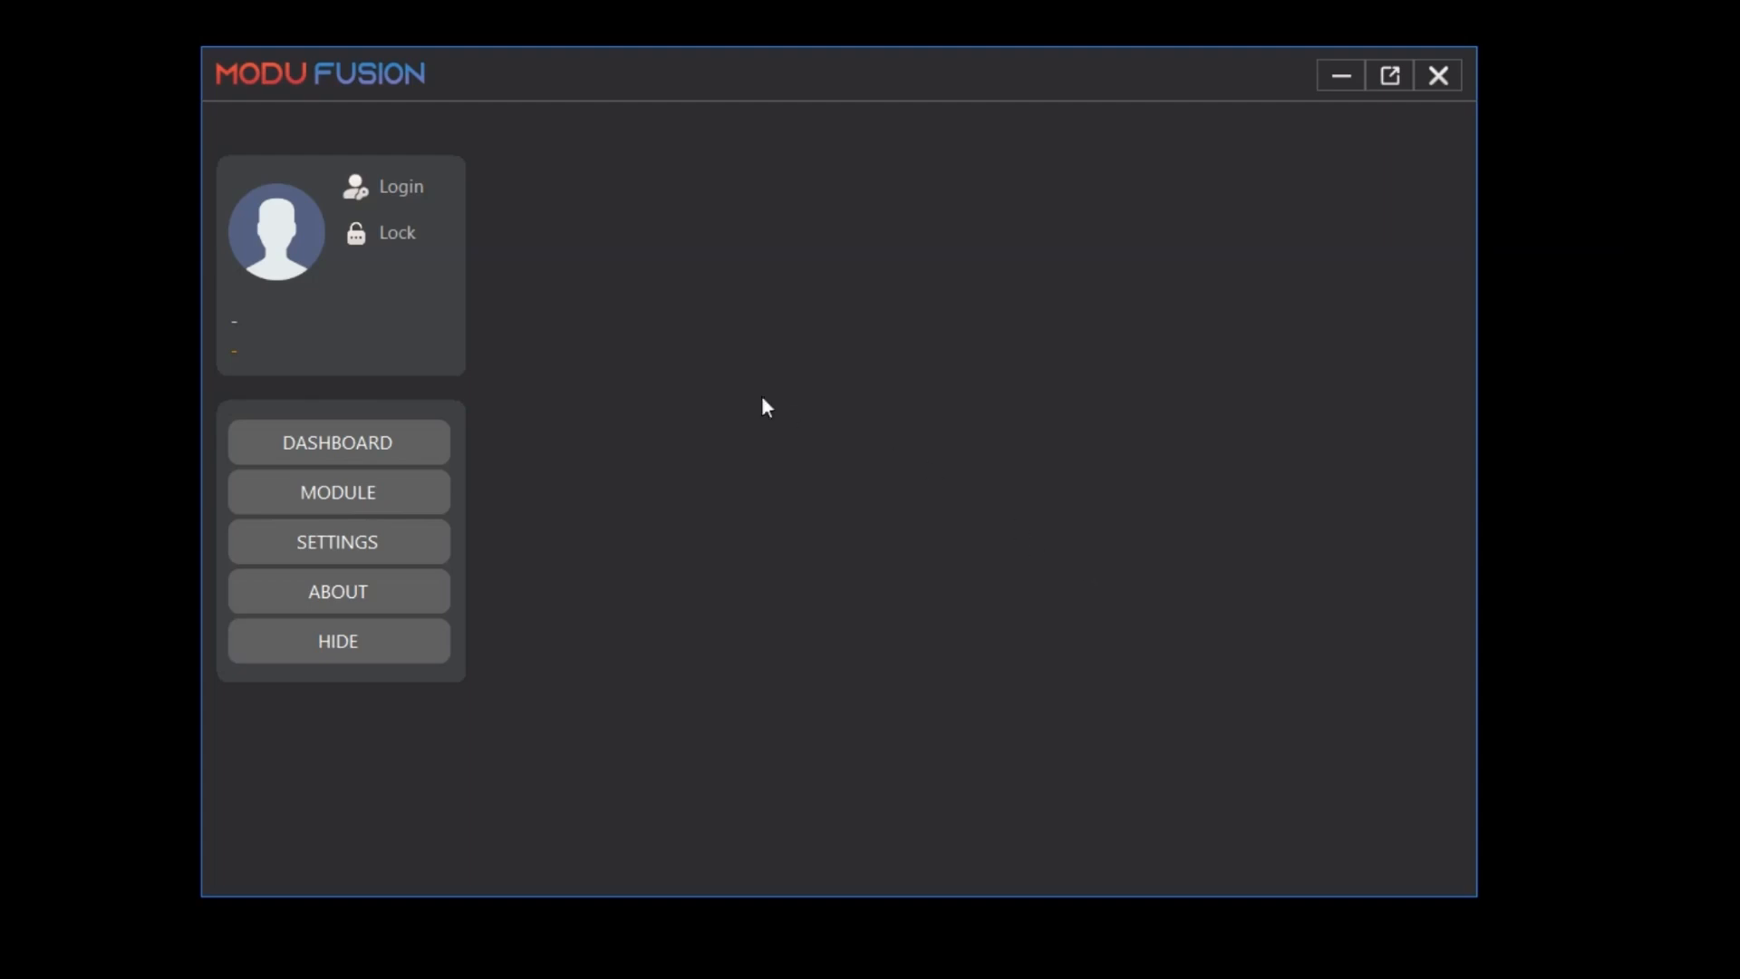
Step: Log in with the account's username and password and confirm the login notification
left_click(422, 201)
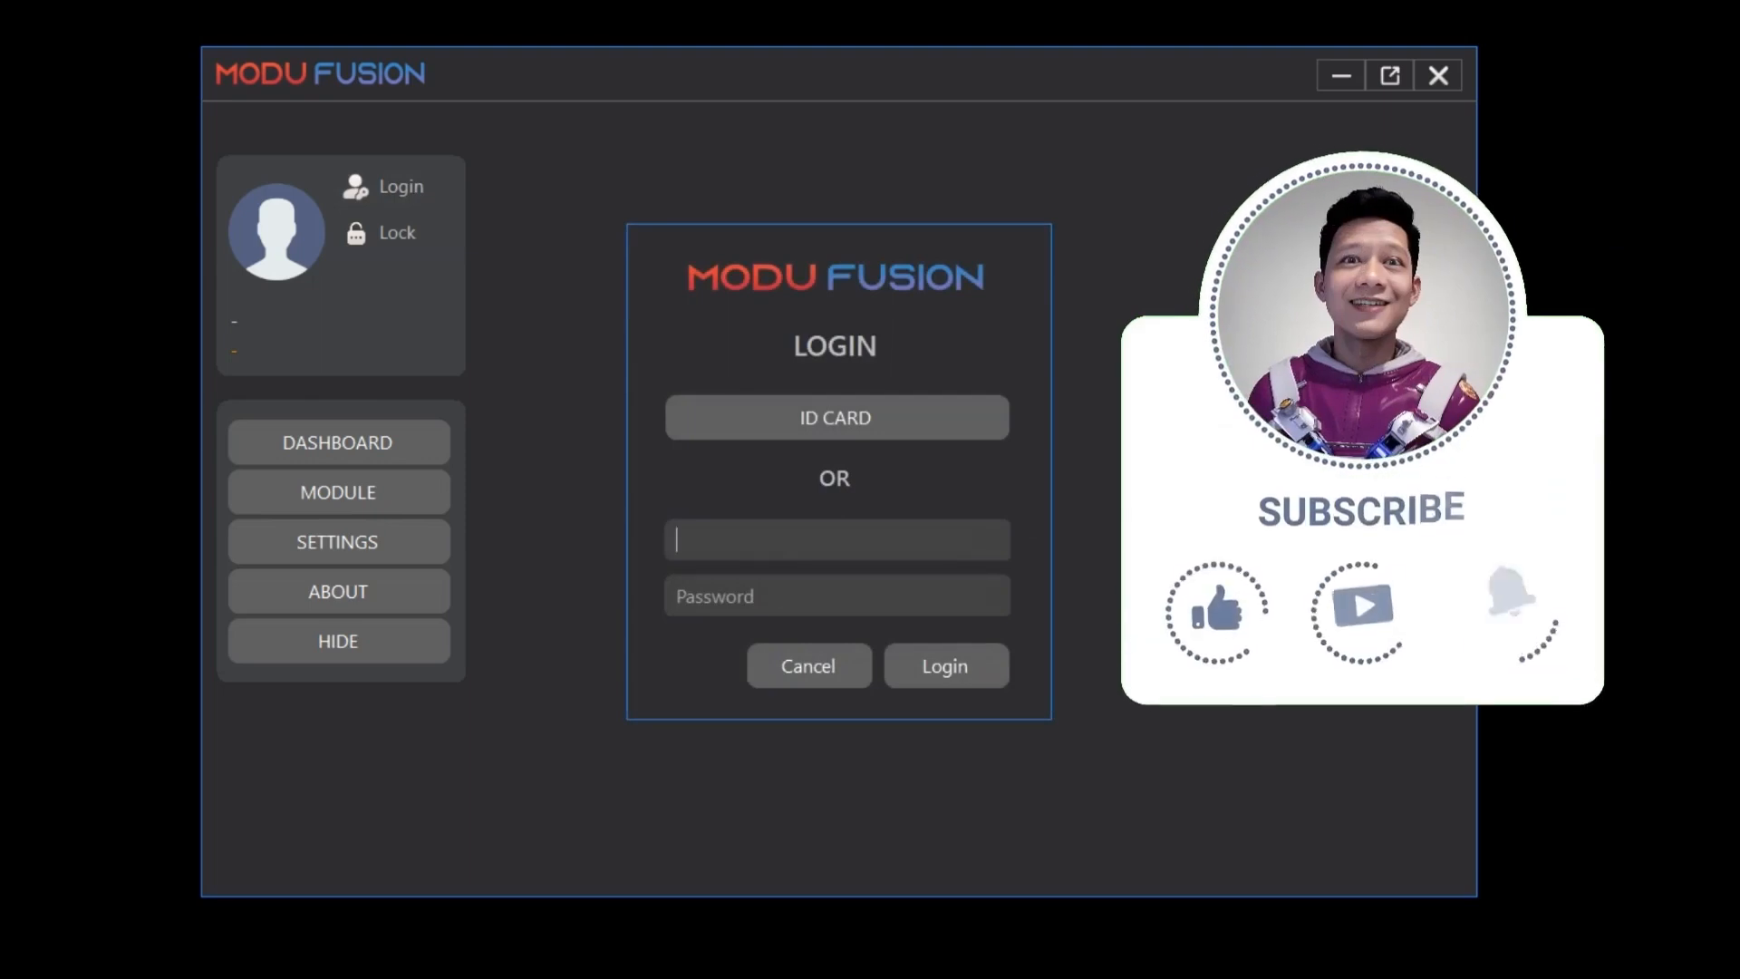
type("Ridwan")
key("Tab")
type("****")
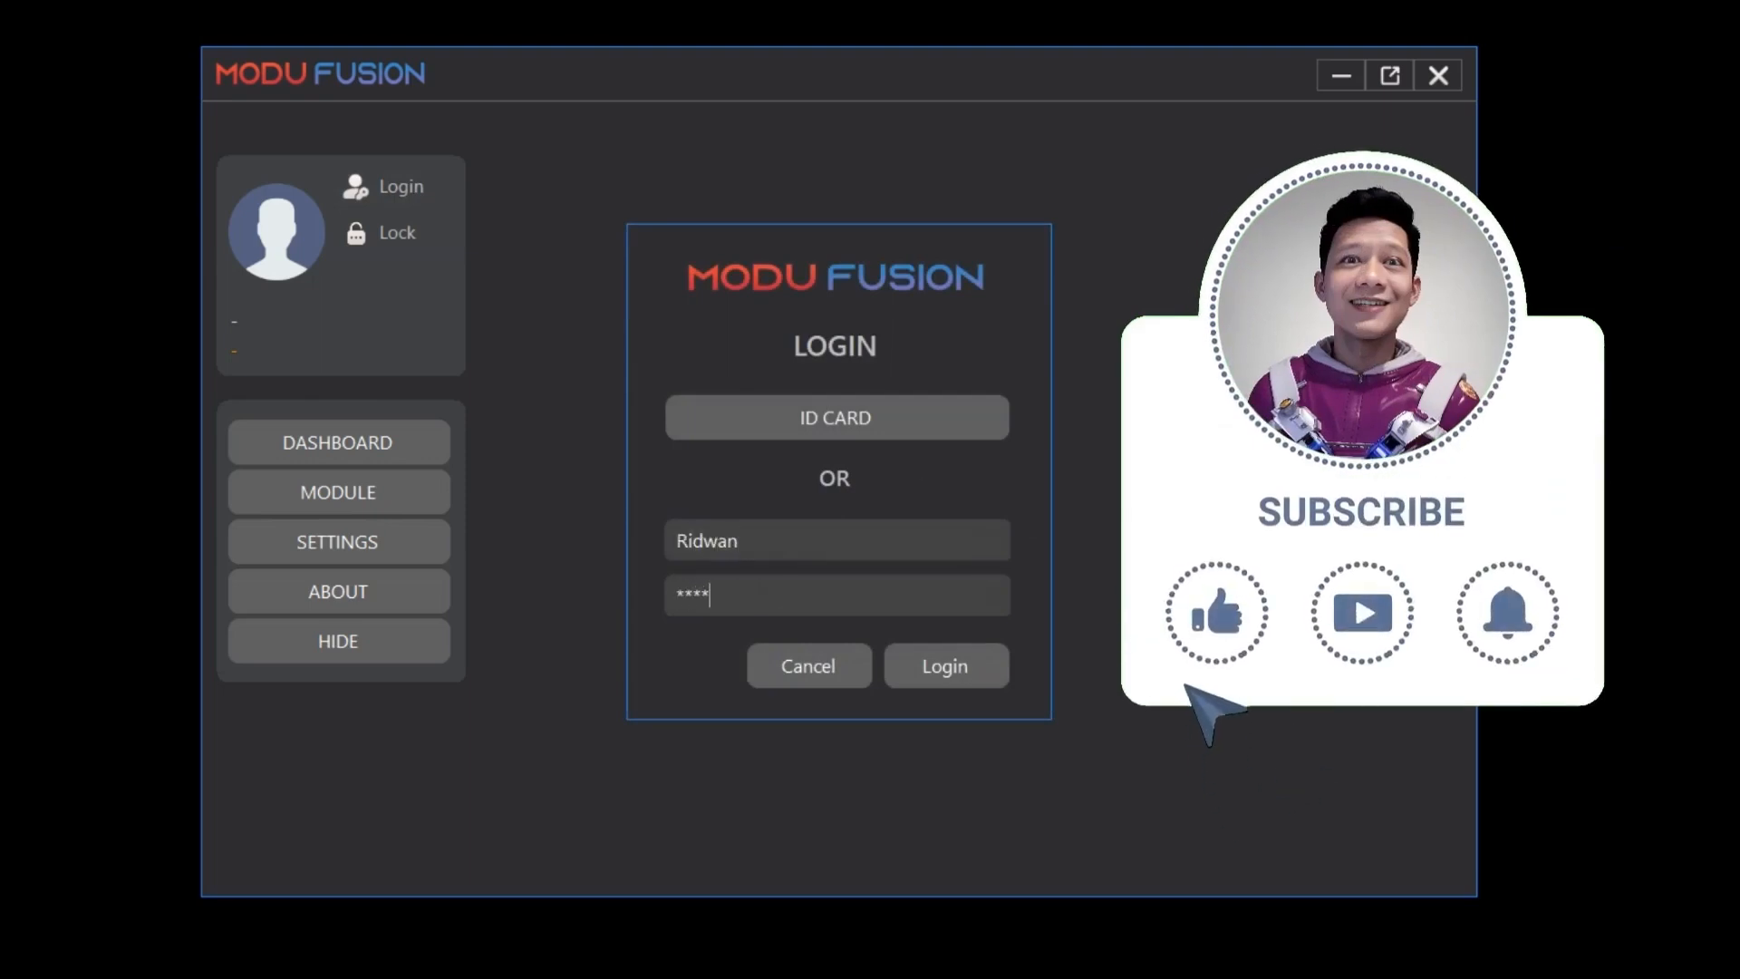
type("*****")
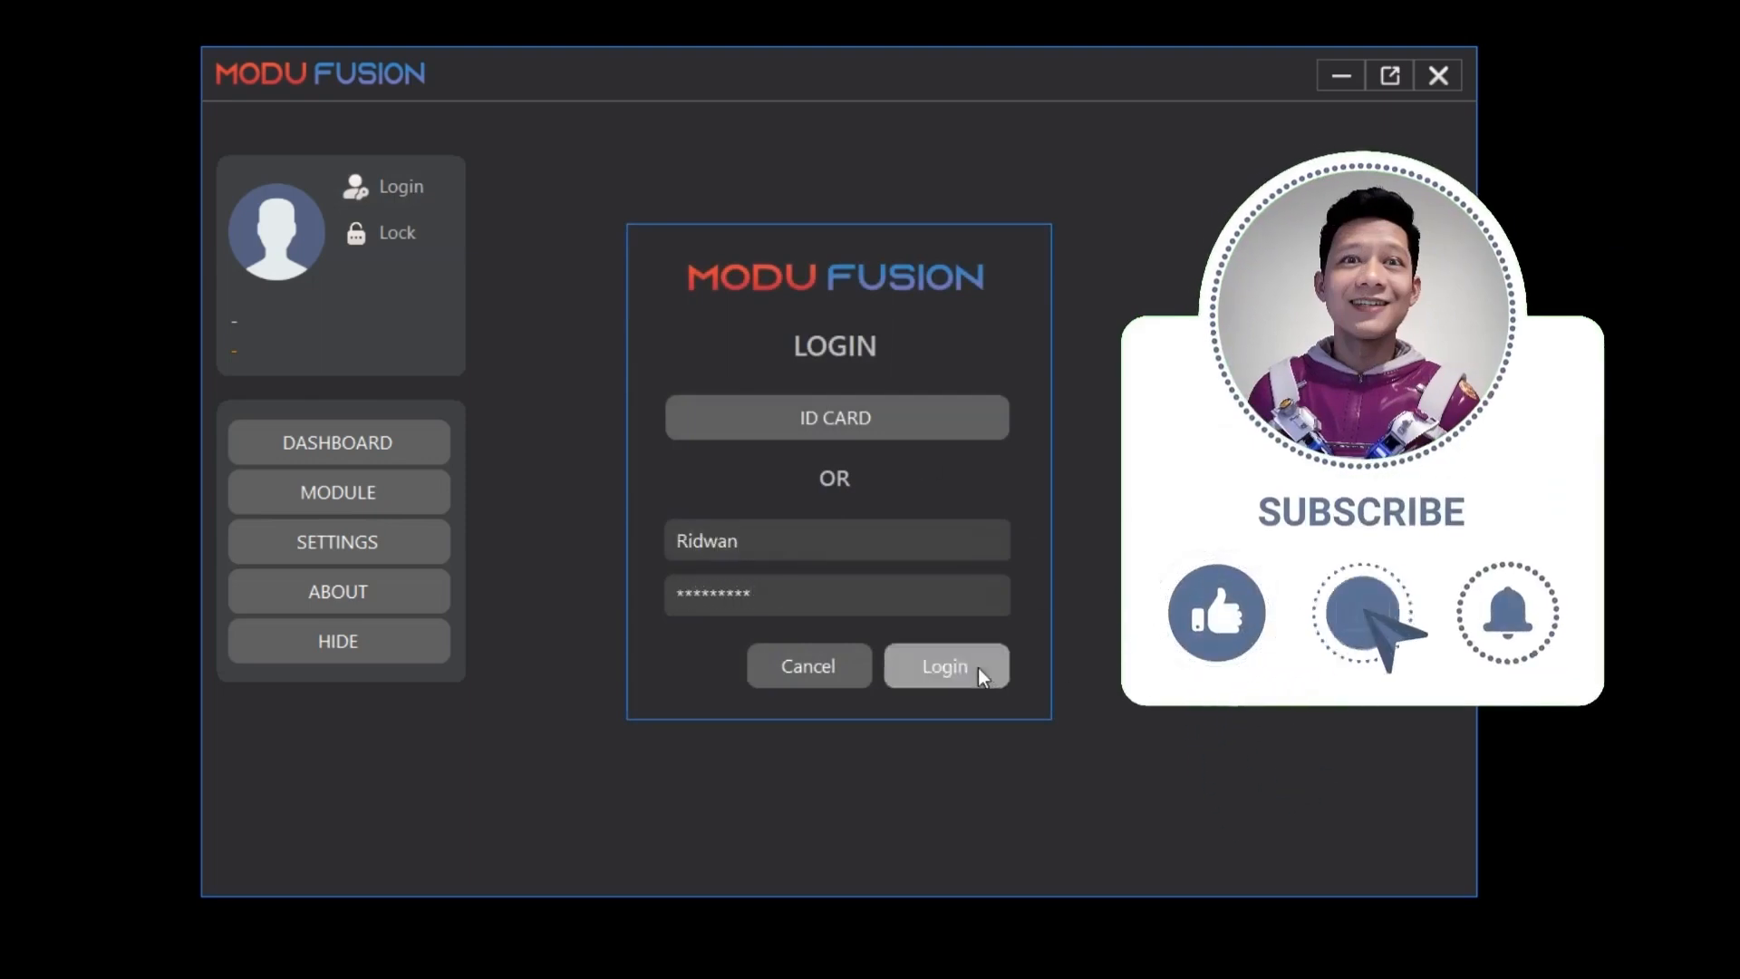
left_click(977, 667)
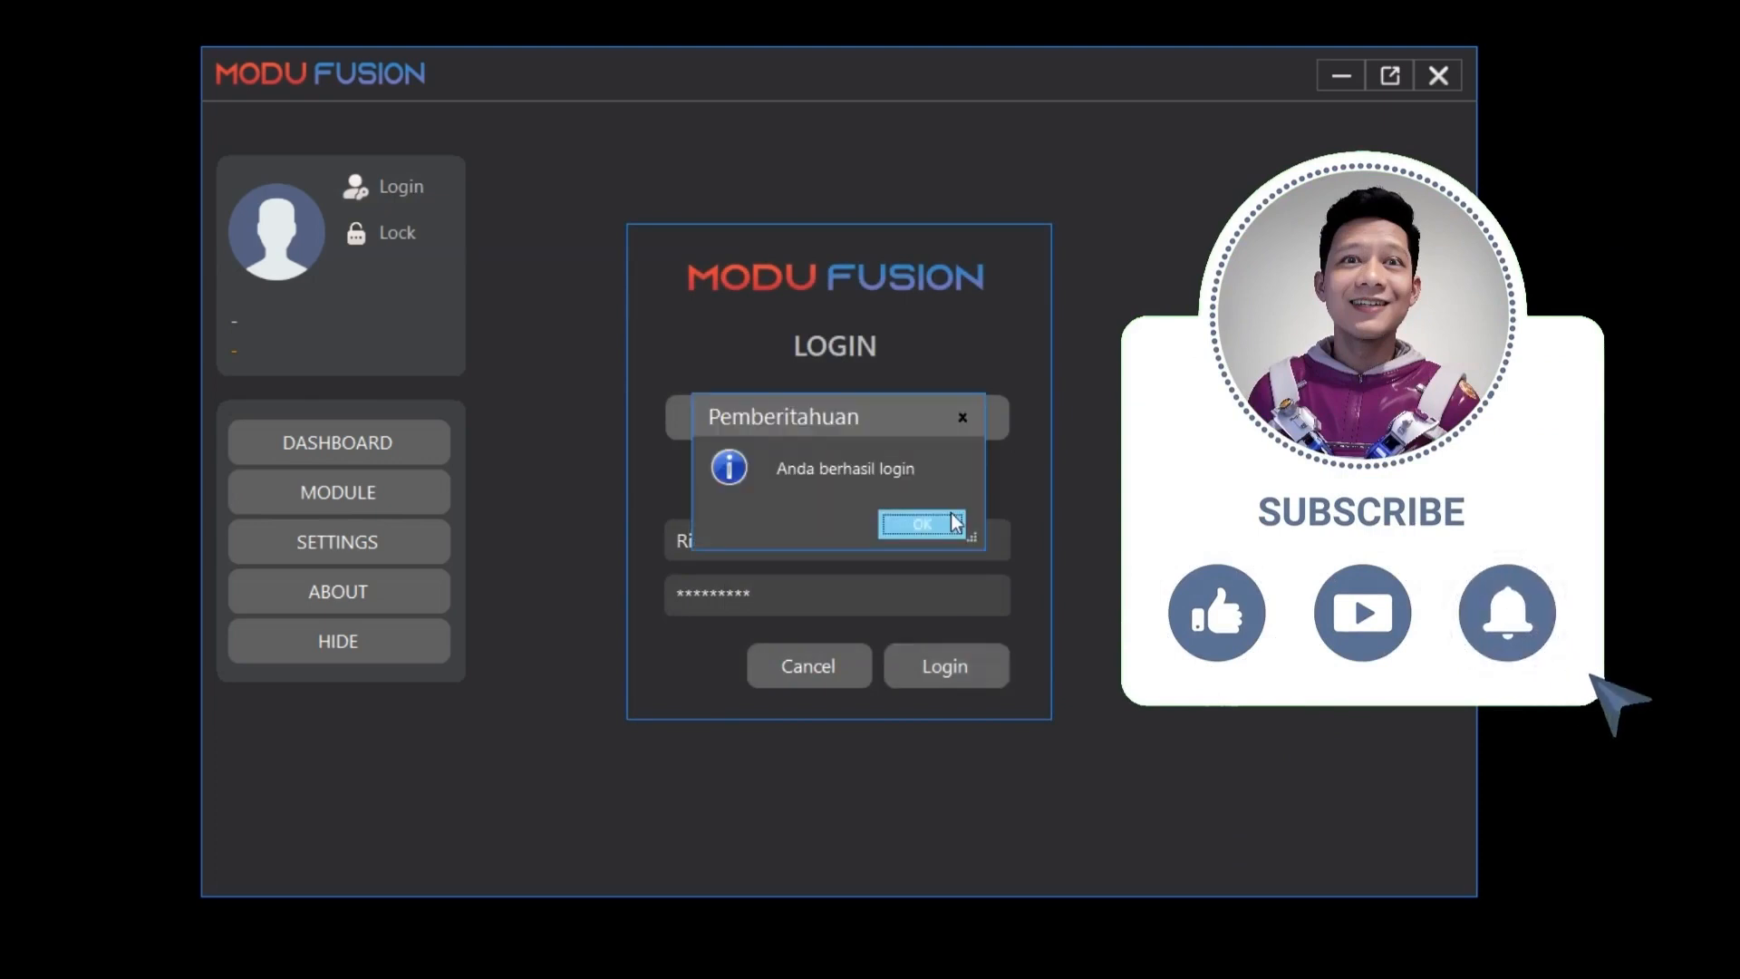
left_click(954, 522)
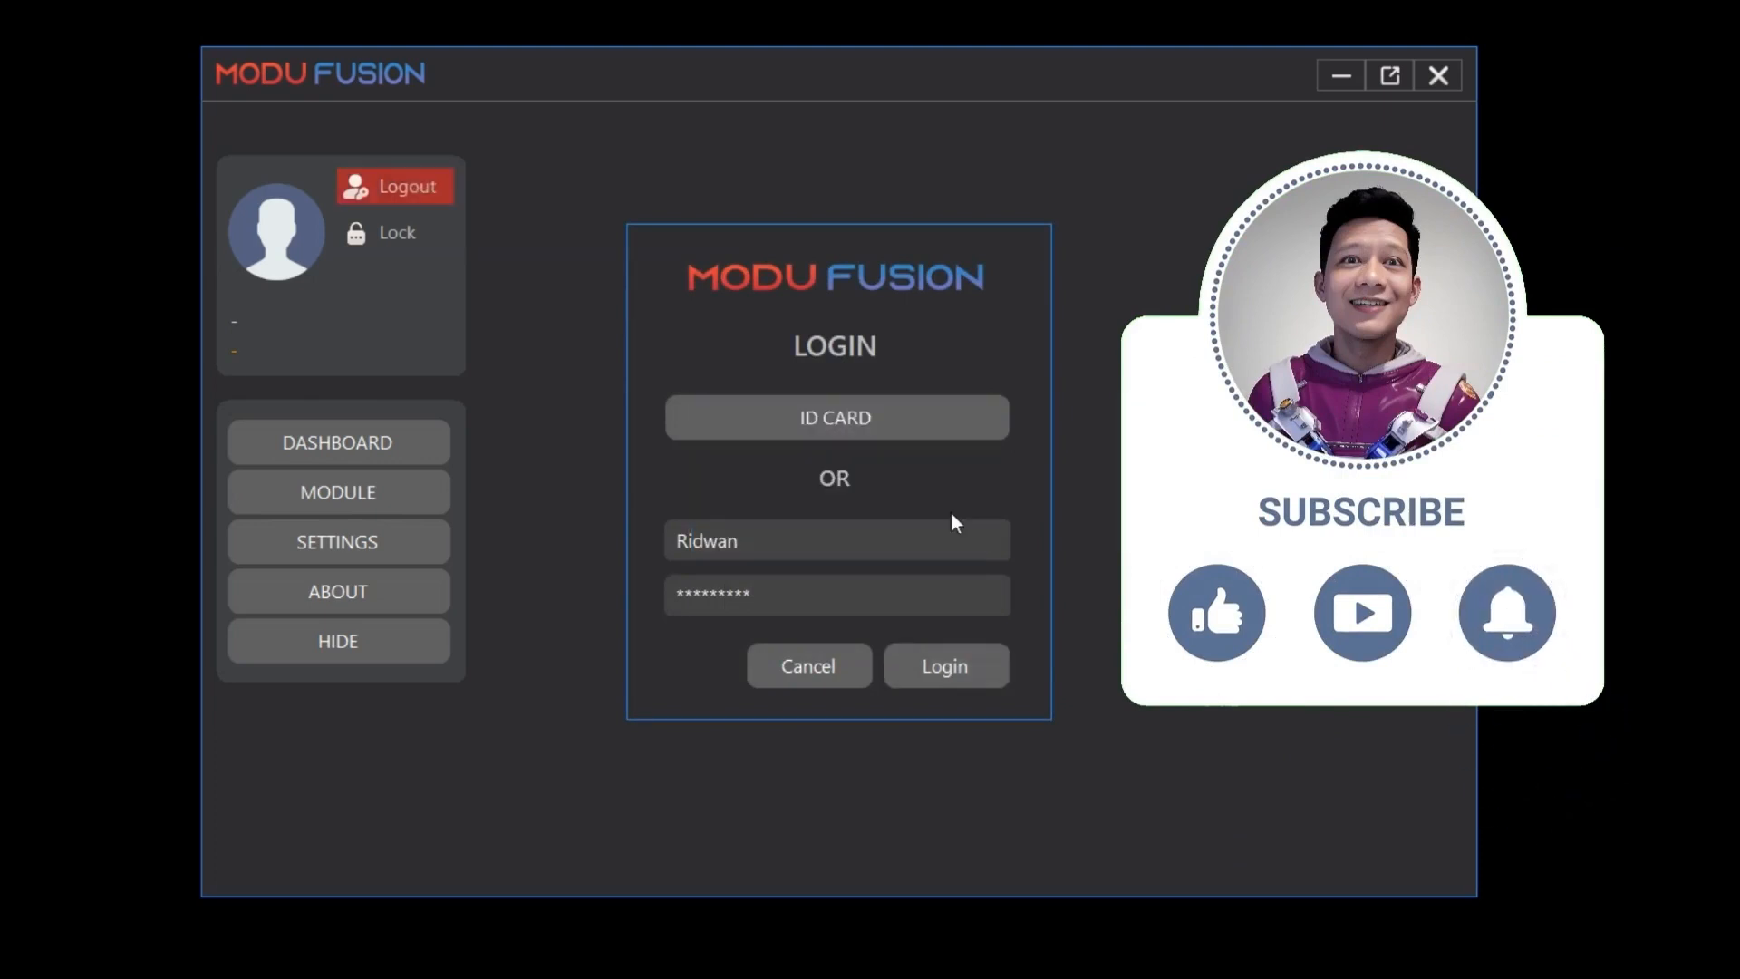
key("Return")
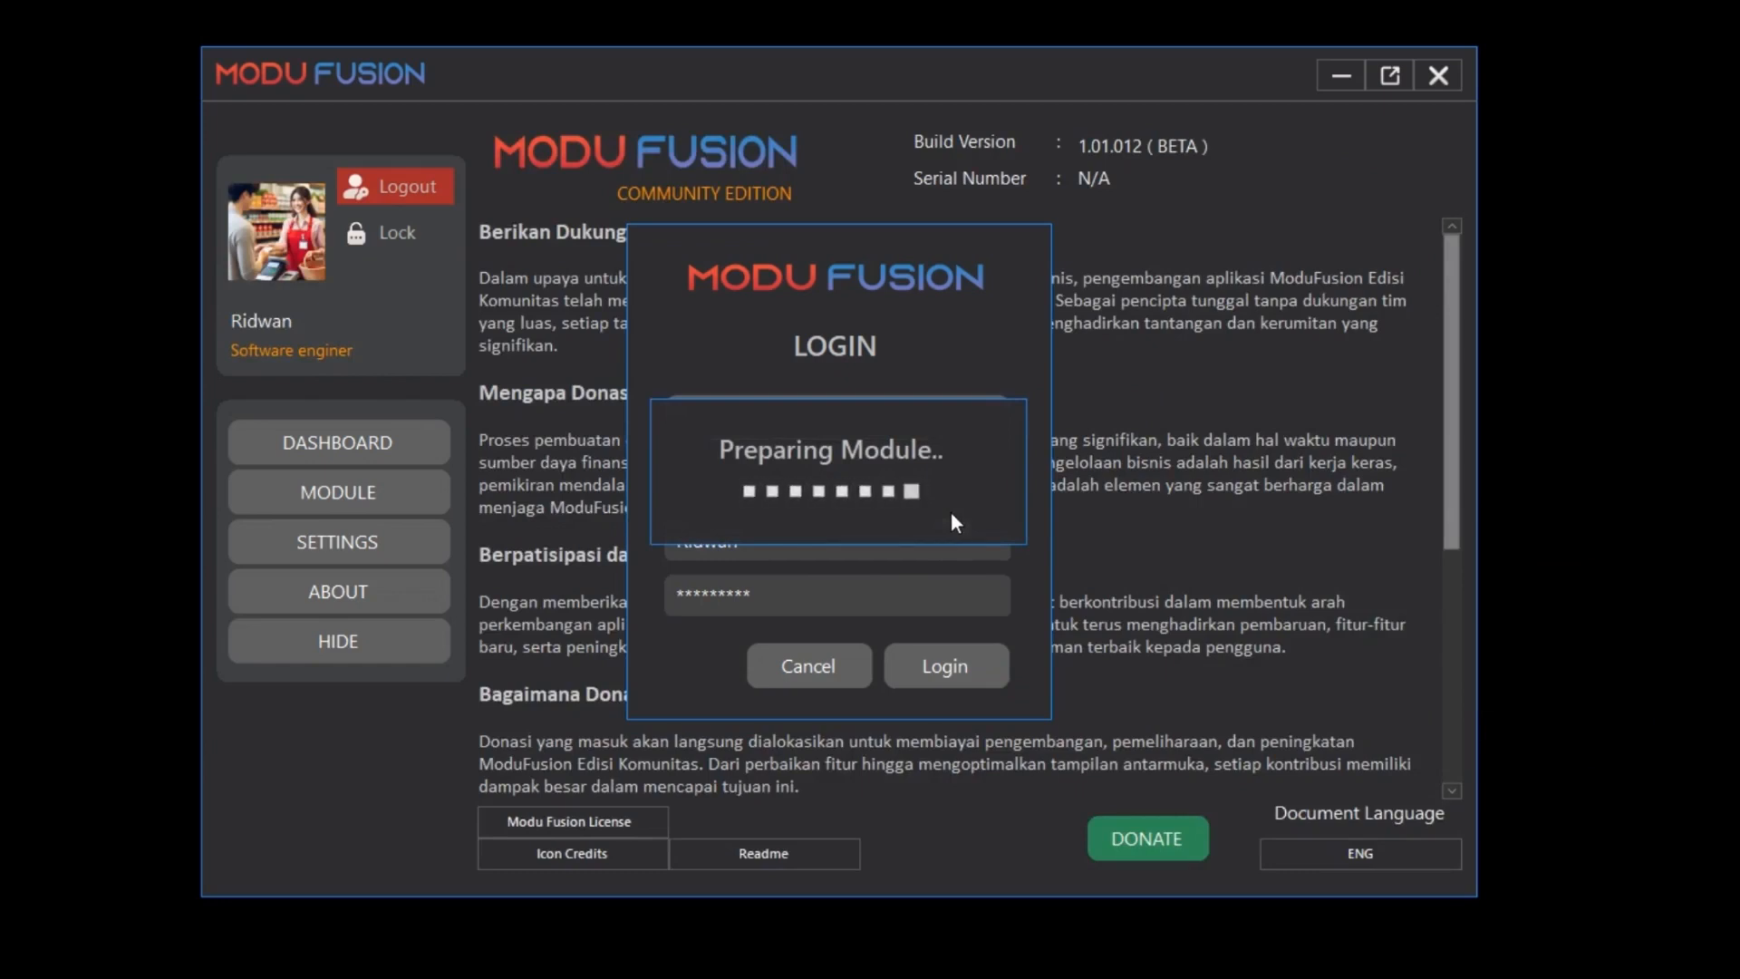
Step: Open the Inventory module and hide the side menu
left_click(410, 488)
left_click(605, 222)
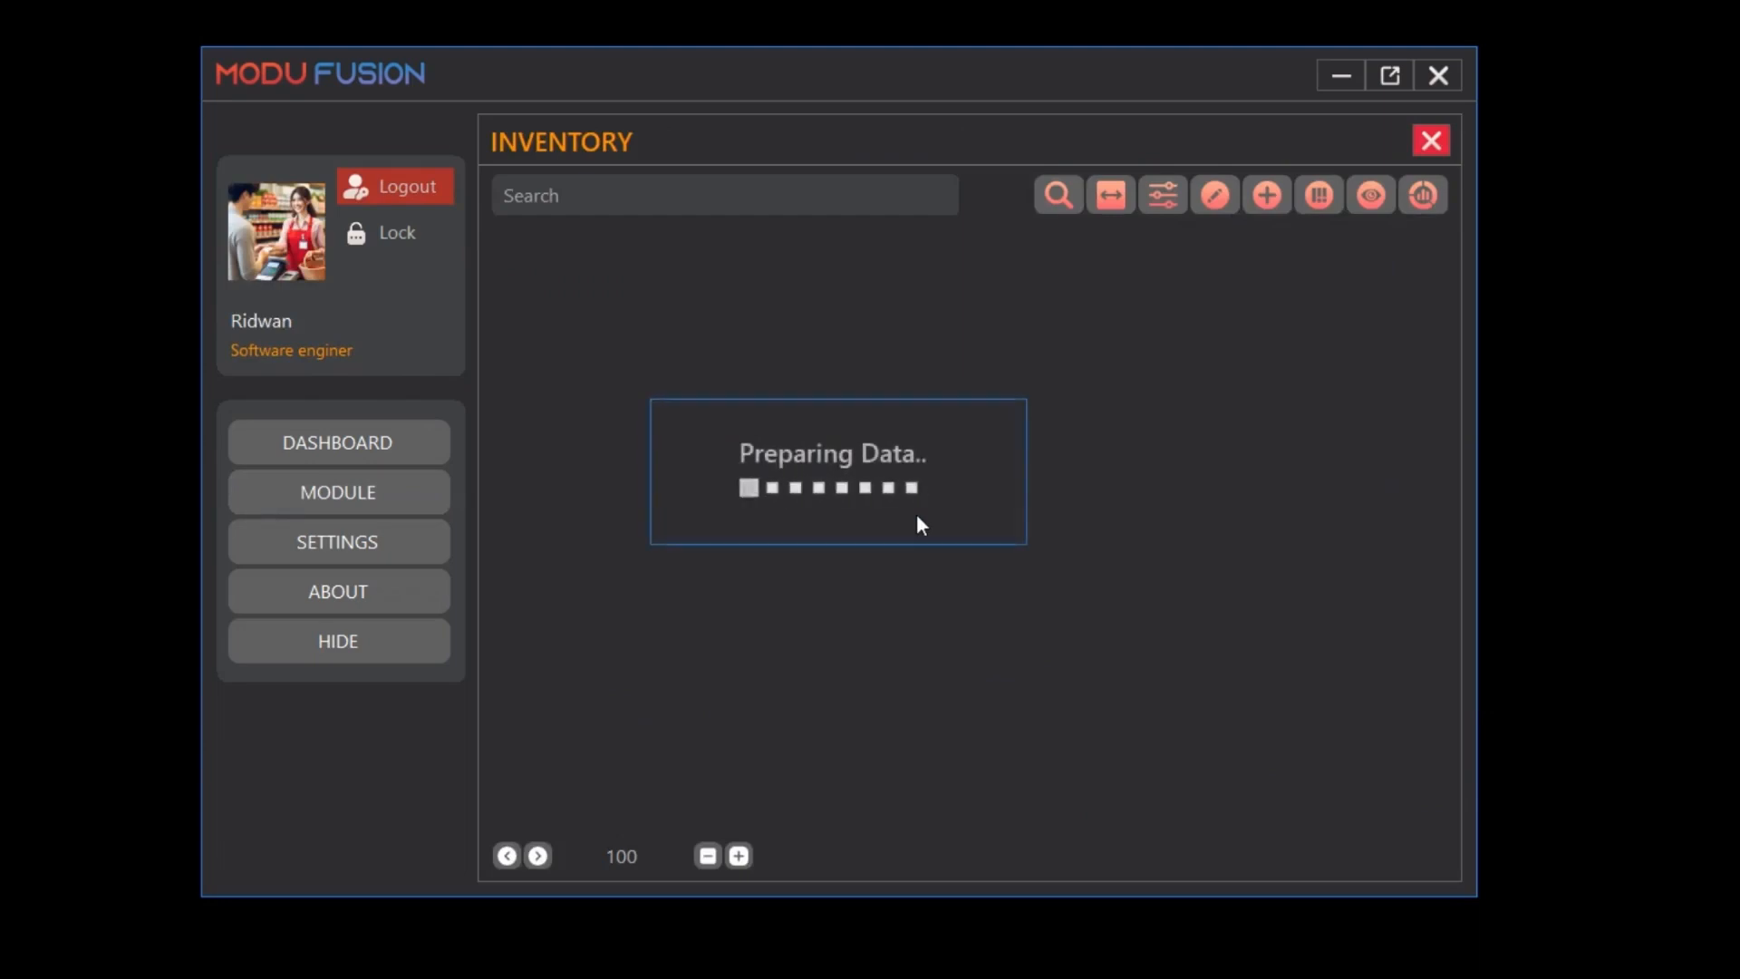
left_click(379, 638)
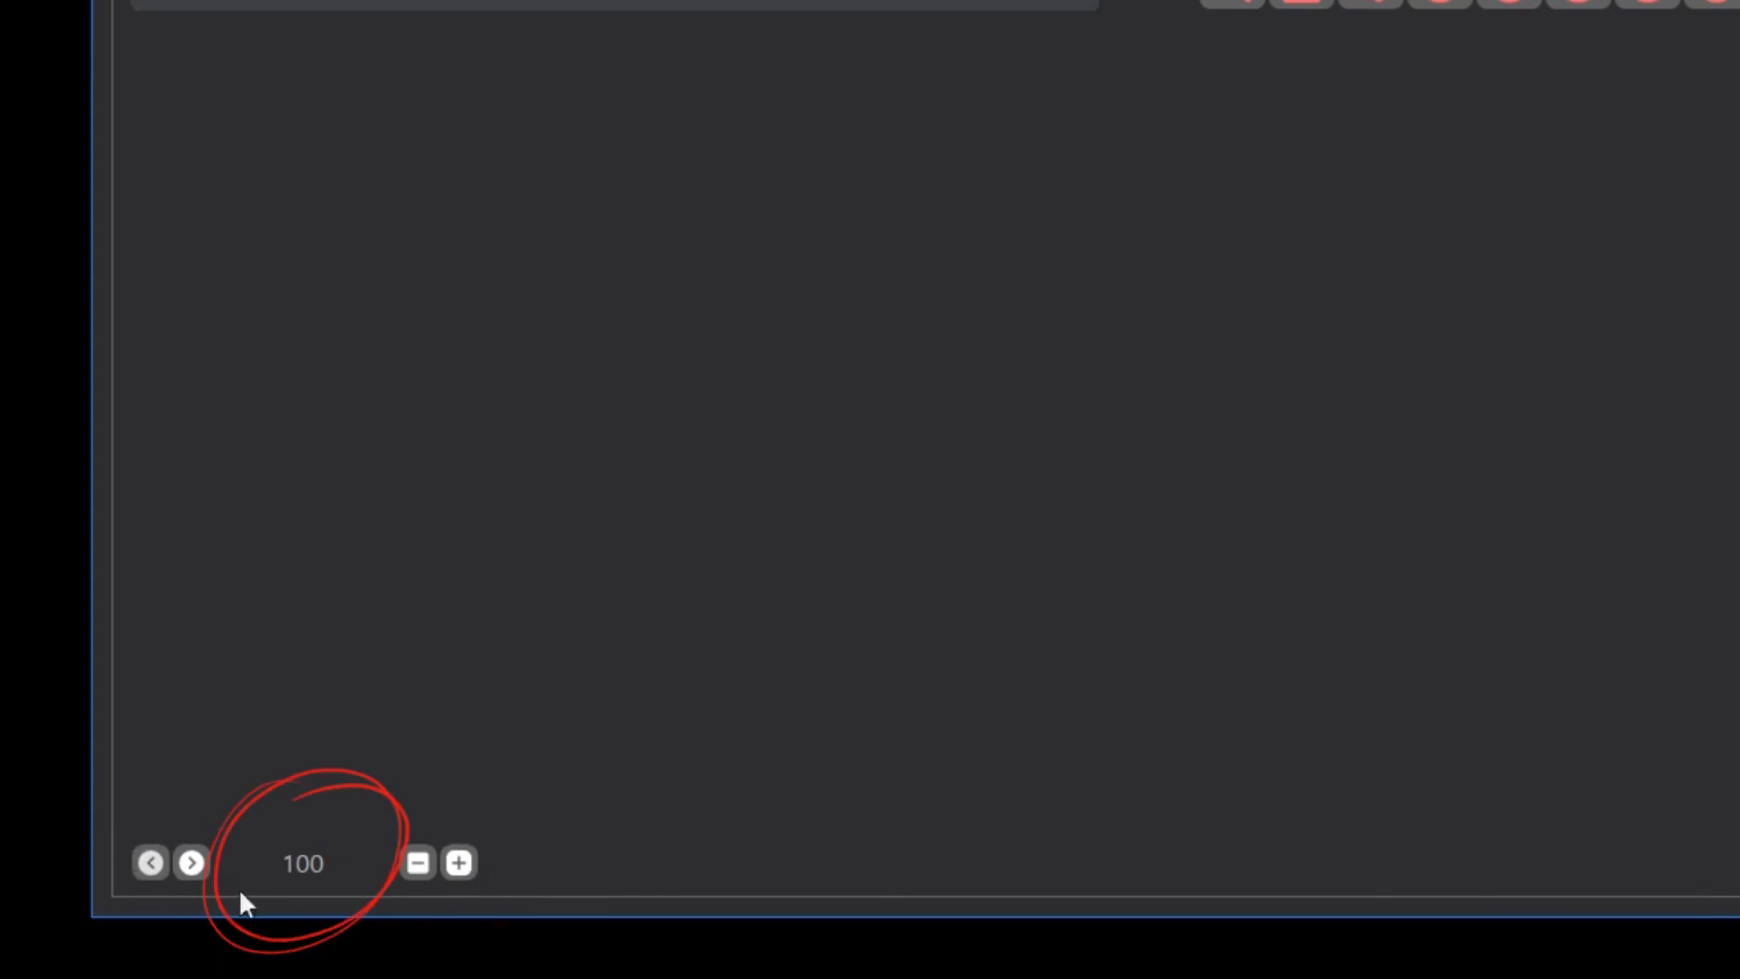
Step: Raise the inventory record limit to 200 and return it to 100, then close and reopen the Inventory module
left_click(457, 863)
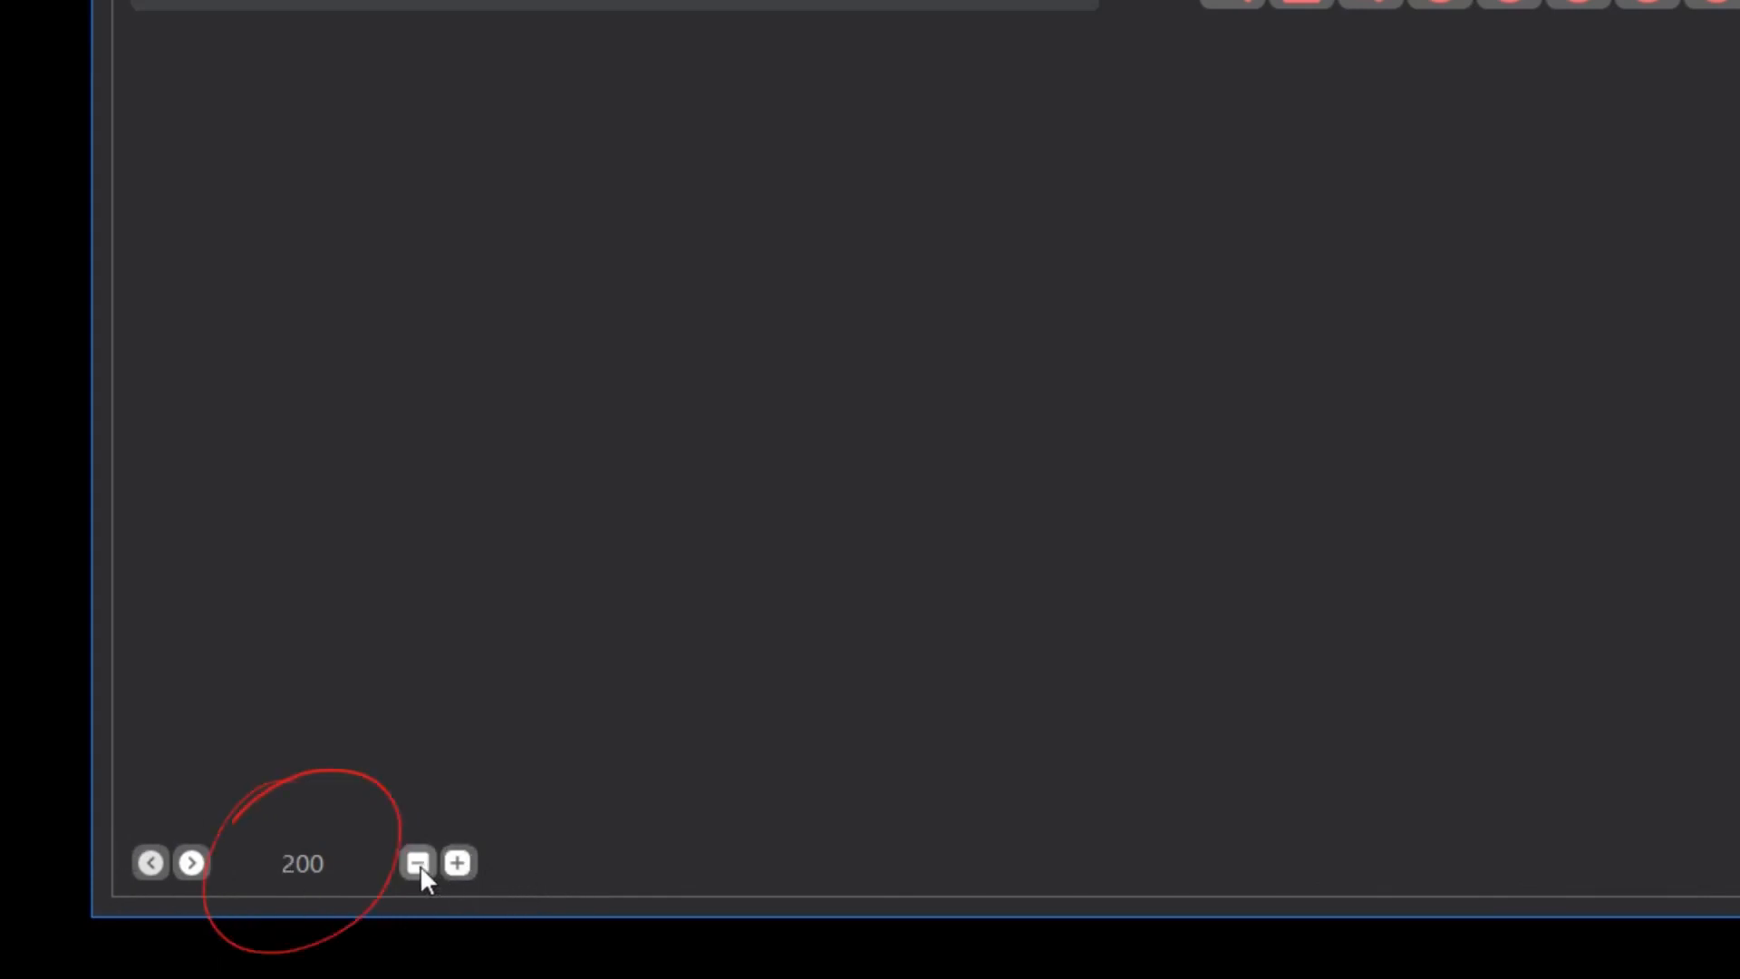
left_click(418, 865)
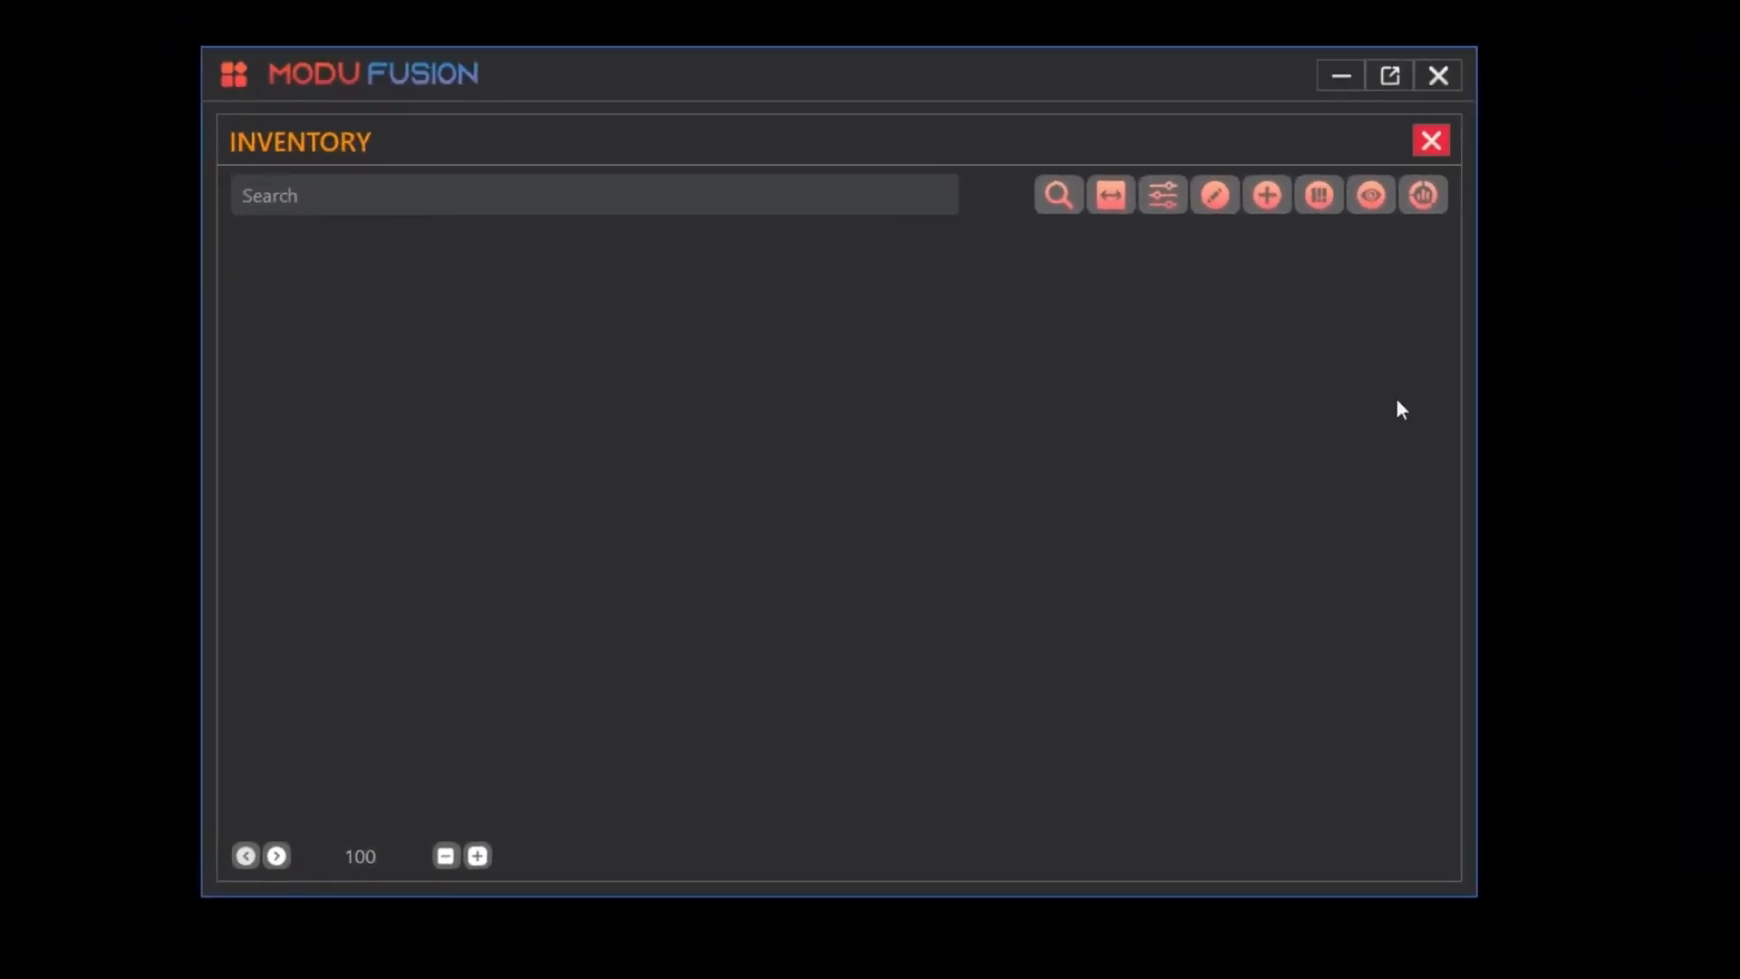
left_click(1430, 141)
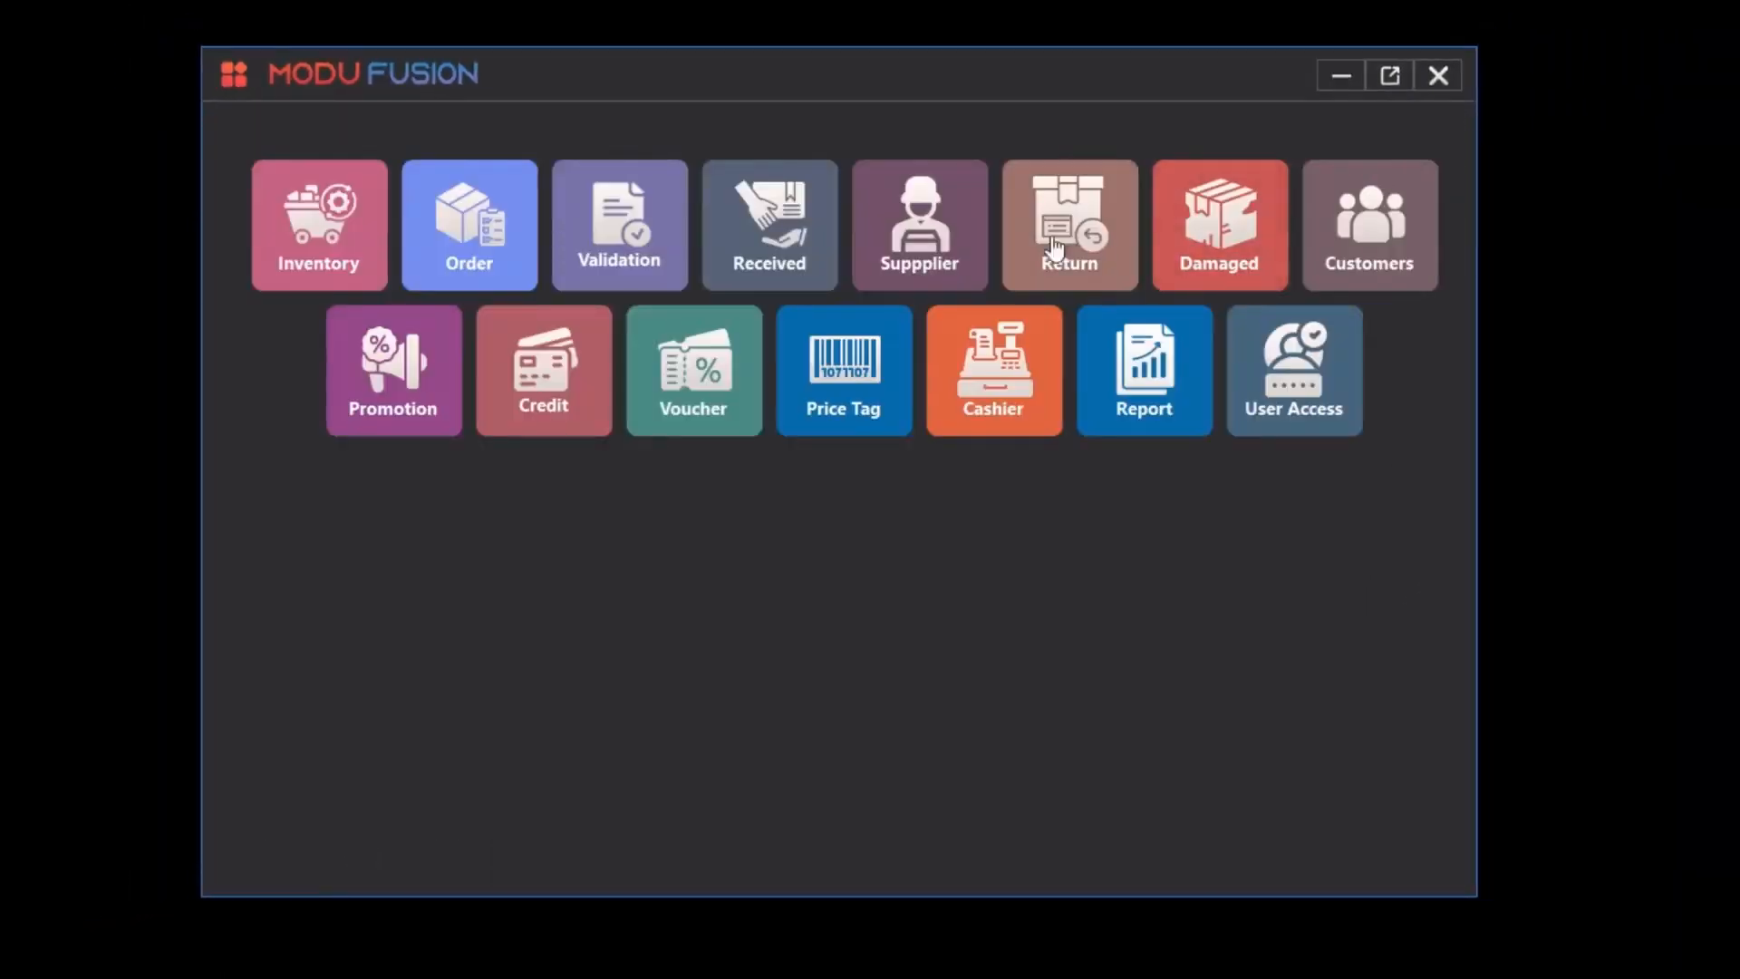
left_click(319, 222)
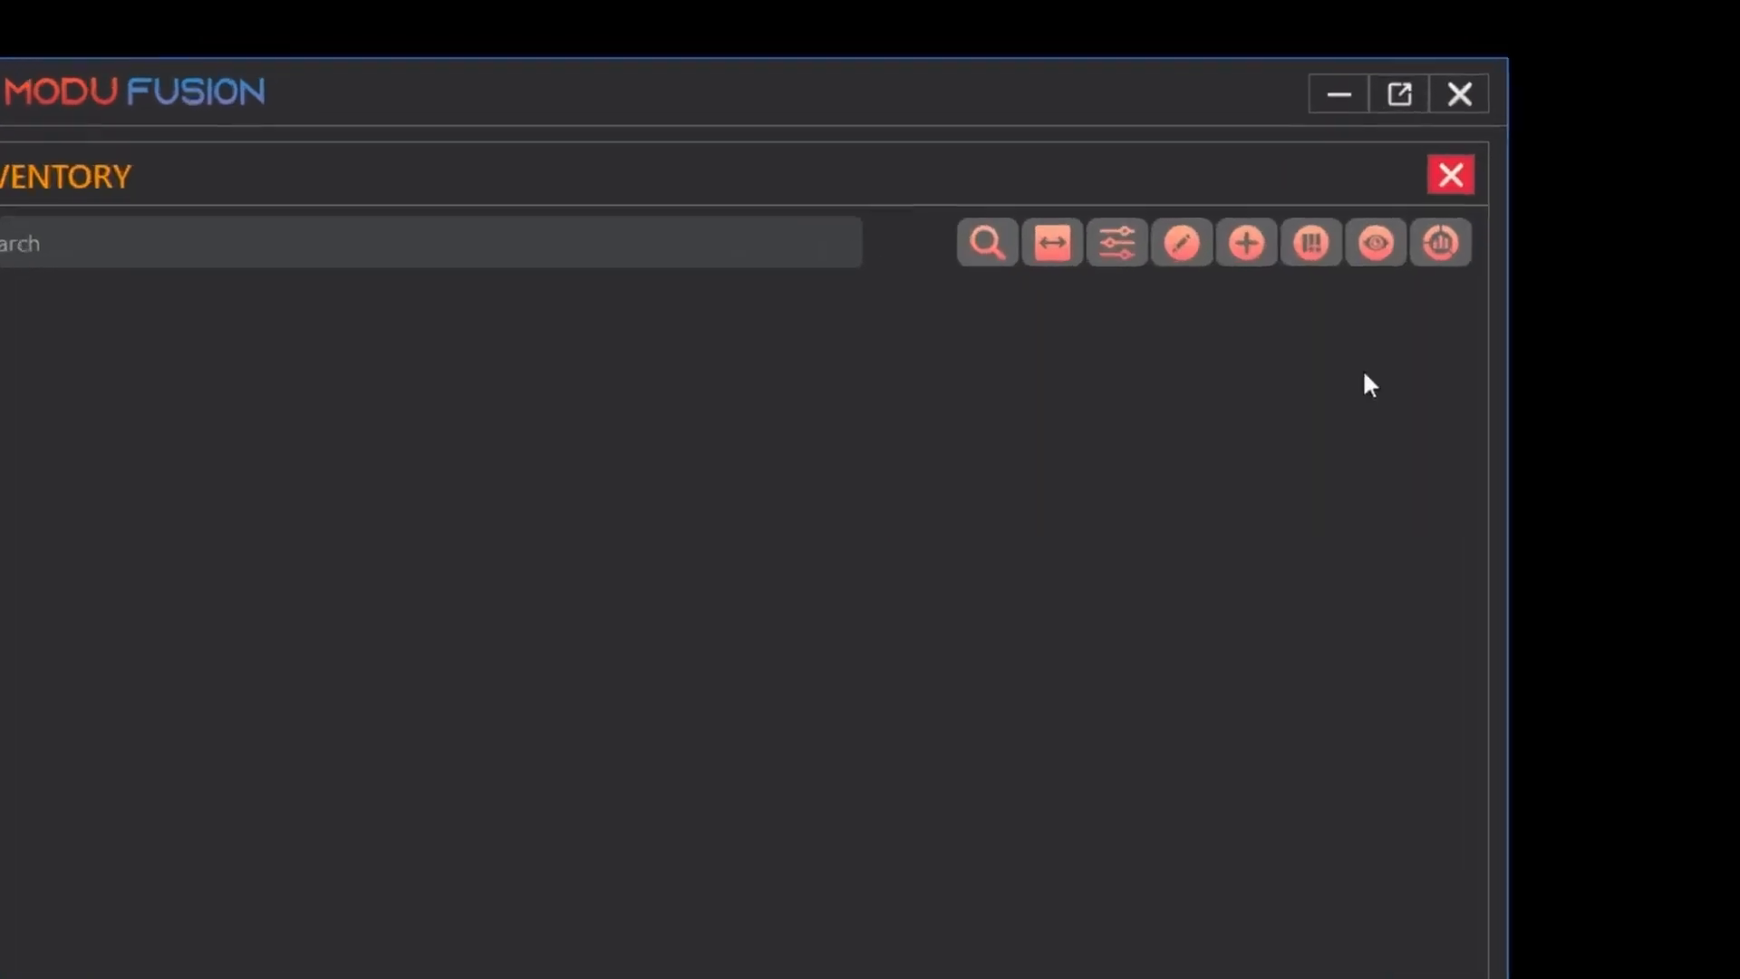
Step: Load the inventory data and display the summary statistics beside the product table
left_click(1384, 288)
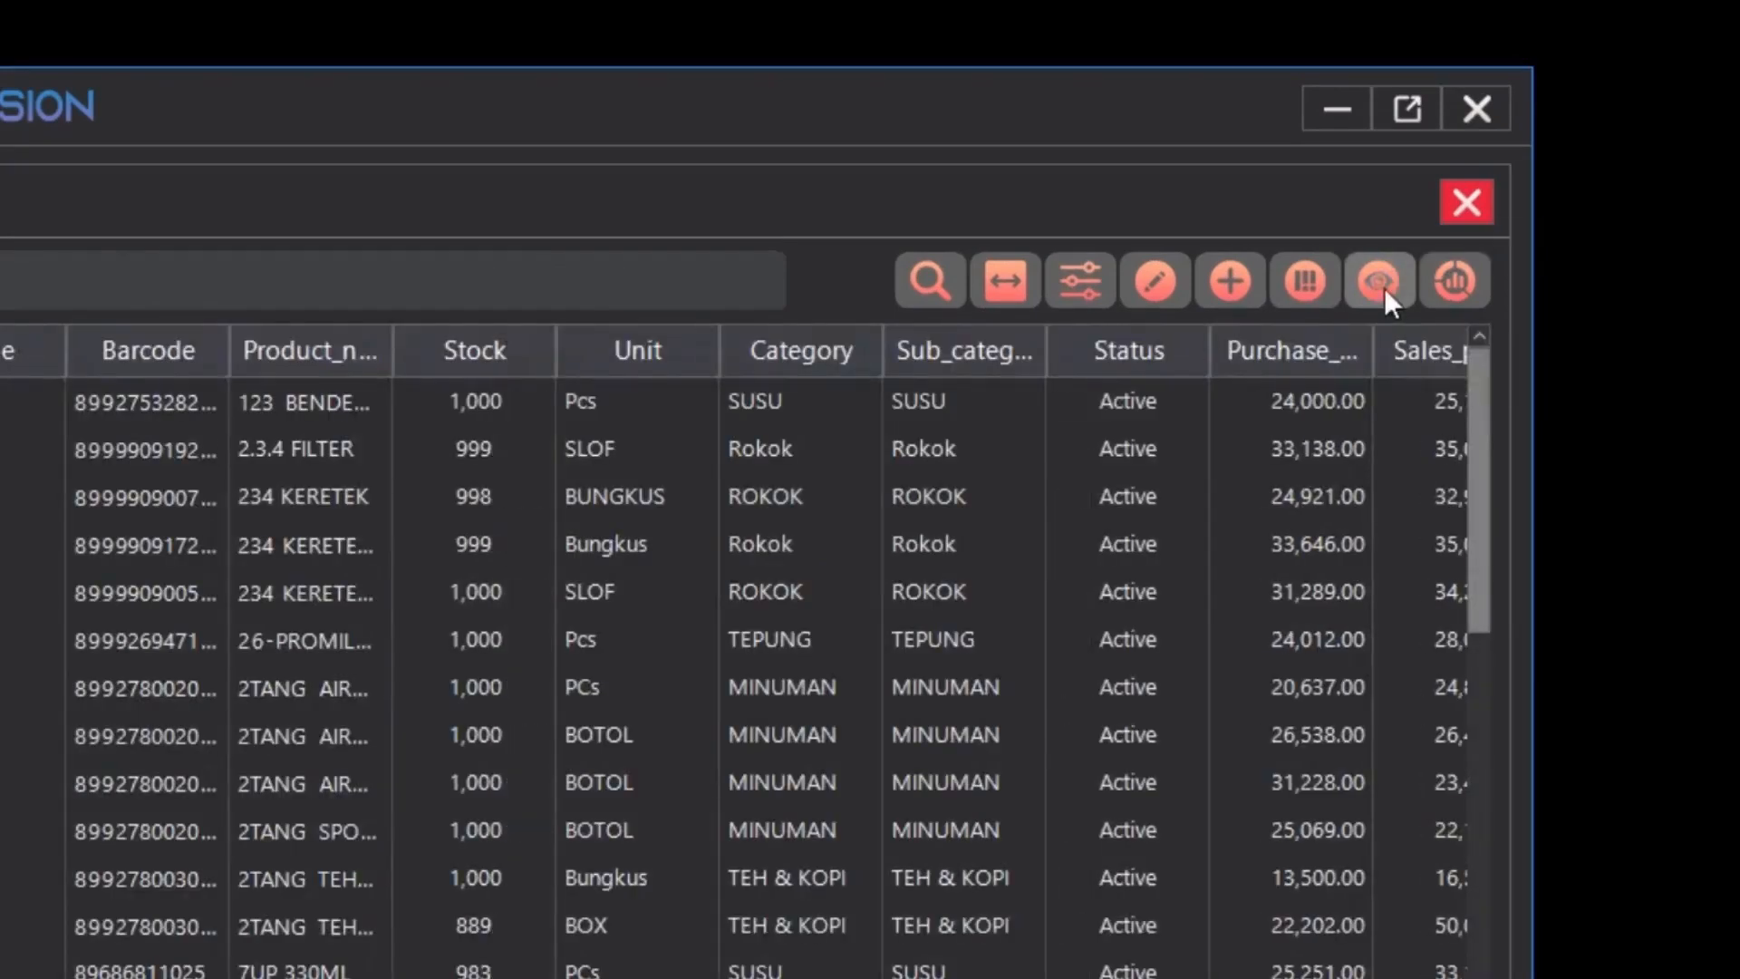
left_click(1439, 280)
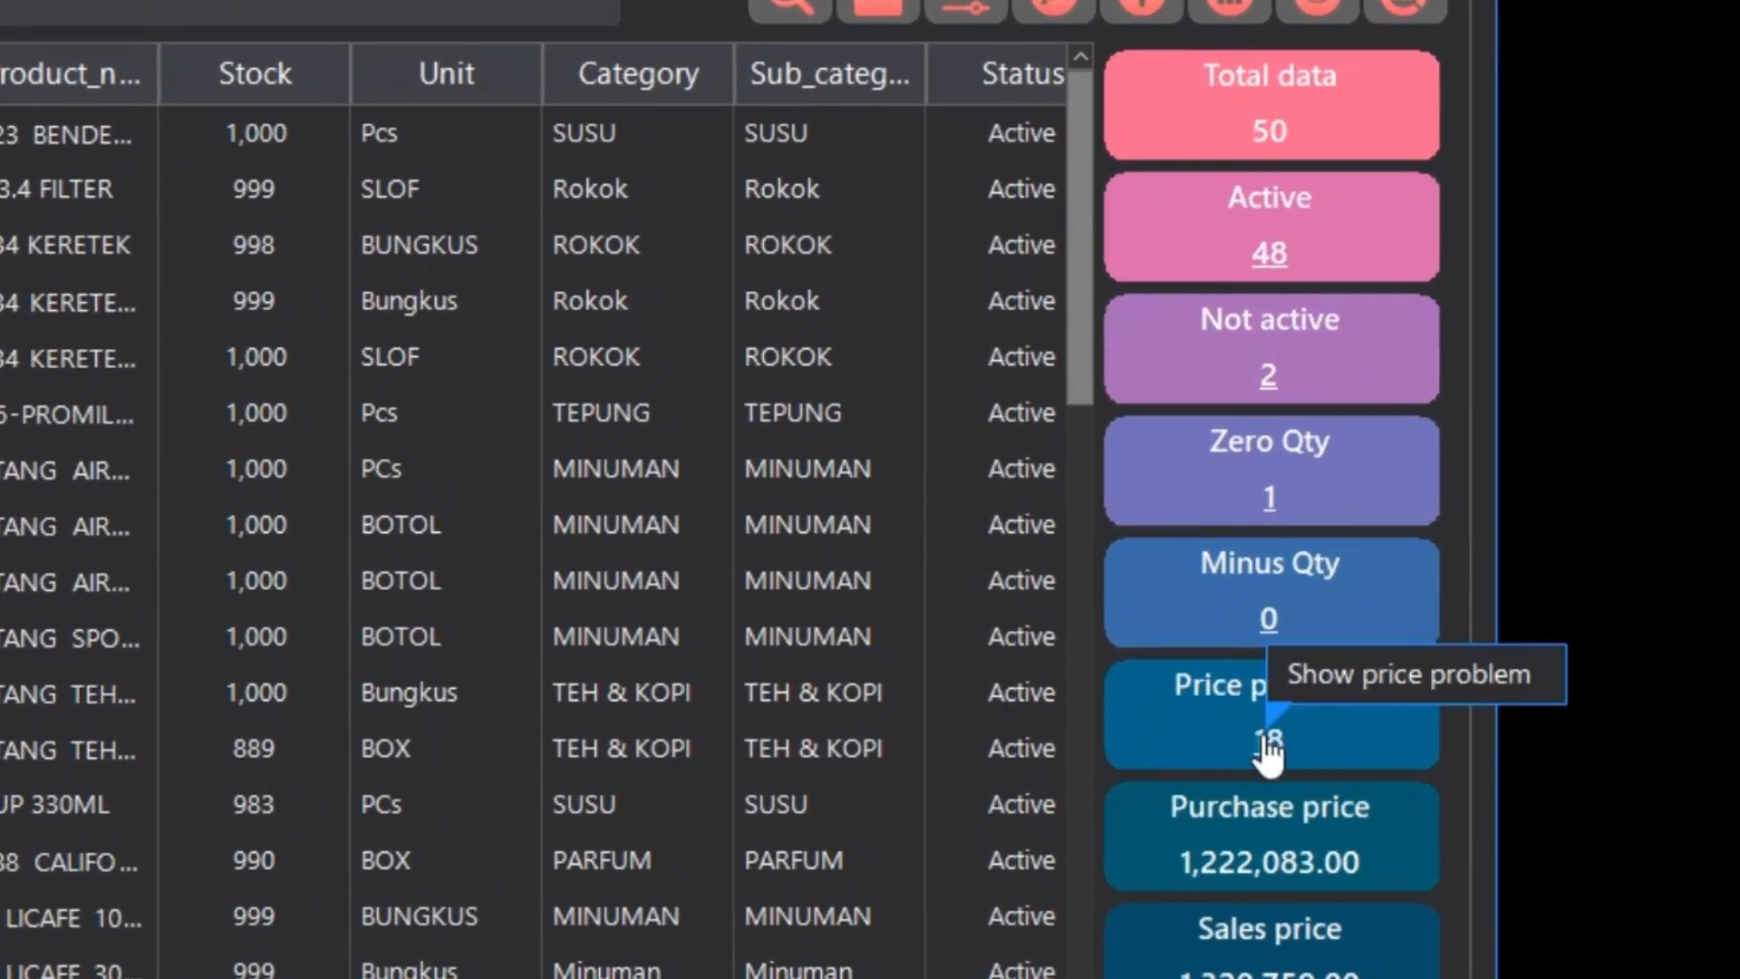
Step: Filter the inventory to products with a price problem and compare their purchase and sales prices
left_click(1266, 745)
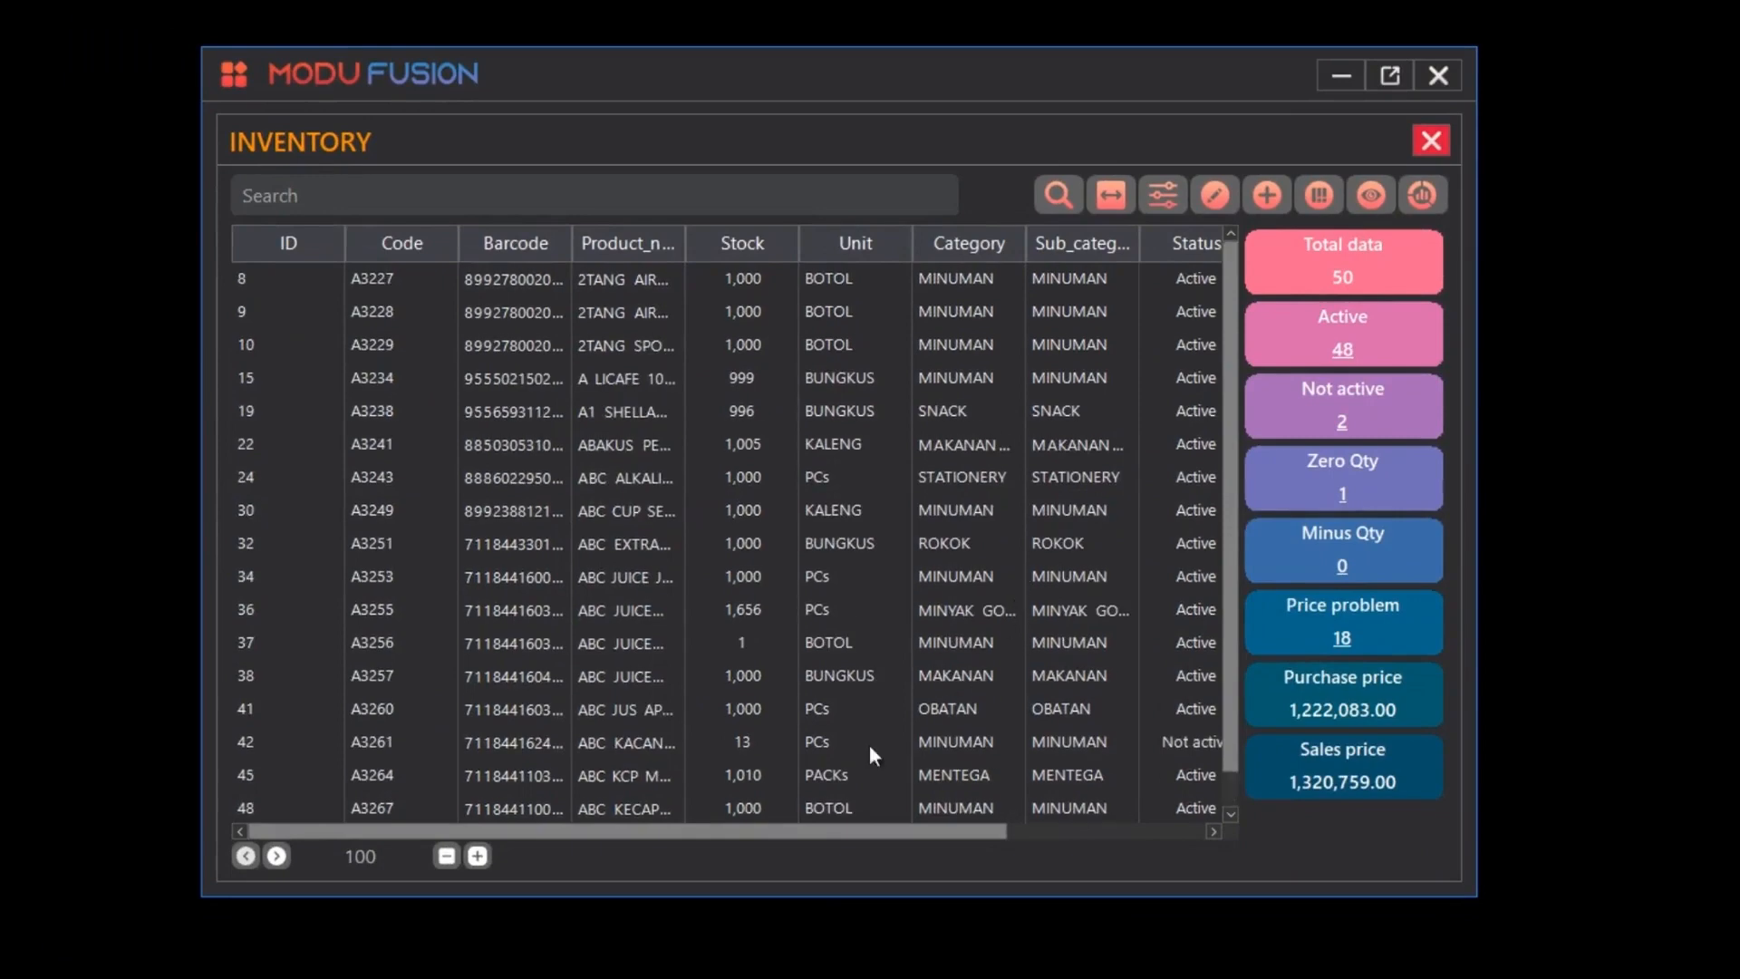
left_click_drag(615, 835, 914, 838)
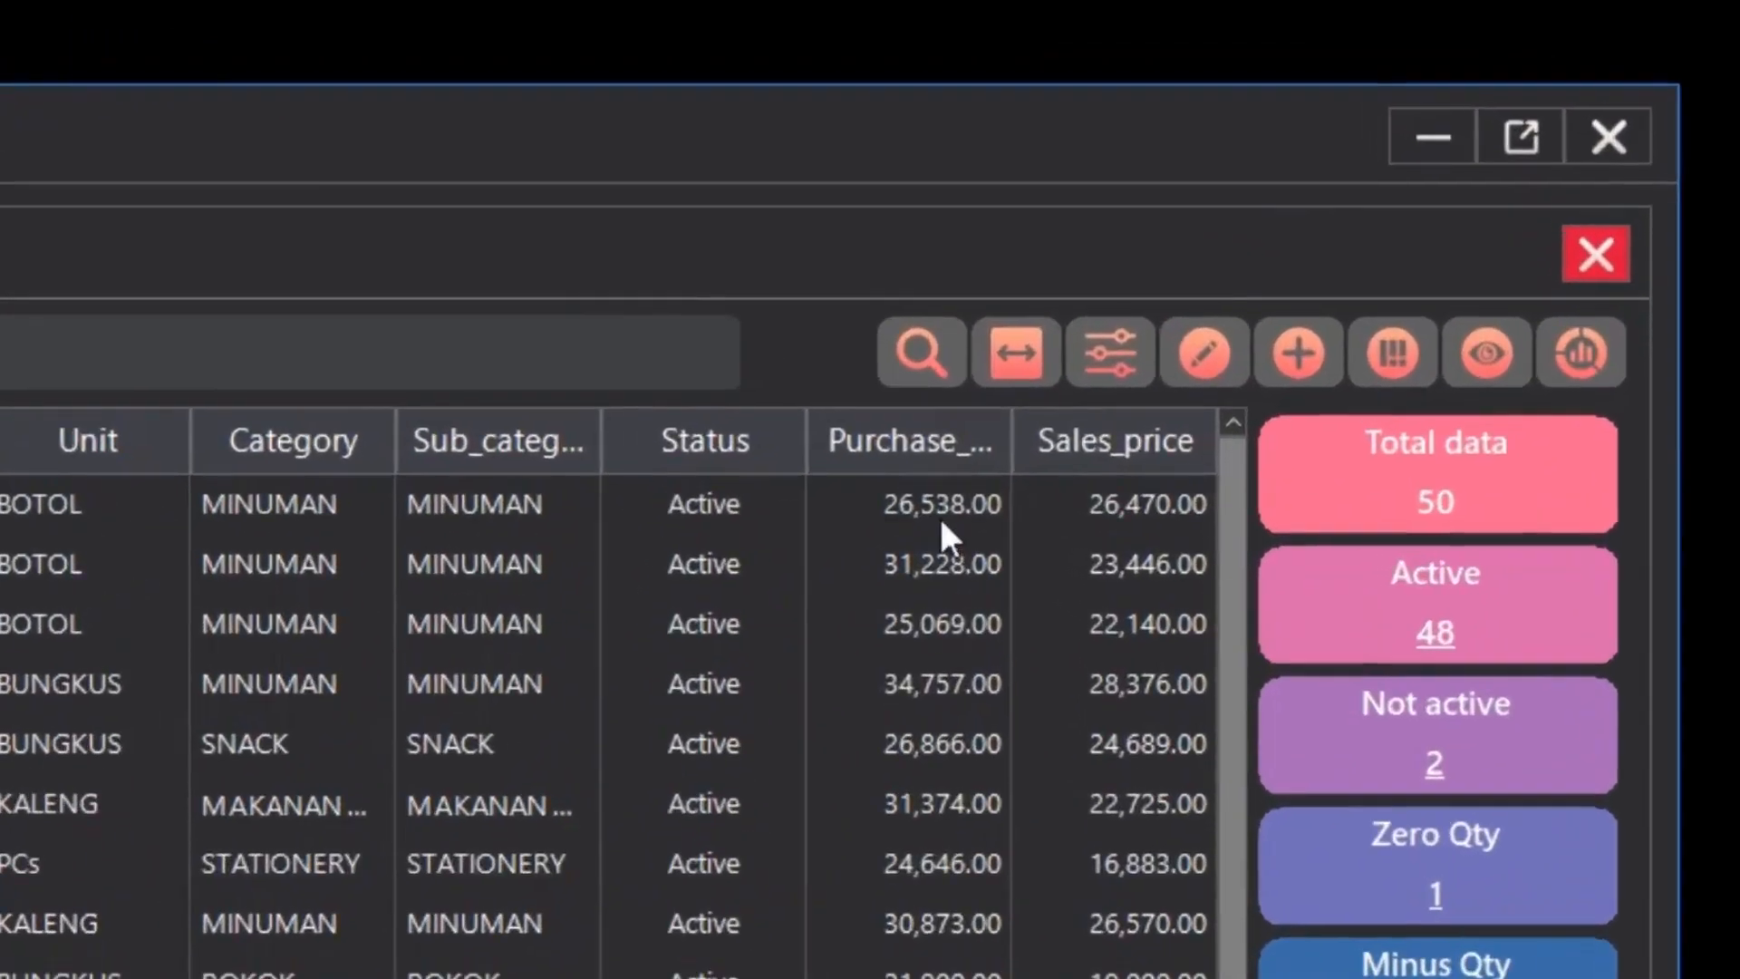
left_click(1004, 403)
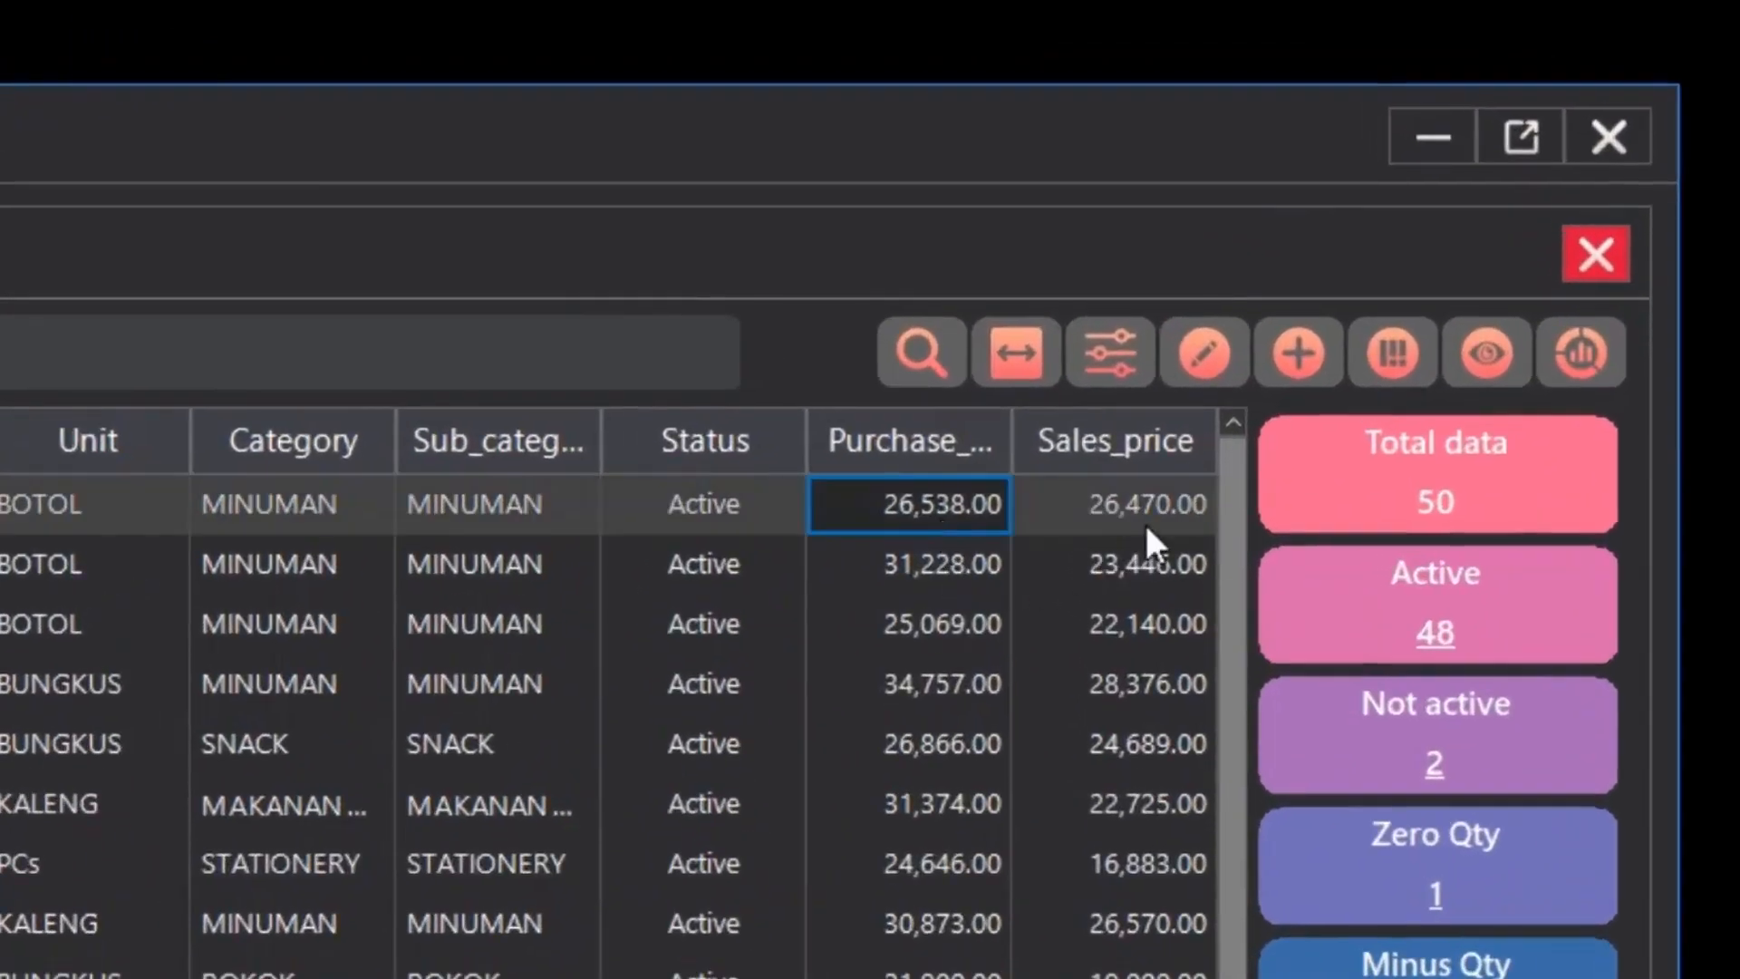
left_click(959, 622)
left_click(1153, 623)
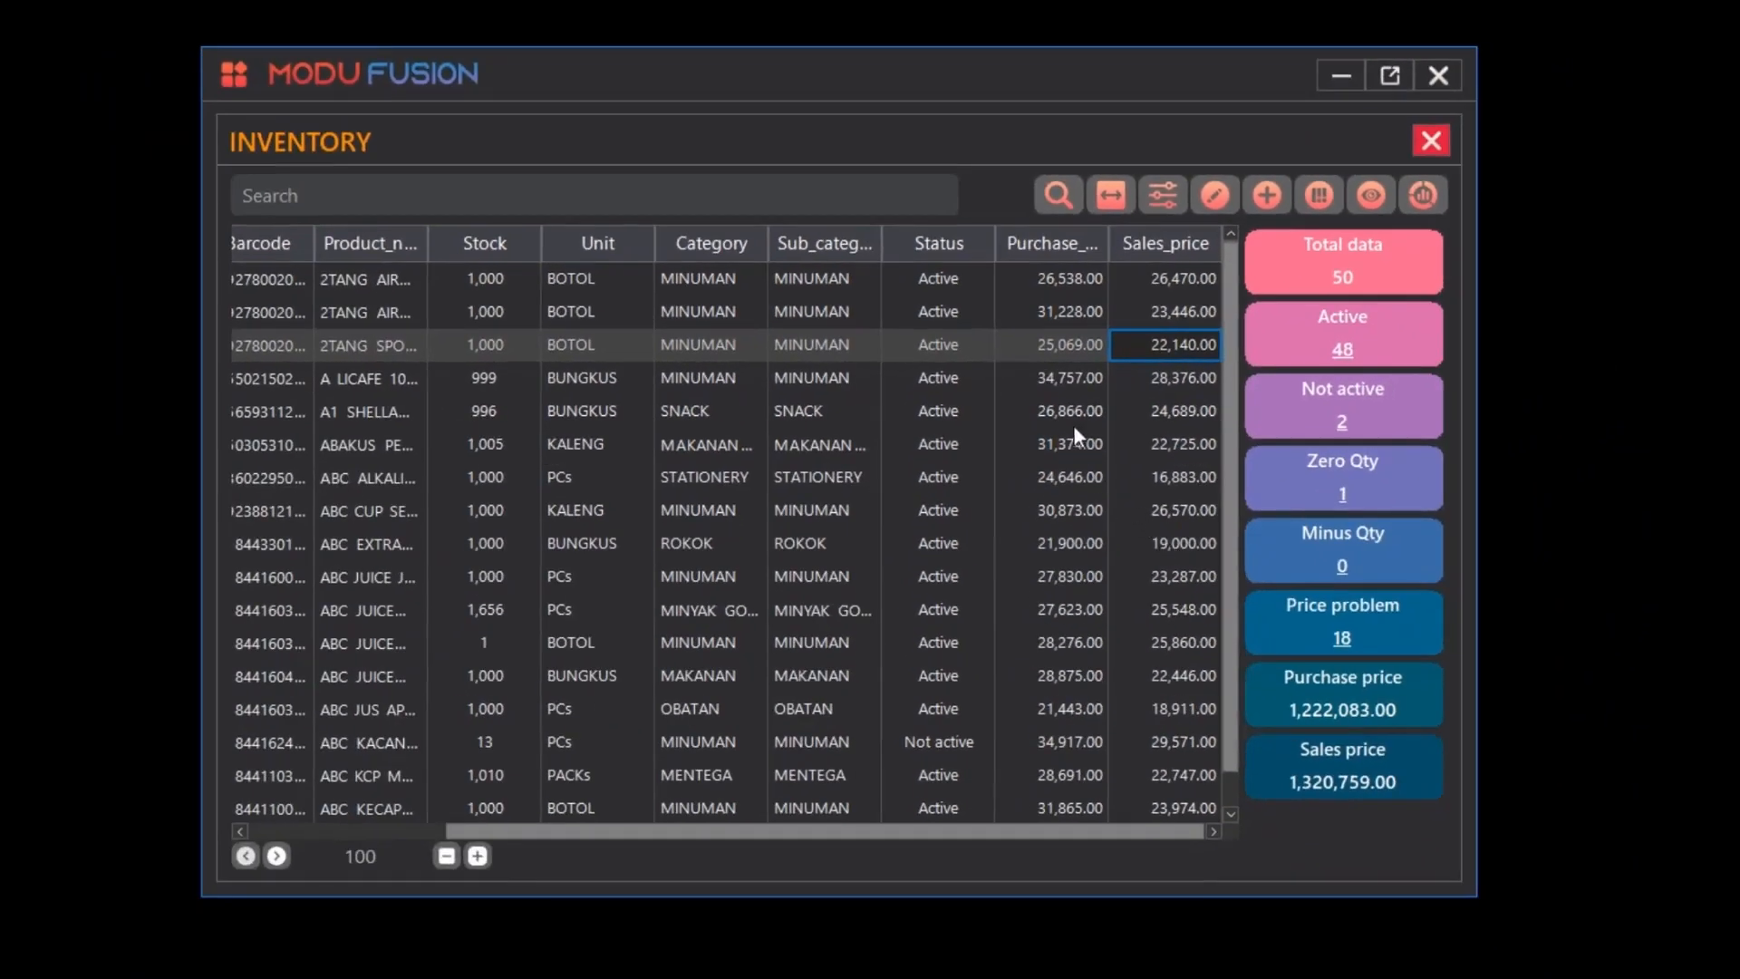
left_click(1057, 431)
left_click(1153, 438)
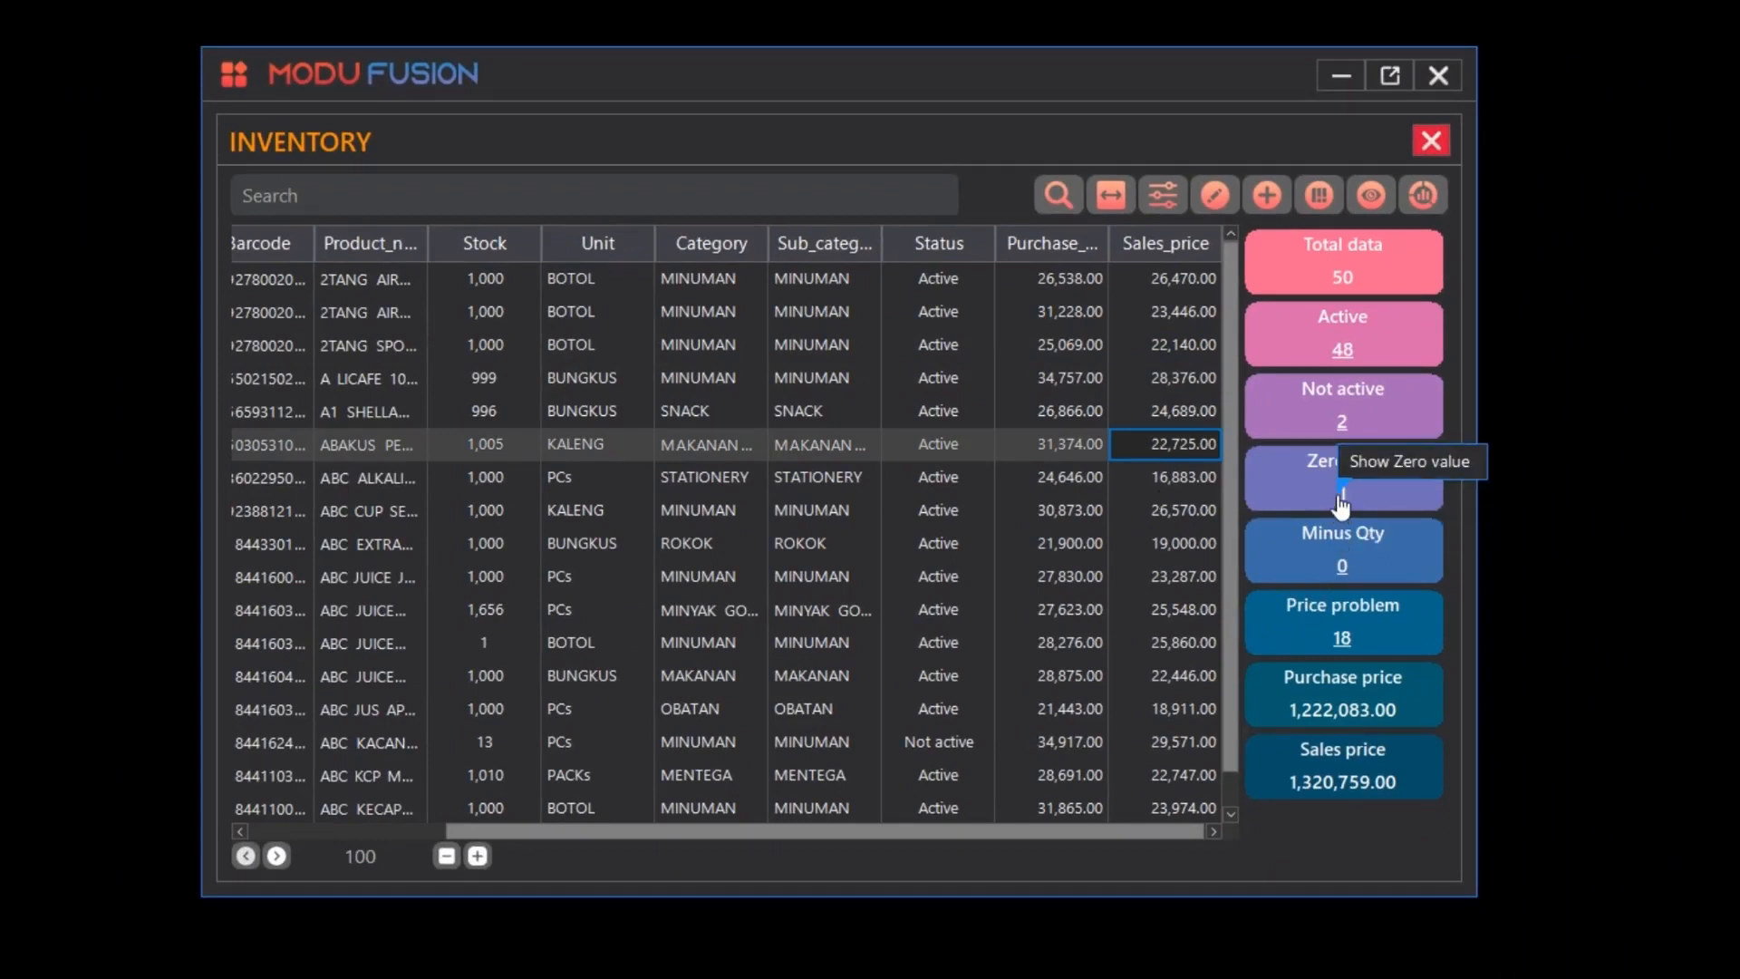
Step: Filter the inventory to products that are not active and check their status values
left_click(1342, 441)
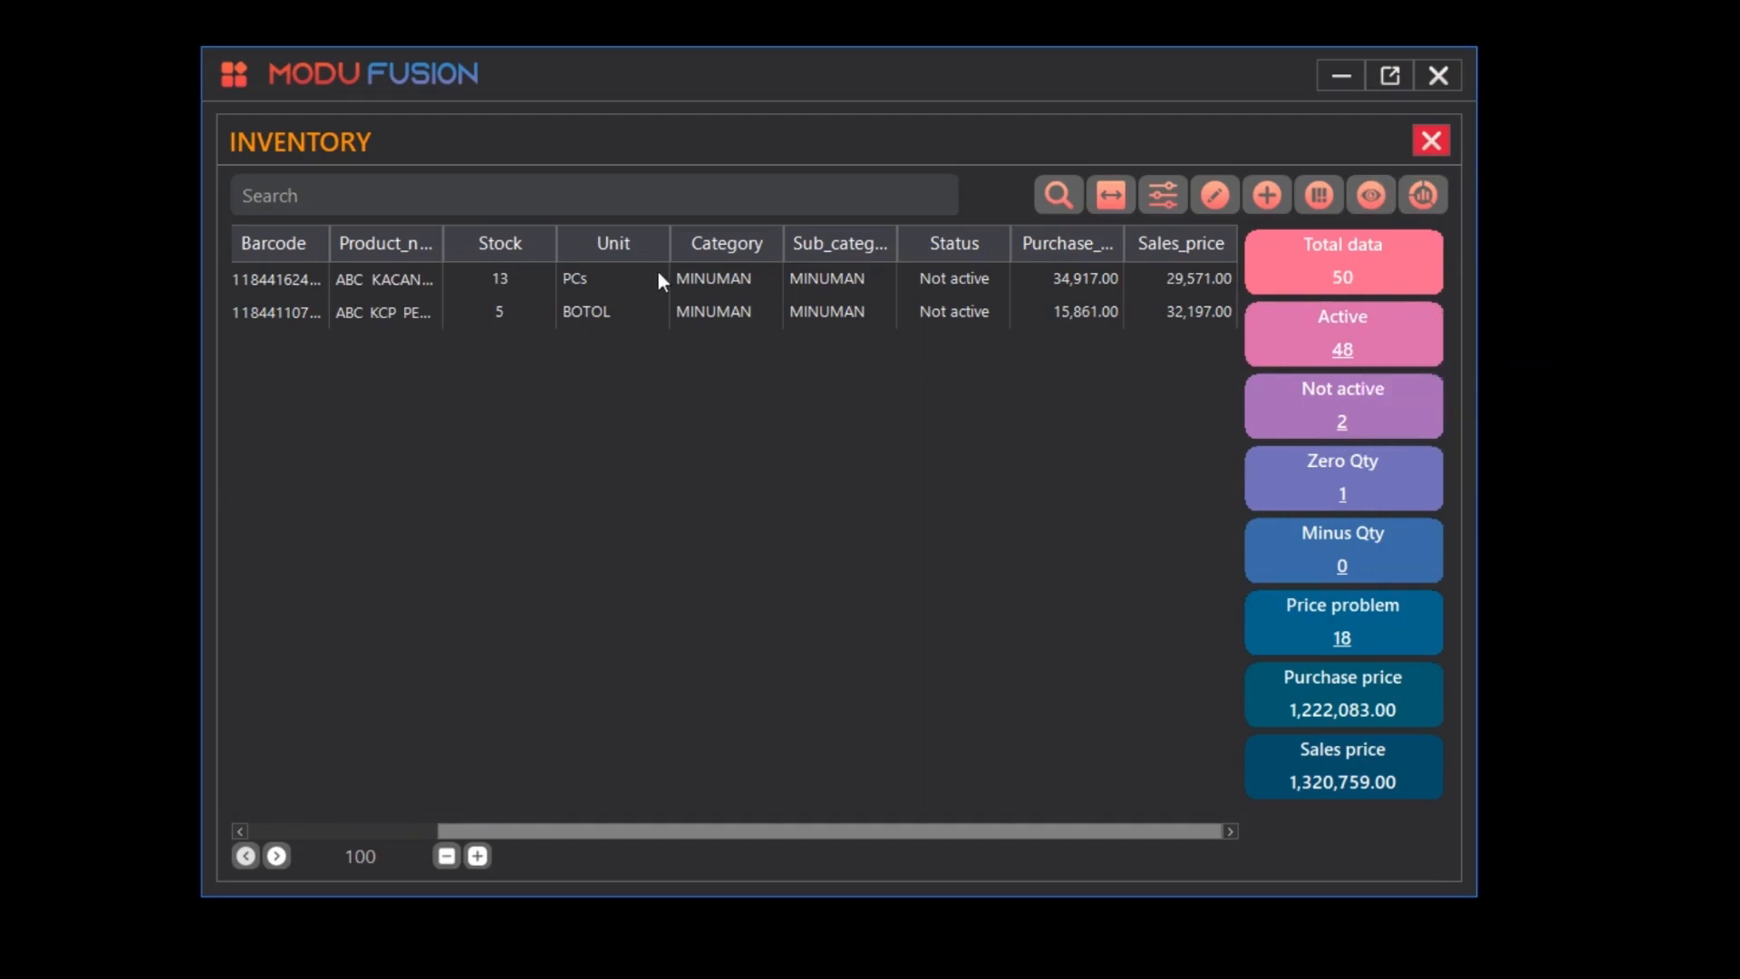
left_click(956, 288)
left_click(959, 312)
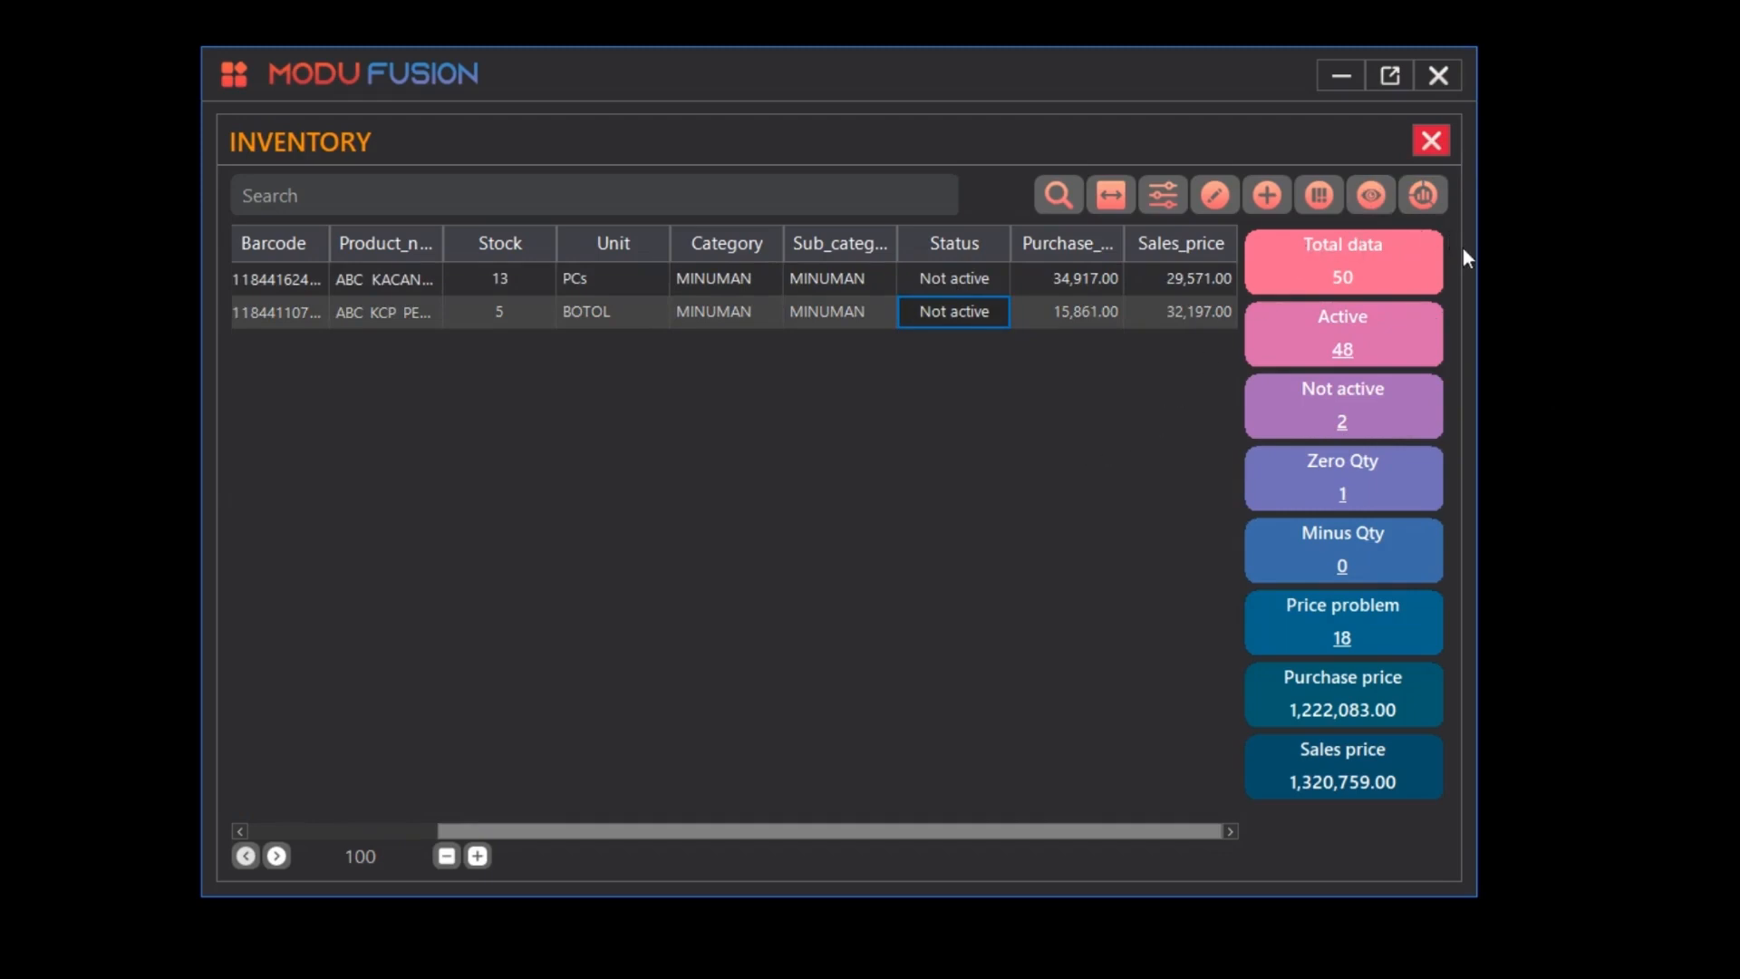
Step: Reload the full inventory list and hide the summary statistics
left_click(1372, 194)
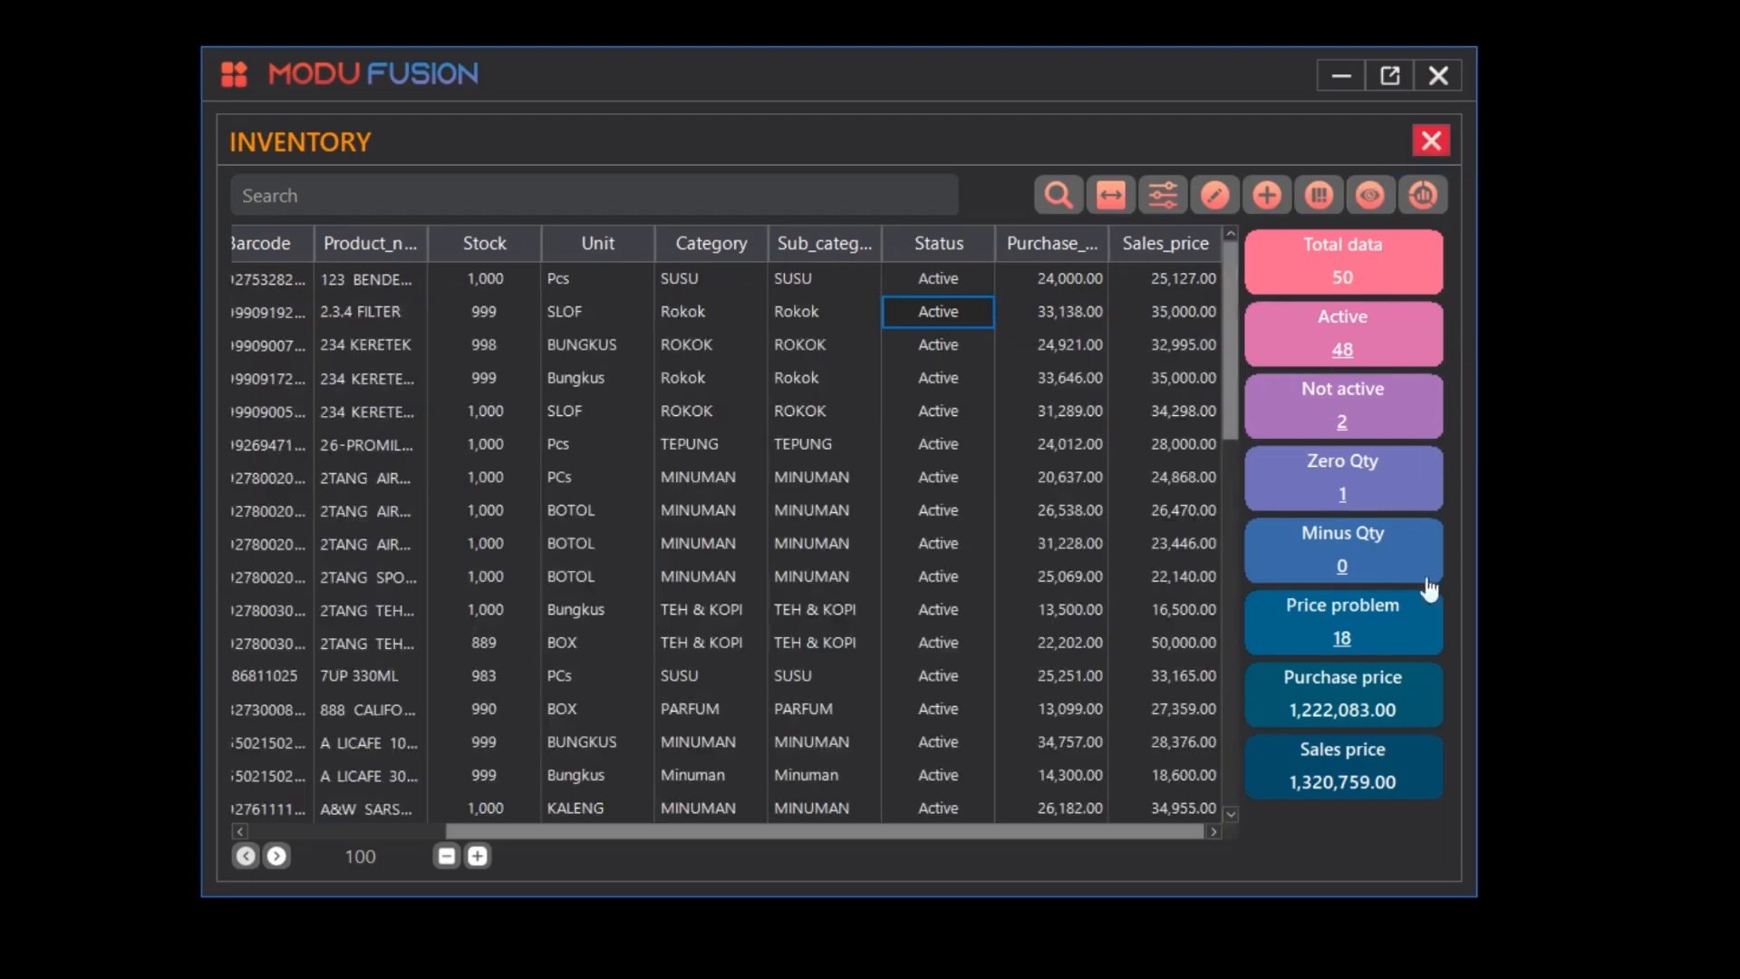
left_click(1419, 198)
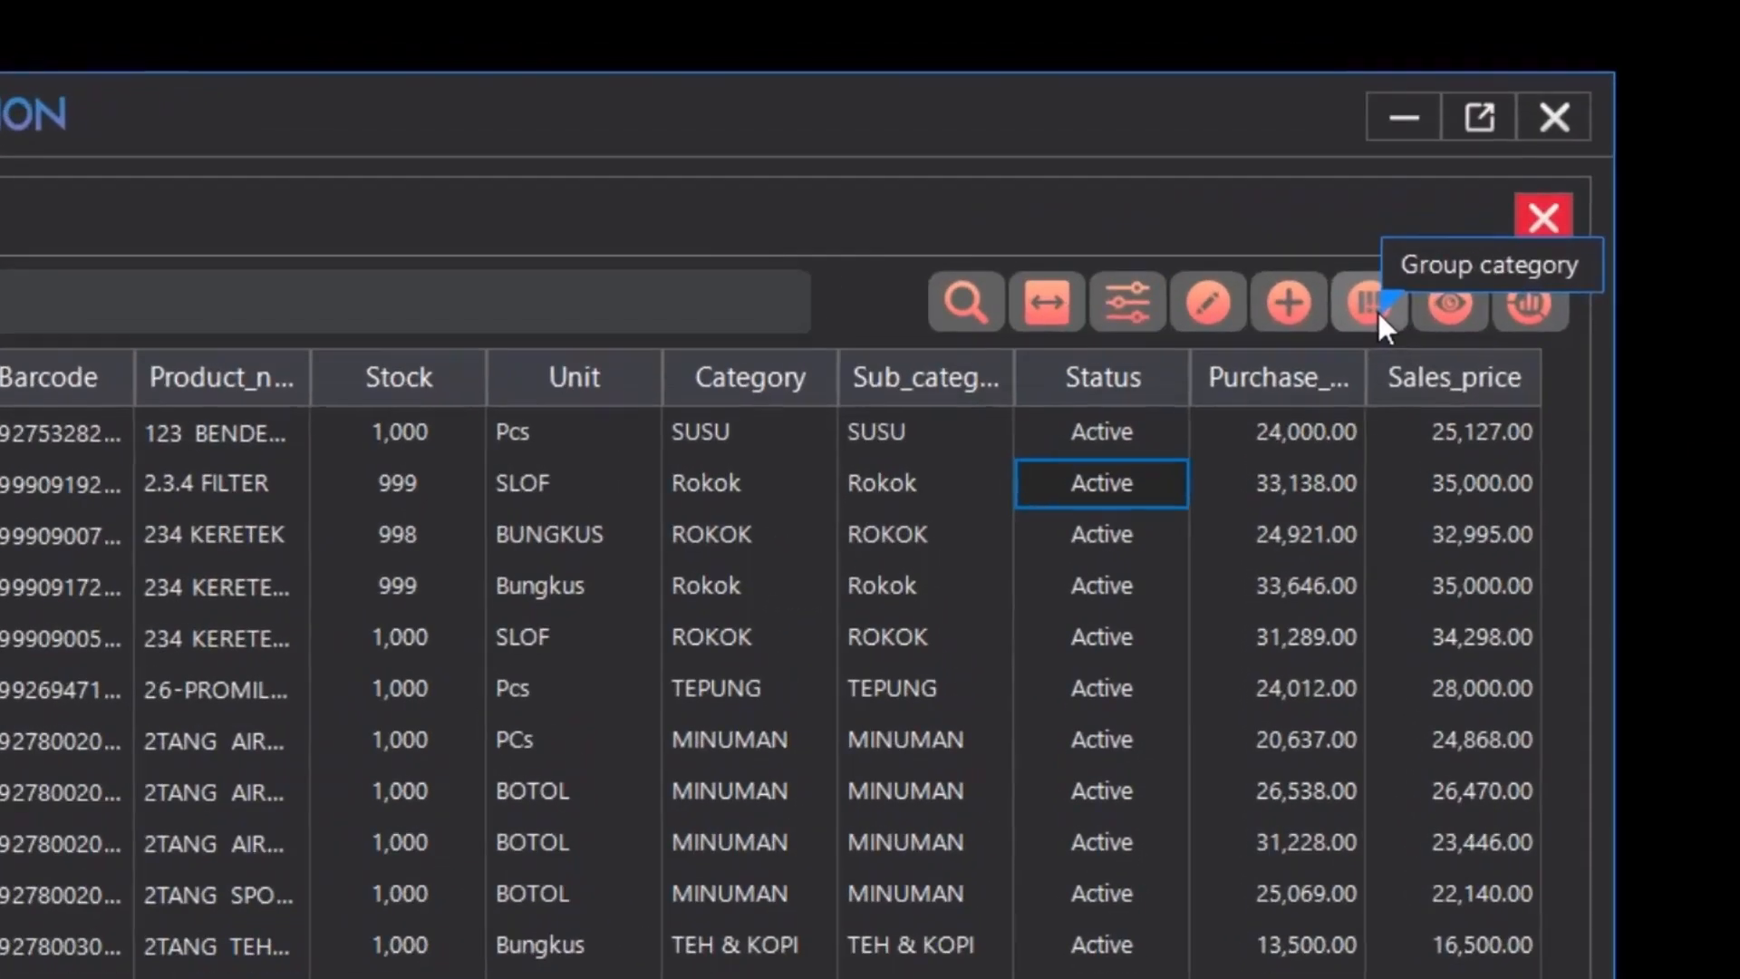
Step: Open the category group manager, look through the Category and Sub category sections, and list the existing units
left_click(1323, 199)
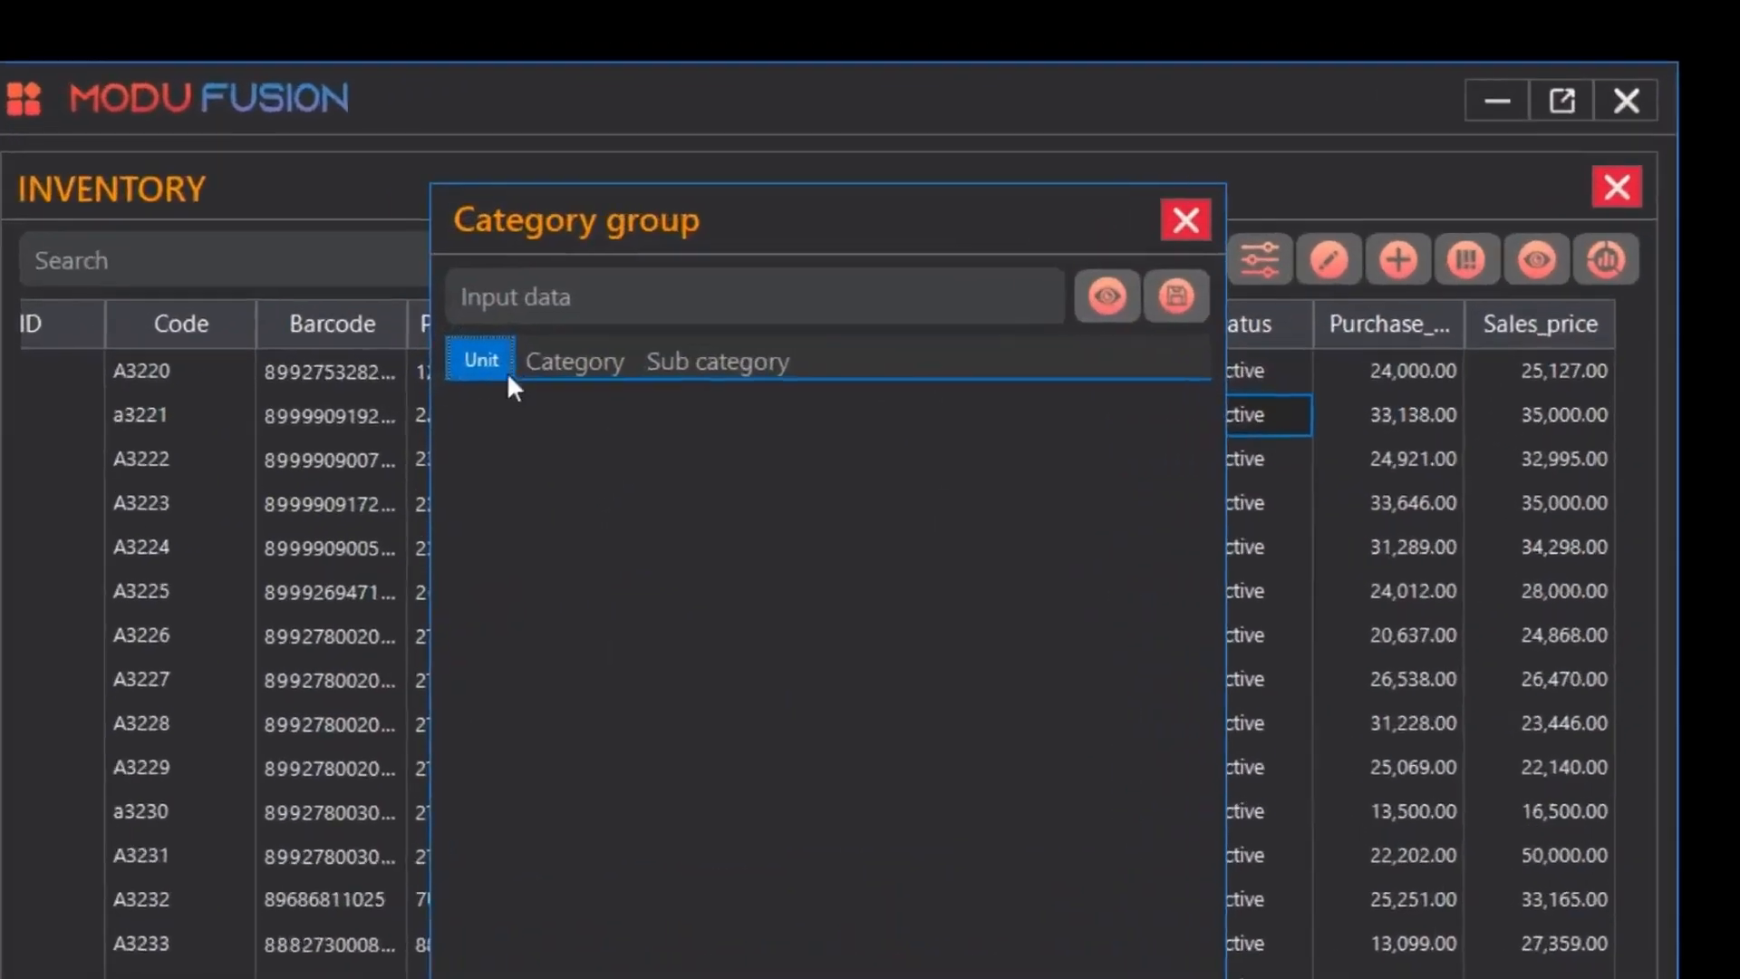
left_click(577, 272)
left_click(510, 419)
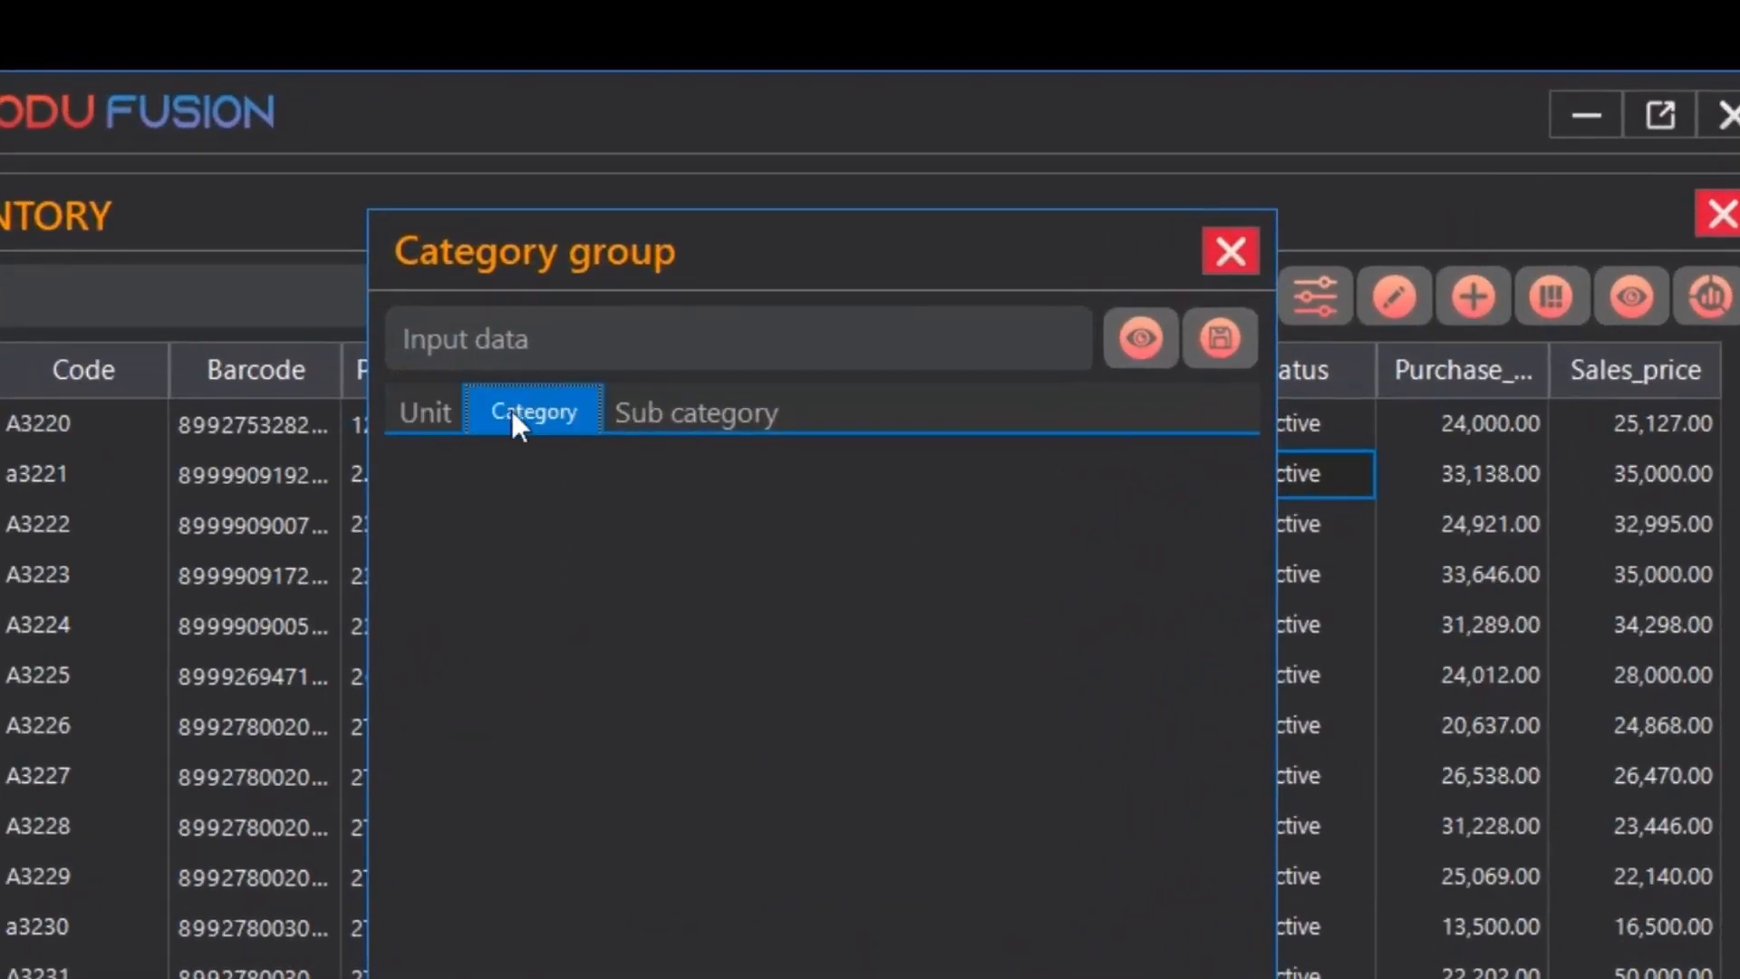
left_click(671, 417)
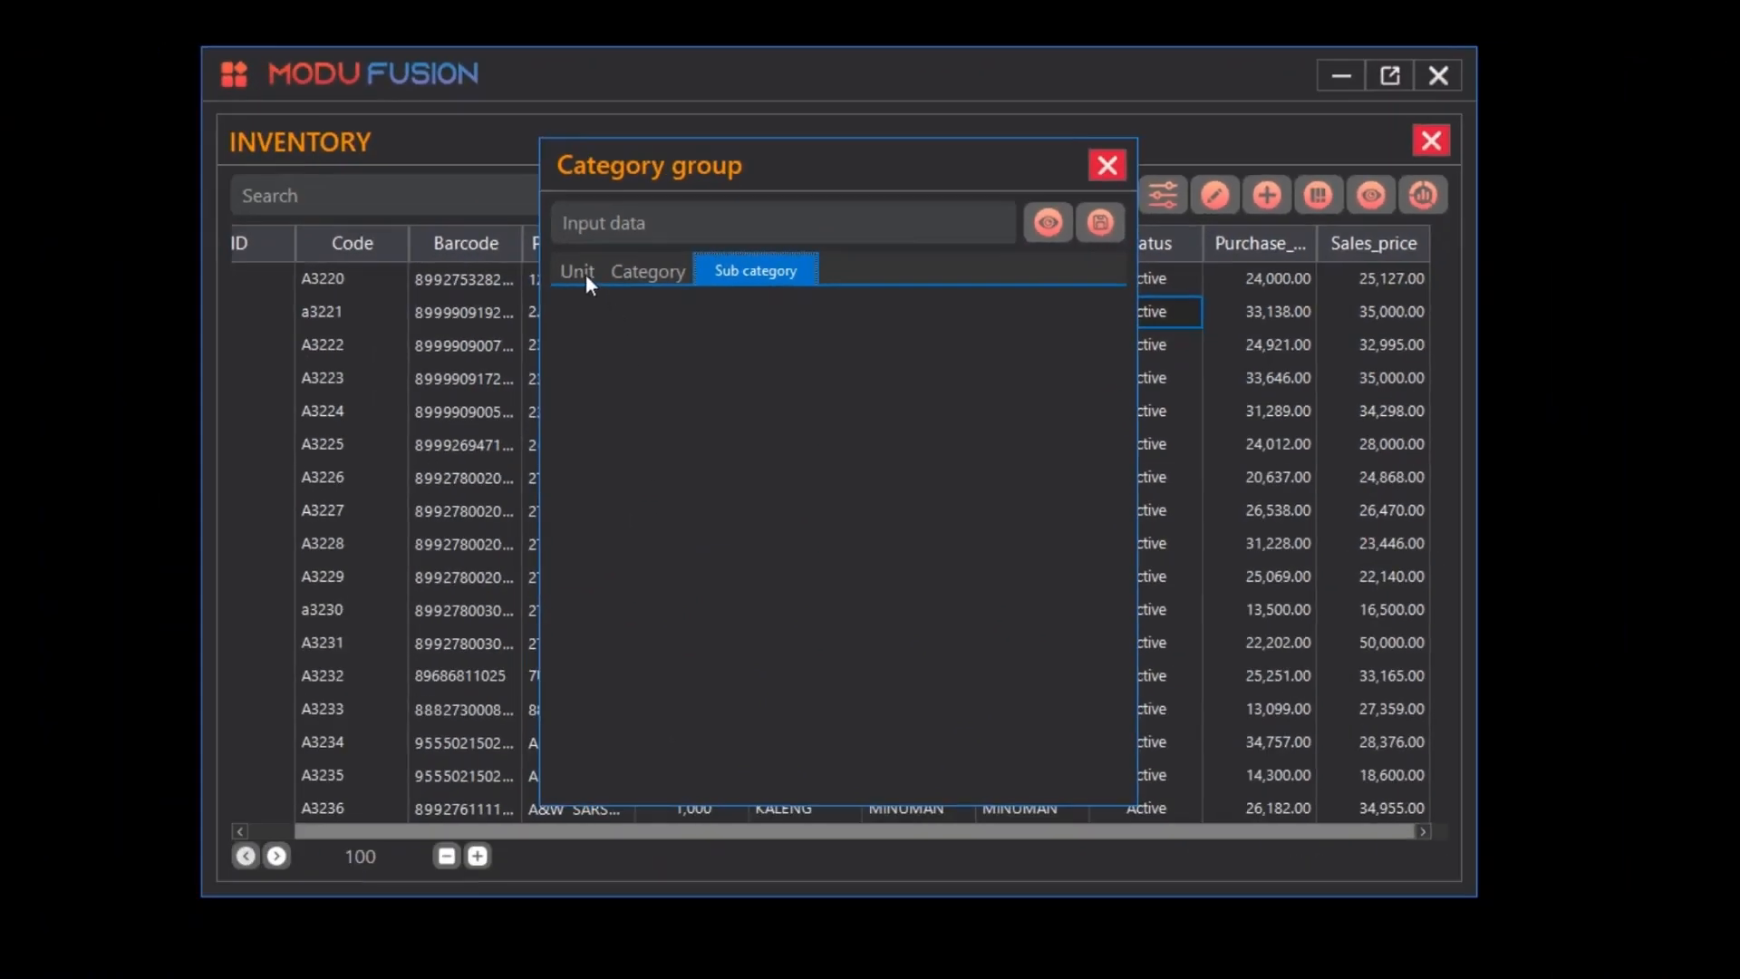
left_click(585, 274)
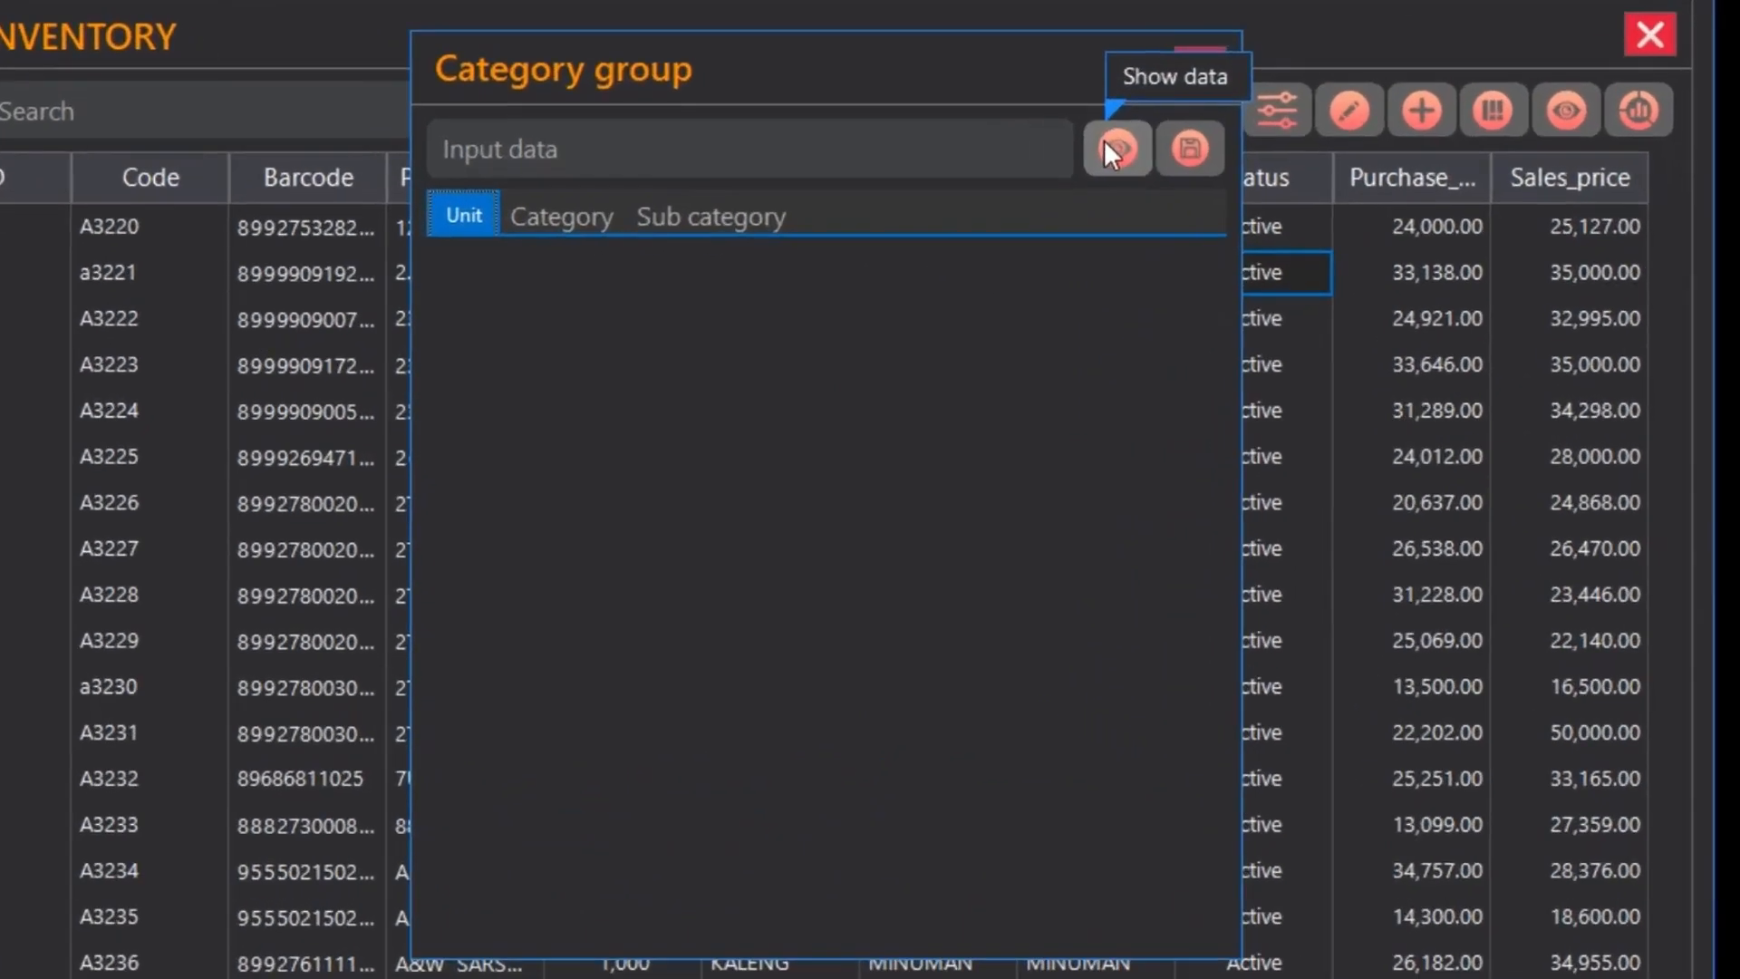
left_click(1043, 218)
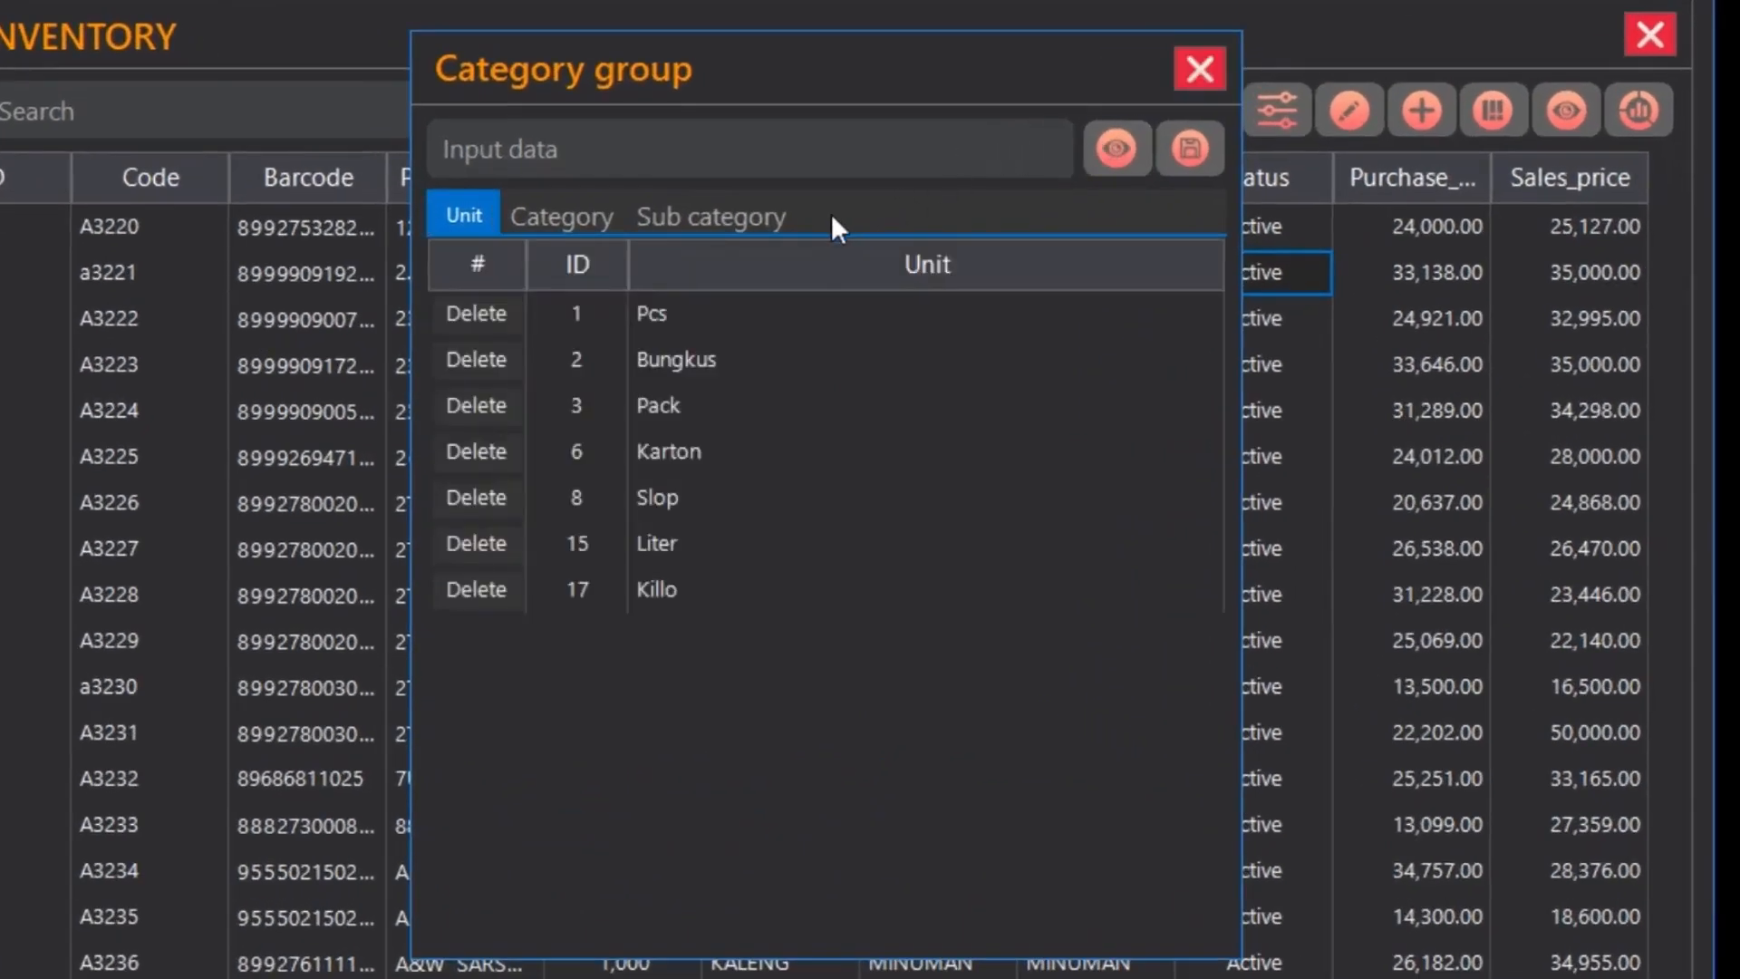
Step: Add and save a new unit named "tes" in the category group manager
left_click(604, 154)
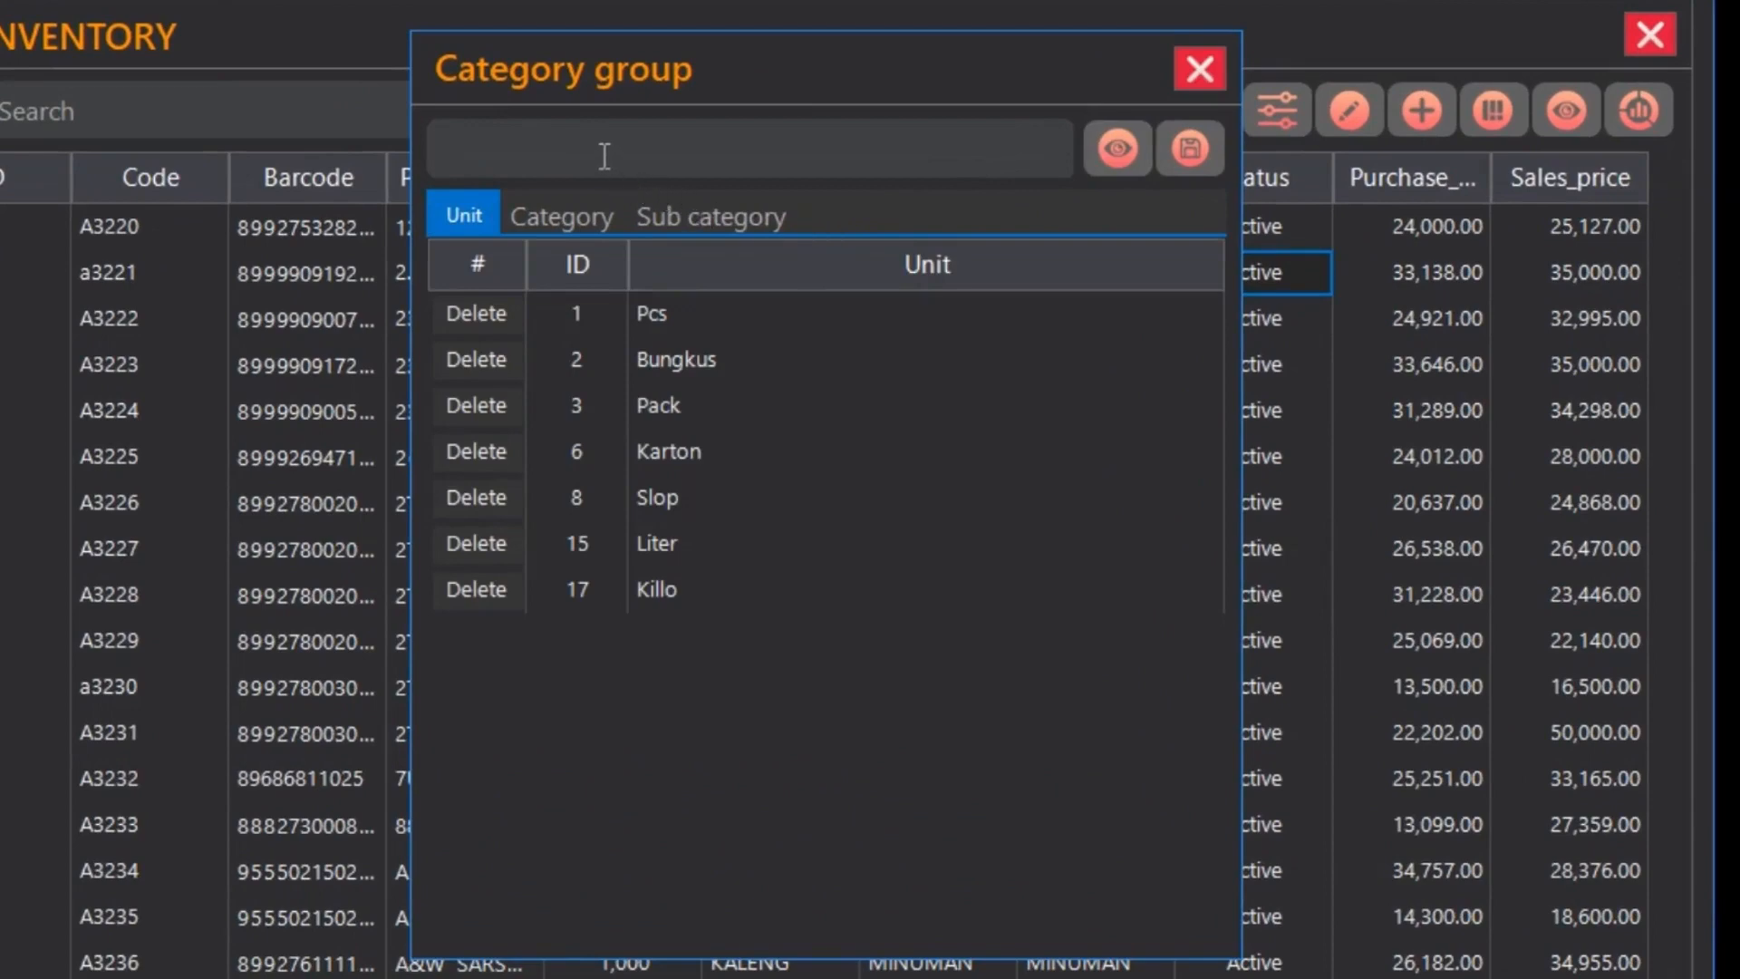
left_click(564, 413)
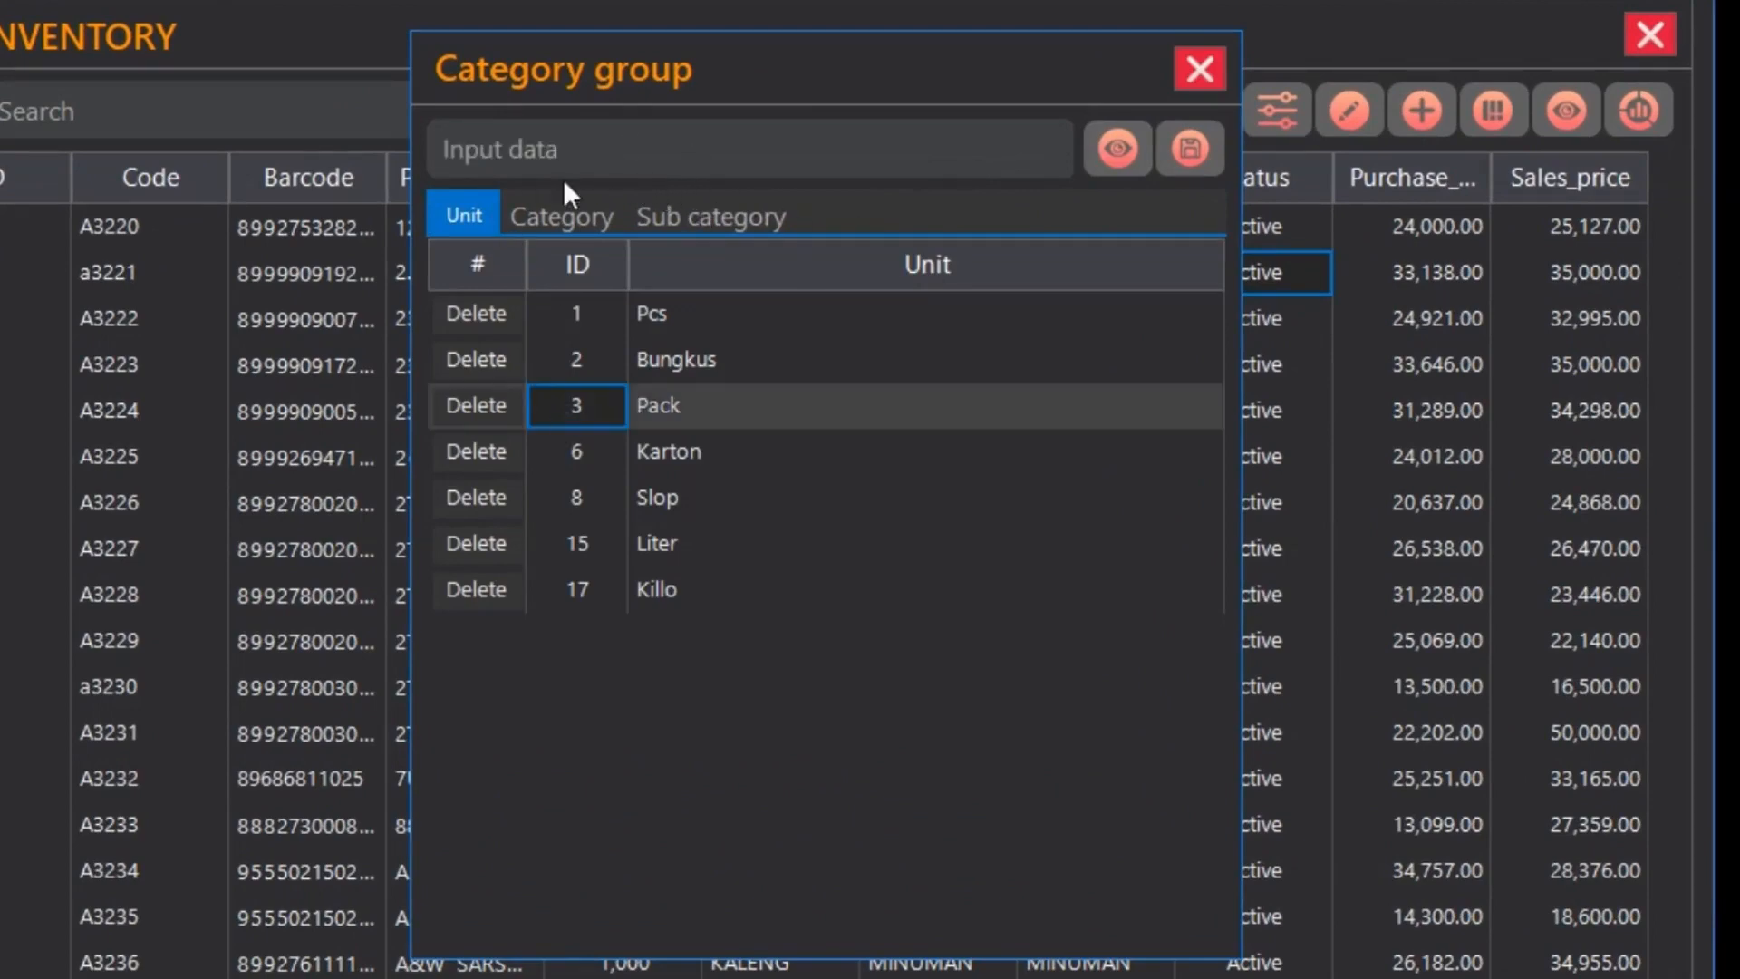
left_click(567, 171)
type("tes")
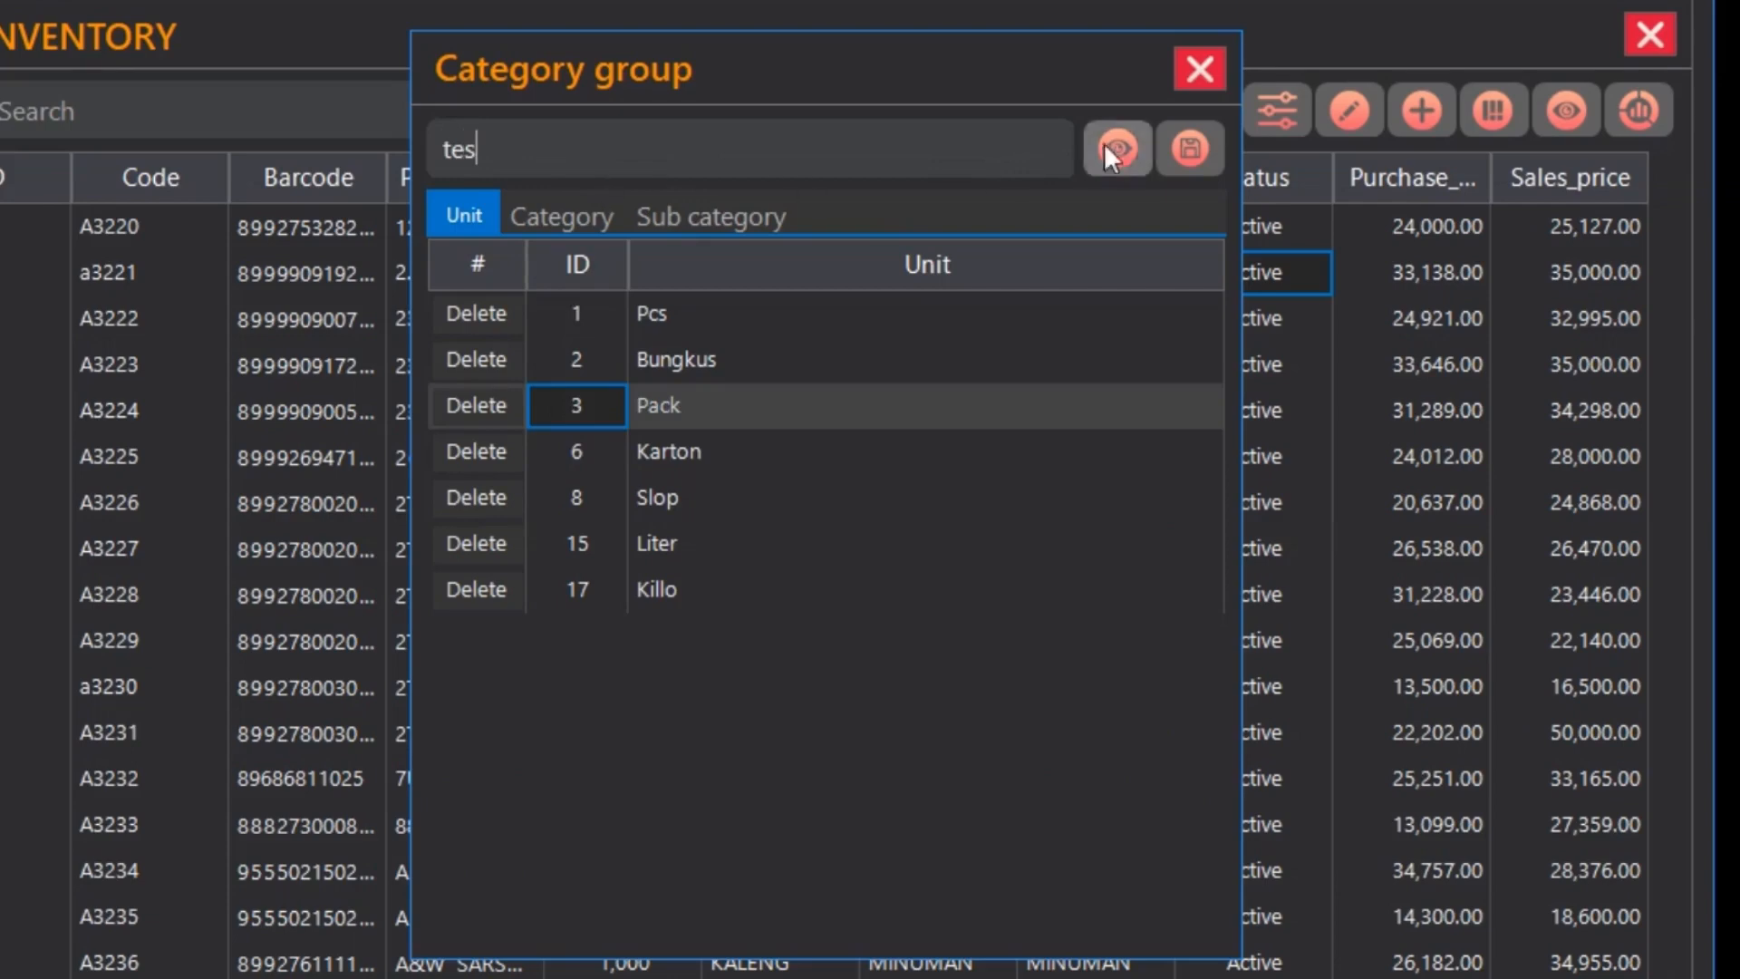
left_click(1176, 145)
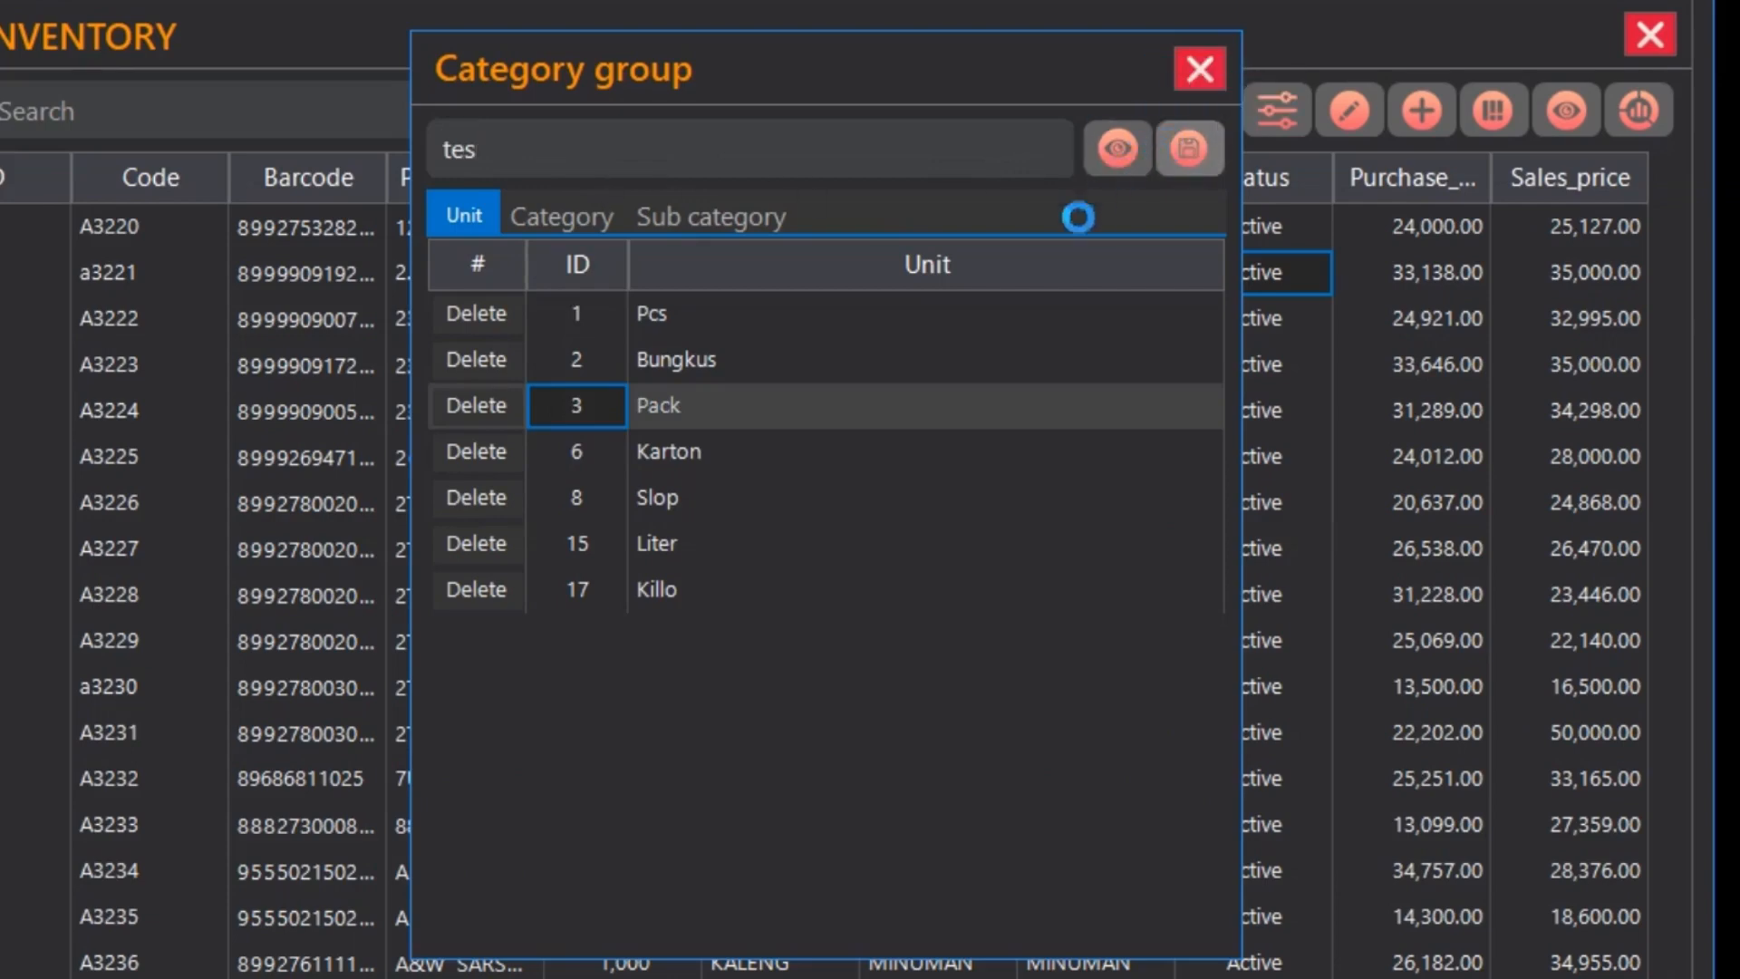
left_click(948, 580)
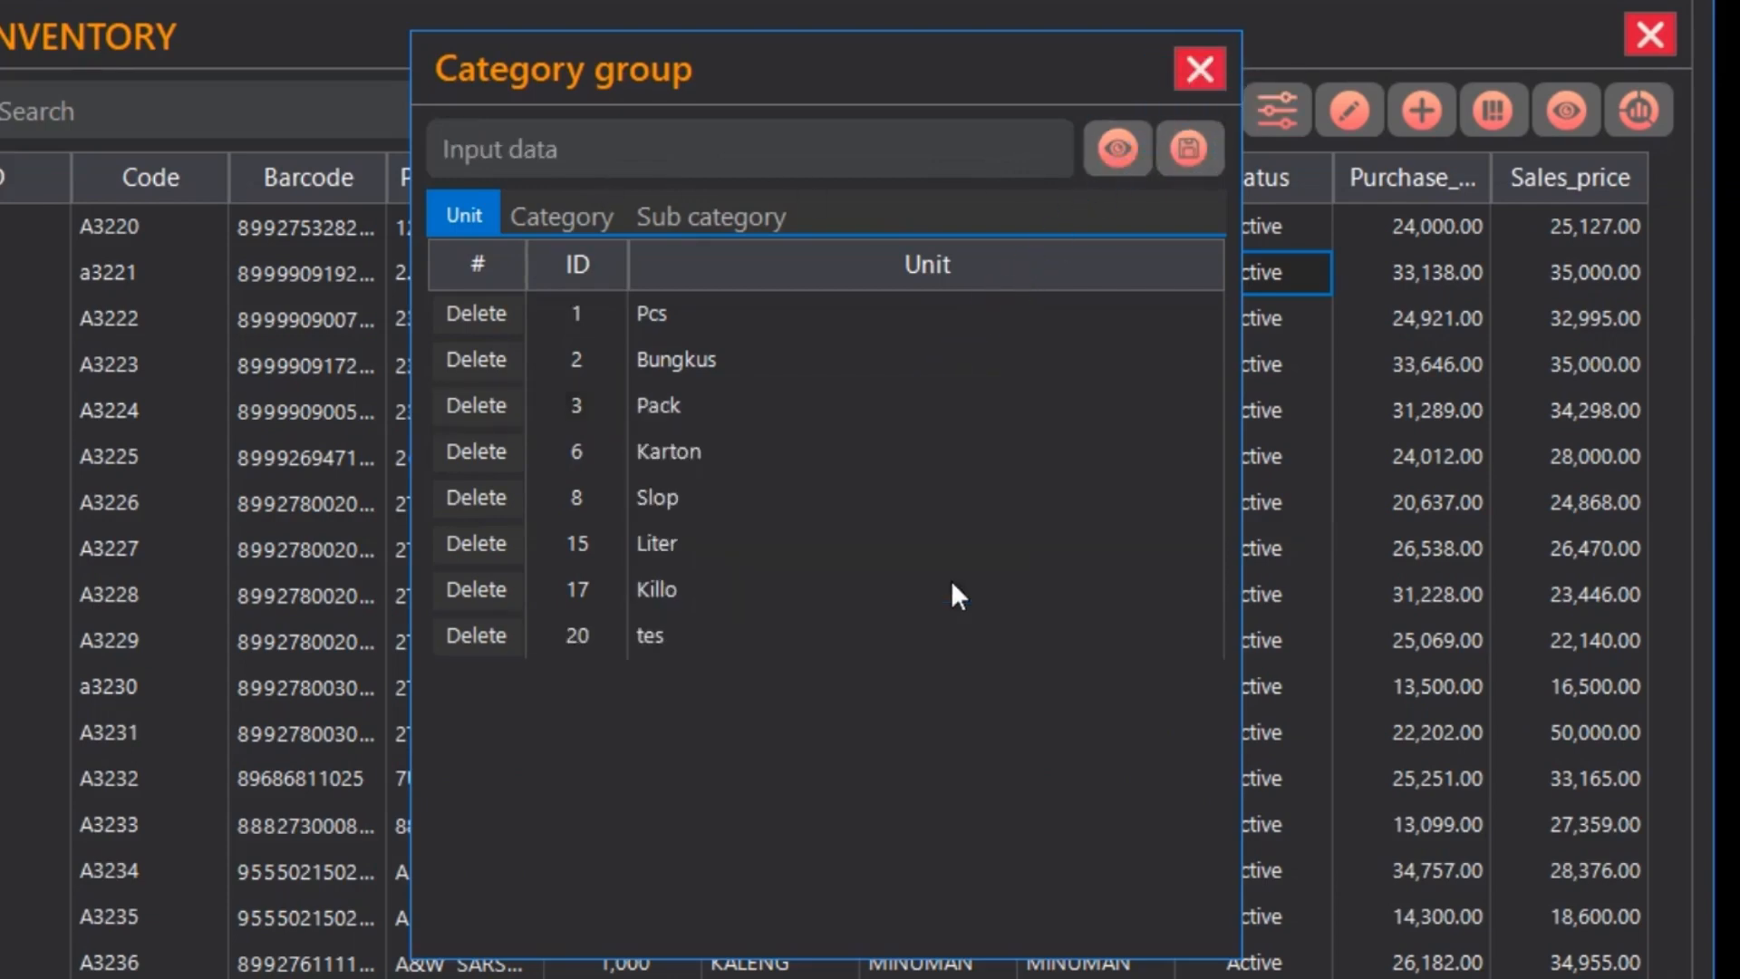
Step: Rename the unit "tes" to "tes1", save the change, and leave unit editing mode
left_click(682, 648)
double_click(683, 644)
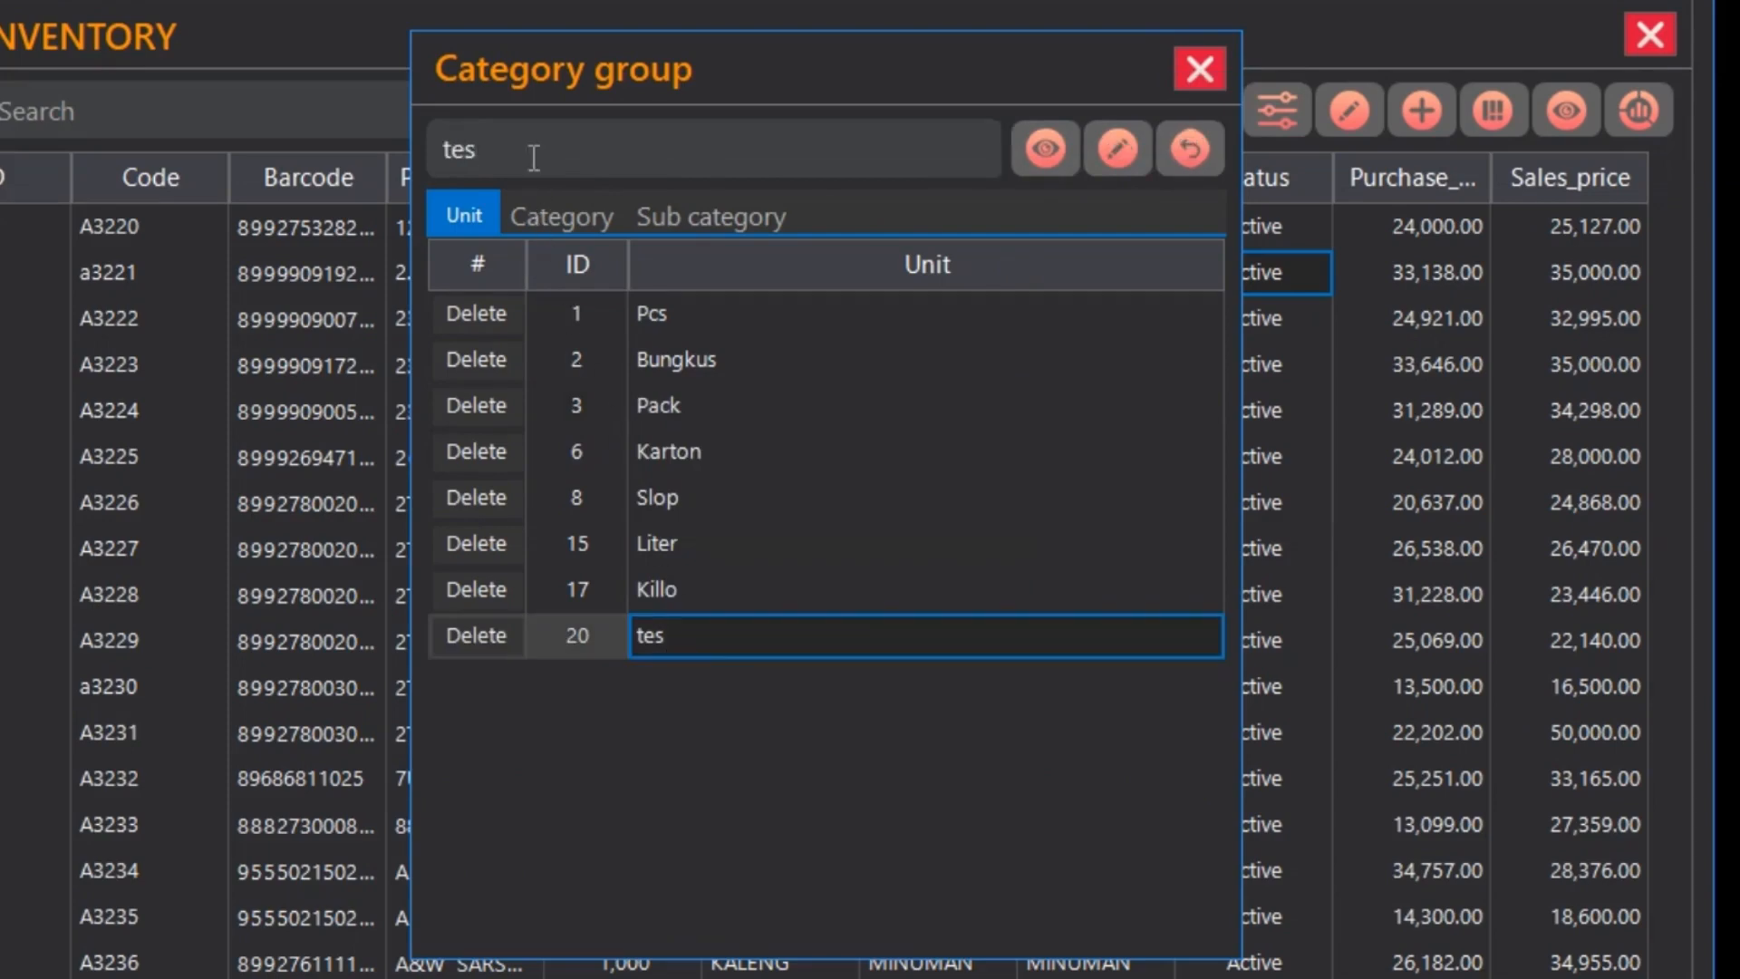
double_click(622, 150)
left_click(645, 152)
type("1")
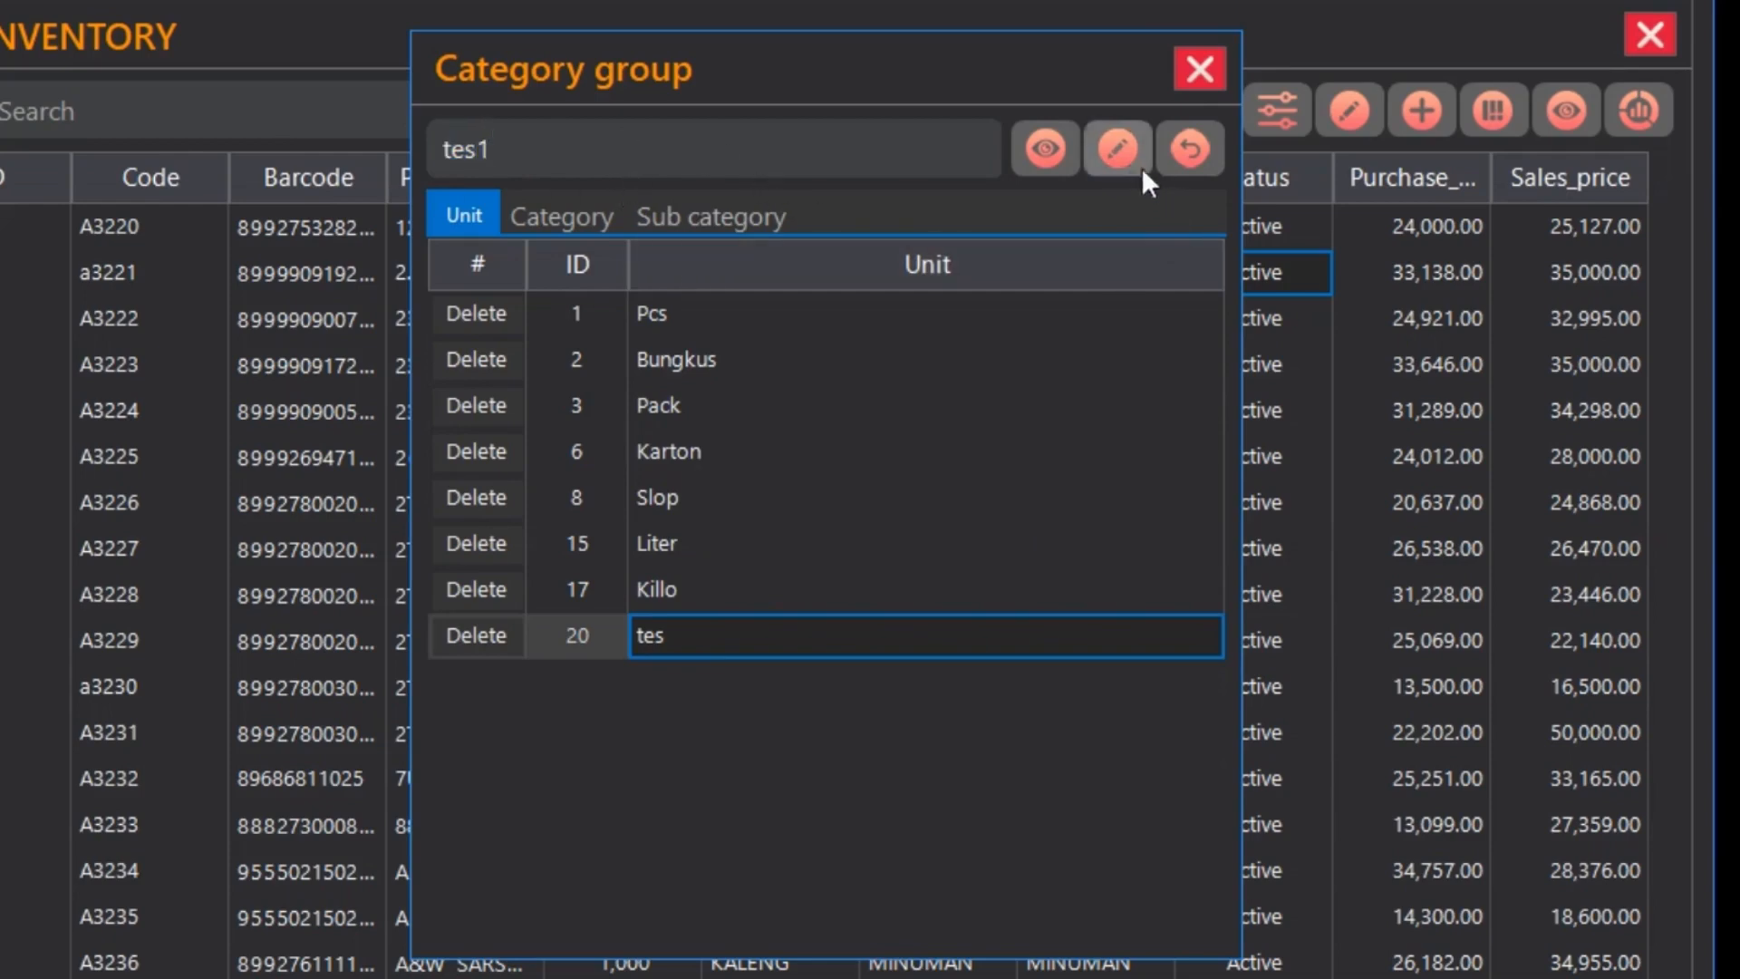
left_click(1115, 149)
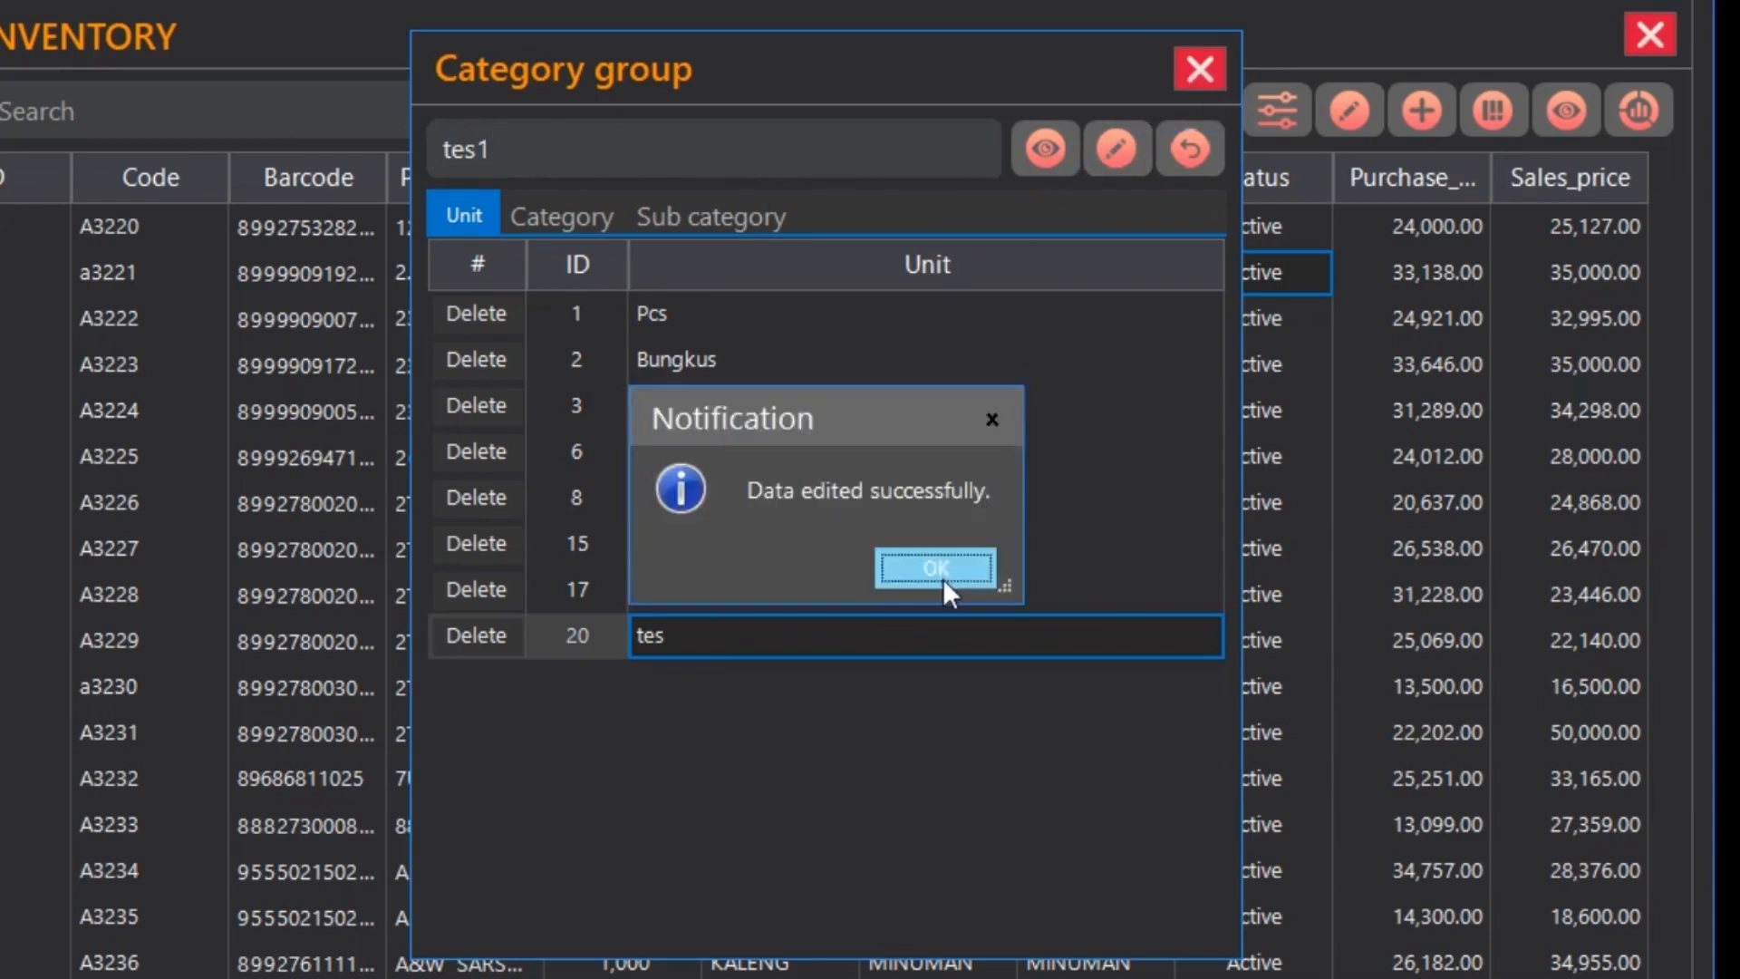
left_click(943, 580)
left_click(736, 650)
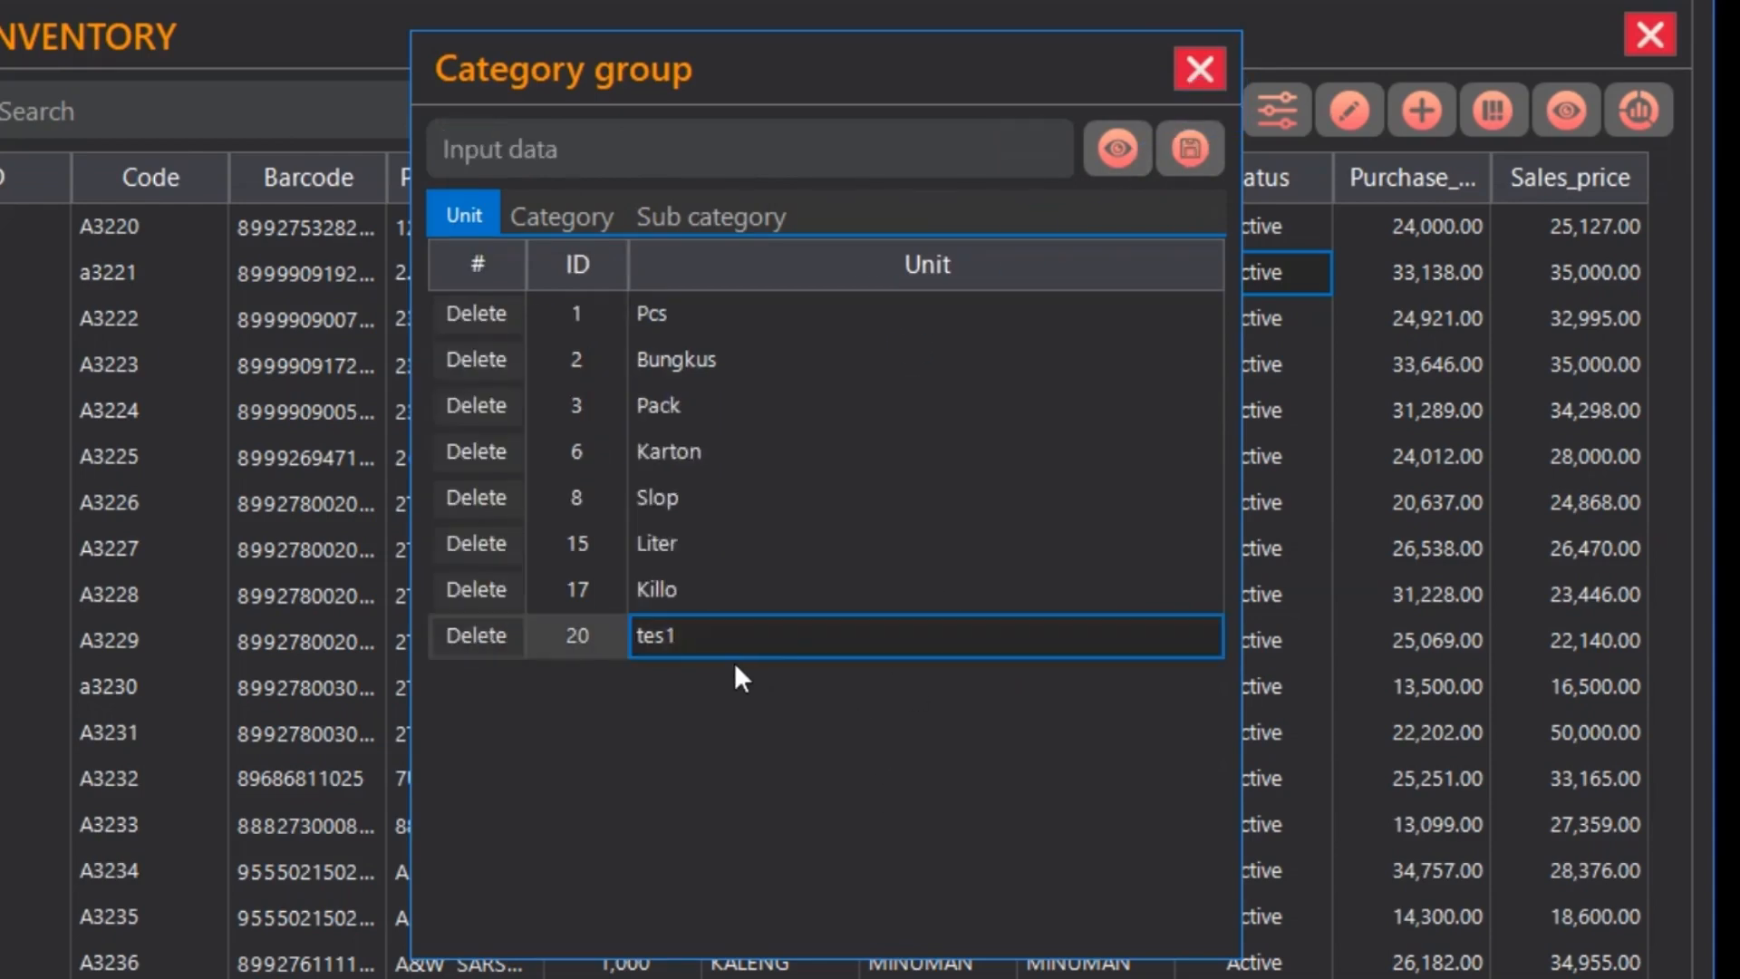
left_click(787, 634)
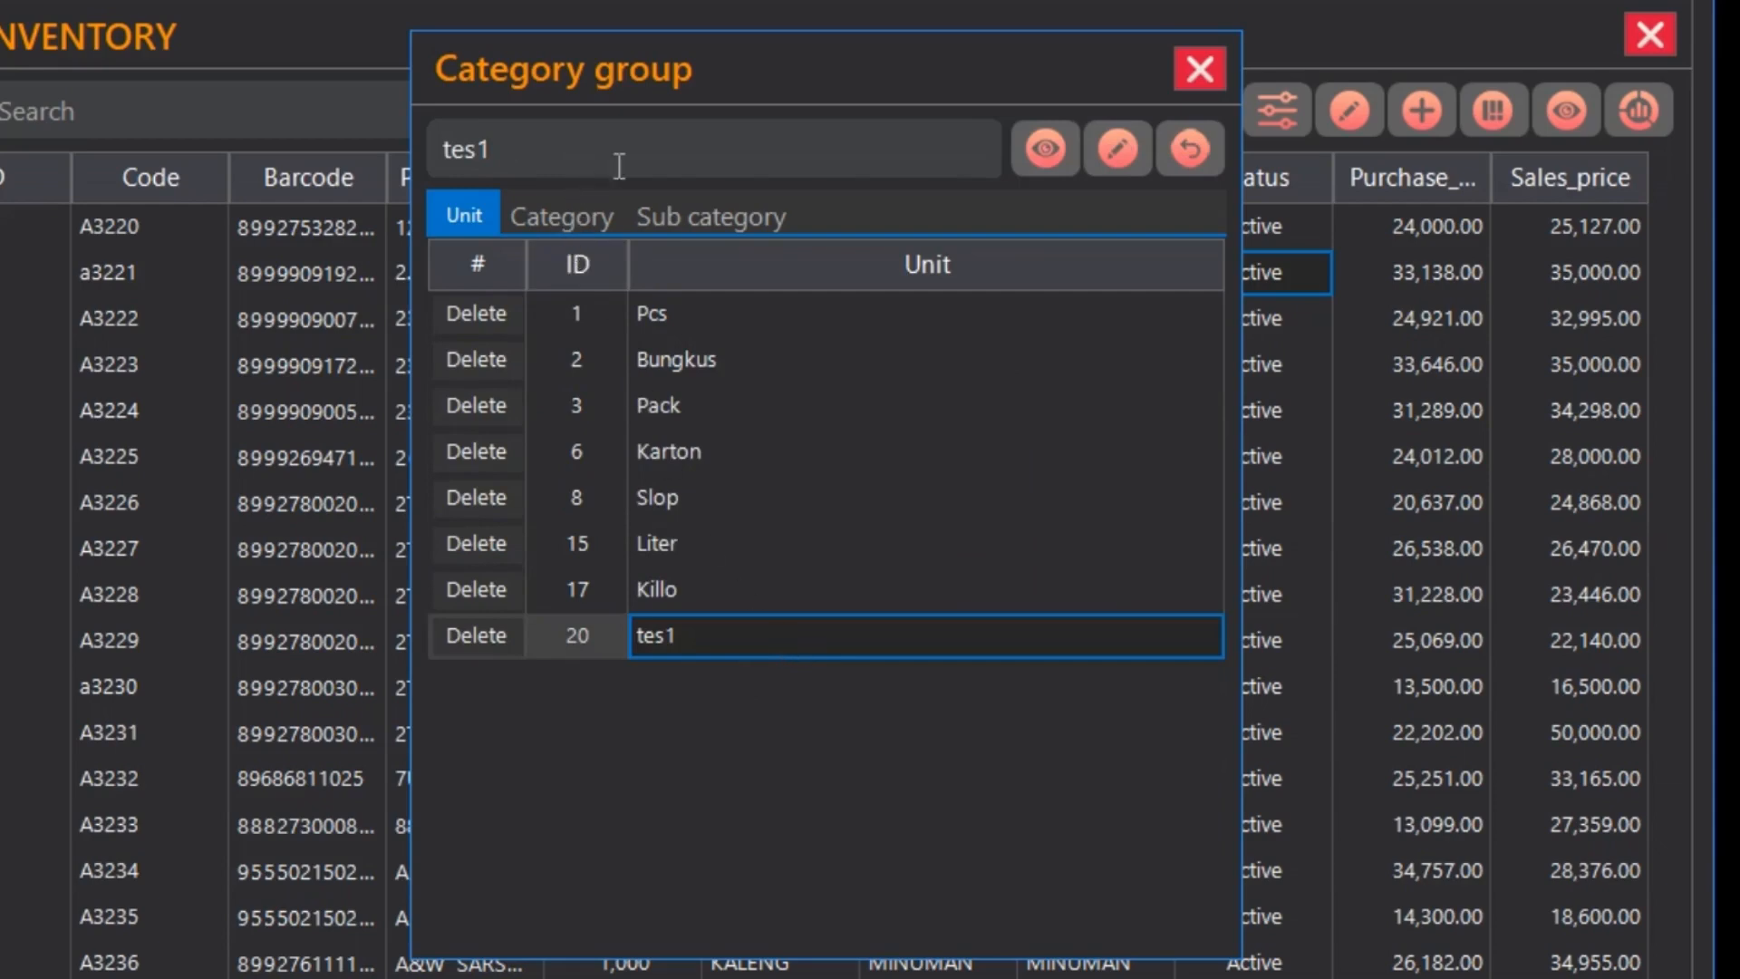
left_click(1195, 152)
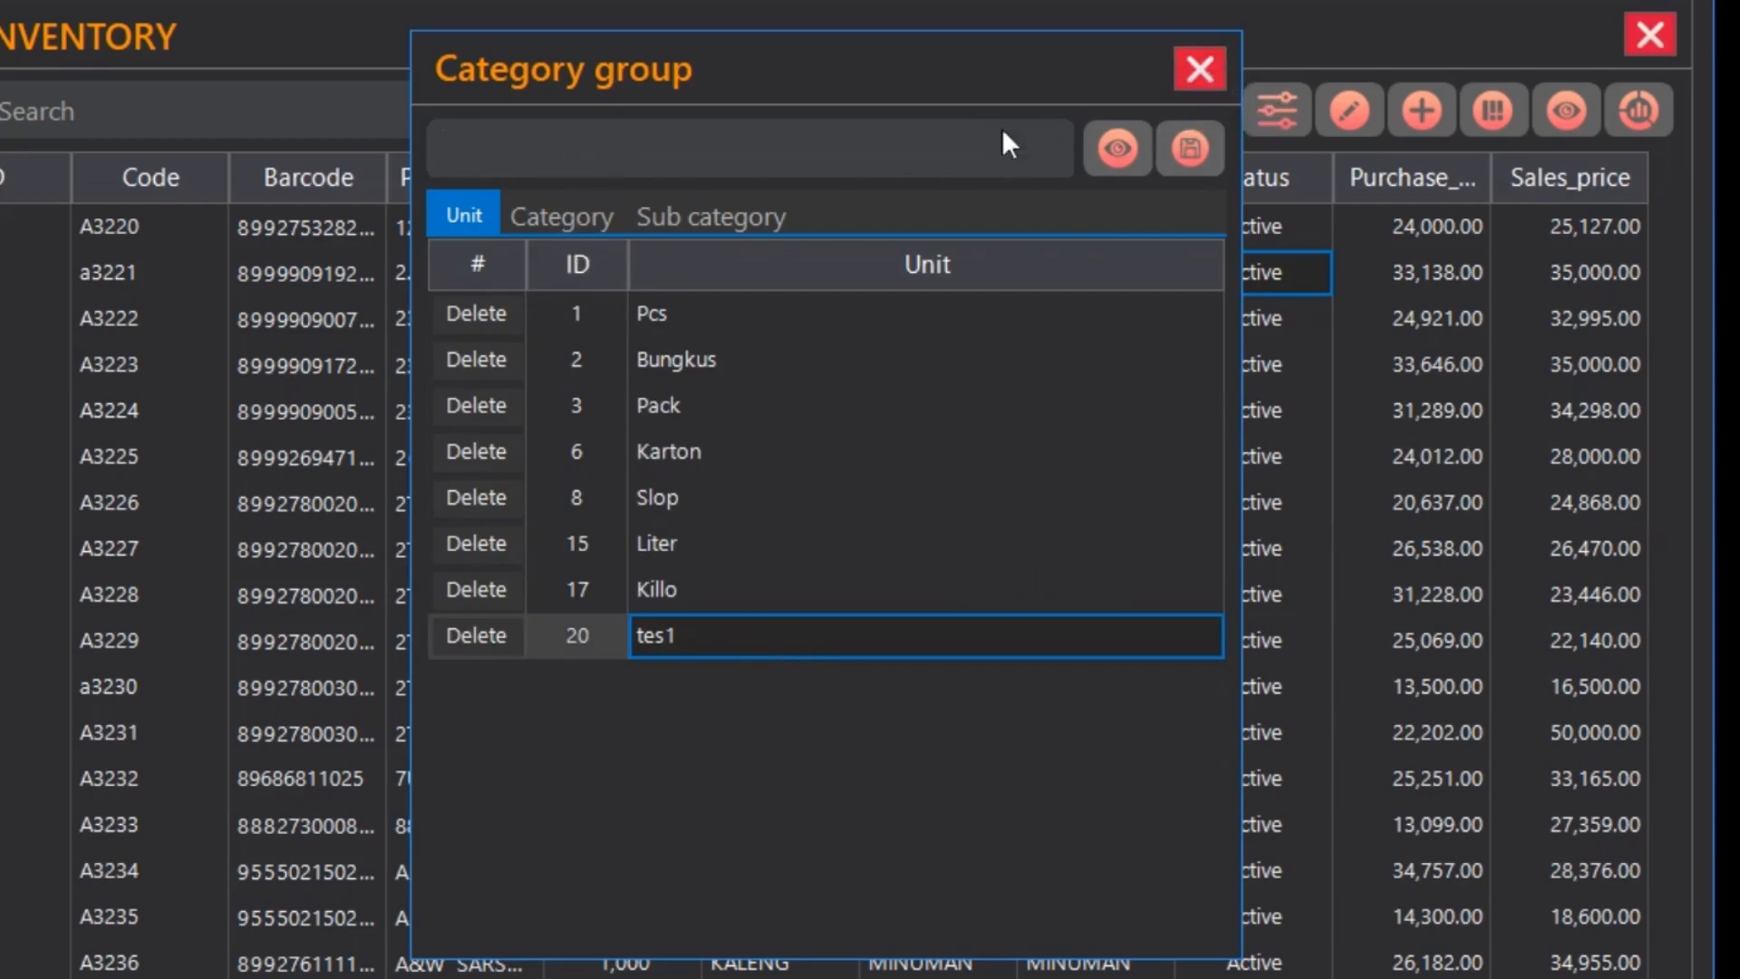
Step: View the Category and Sub category lists in the category group manager and return to the units
left_click(567, 215)
left_click(739, 216)
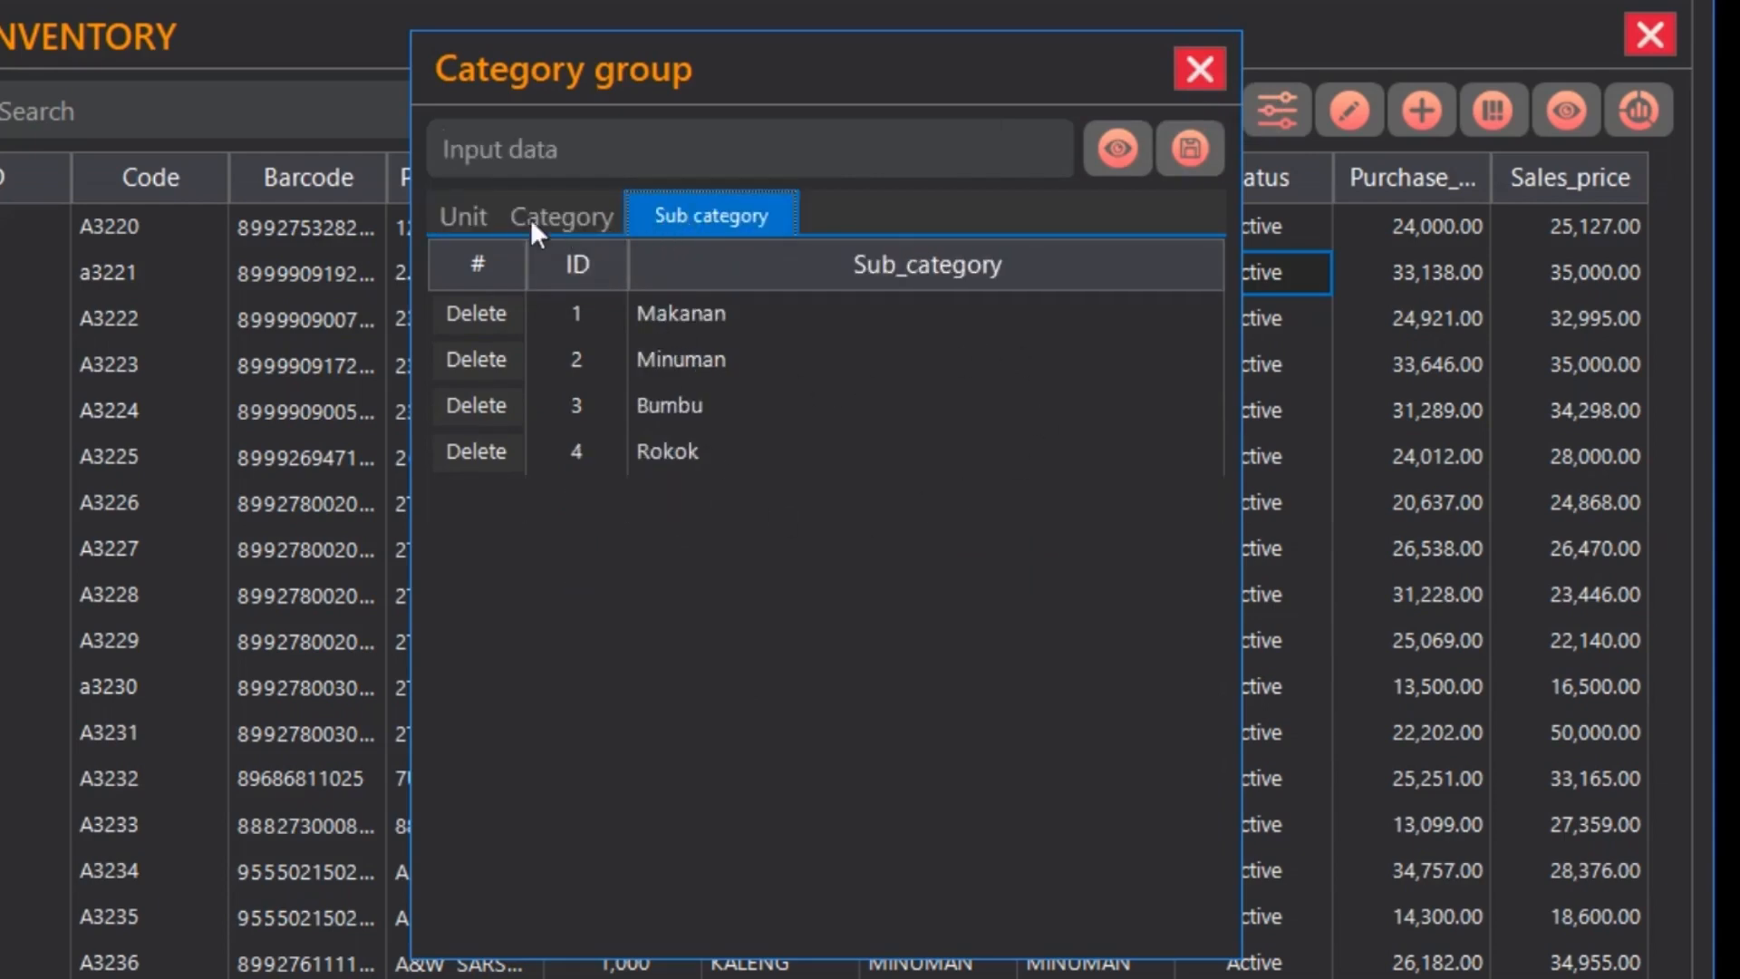
left_click(467, 210)
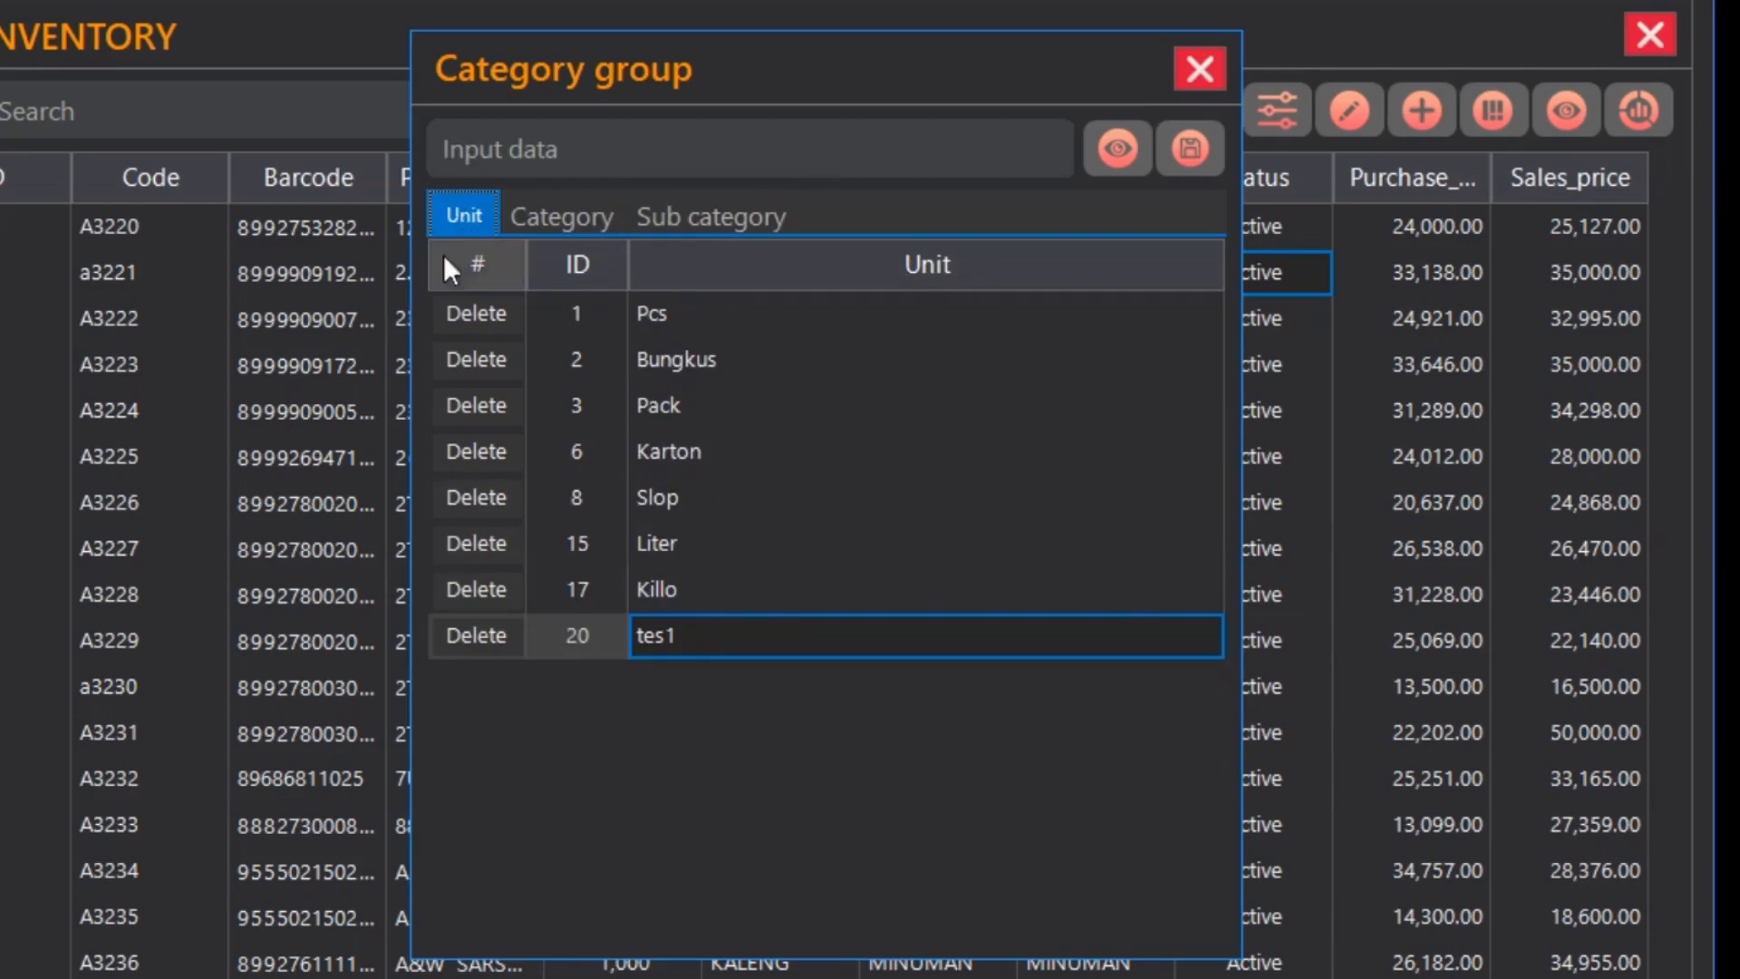
Step: Delete the unit "tes1" and close the category group manager
left_click(872, 549)
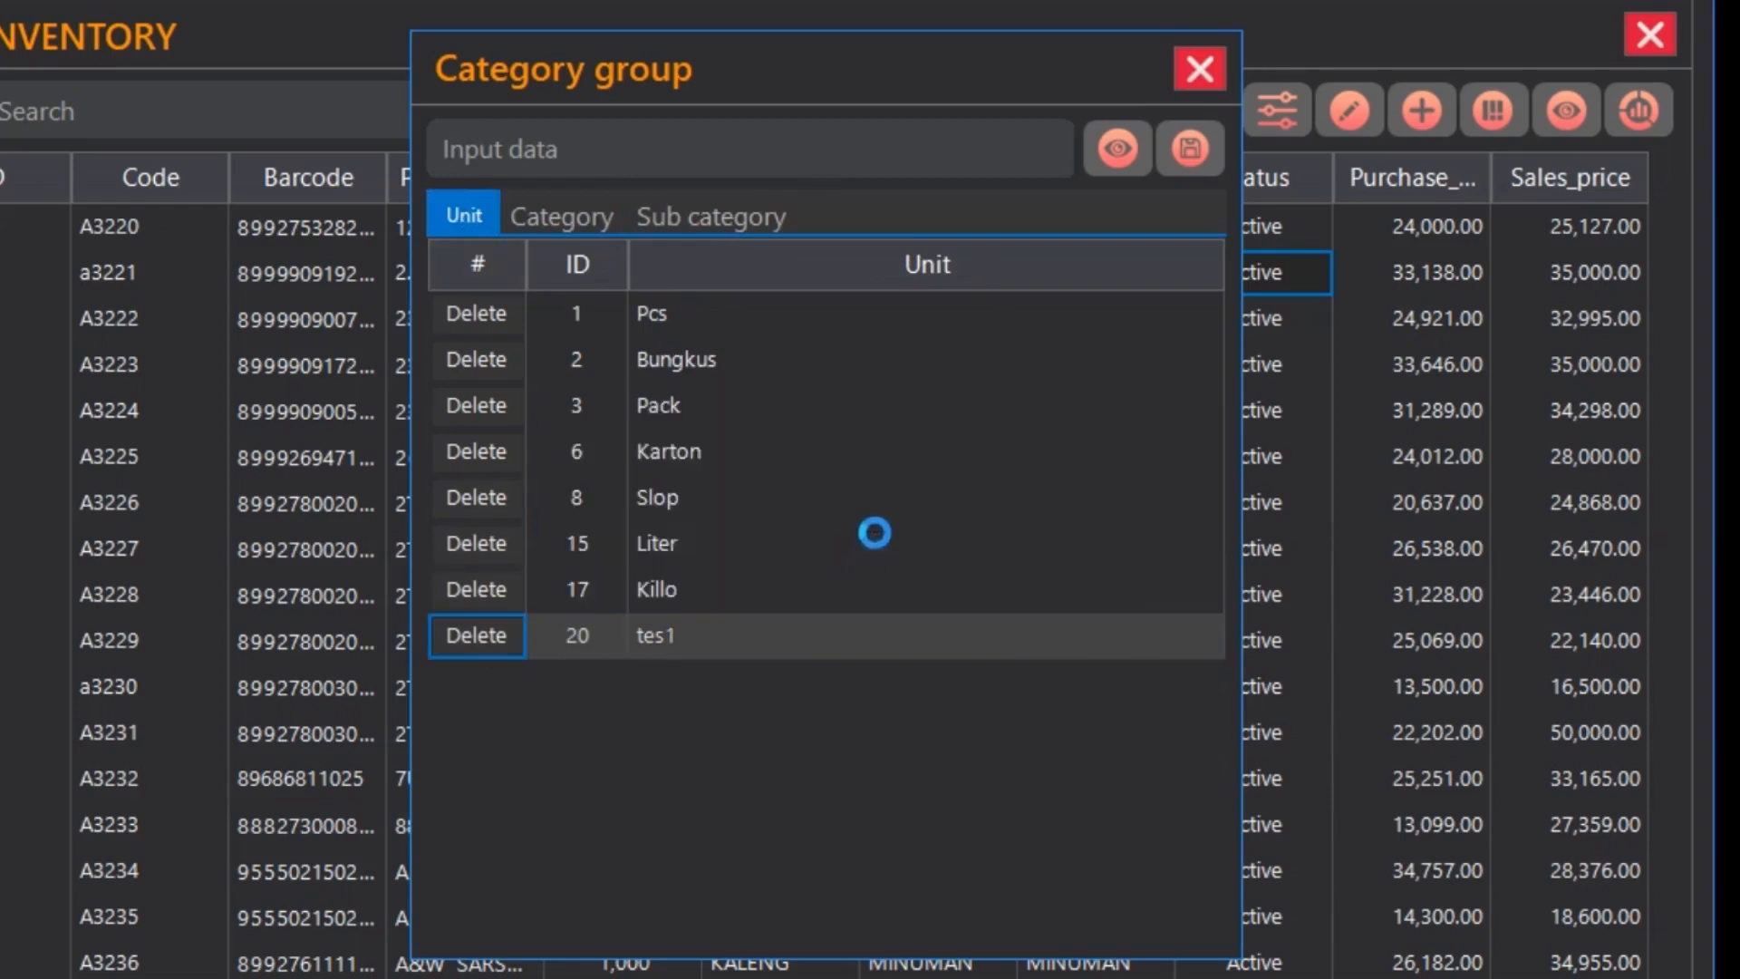
left_click(918, 560)
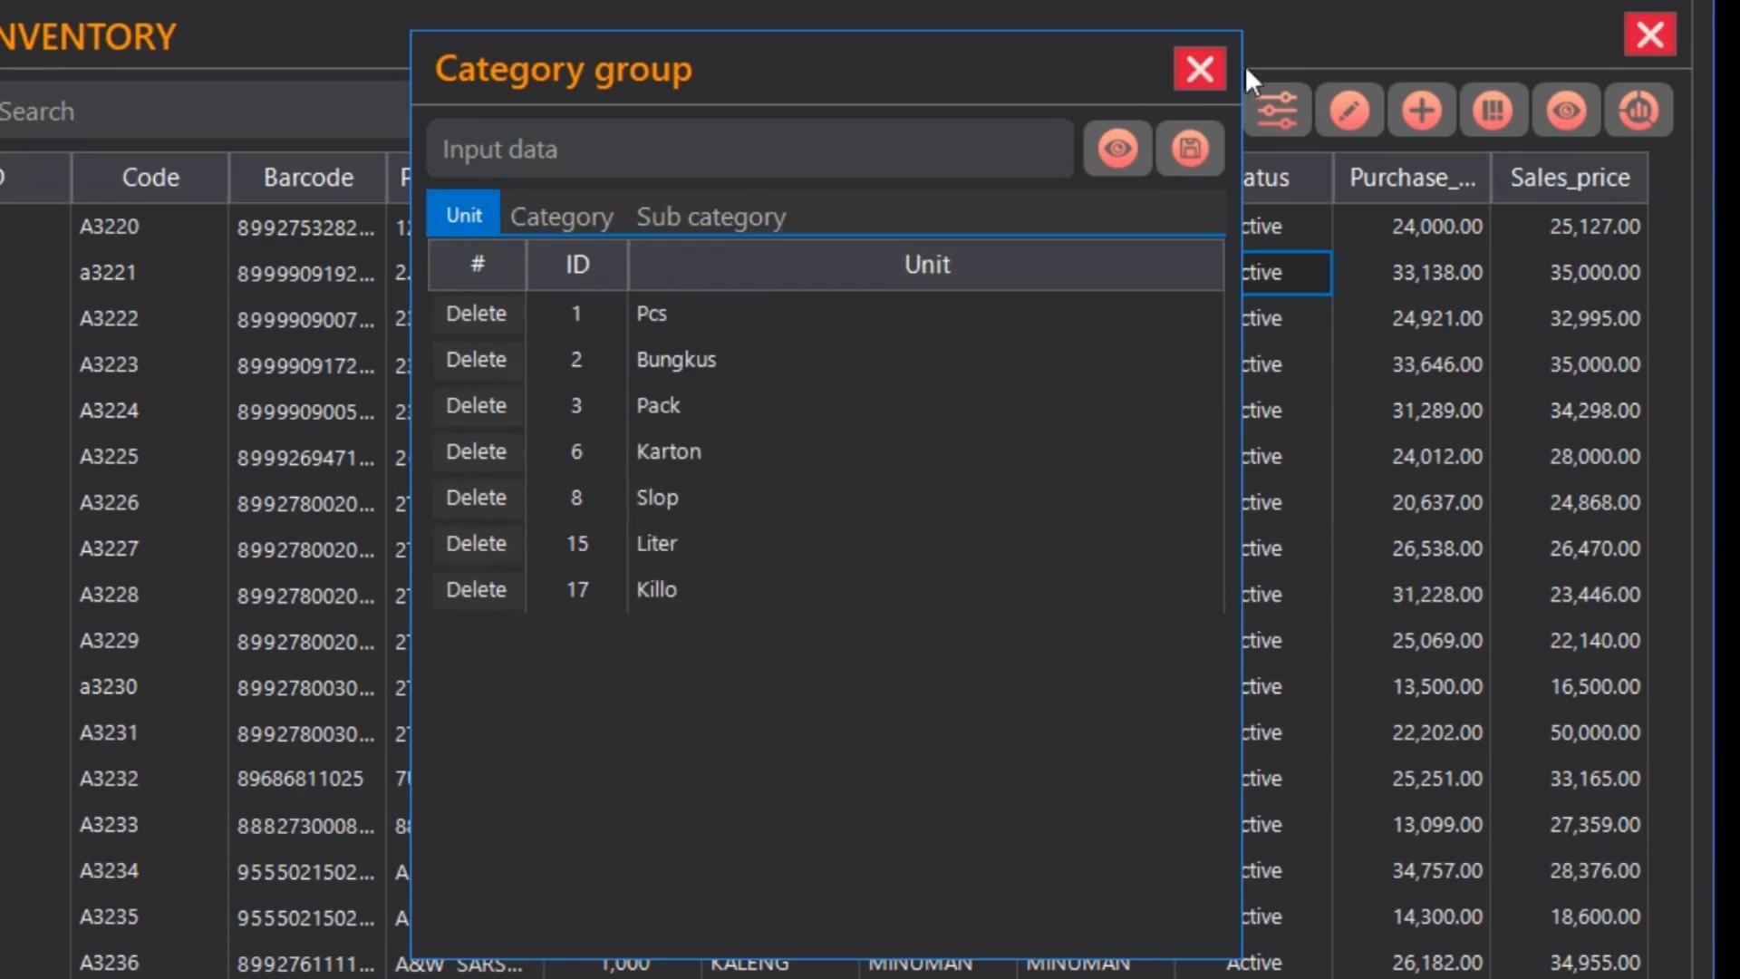
left_click(1206, 68)
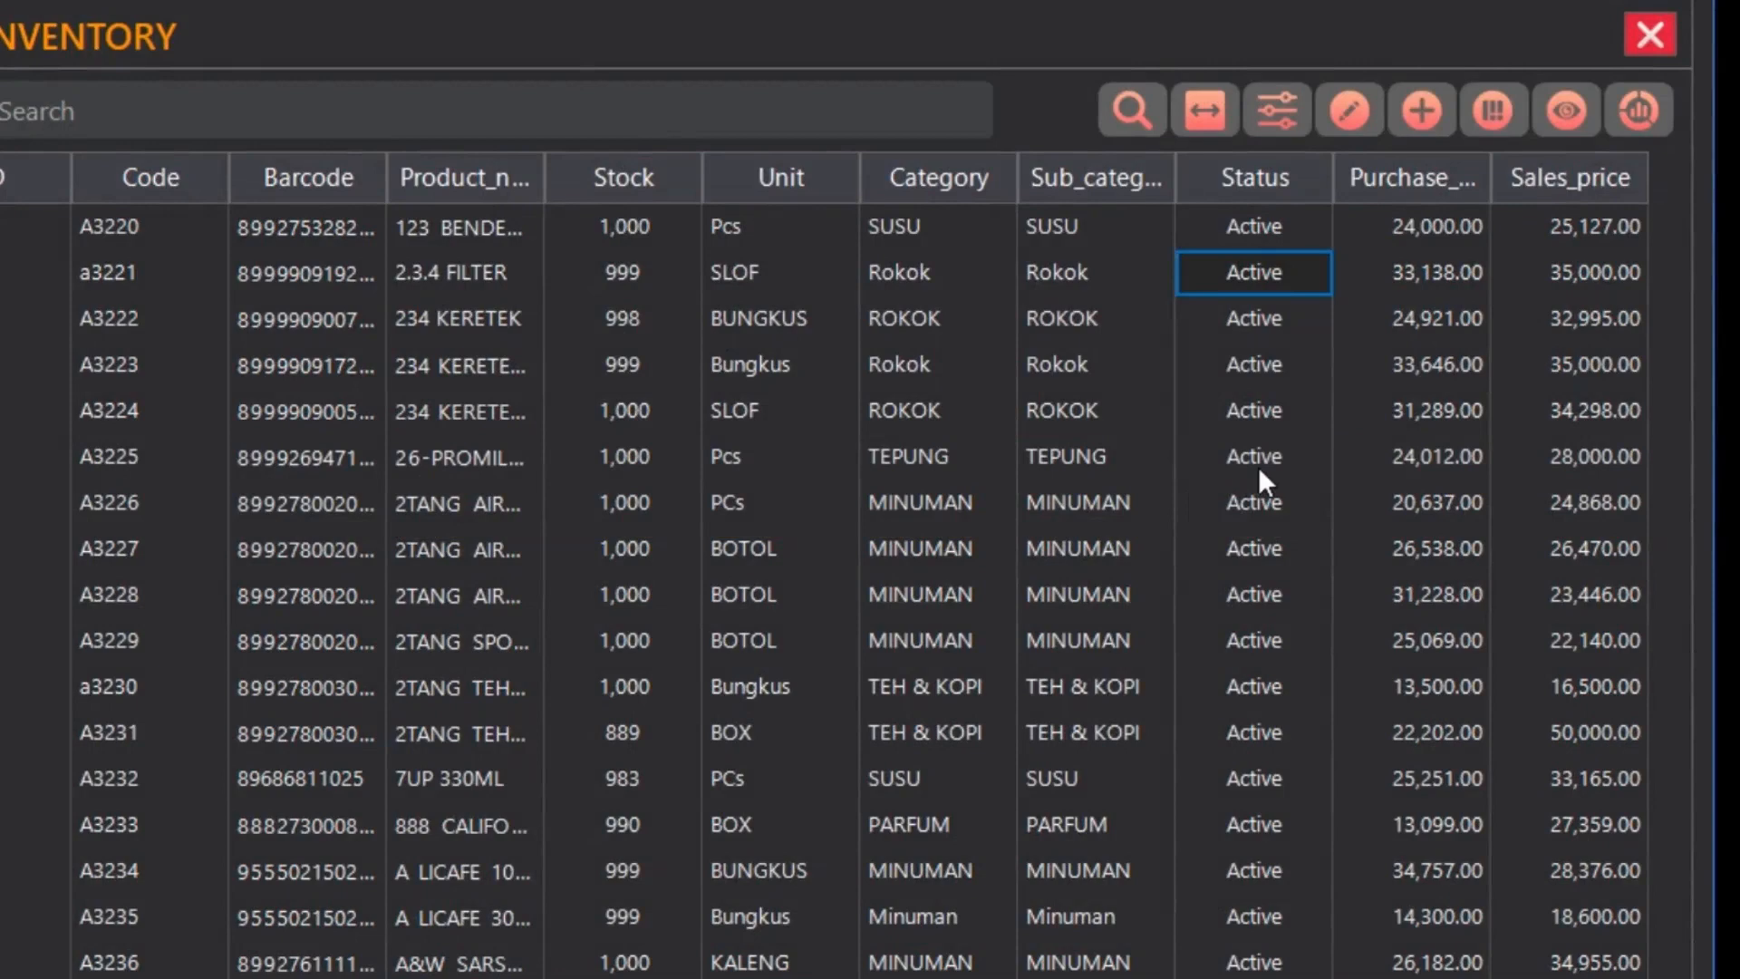
Step: Open the form for adding a product and check its unit, category, sub category and product status options
left_click(1422, 110)
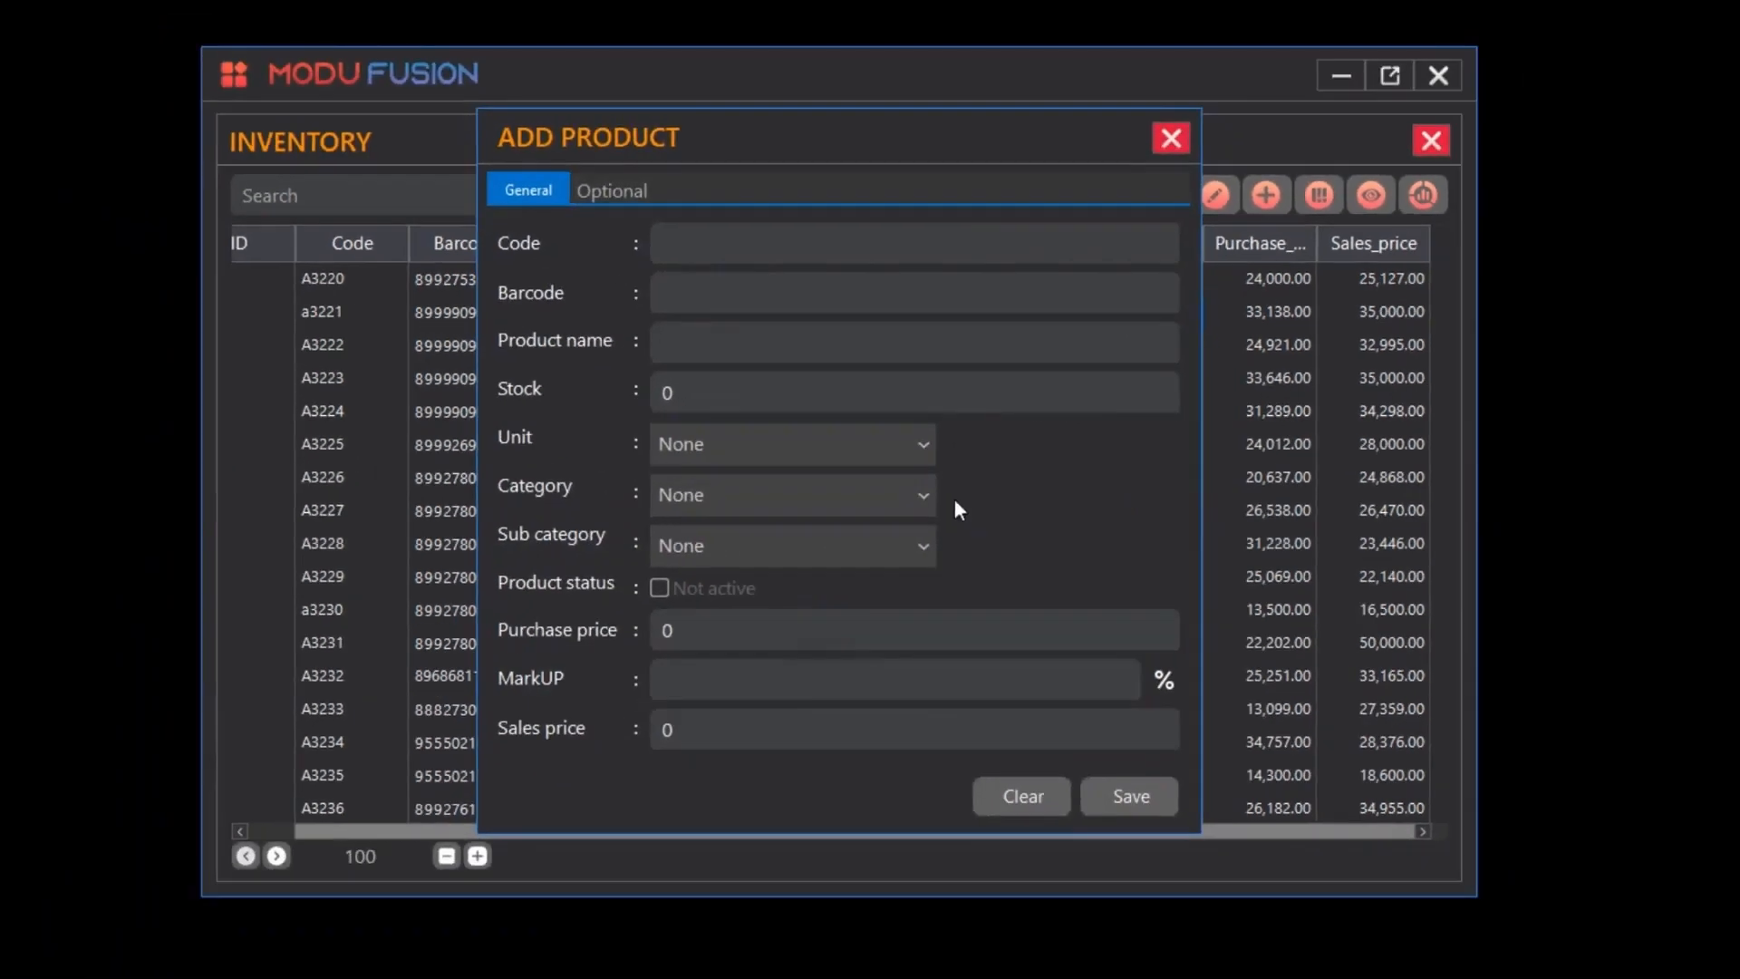
key("Tab")
left_click(838, 442)
left_click(838, 443)
left_click(764, 491)
left_click(809, 493)
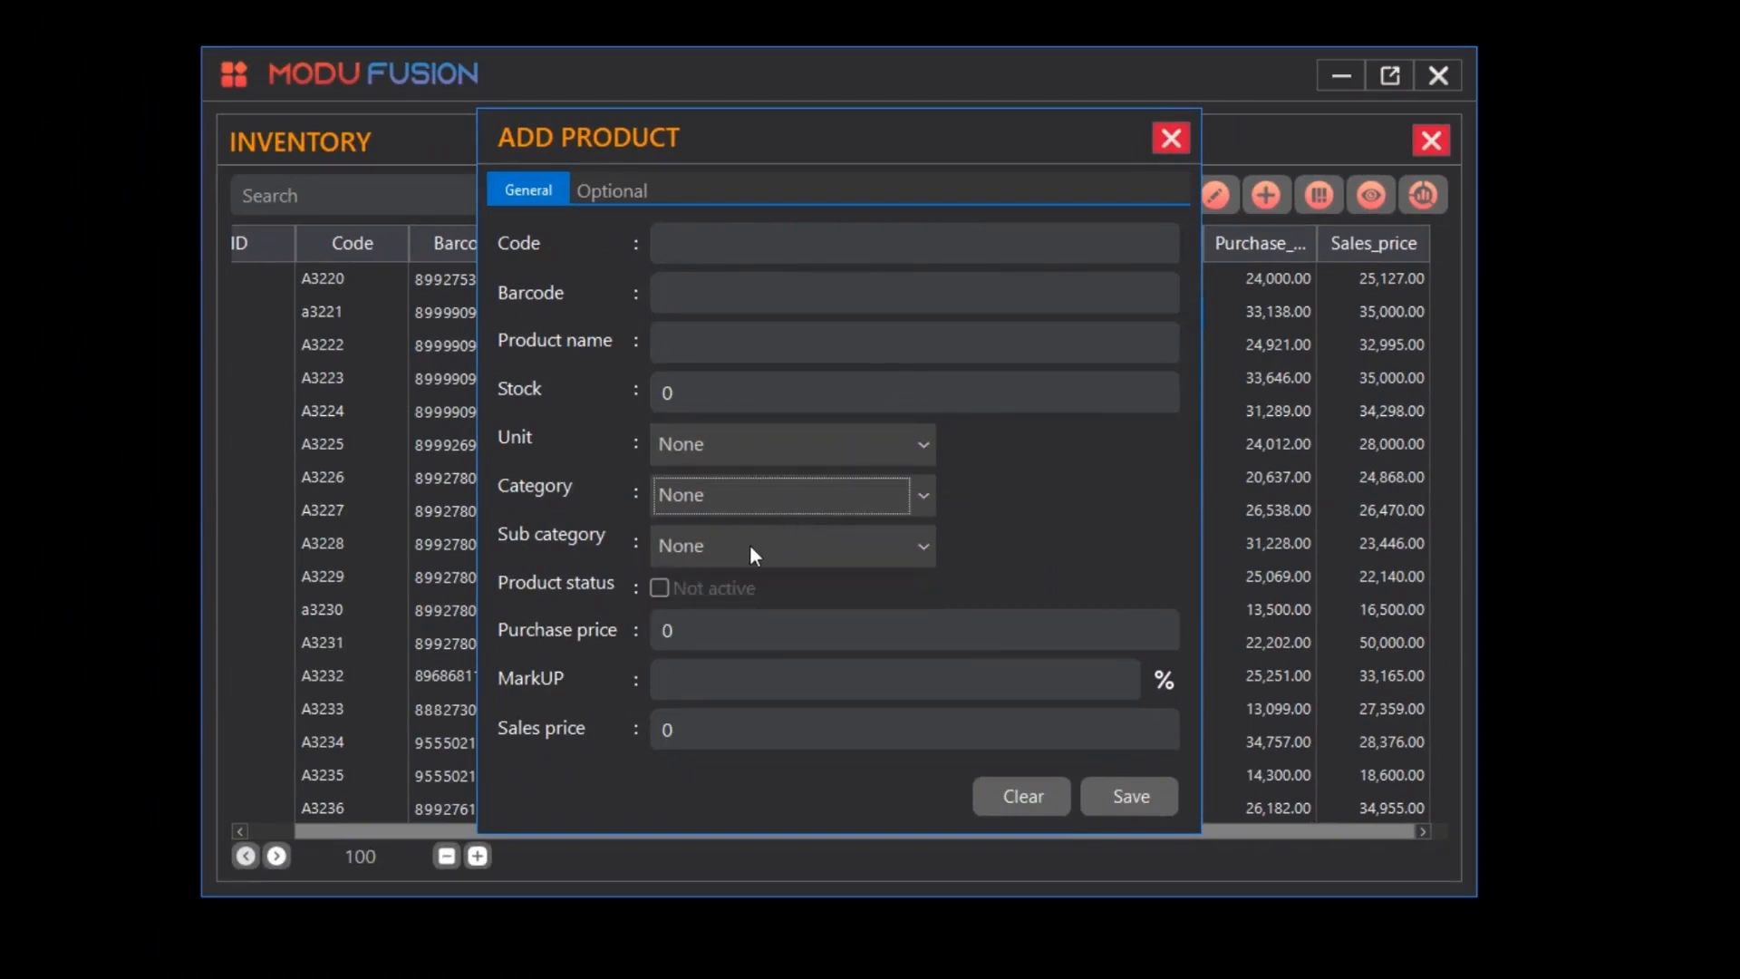
left_click(749, 545)
left_click(749, 544)
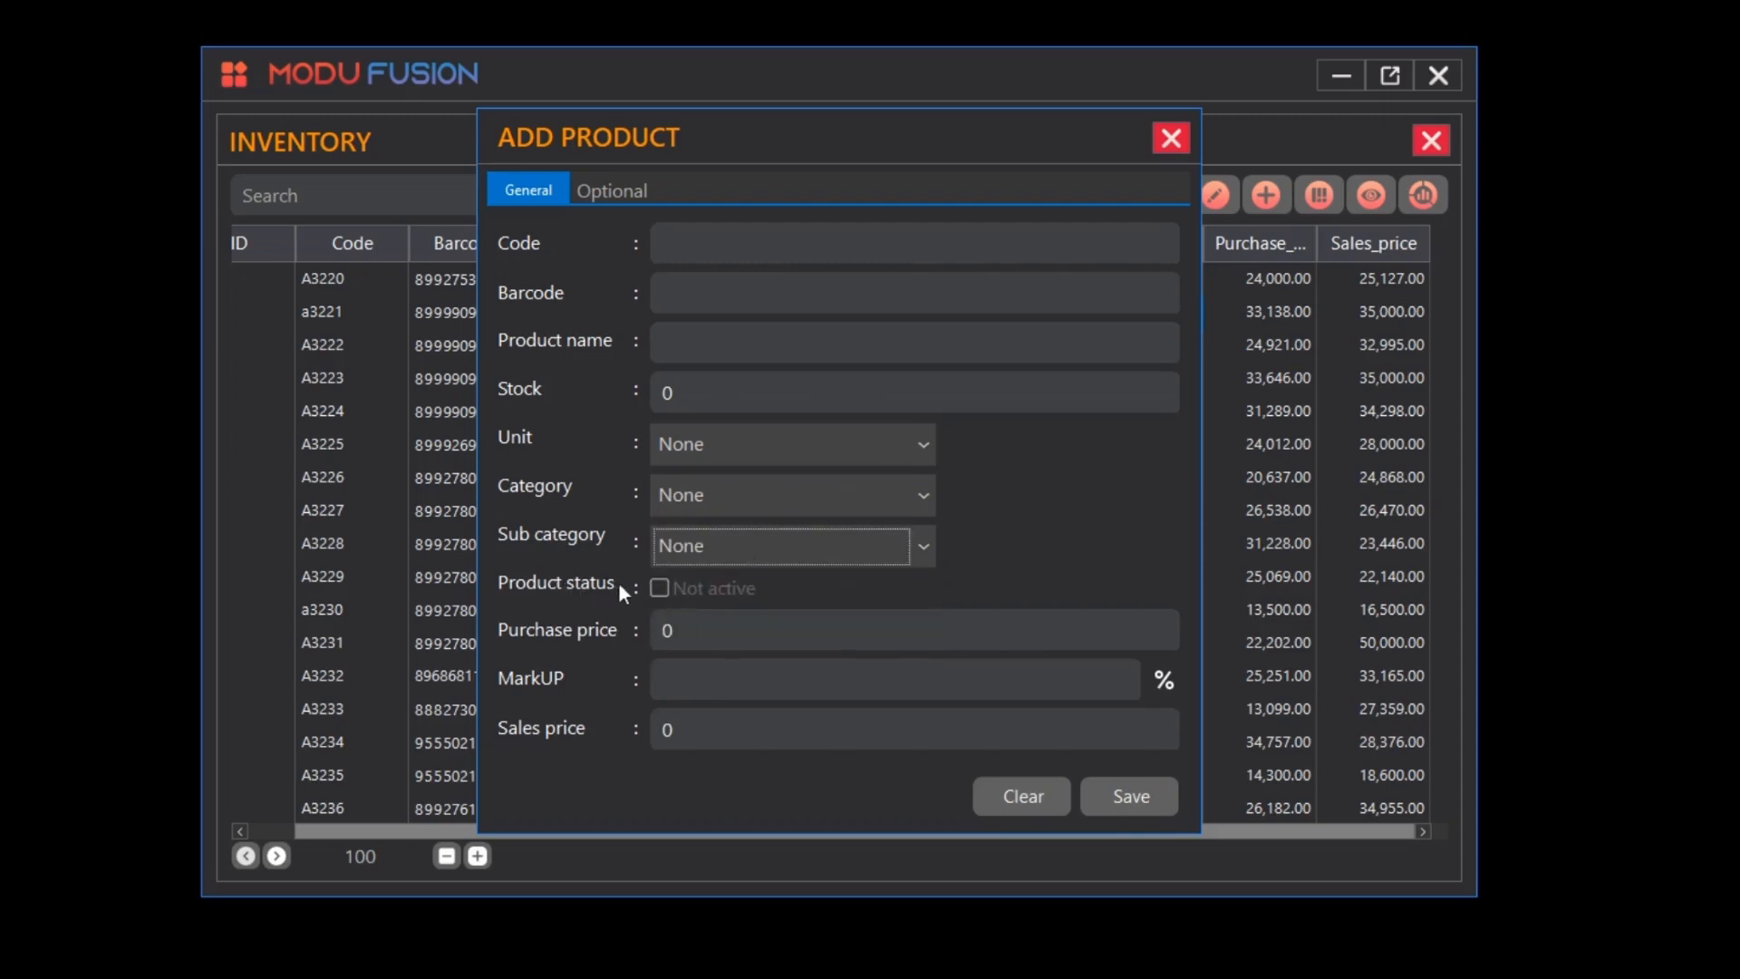
left_click(658, 589)
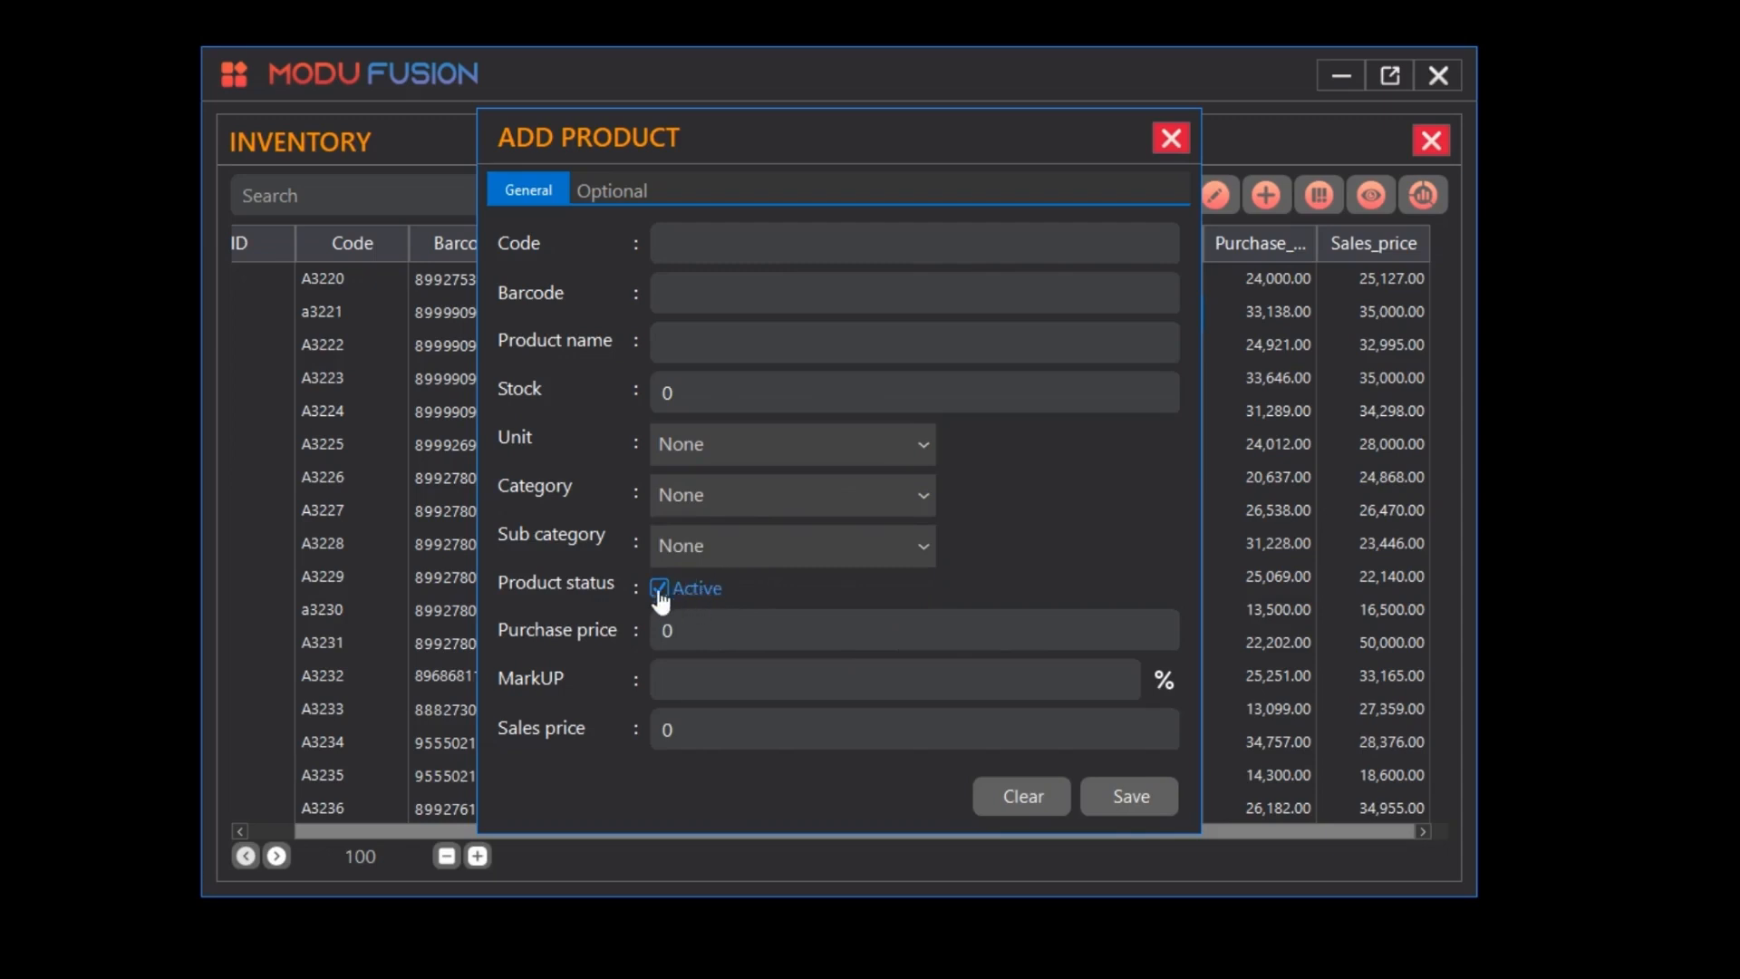
left_click(660, 588)
Step: Set the new product's purchase price to 25000 and its sales price to 26000
key("Tab")
type("25000")
key("Return")
left_click(753, 740)
type("26000")
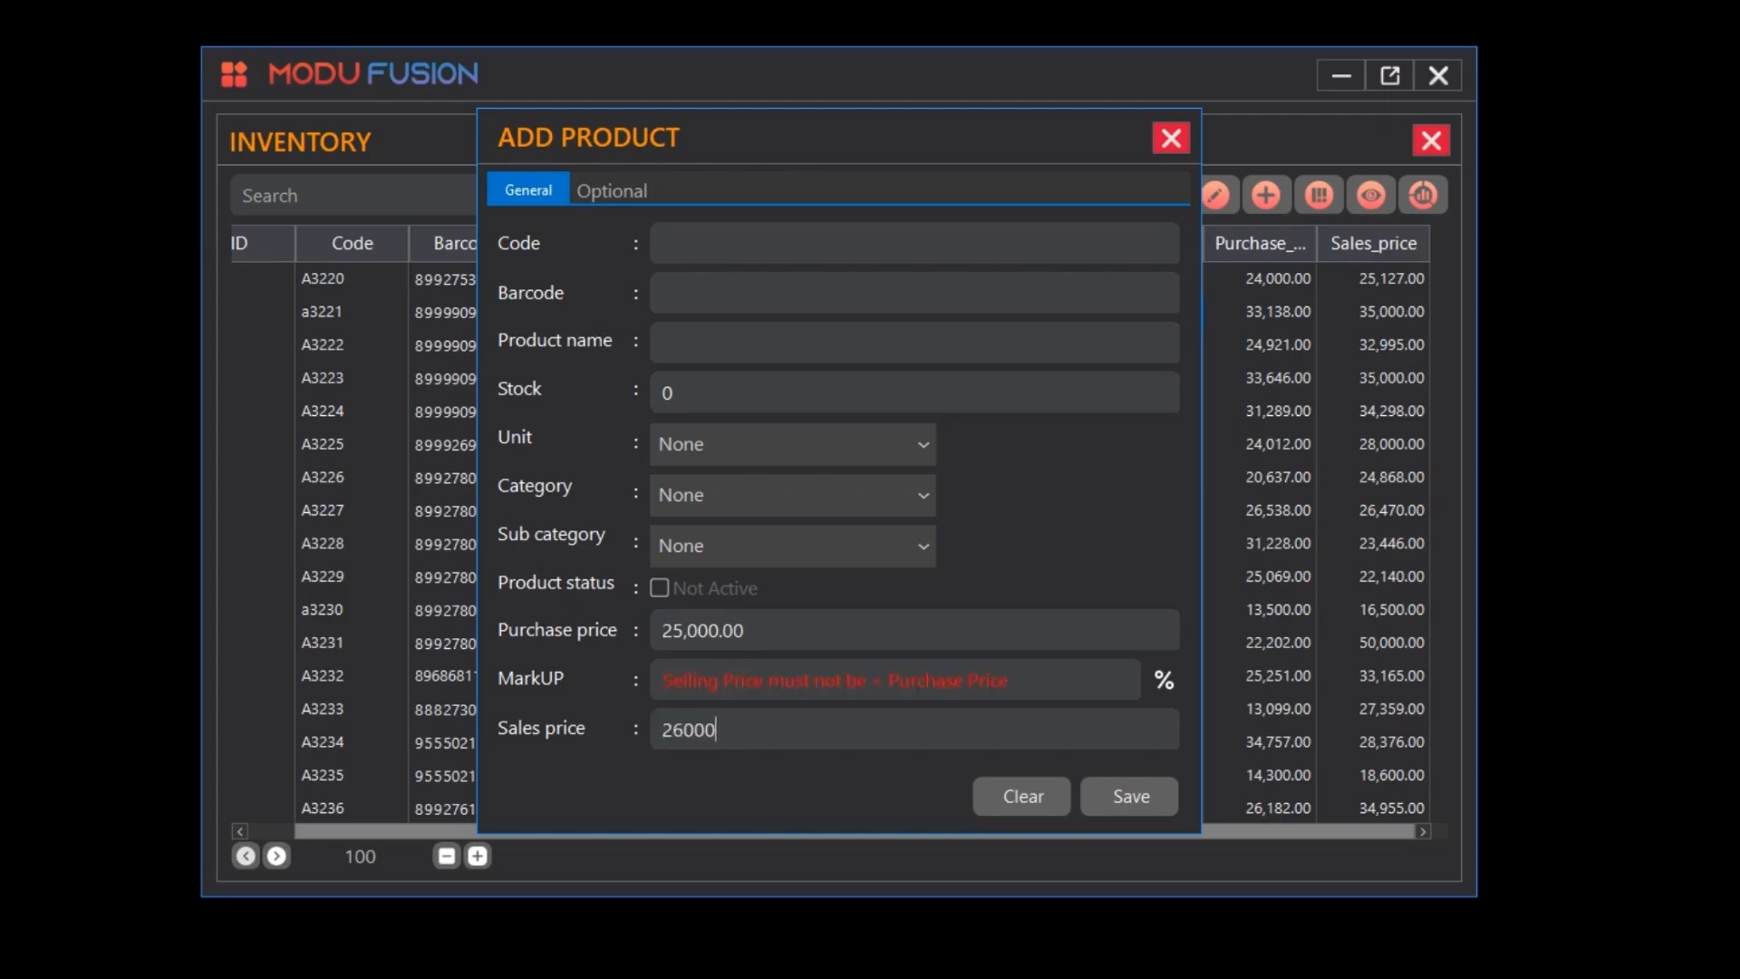
key("Return")
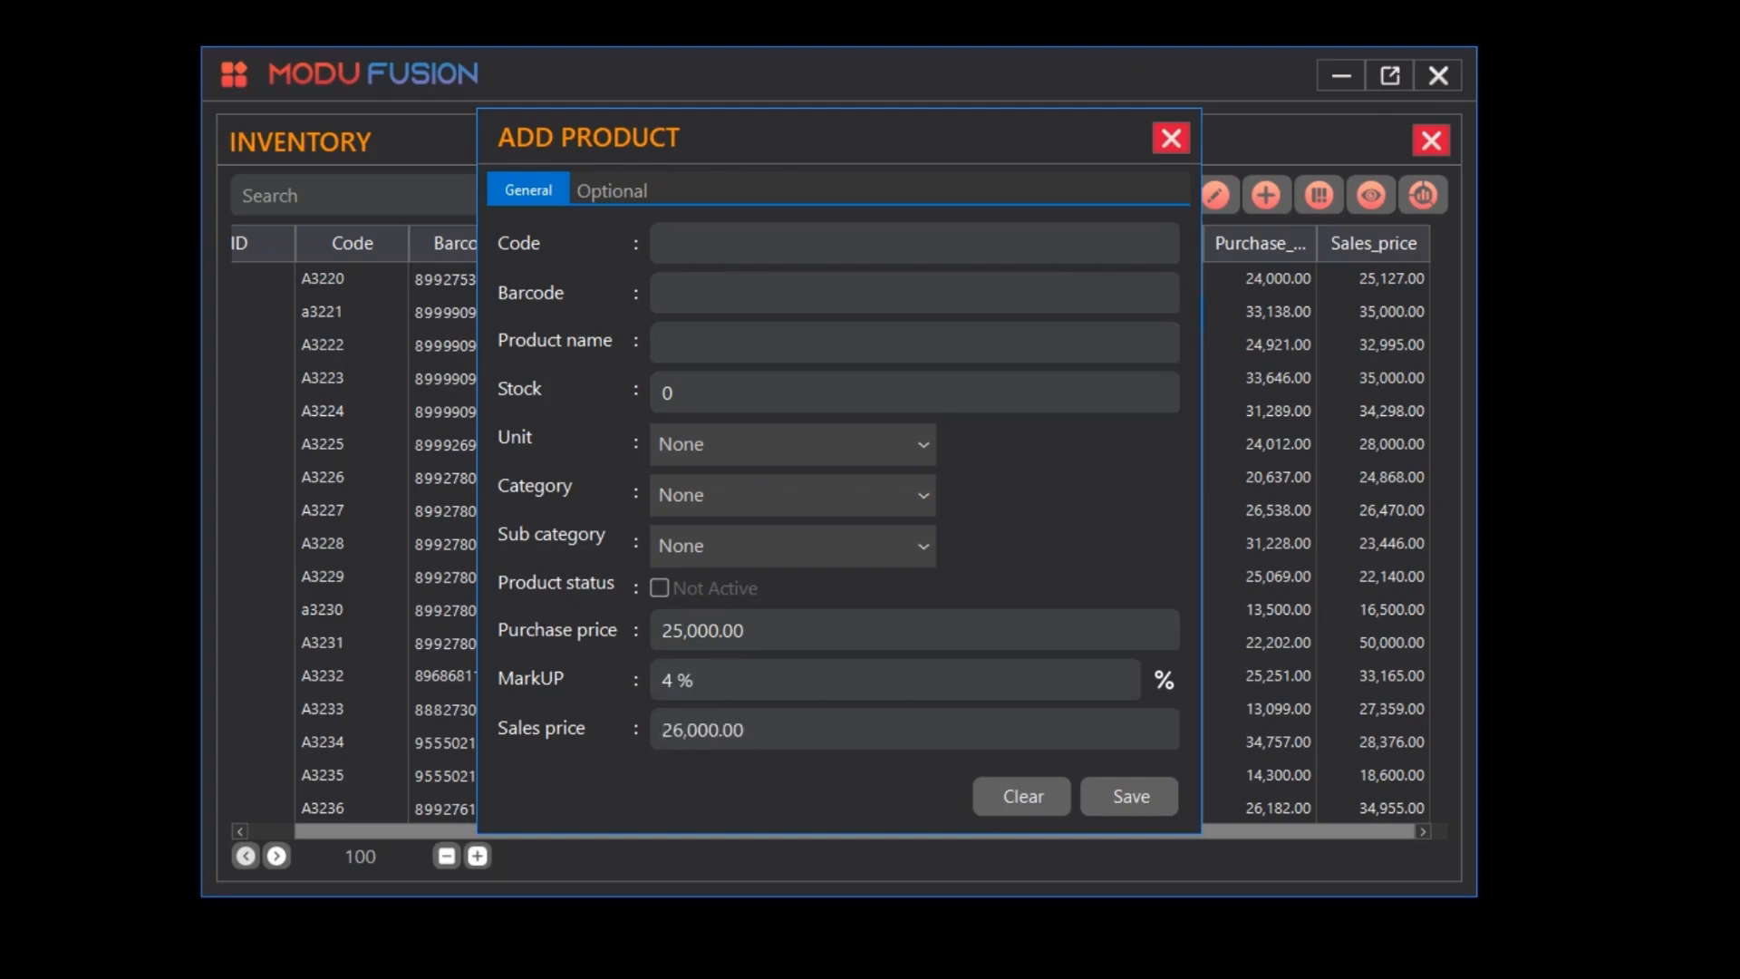
Step: Try a sales price of 24000, below the purchase price, and check the MarkUP field
left_click(696, 681)
left_click(829, 728)
left_click(827, 630)
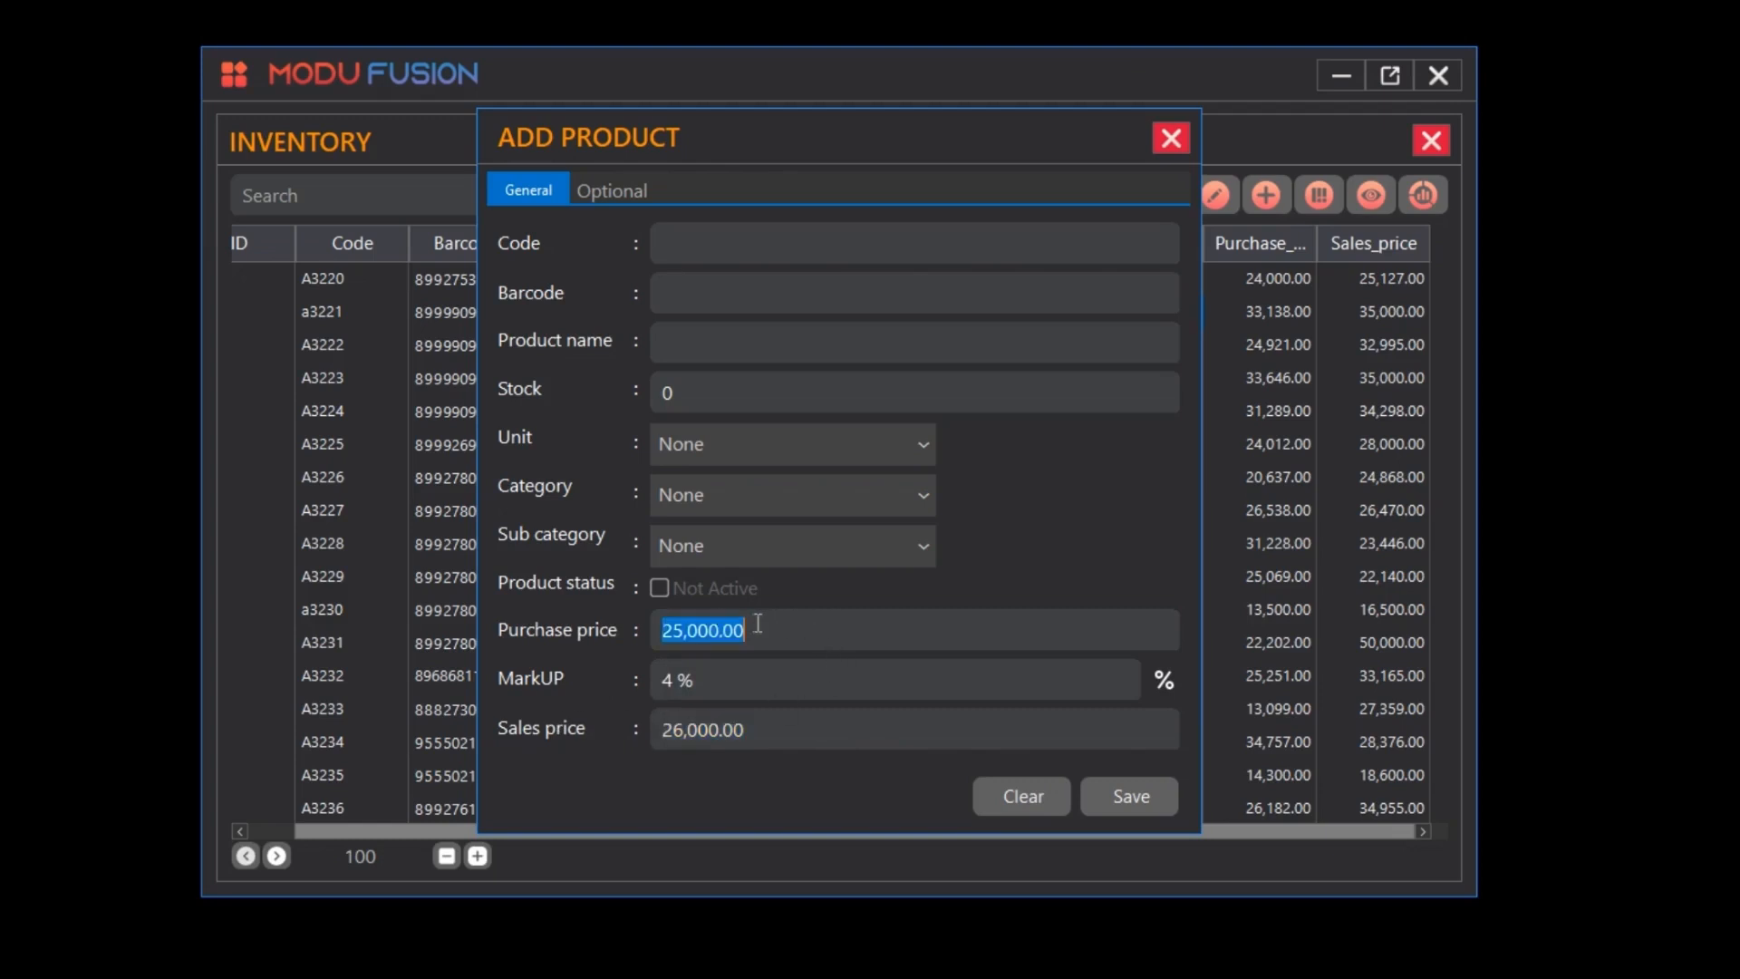
left_click(829, 737)
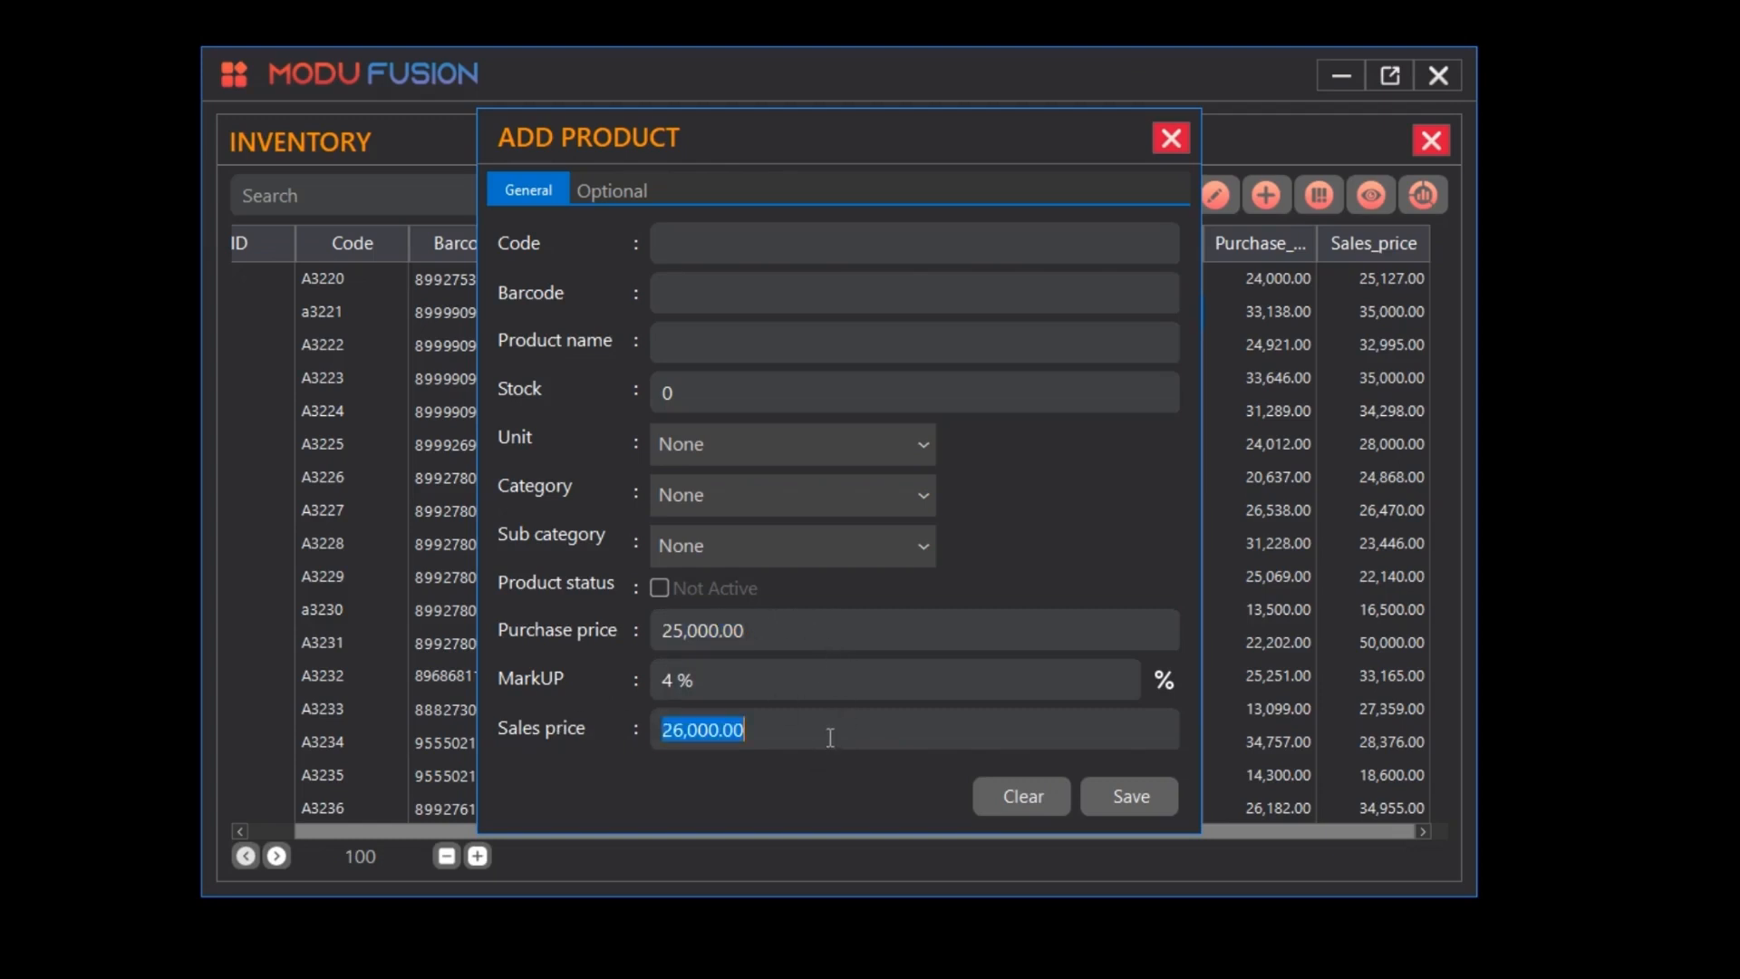
type("24000")
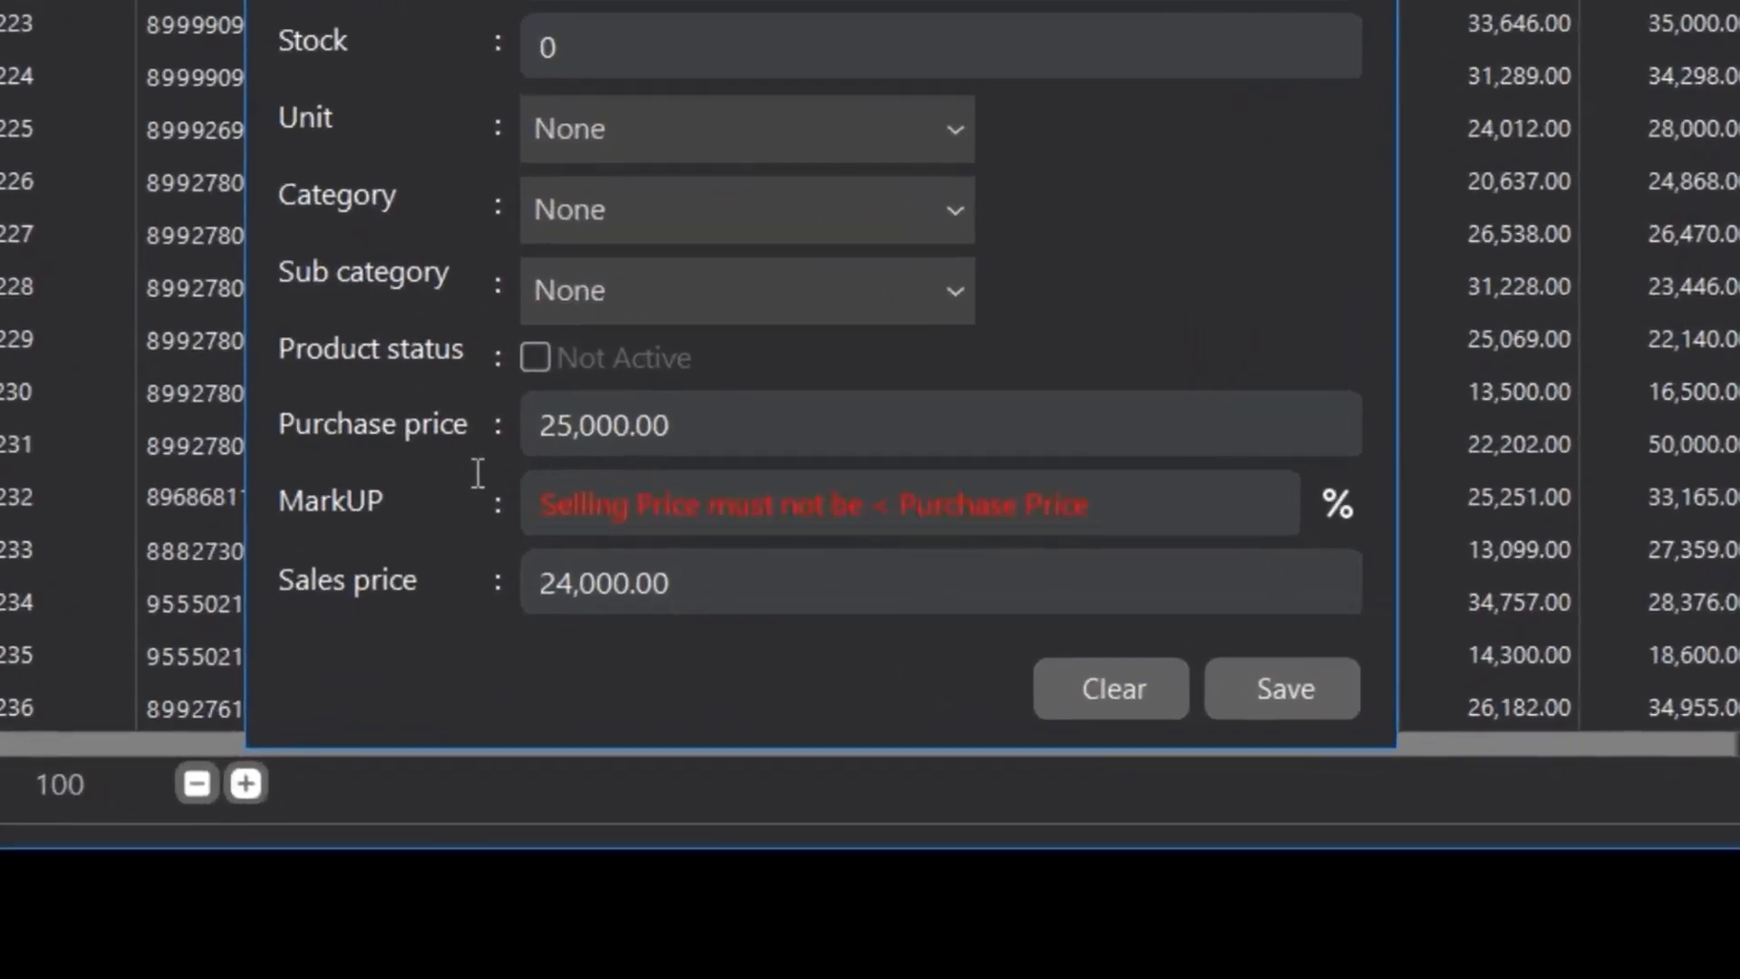
left_click_drag(478, 473, 503, 478)
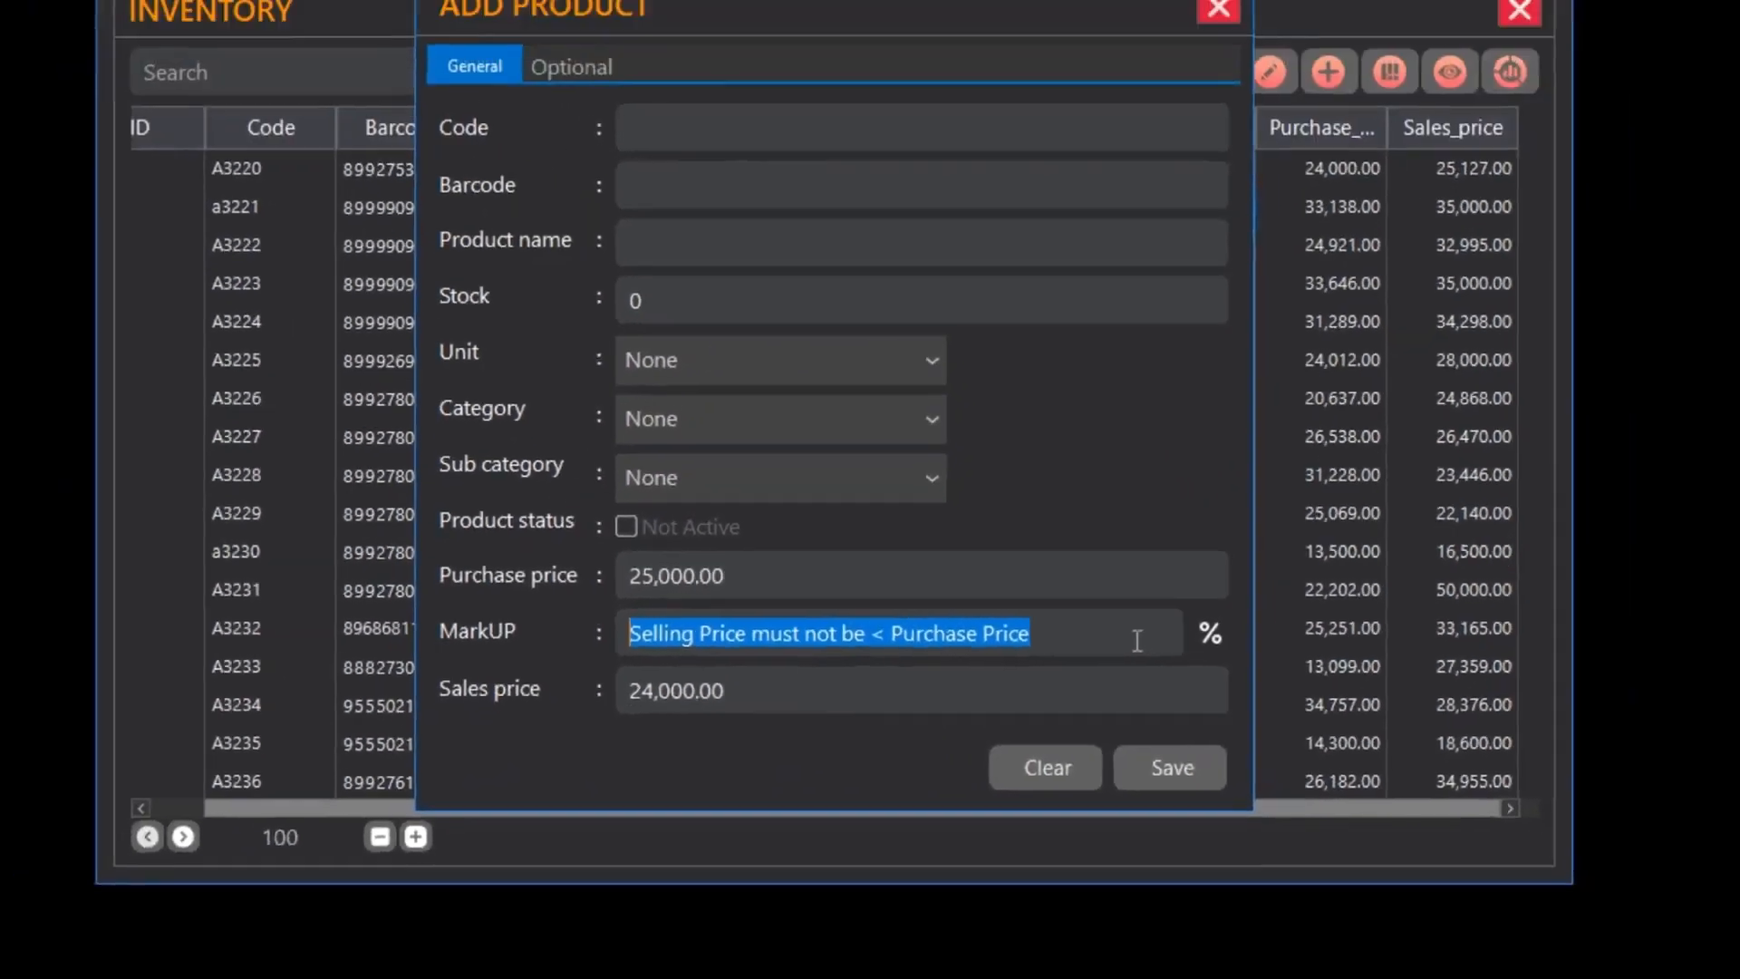
left_click(1222, 514)
Step: Review the new product's general fields and its optional code, barcode and name fields
left_click(861, 736)
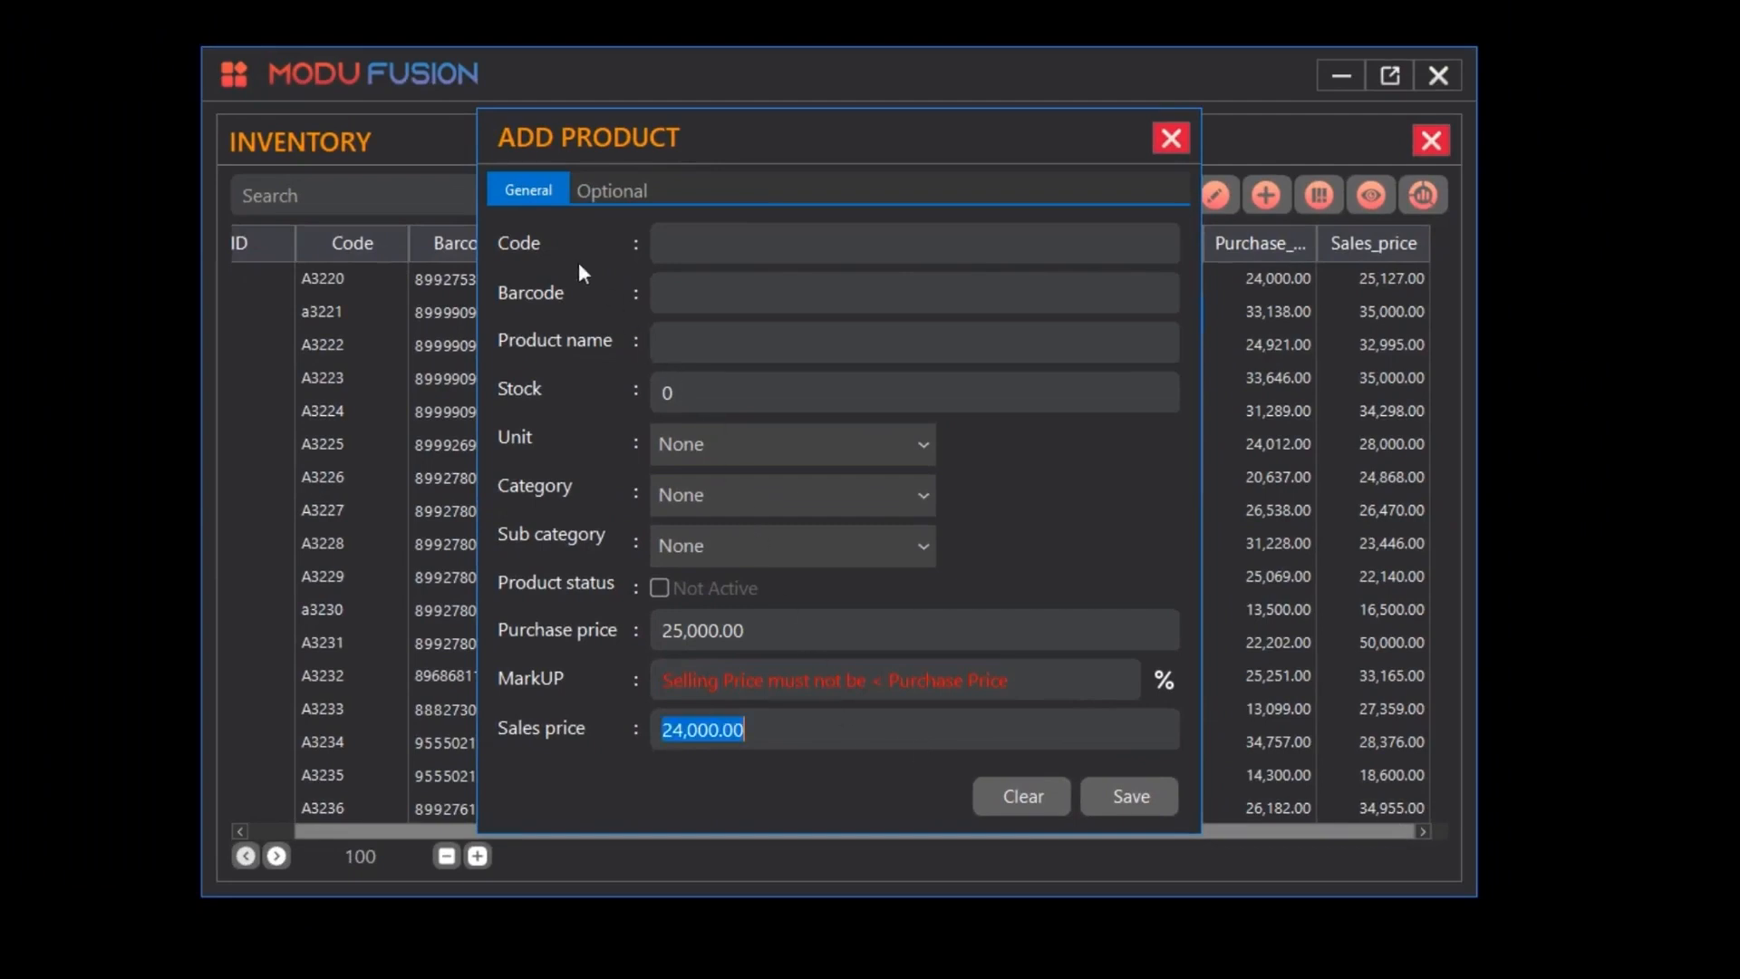
left_click(684, 239)
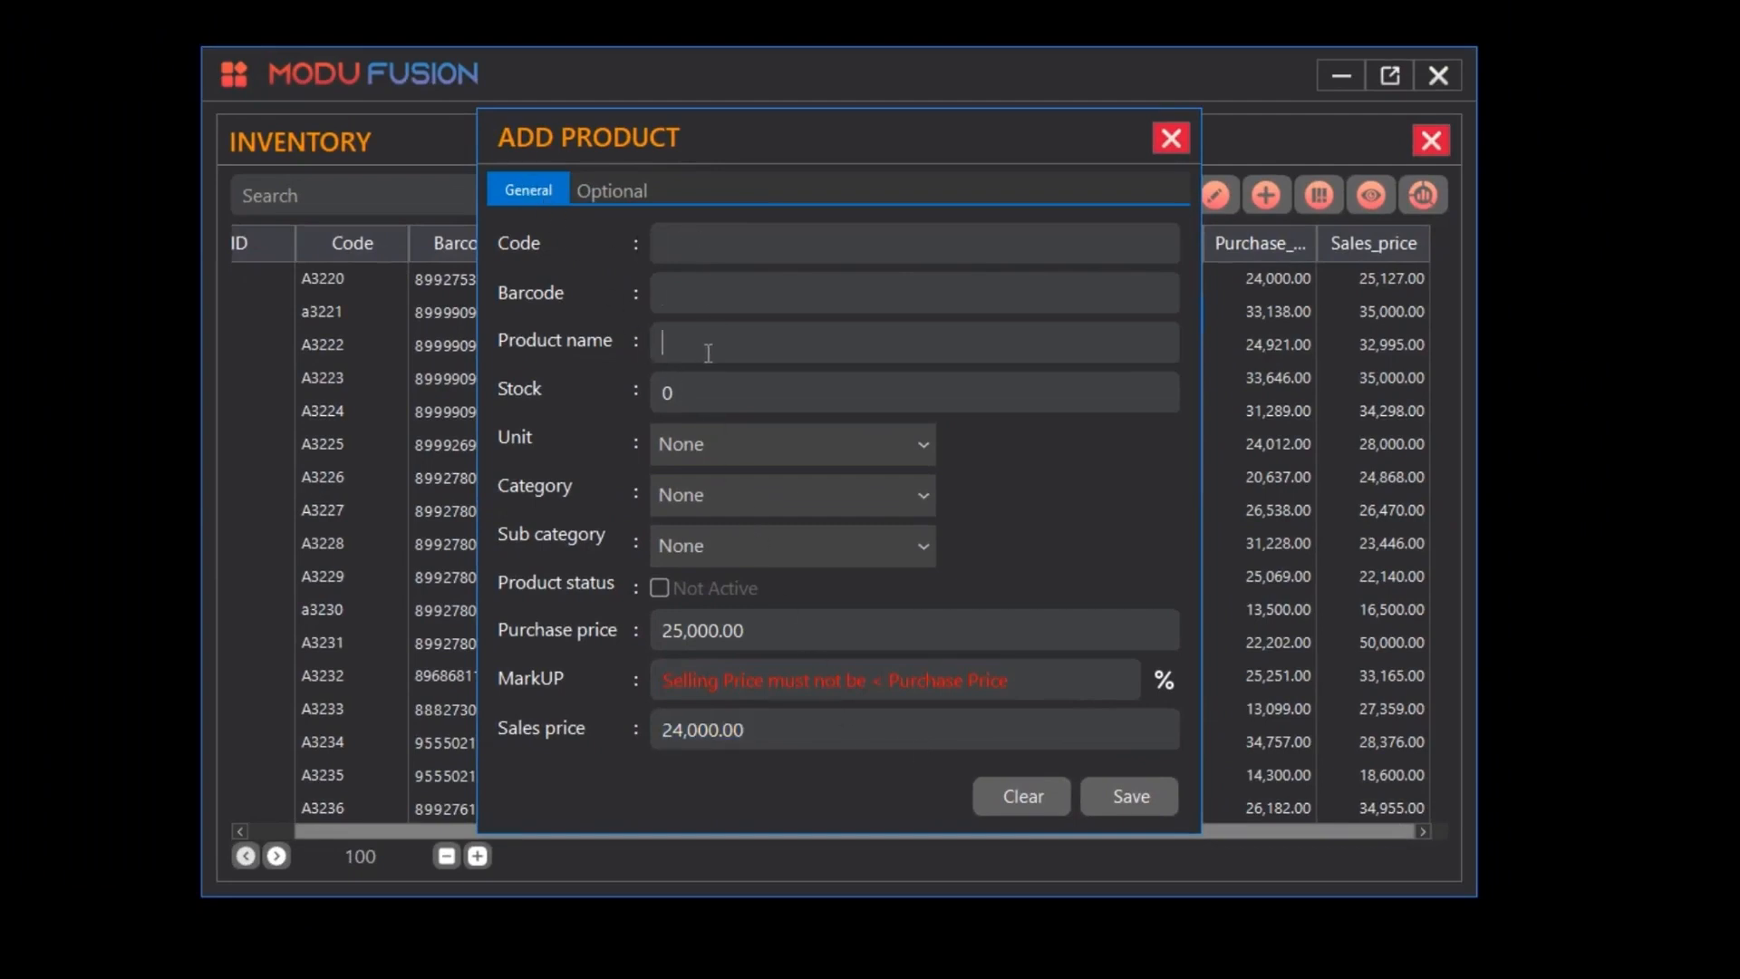
left_click(738, 388)
left_click(791, 735)
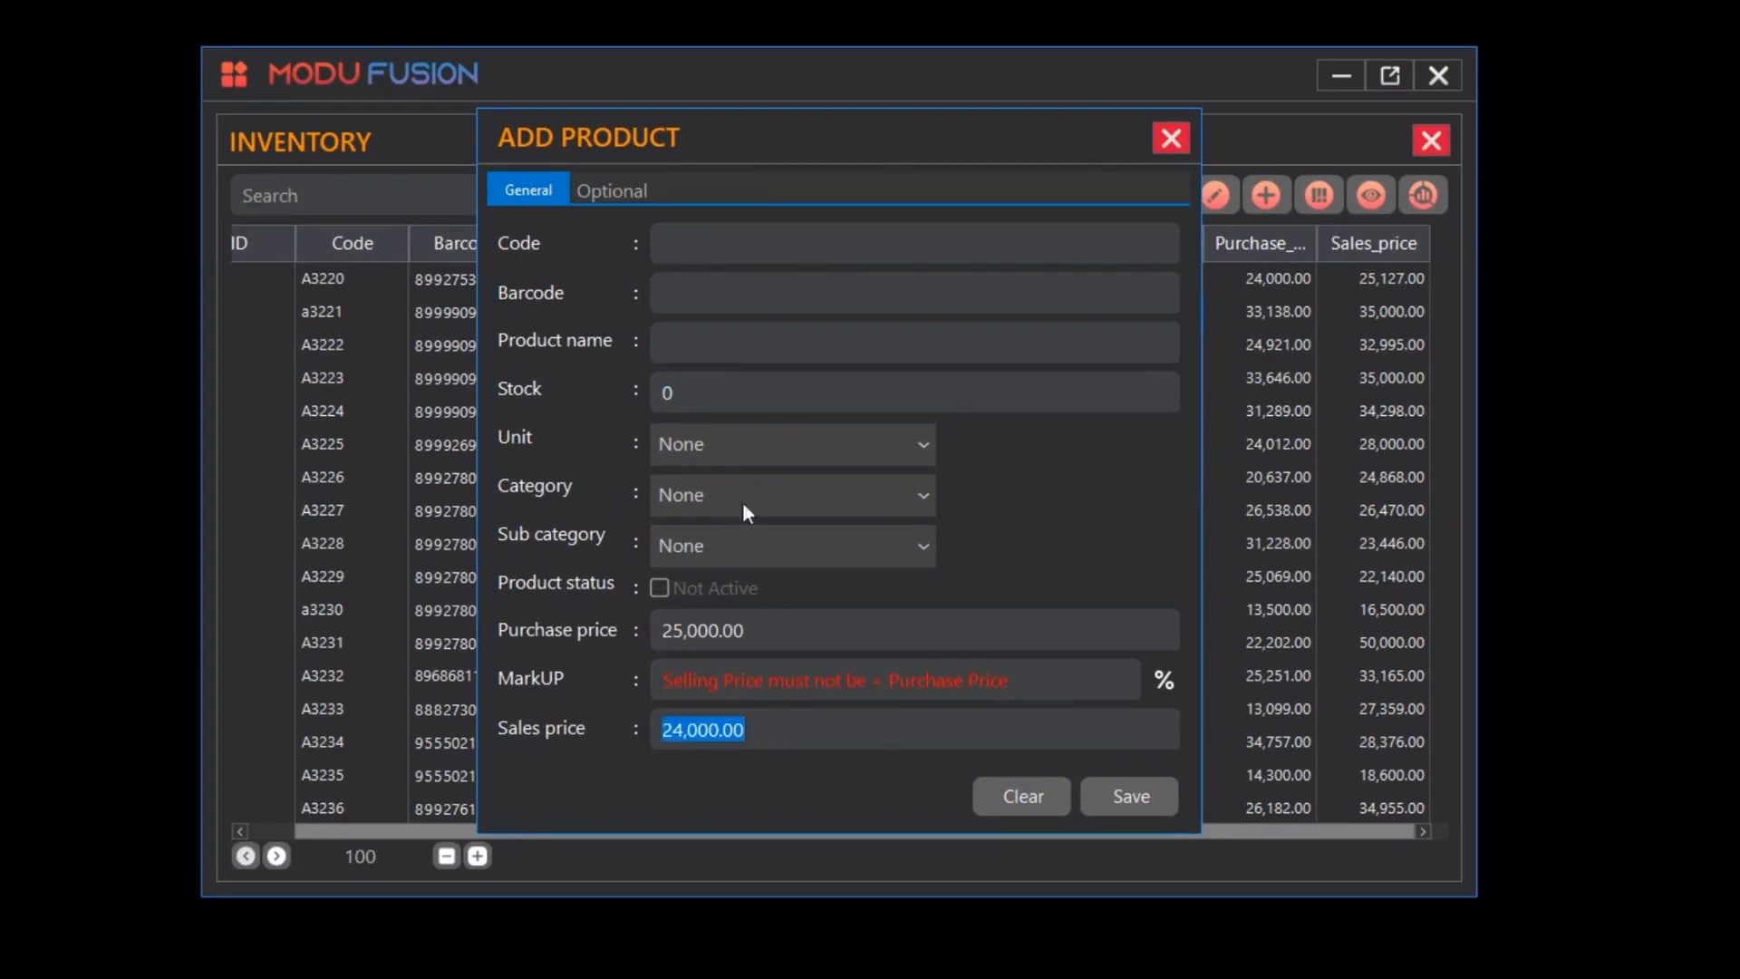
left_click(629, 193)
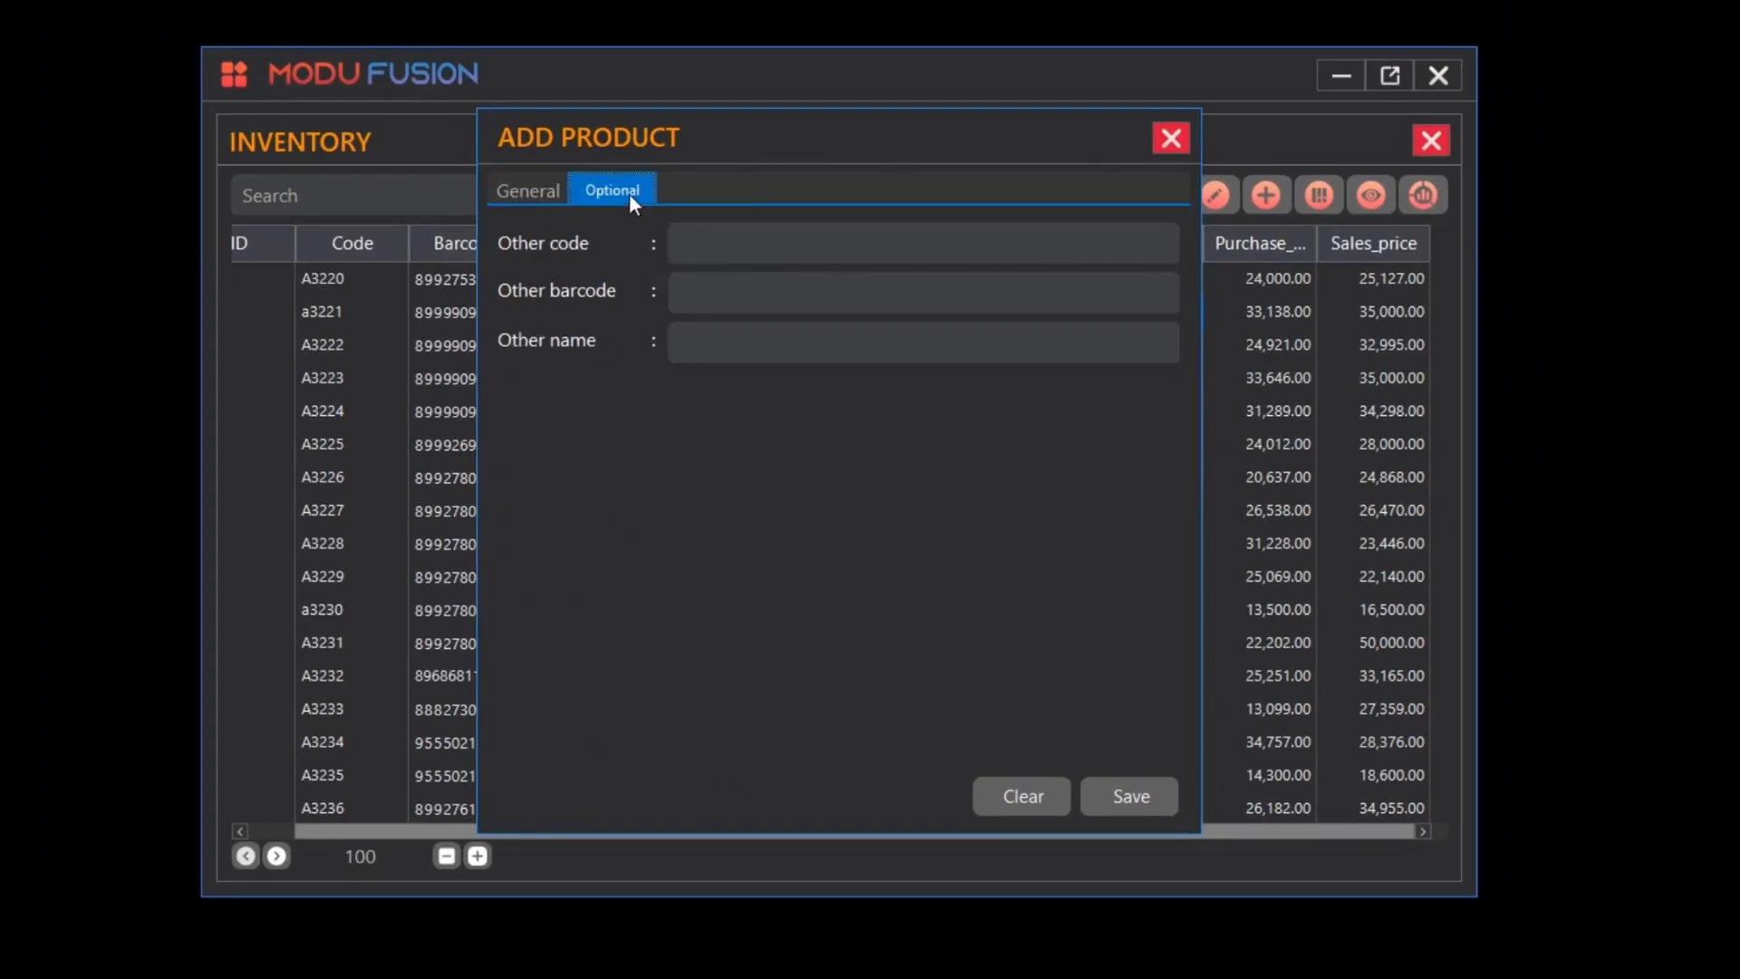
left_click(749, 300)
left_click(761, 343)
left_click(806, 245)
Step: Try "susu balalita" as the product's other name, clear it, and close the form without saving the product
left_click(734, 349)
type("susu balalita")
left_click(734, 300)
left_click(737, 244)
left_click(823, 291)
left_click(823, 341)
key("ctrl+a")
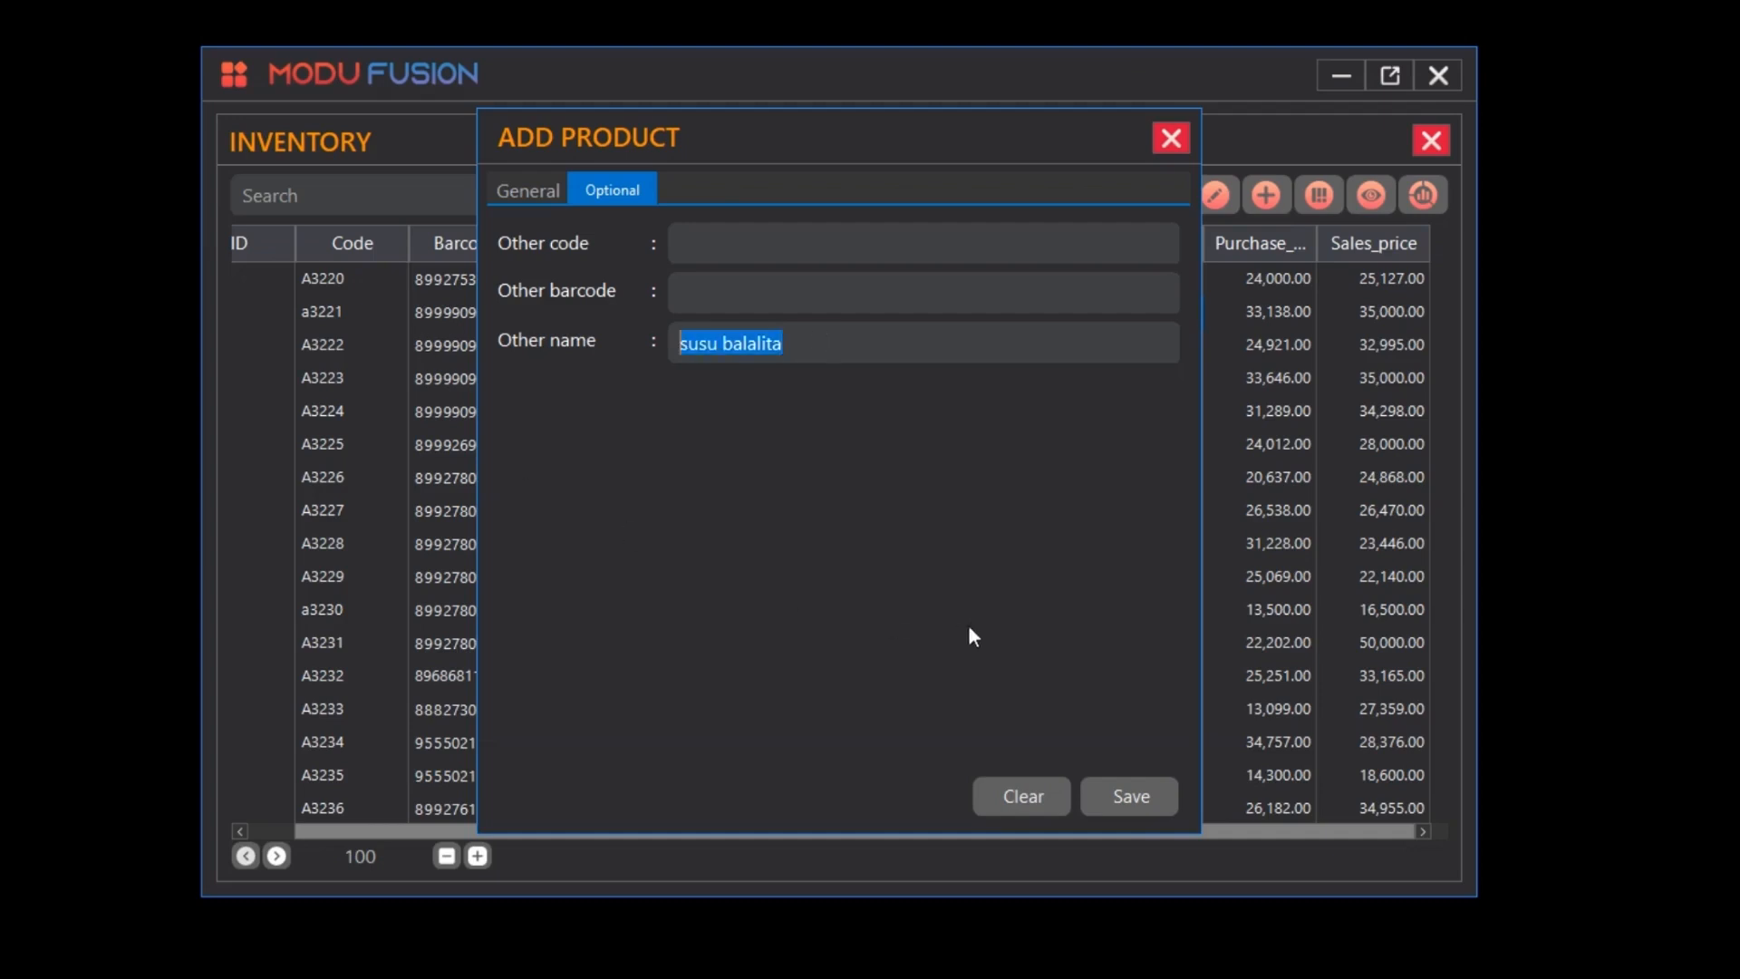
key("BackSpace")
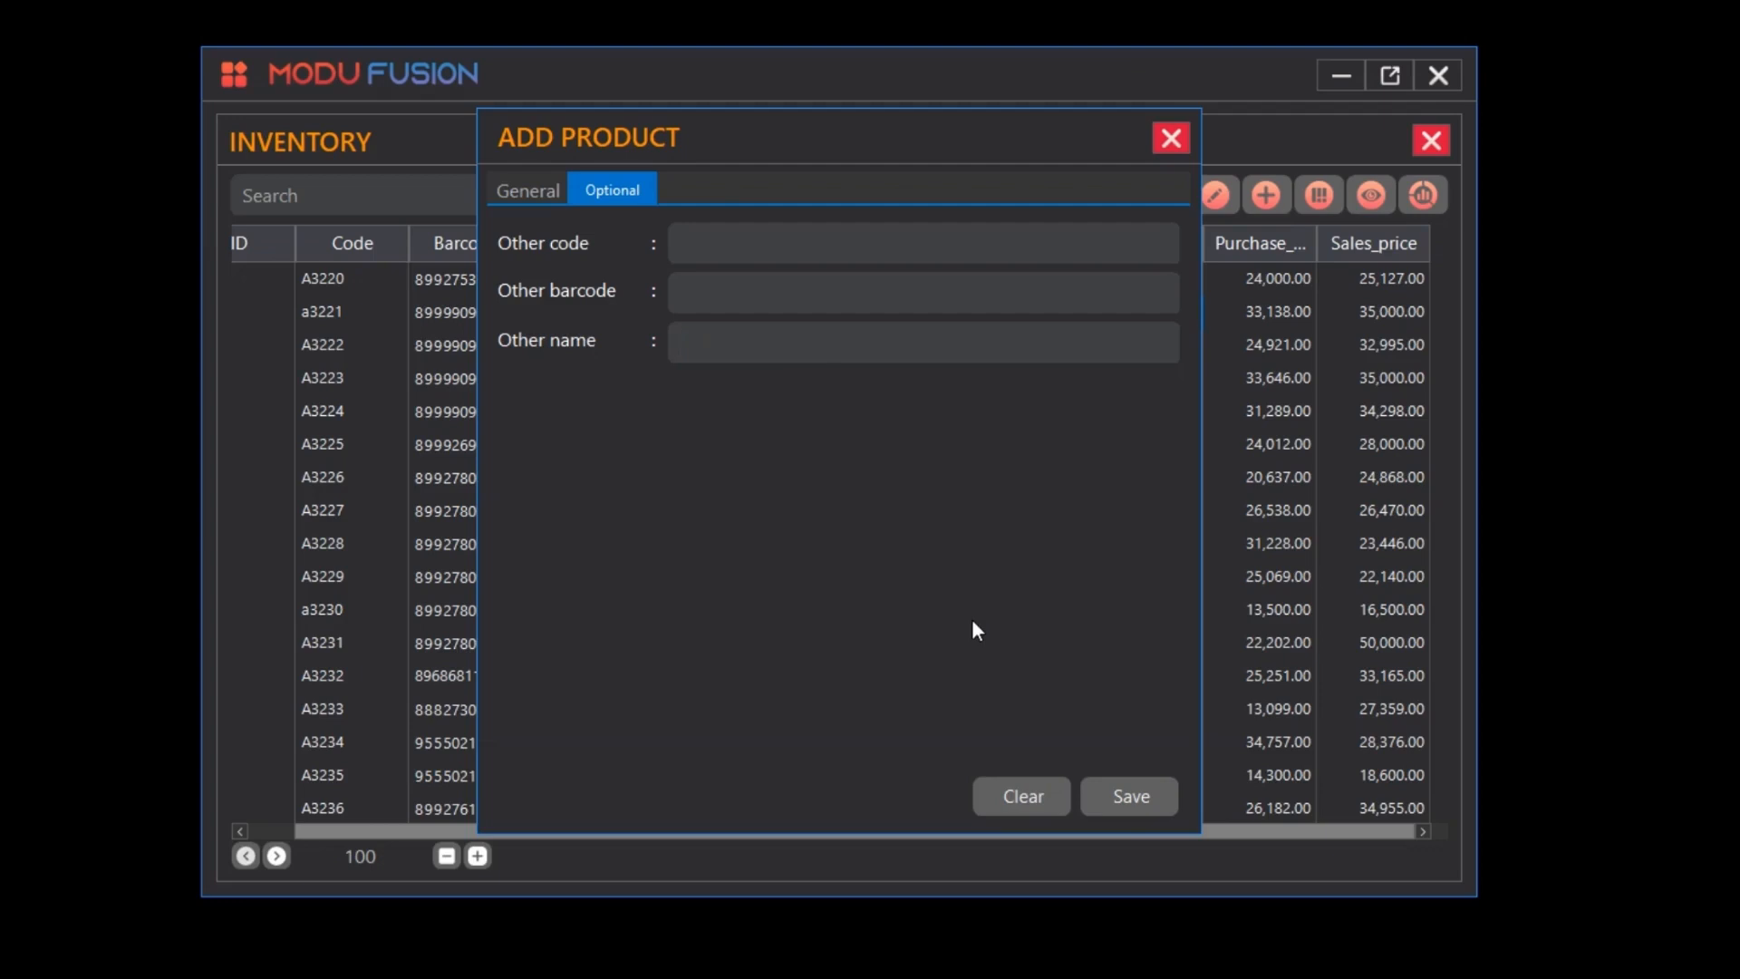
left_click(513, 192)
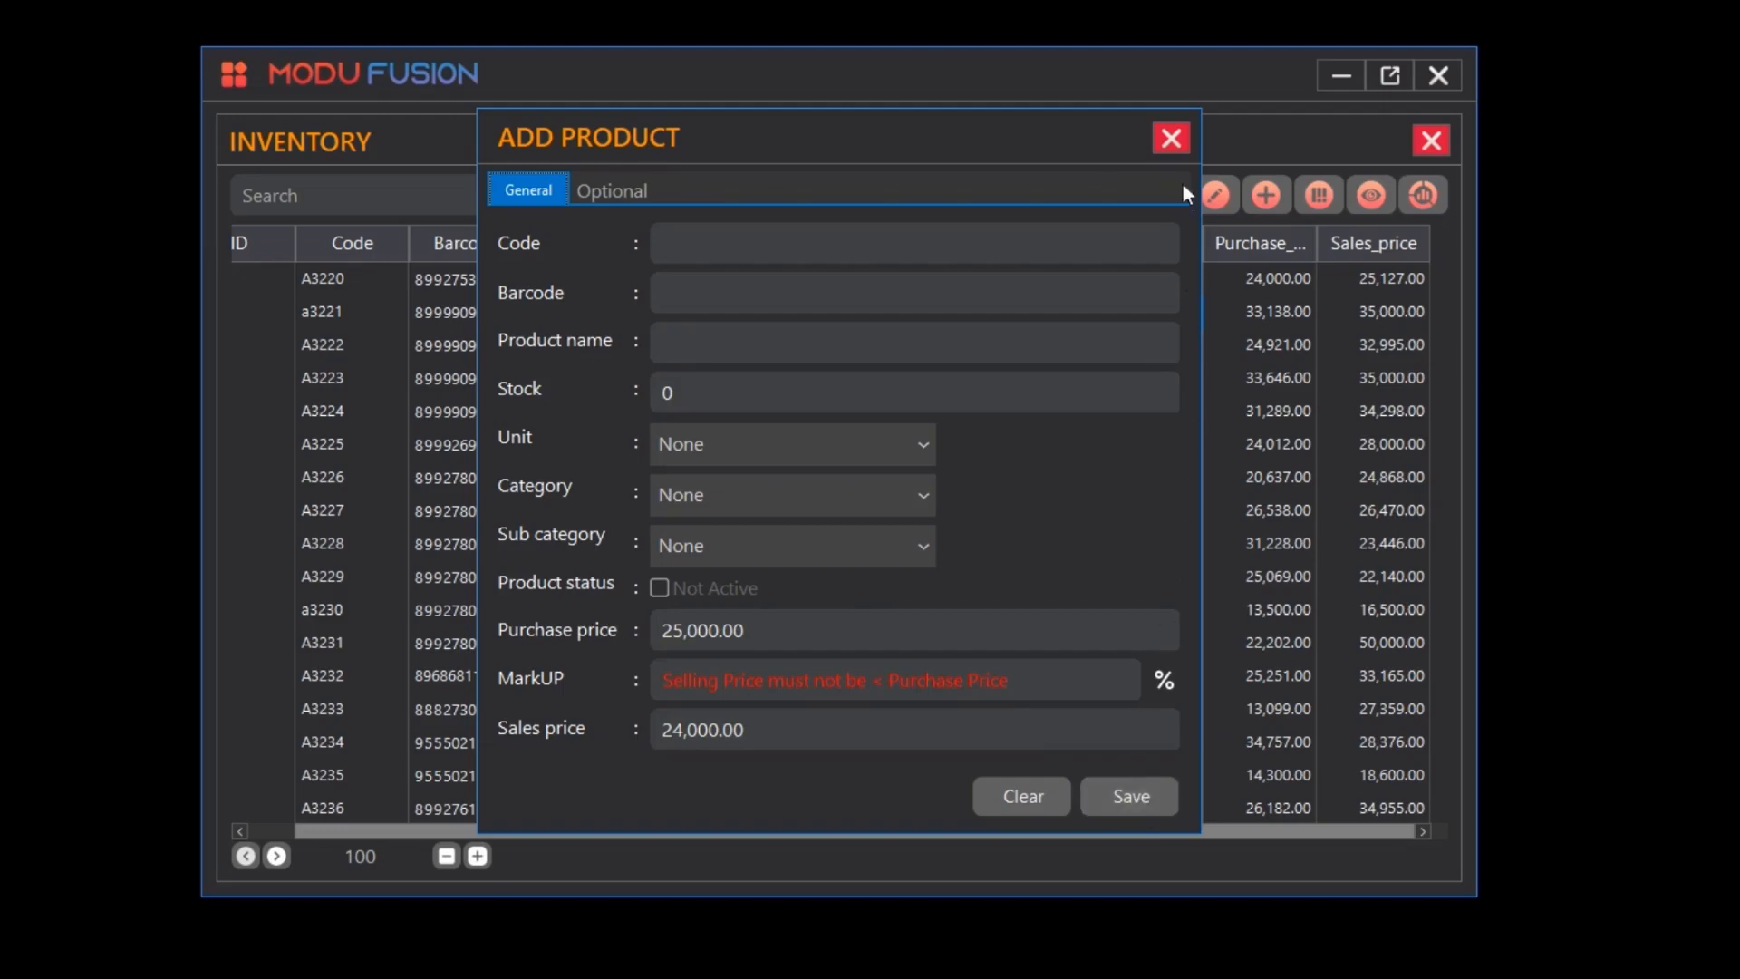
left_click(1175, 144)
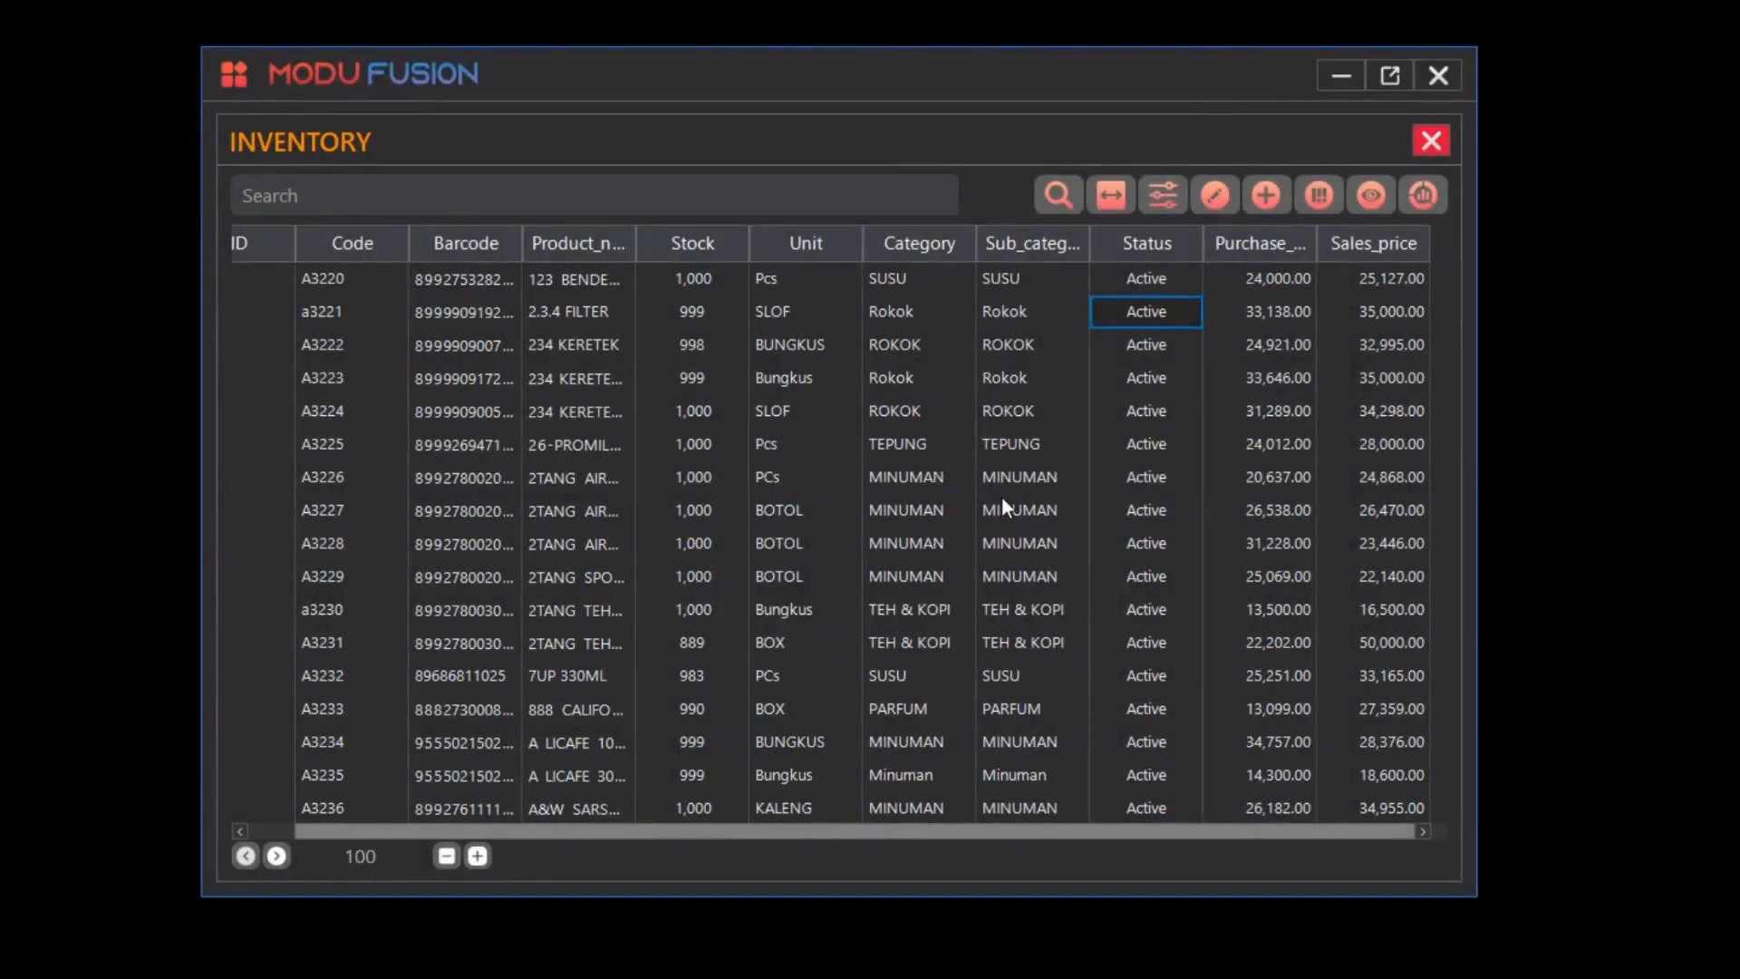
Step: Open the product editing form and load the product with code a3231
left_click(1216, 196)
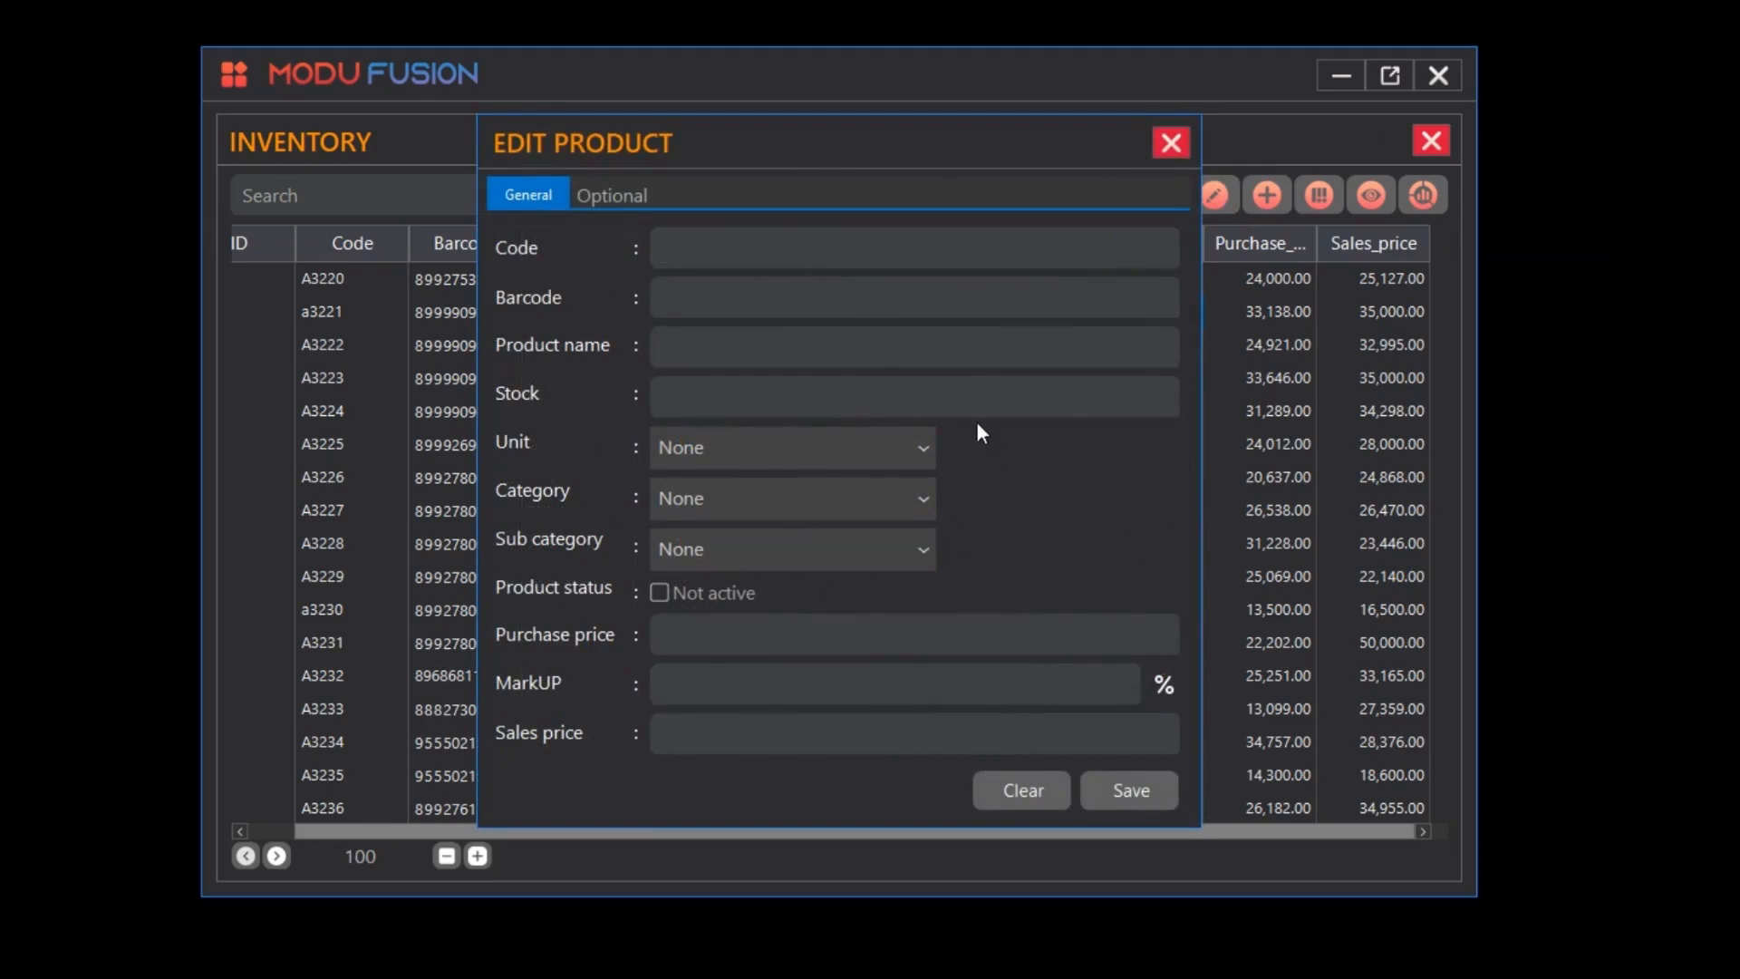
left_click(706, 250)
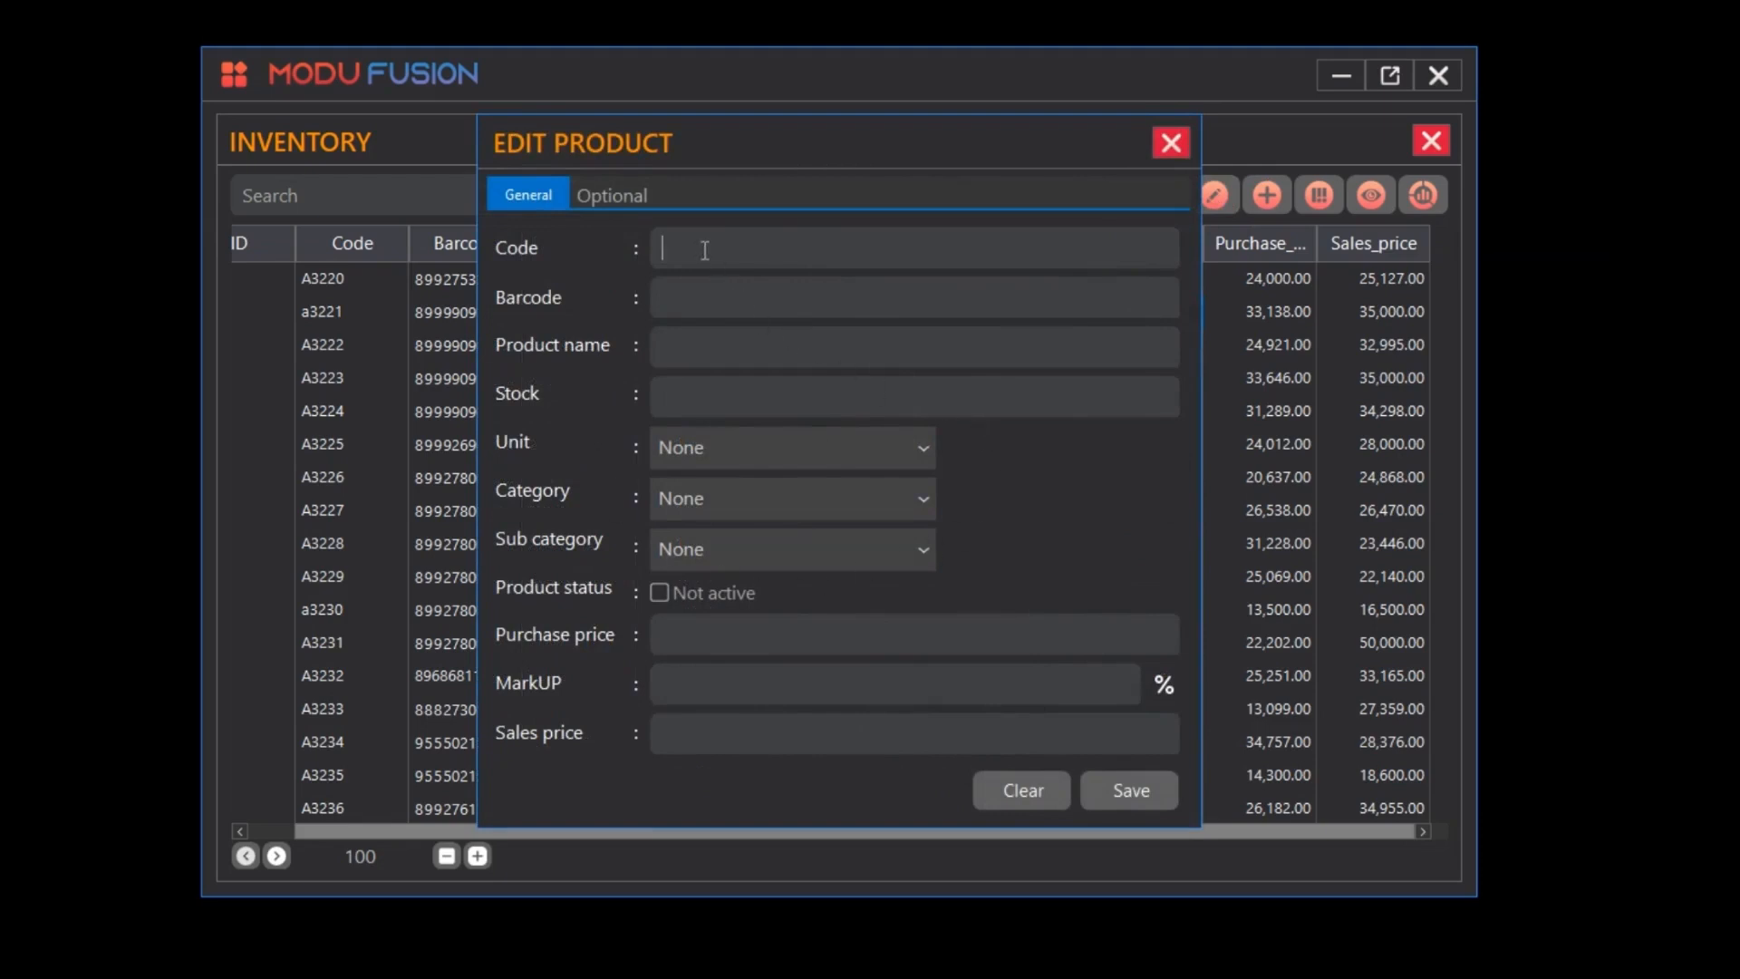
left_click(671, 305)
type("a3231")
key("Return")
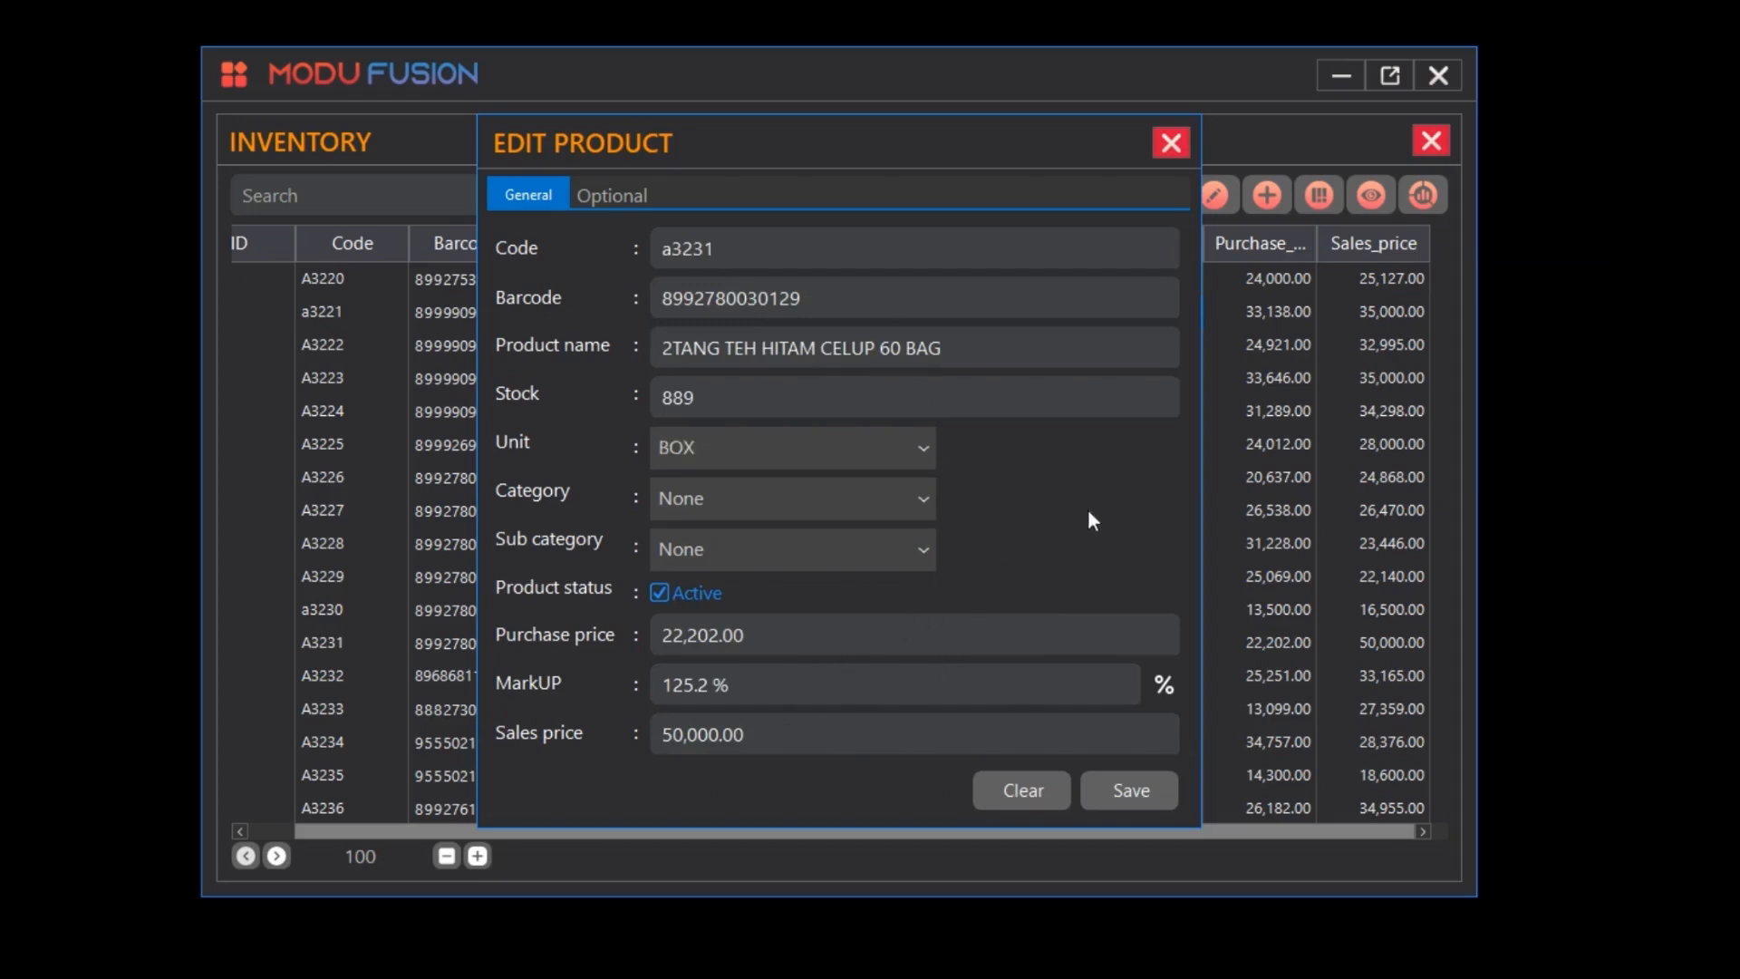
double_click(856, 297)
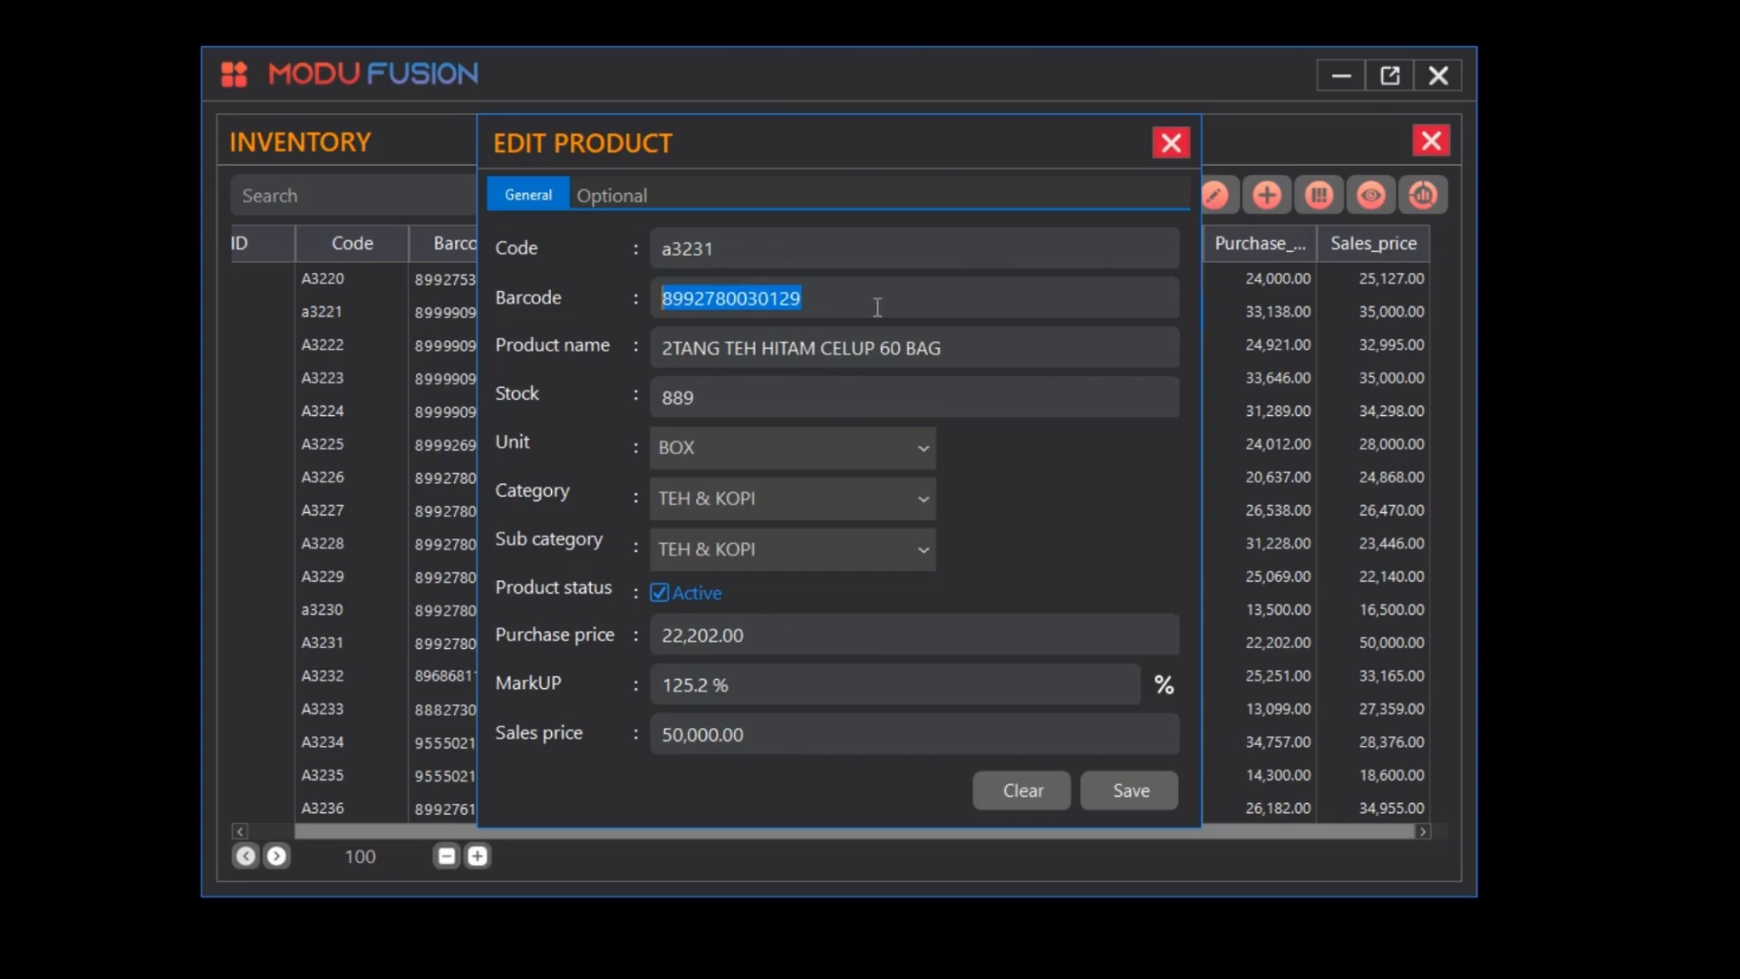
left_click(1009, 793)
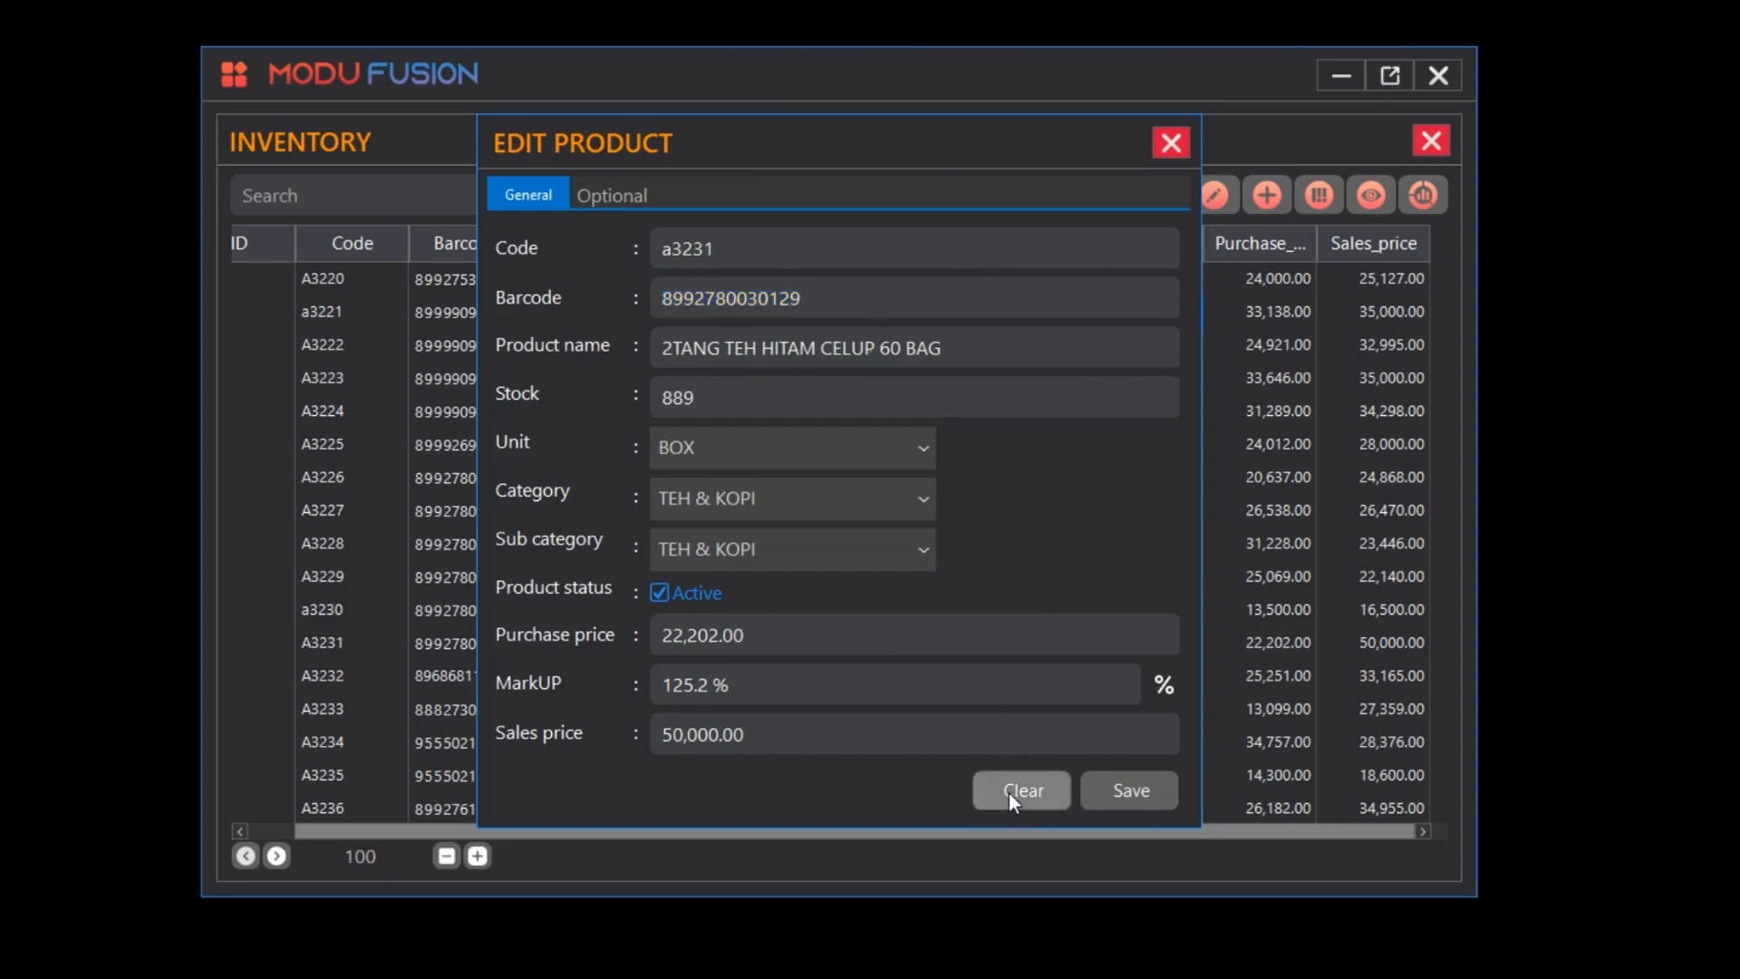
left_click(706, 297)
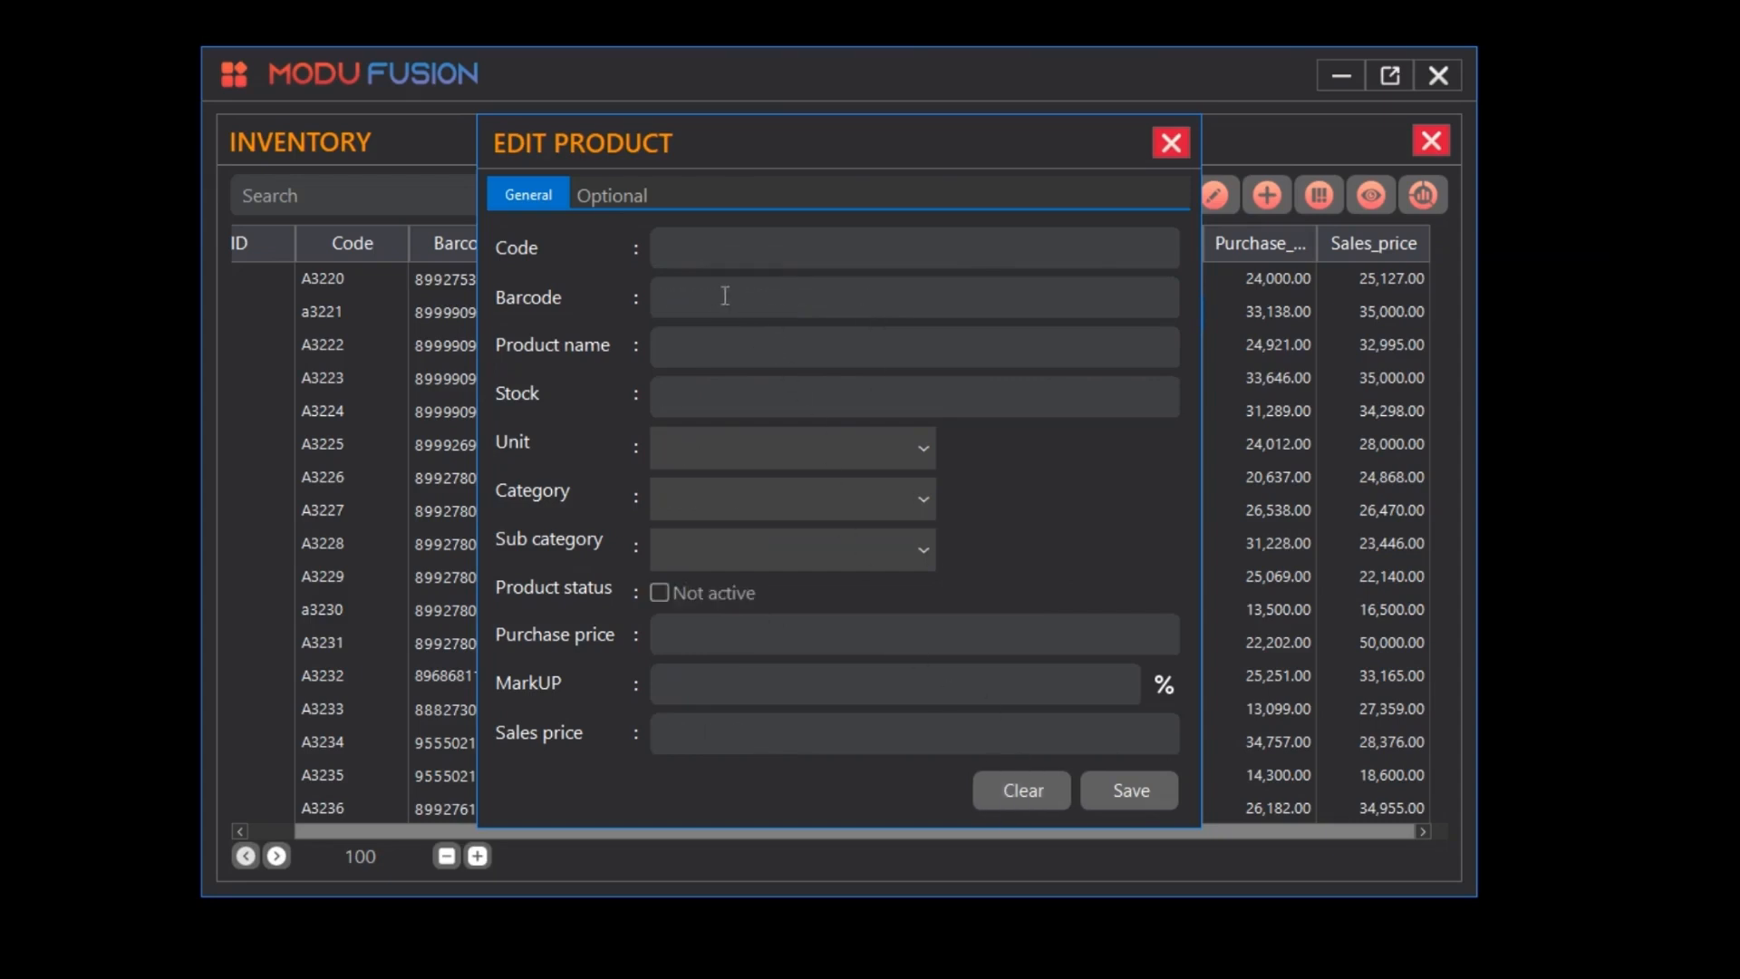
type("8992780030129")
key("Return")
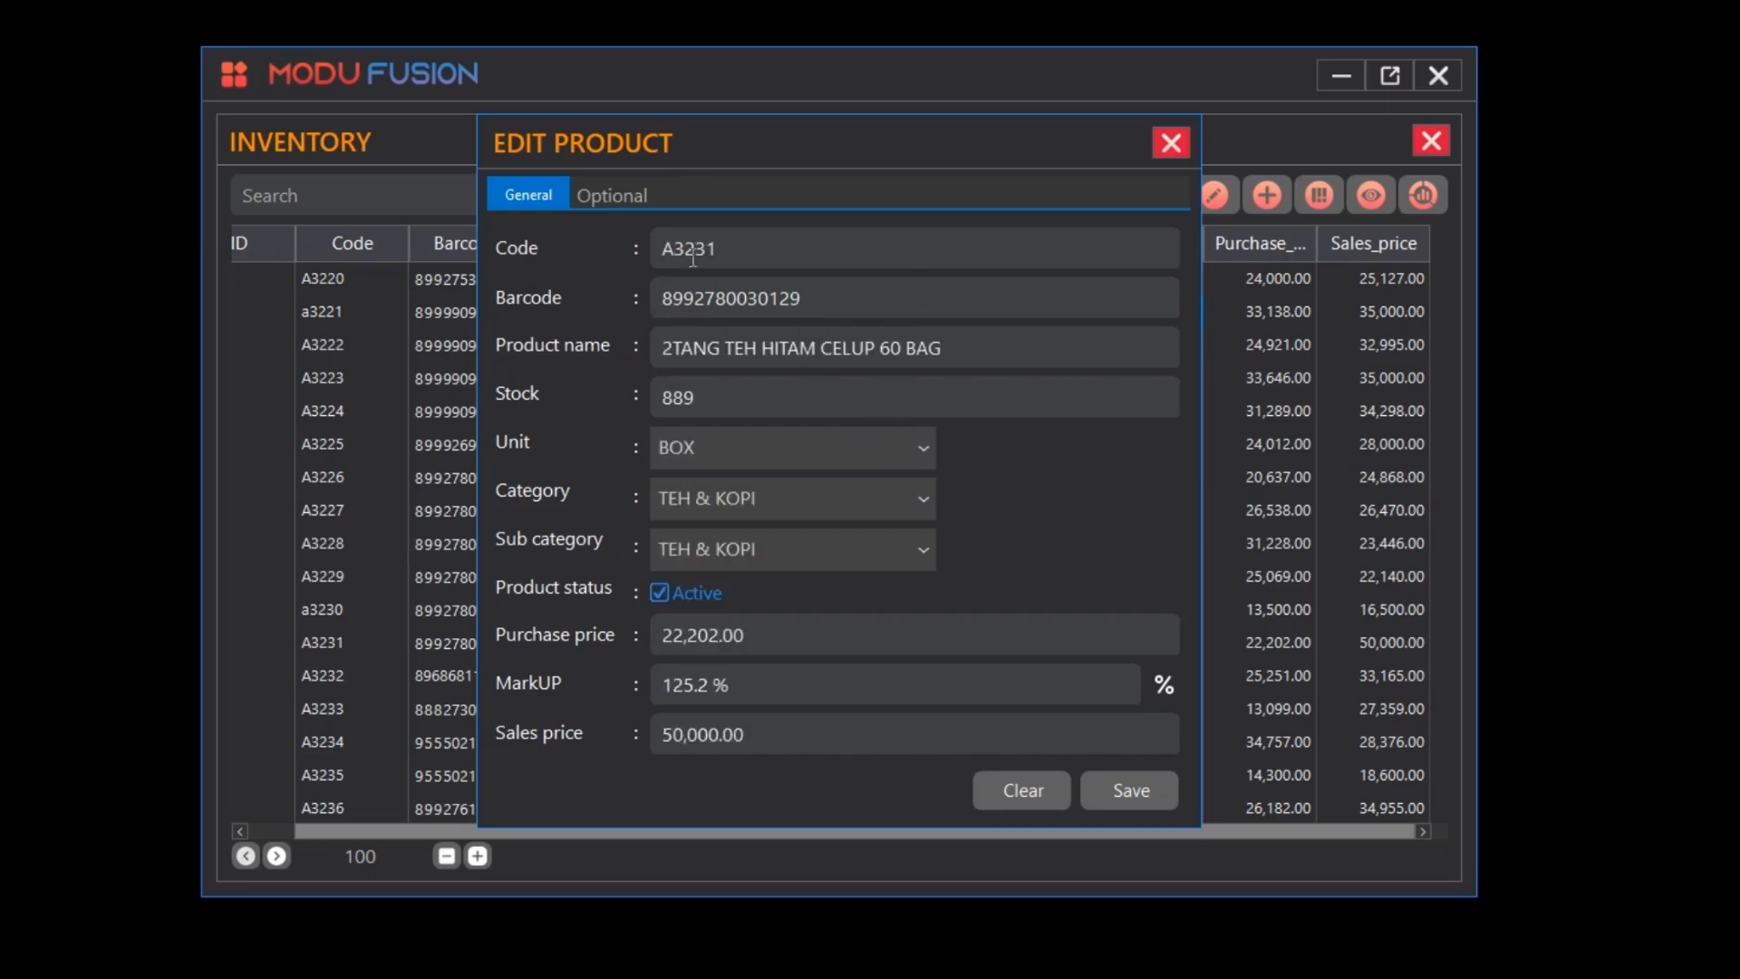
Step: View the loaded product's optional fields, return to the general fields, and close the form without saving
left_click(627, 196)
left_click(533, 192)
left_click(1172, 145)
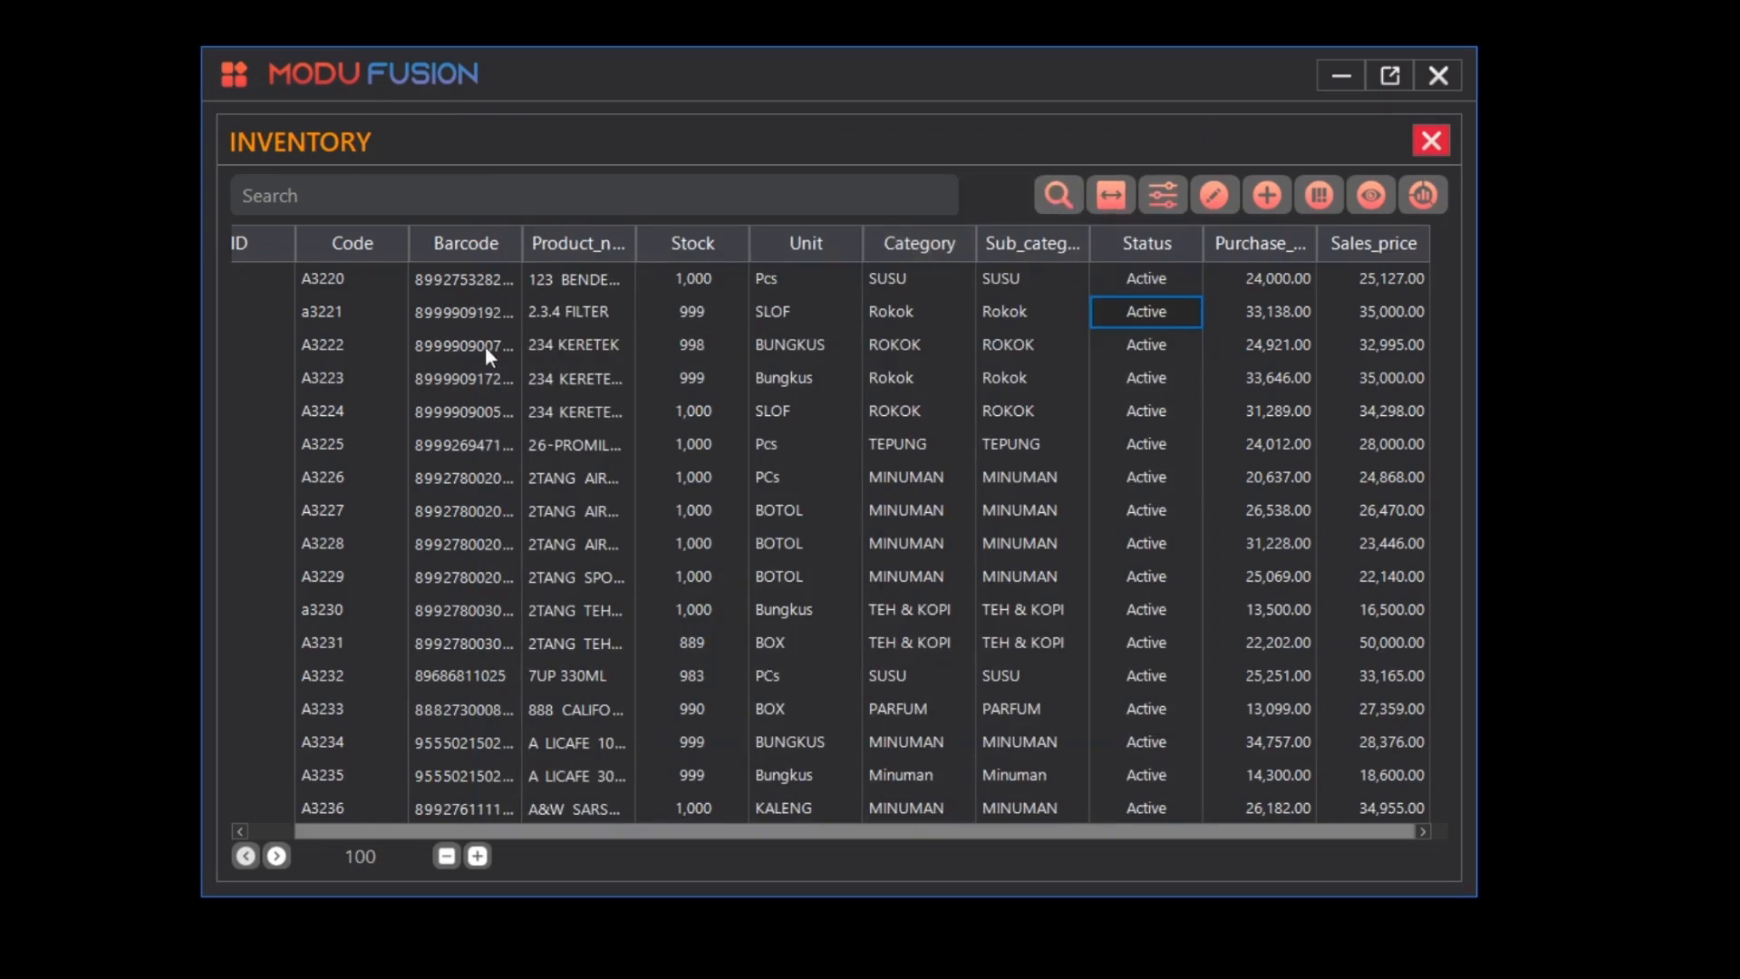
Step: Open the 2.3.4 FILTER product for editing directly from its table row, and close the form without saving
scroll(956, 532, "down", 3)
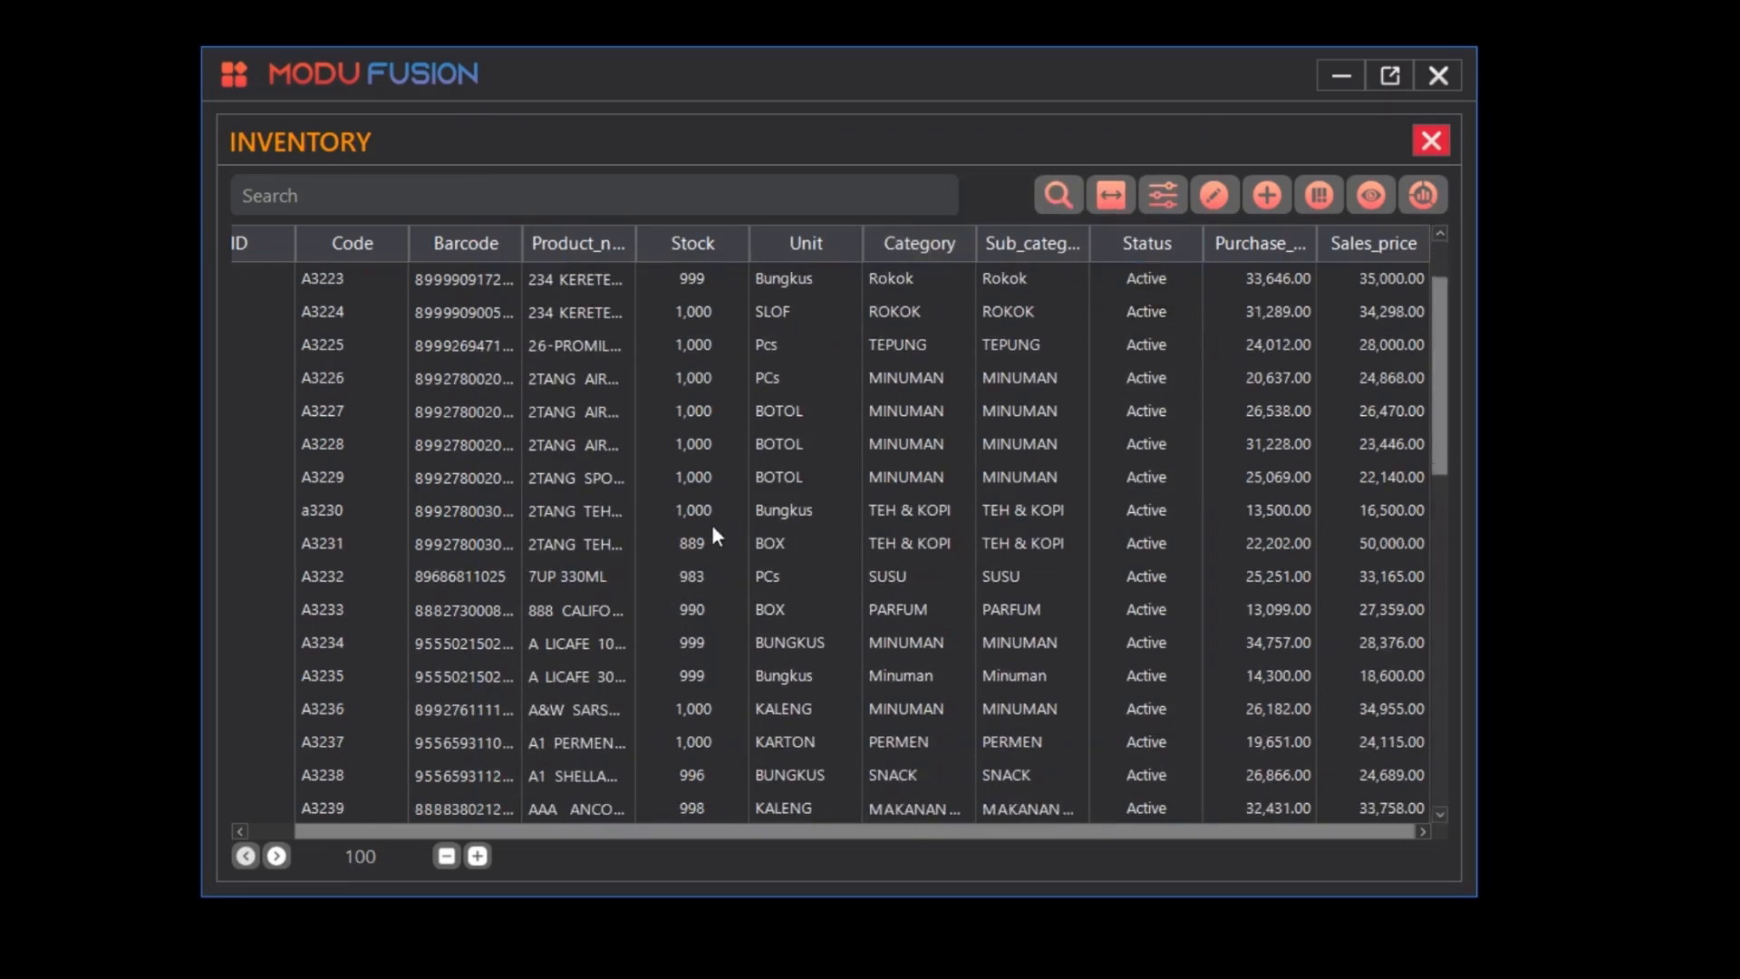
scroll(710, 524, "up", 3)
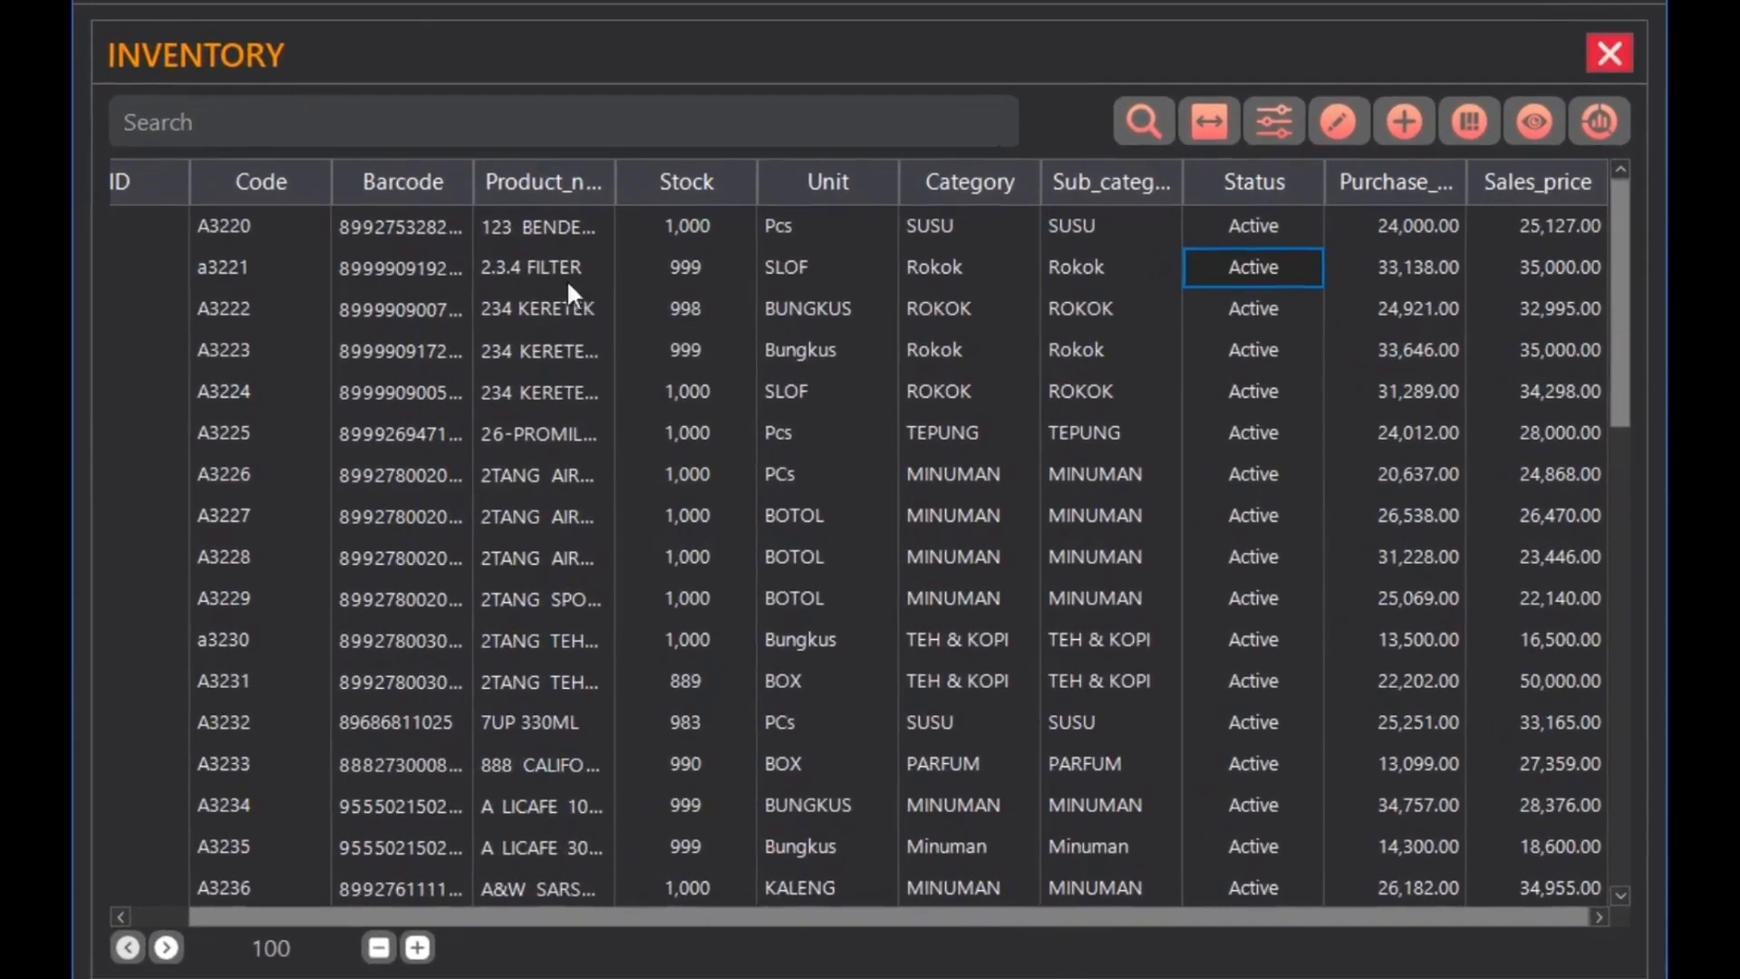
right_click(581, 291)
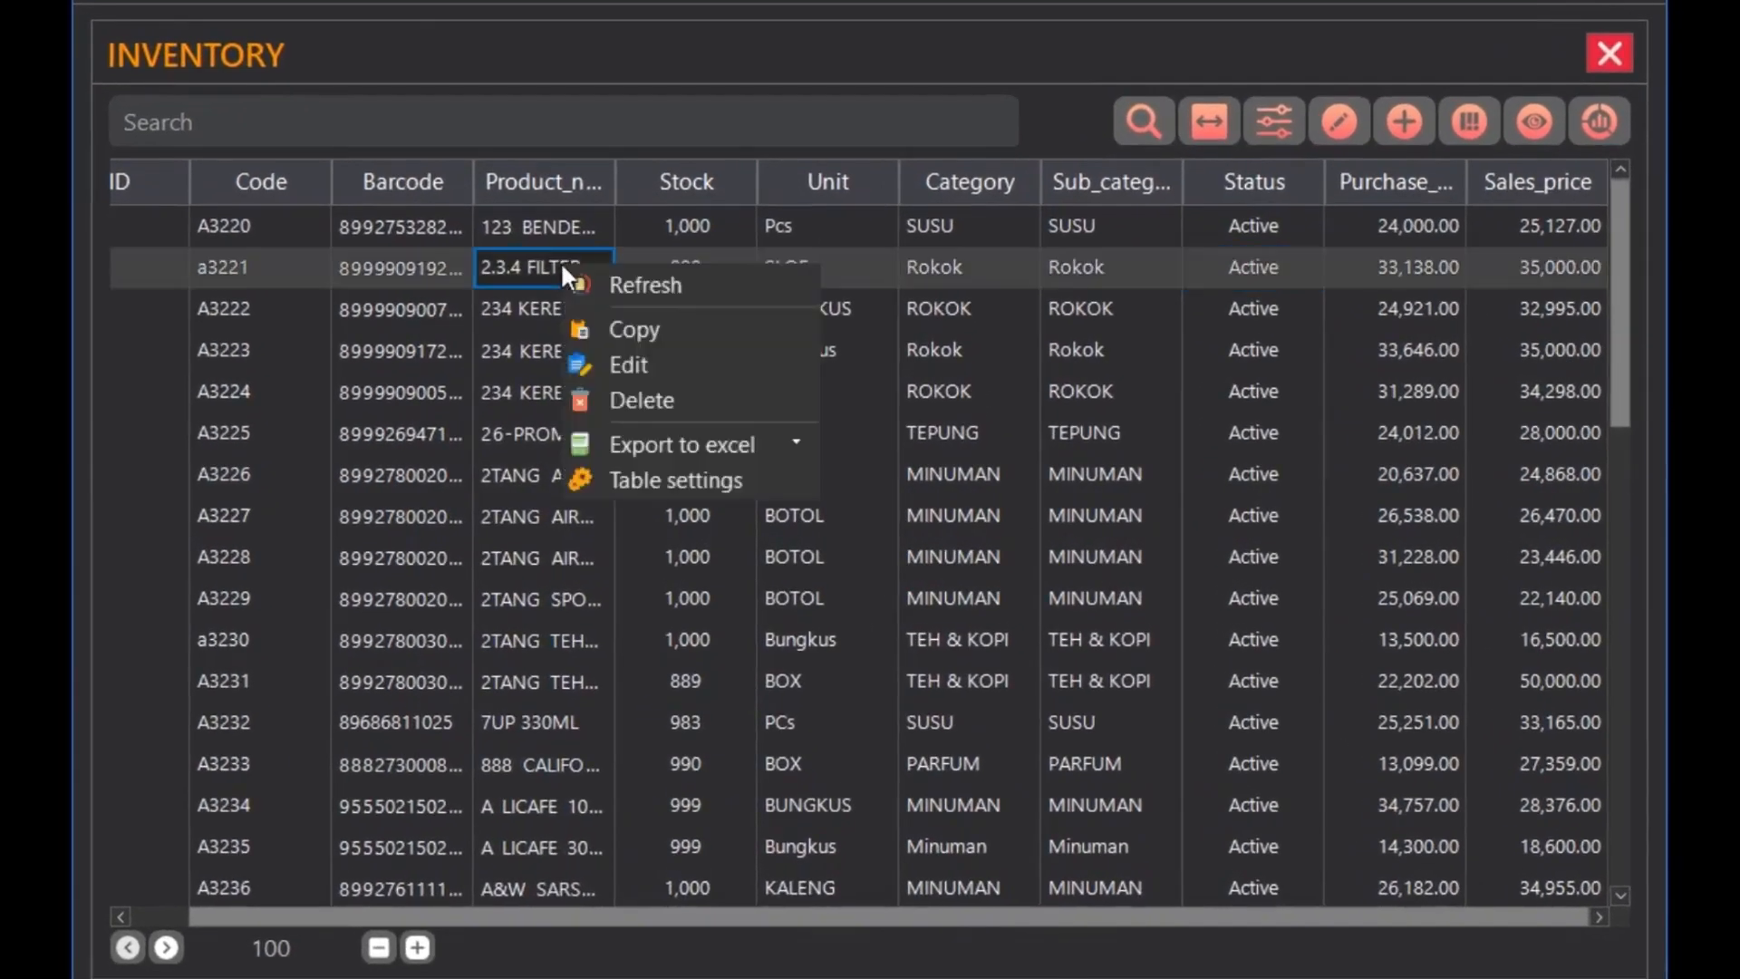
left_click(650, 361)
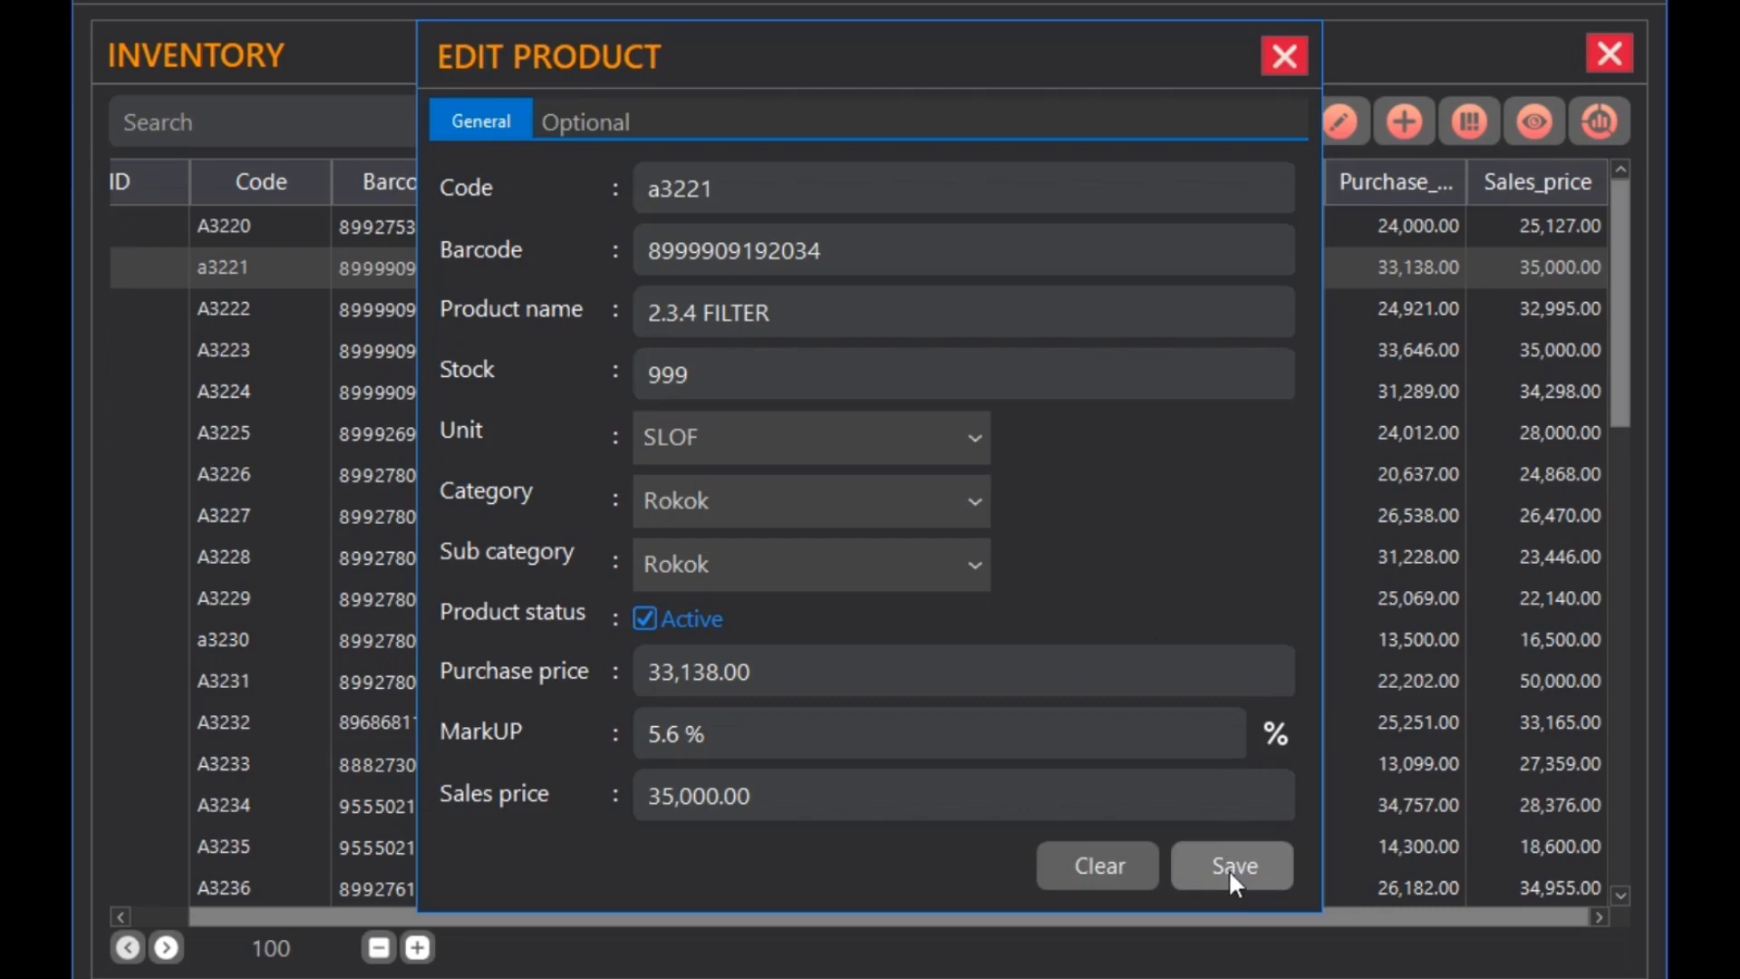
left_click(1291, 54)
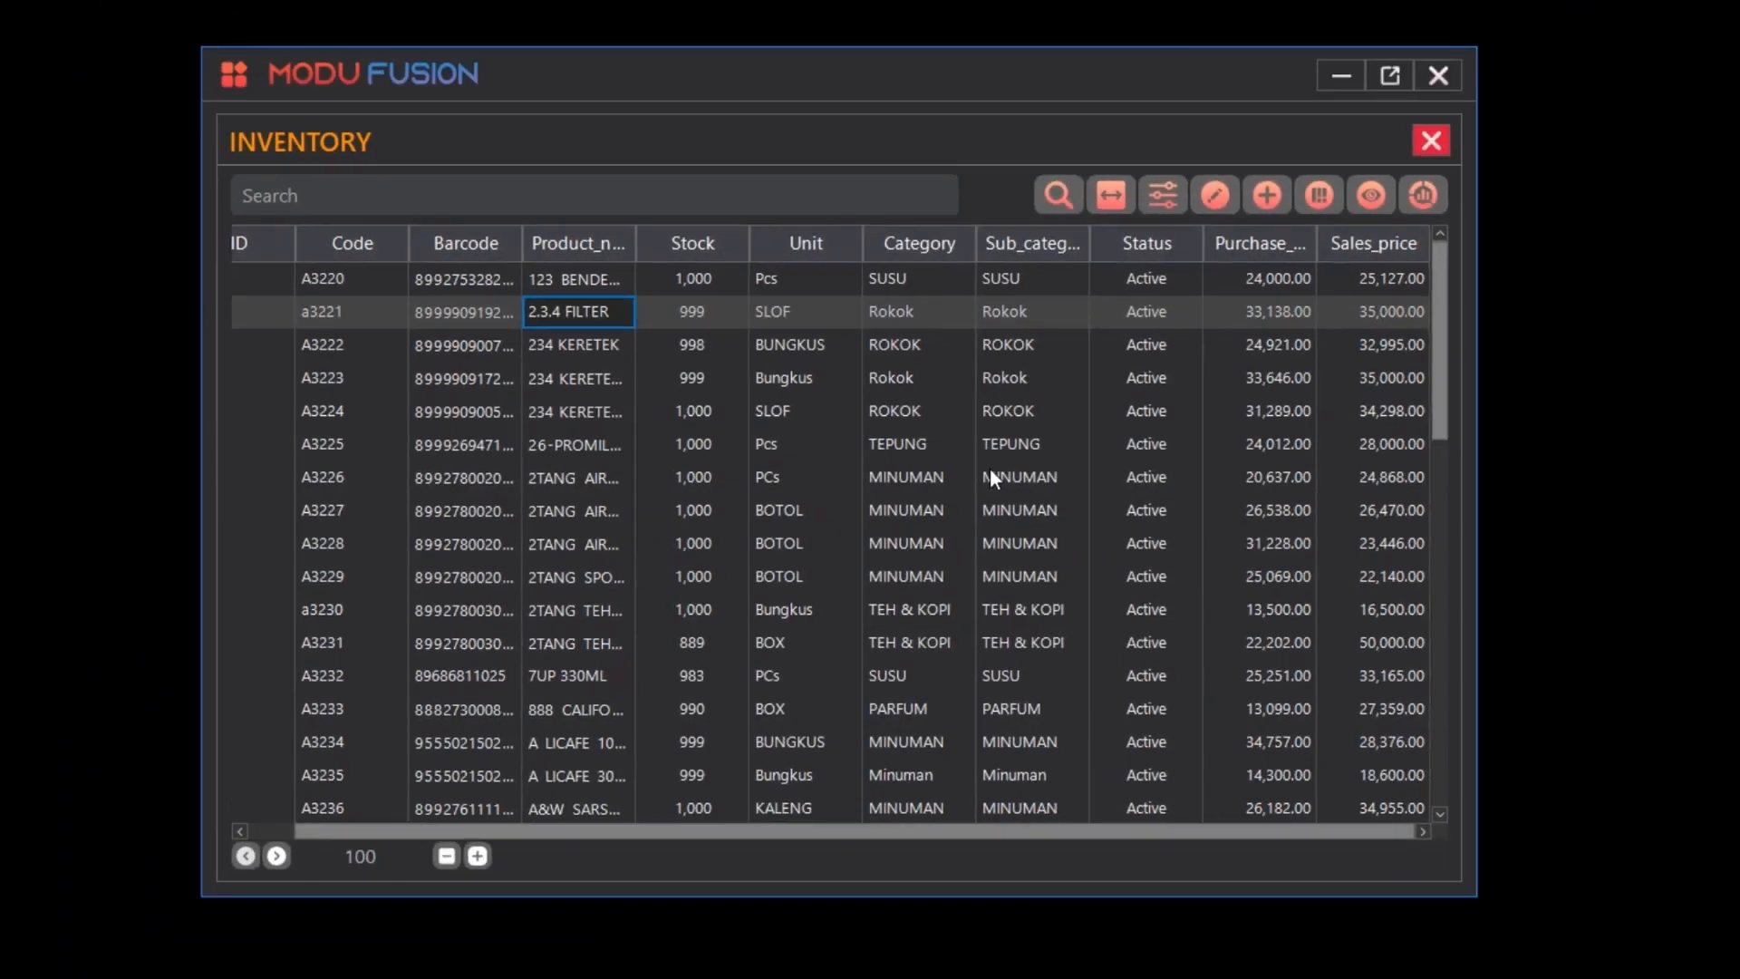
Step: In the table settings, try the Code search option, turn it back off, and enable Highlight search text
left_click(1167, 198)
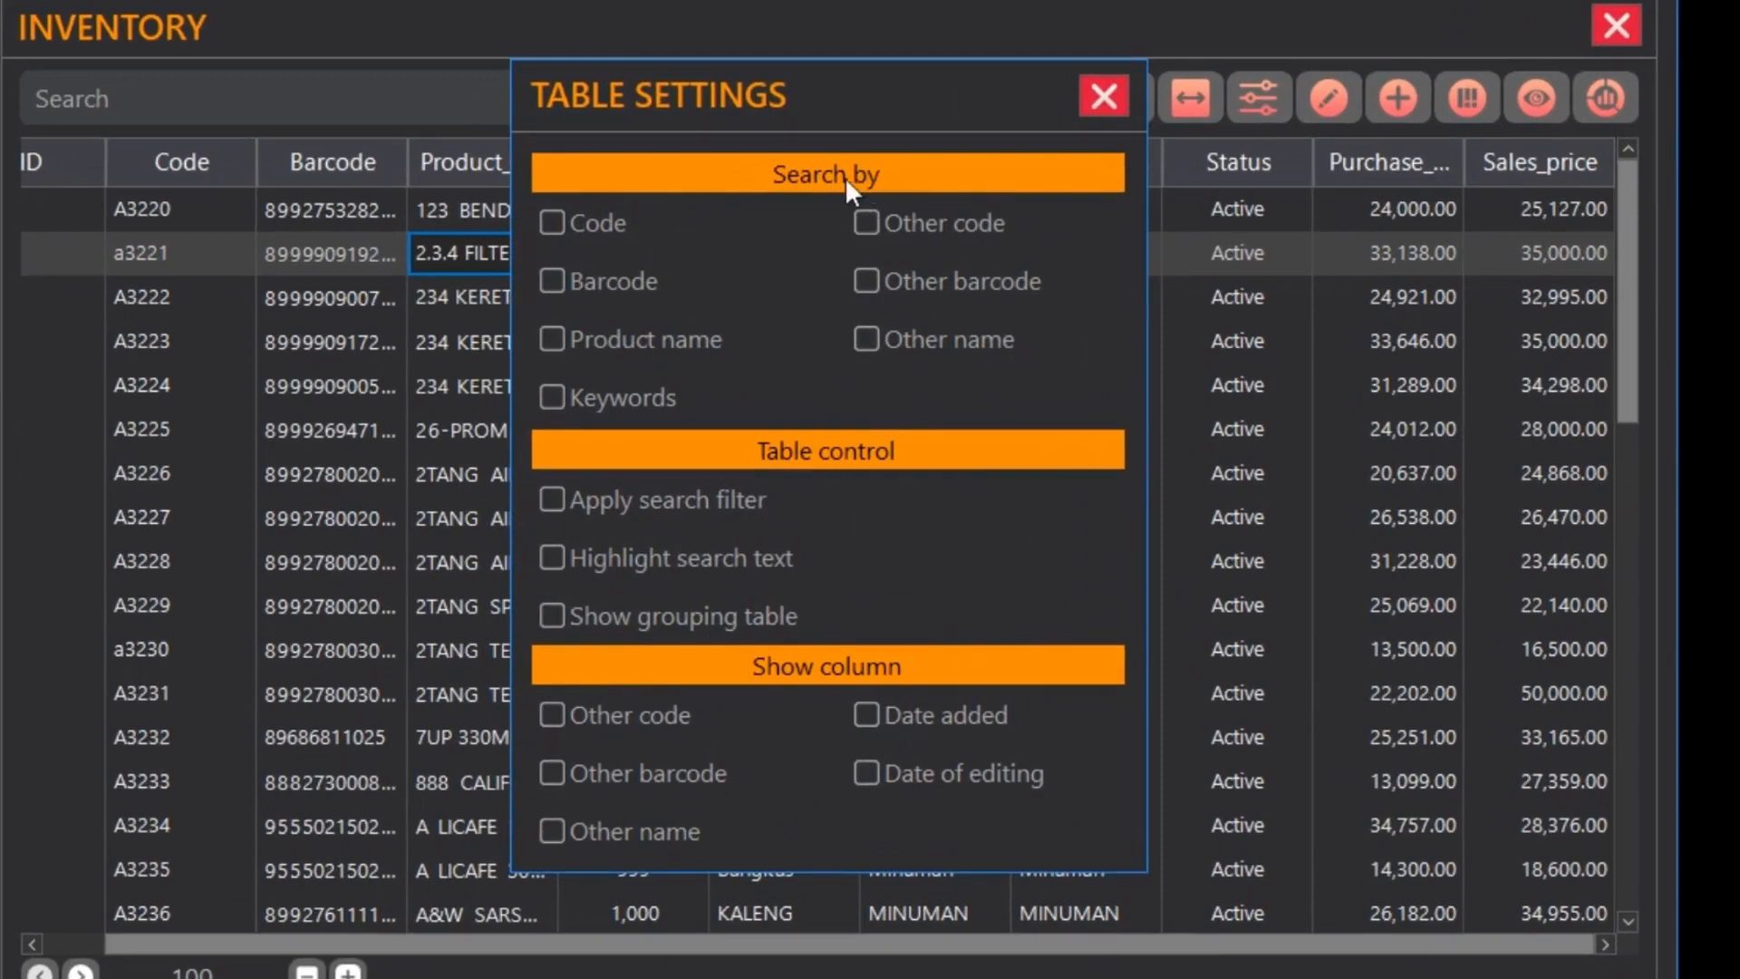
left_click(606, 238)
left_click(606, 237)
left_click(594, 228)
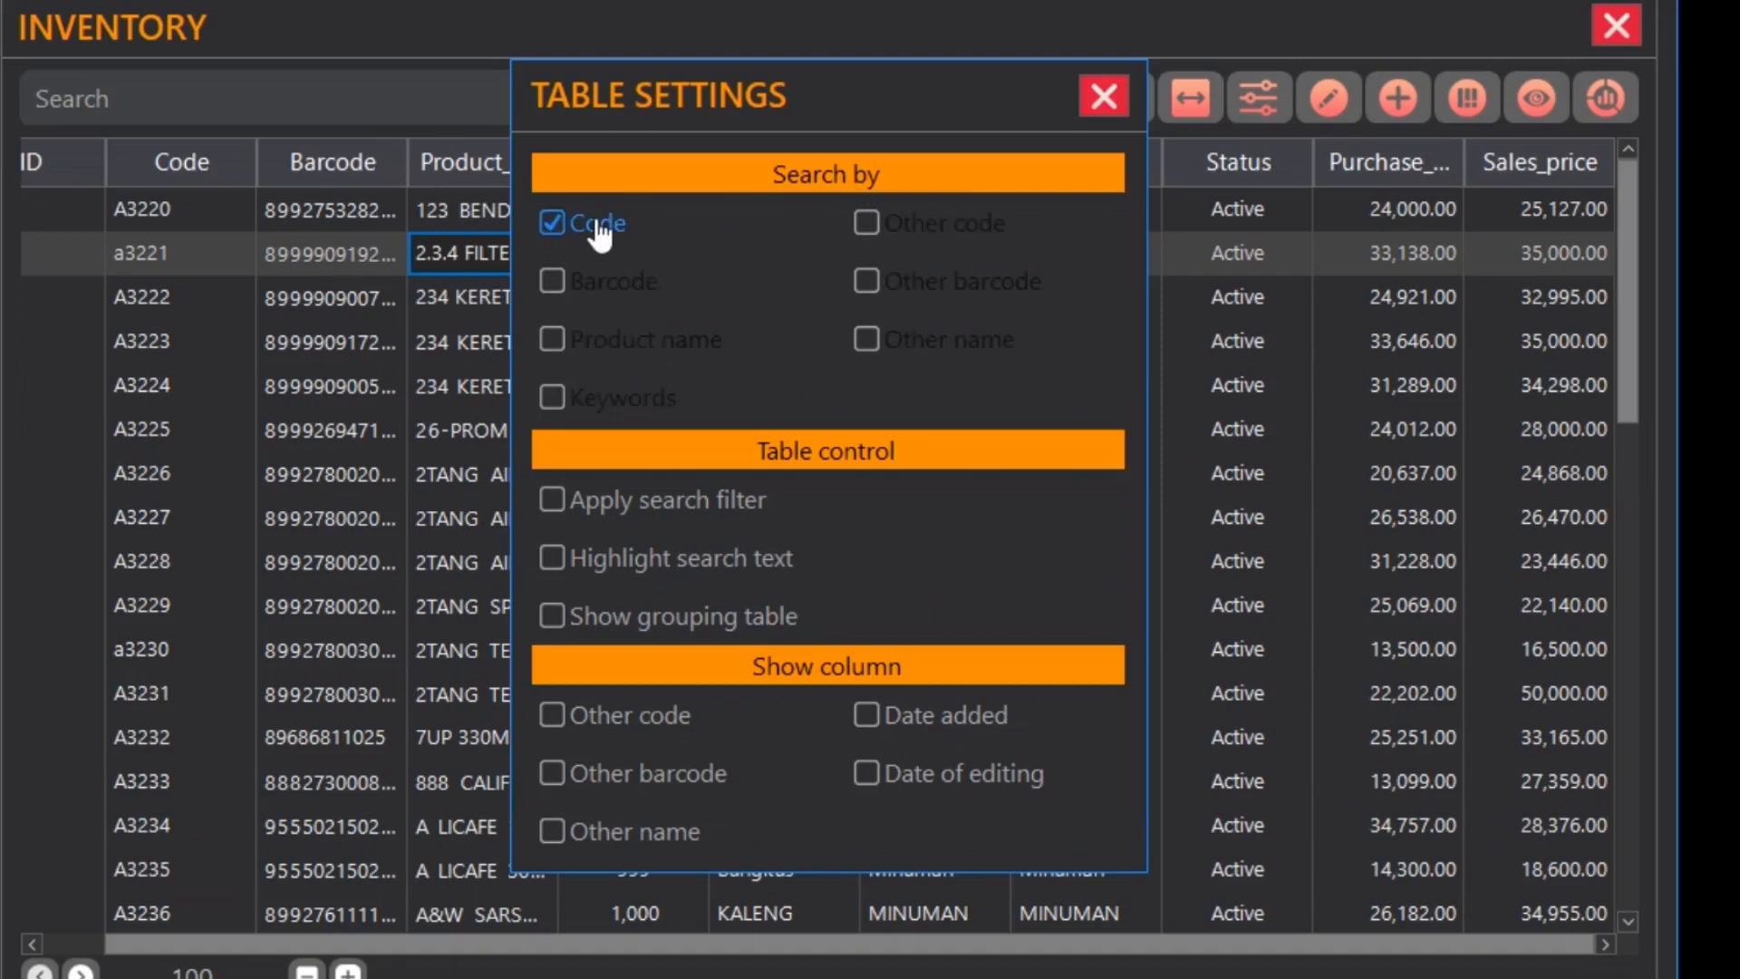
left_click(593, 231)
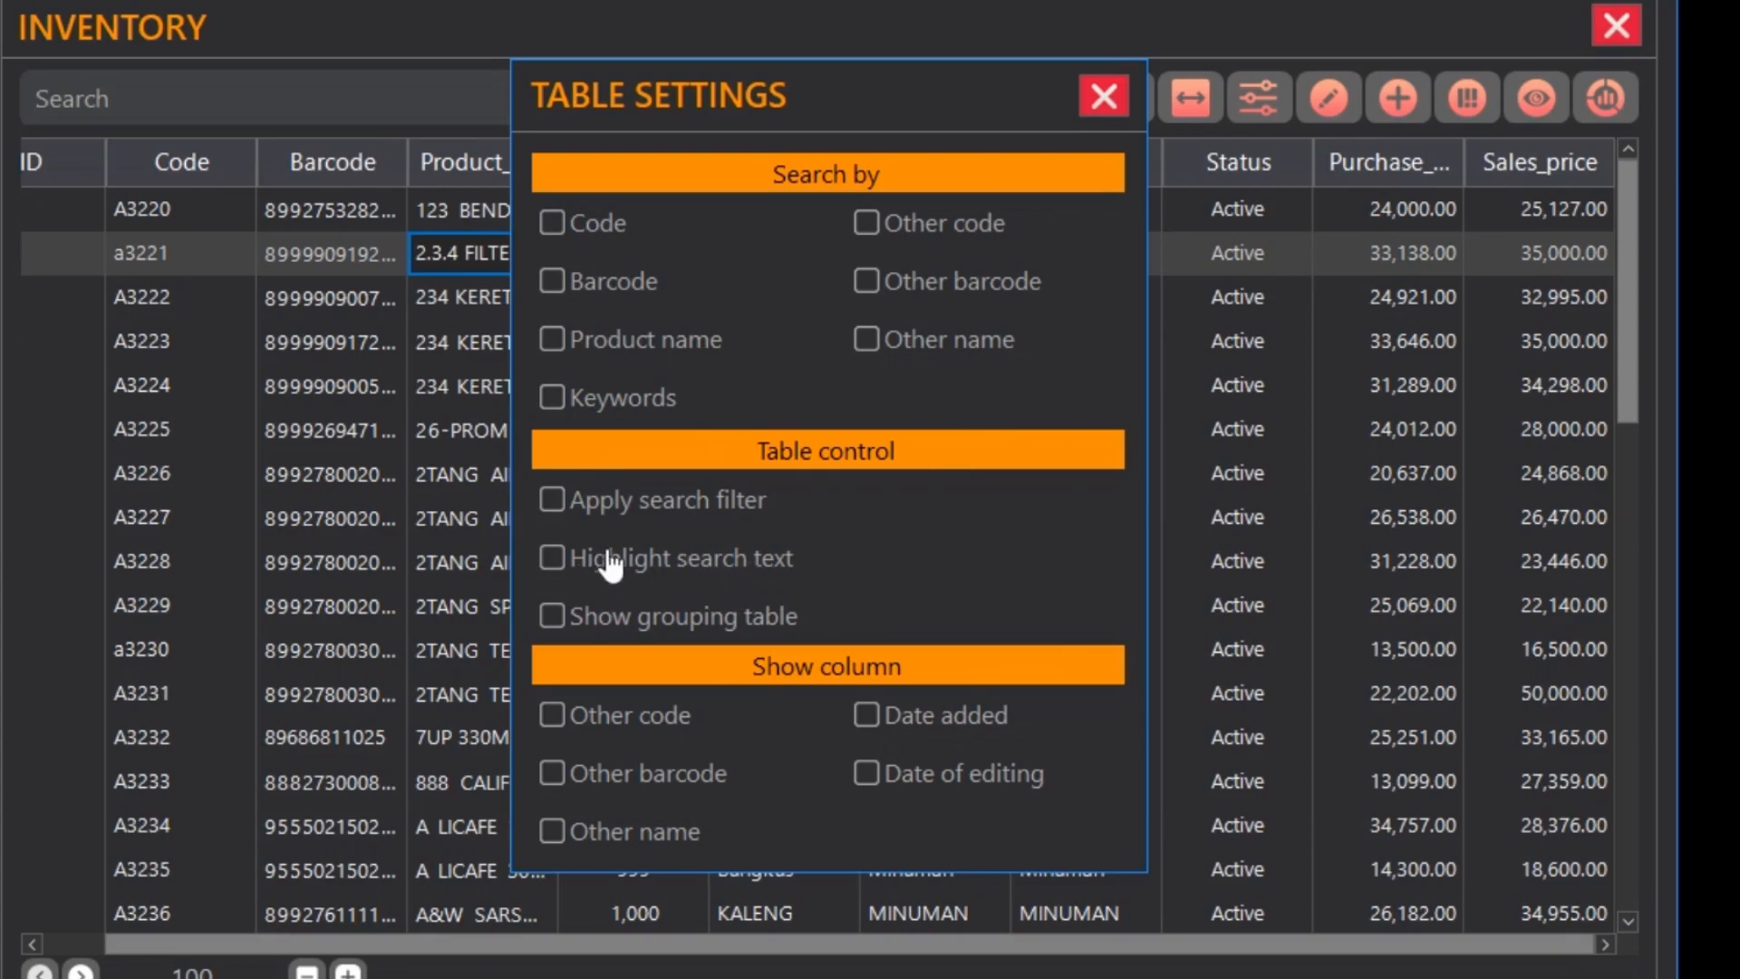
left_click(554, 562)
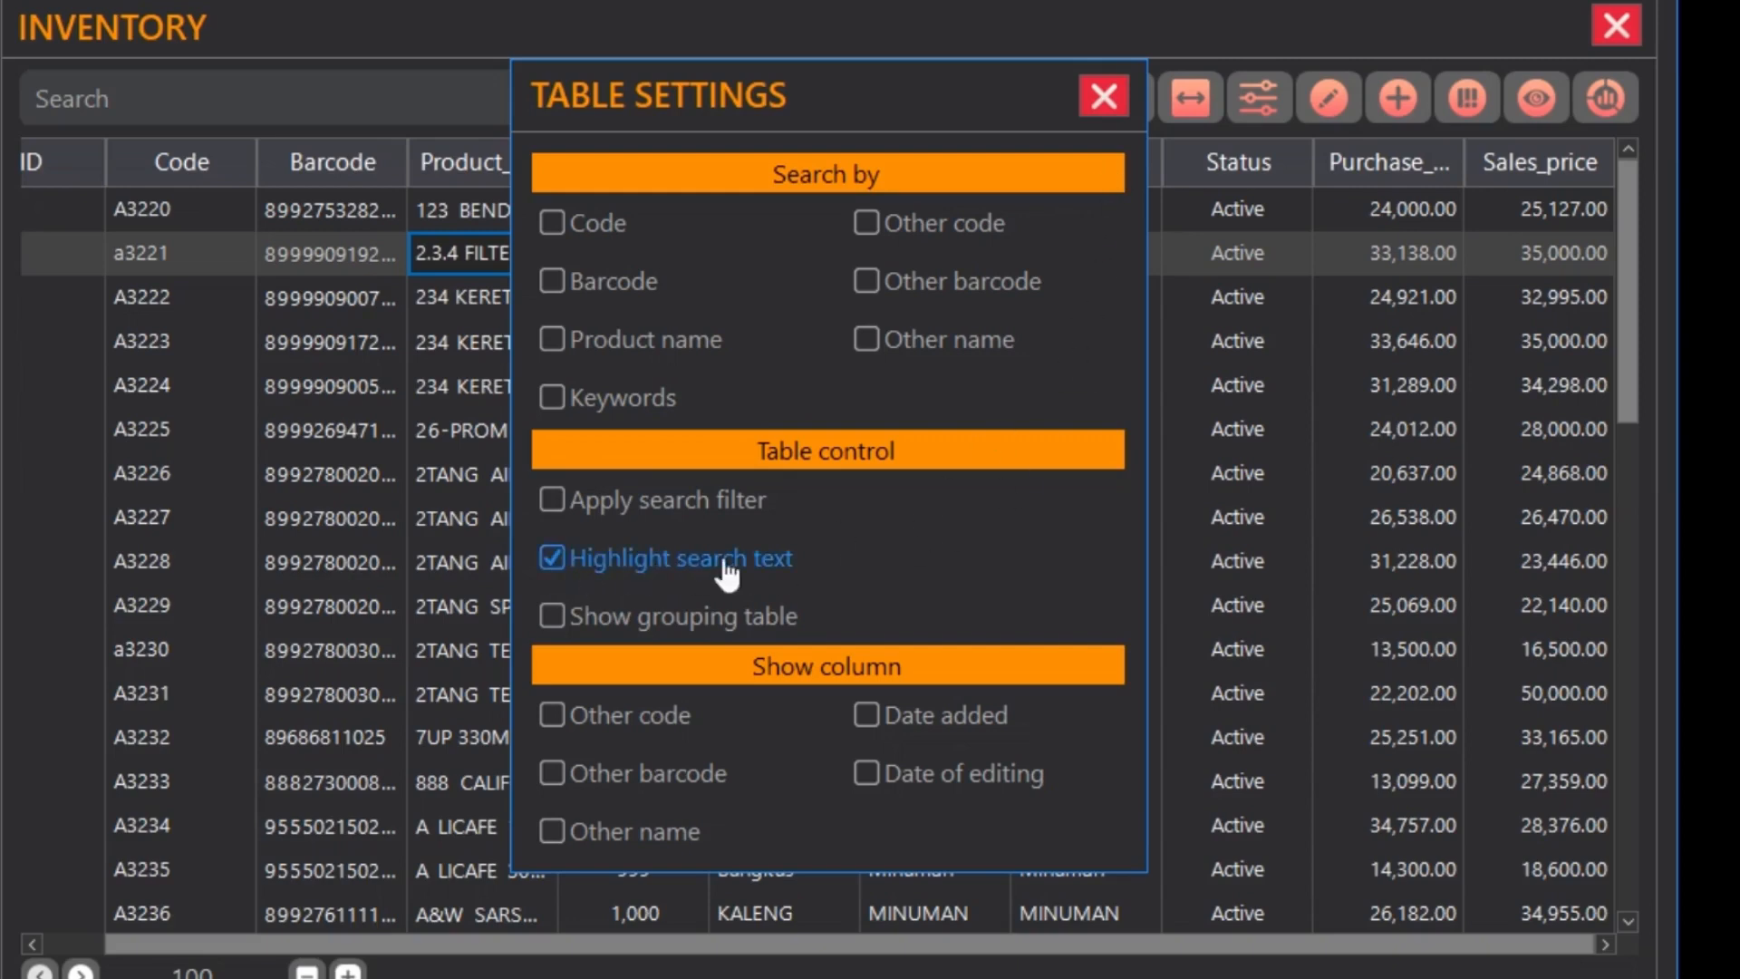
left_click(1105, 96)
Step: Search the inventory for "a" and look through the highlighted matches in the table
left_click(563, 97)
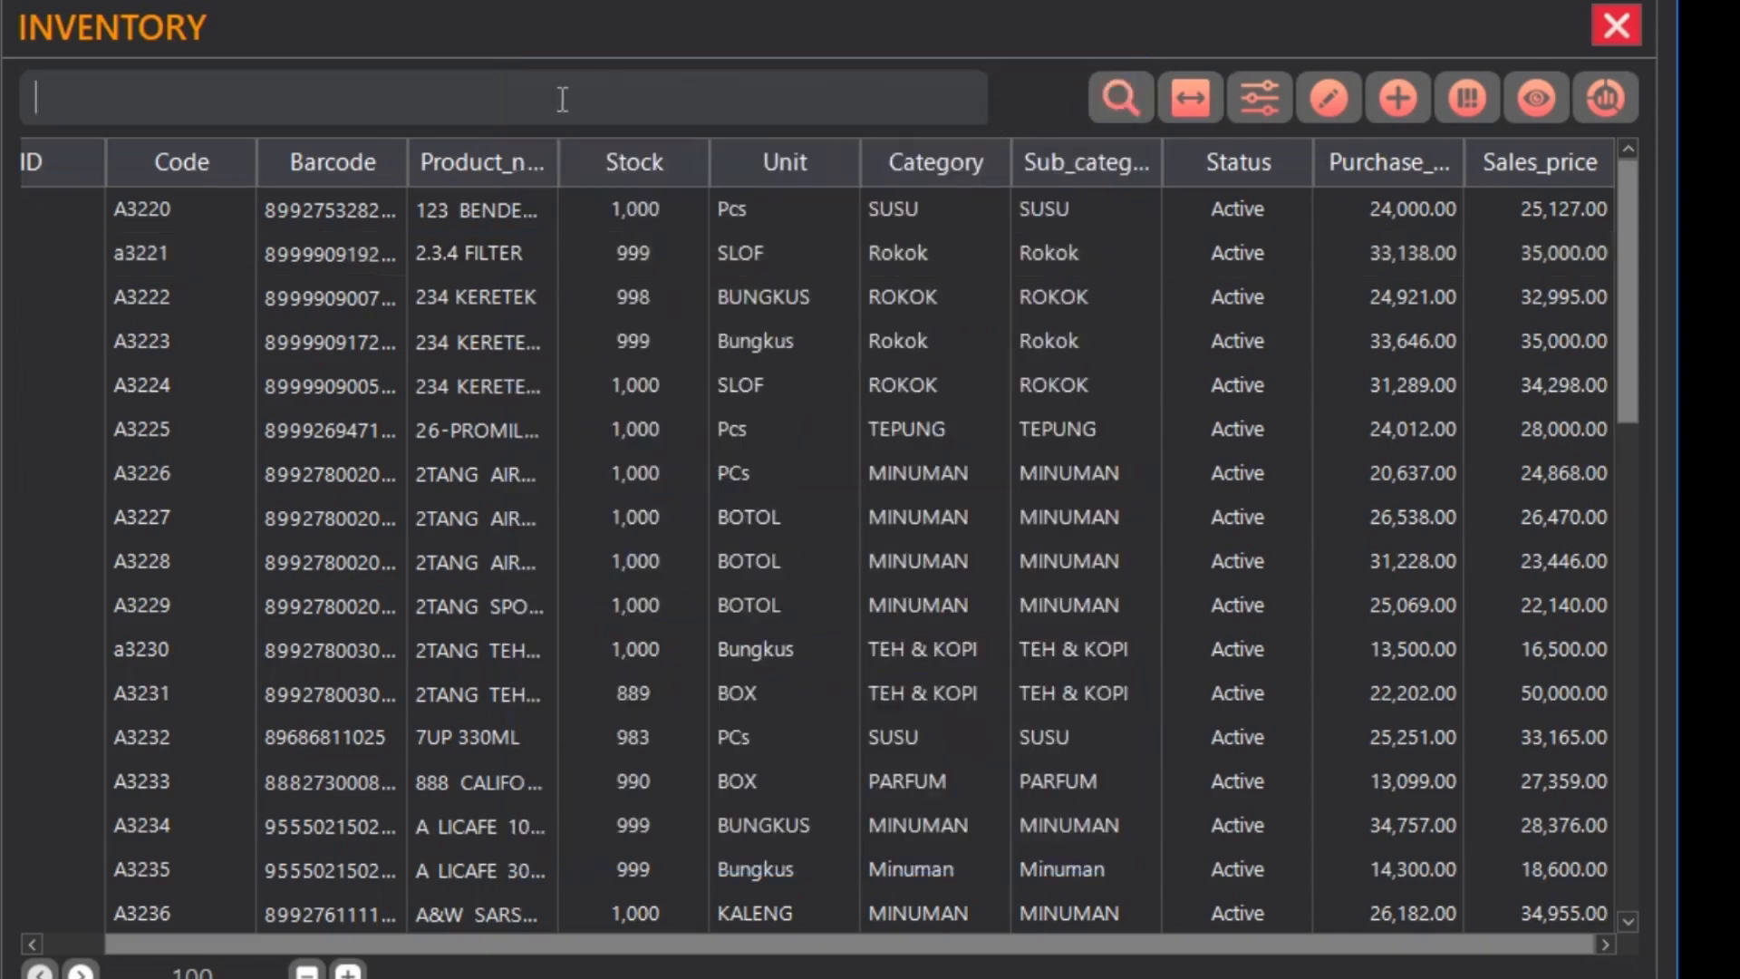
type("a")
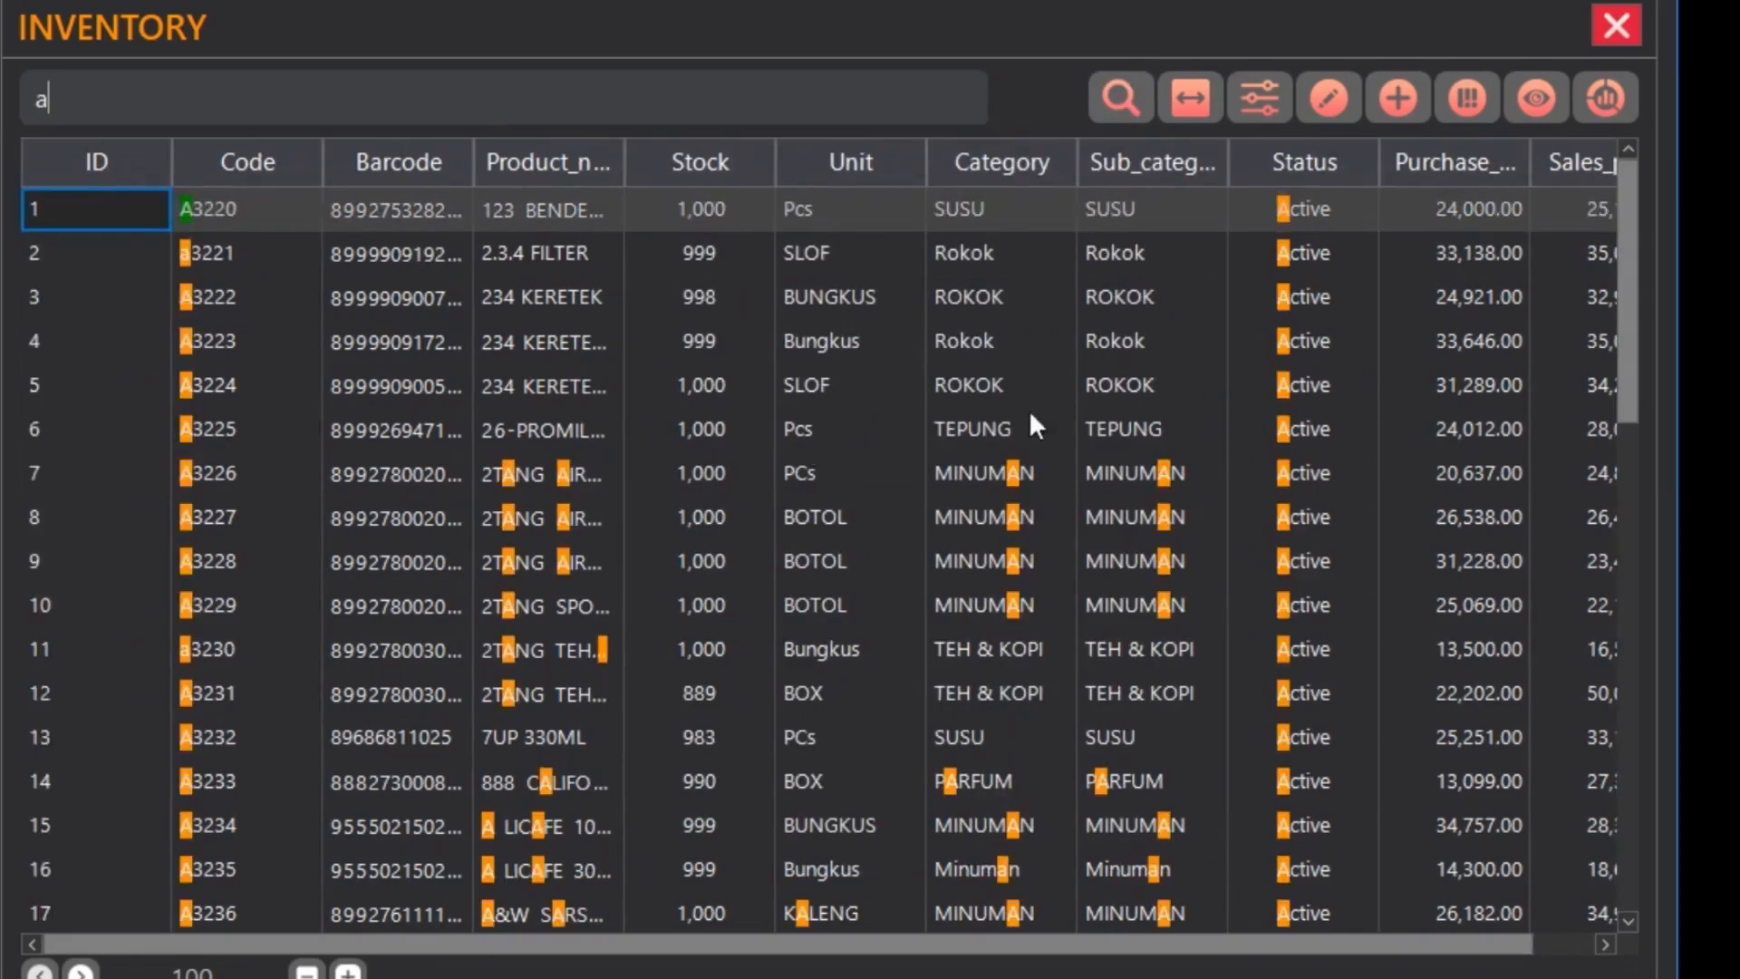
left_click_drag(81, 100, 8, 96)
scroll(933, 444, "down", 3)
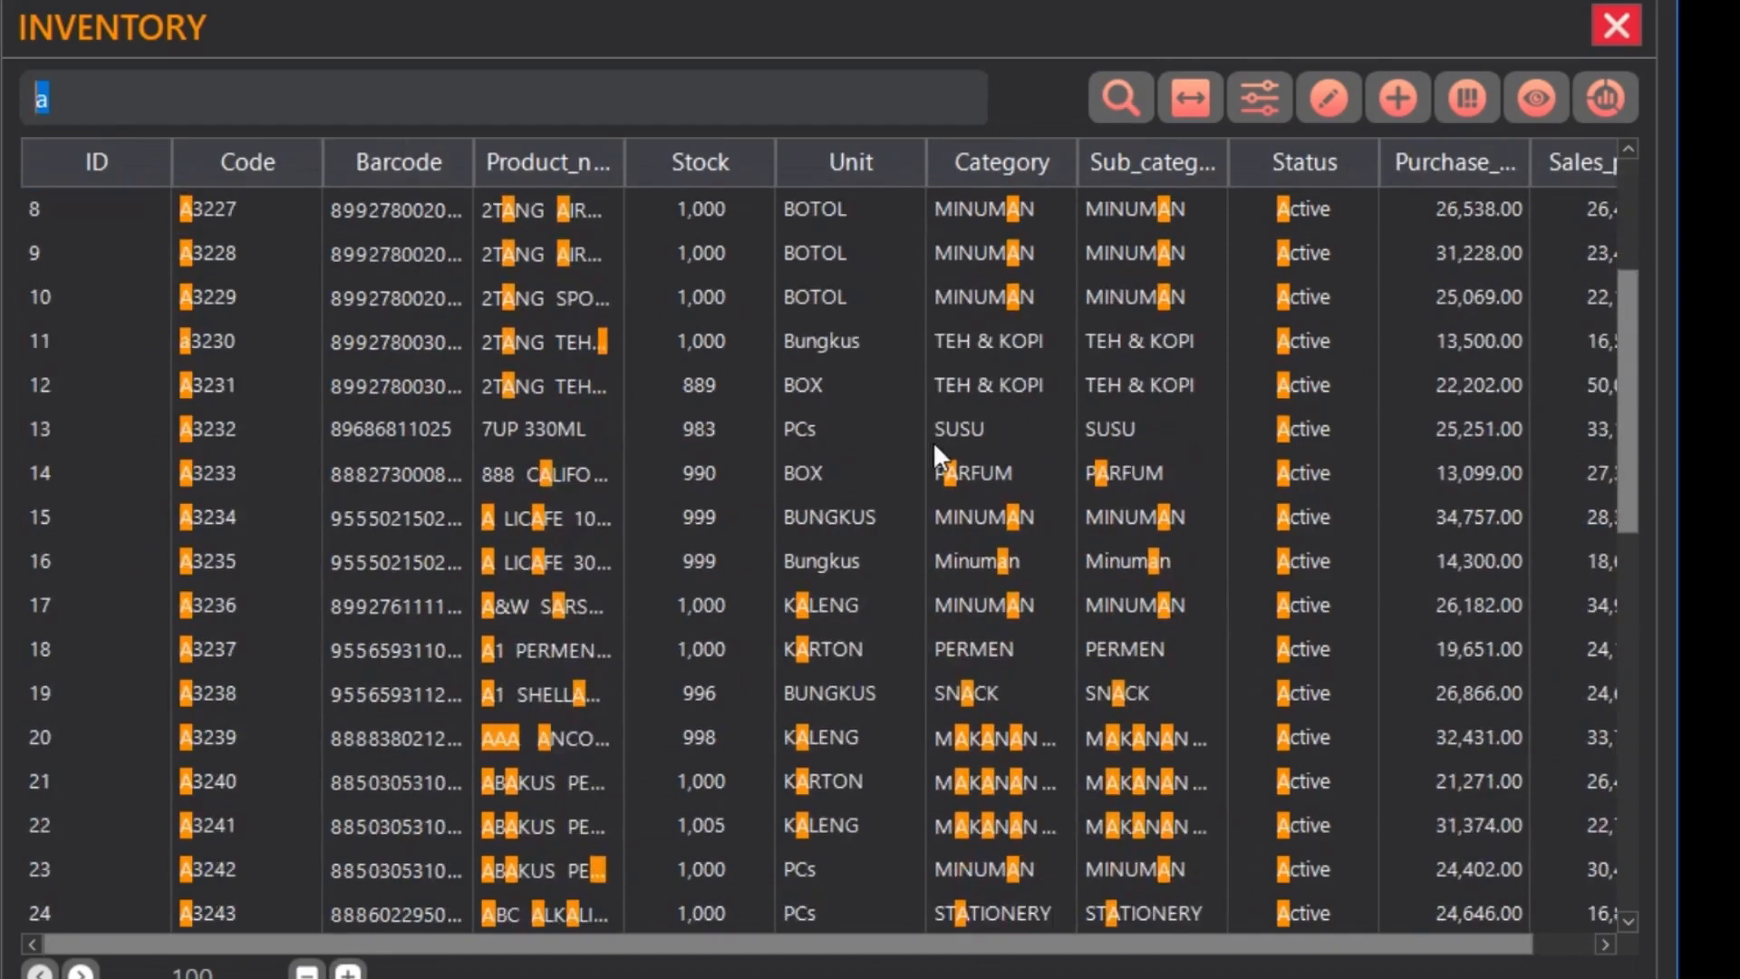
scroll(935, 445, "down", 10)
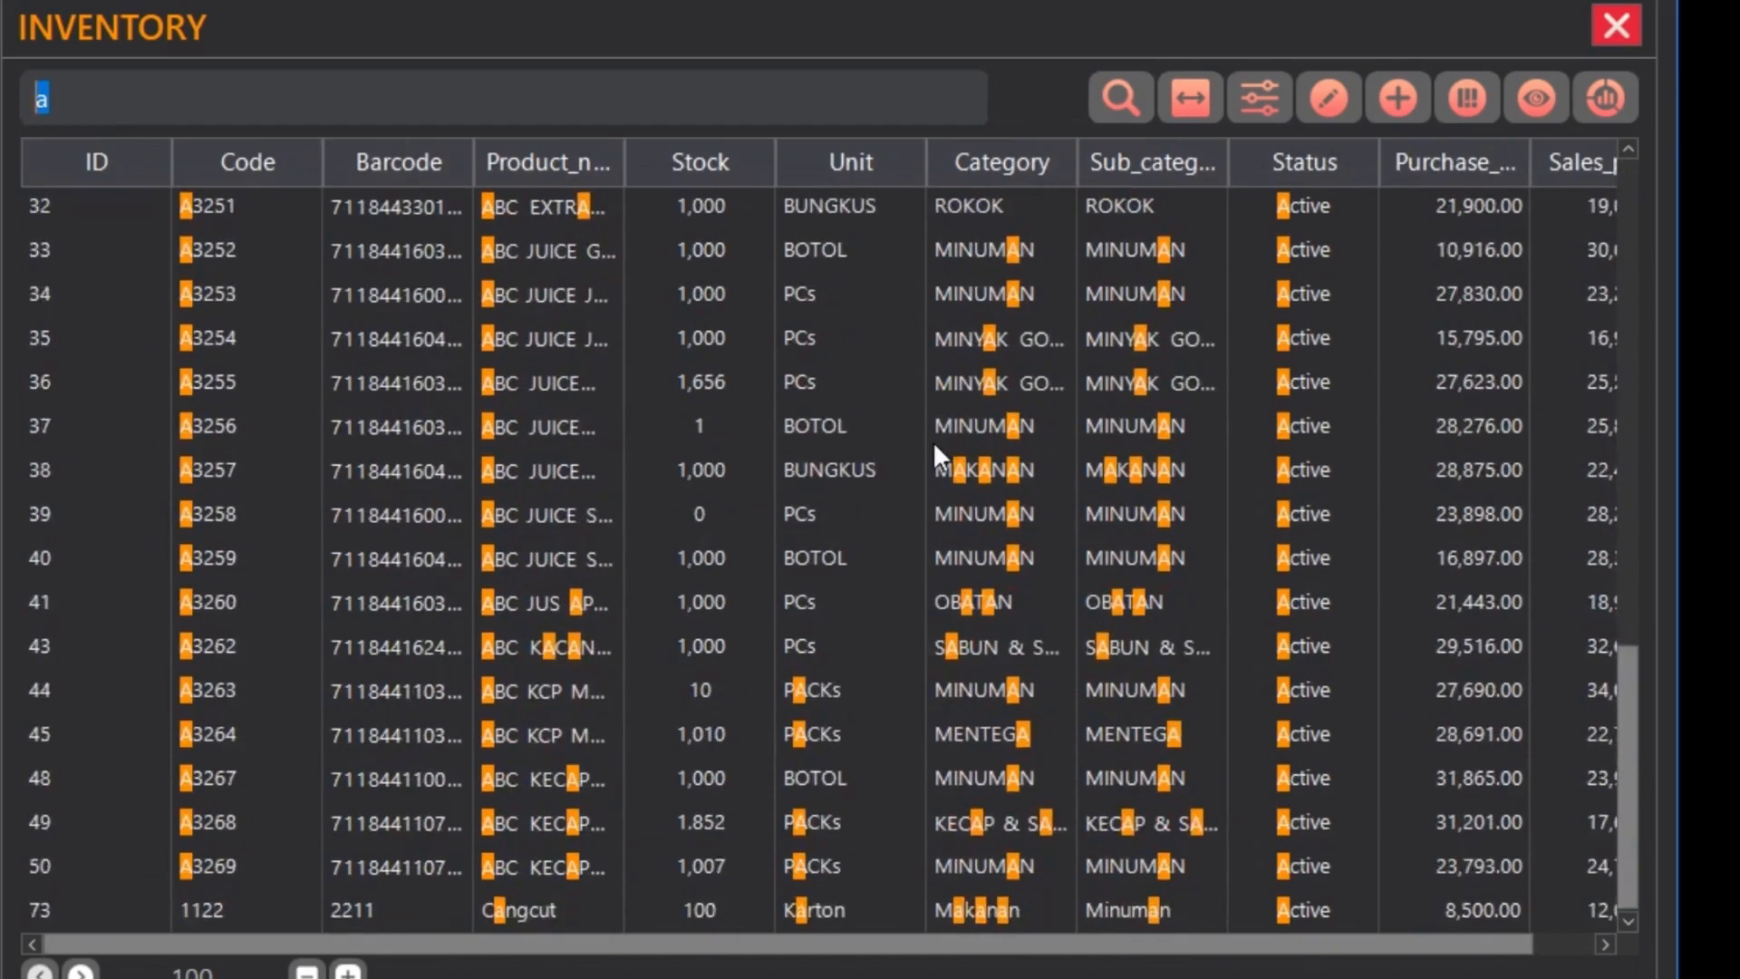
scroll(870, 399, "up", 10)
Step: Extend the search text to "abc" and examine the highlighted product names, selecting a few of the matching rows
left_click(243, 93)
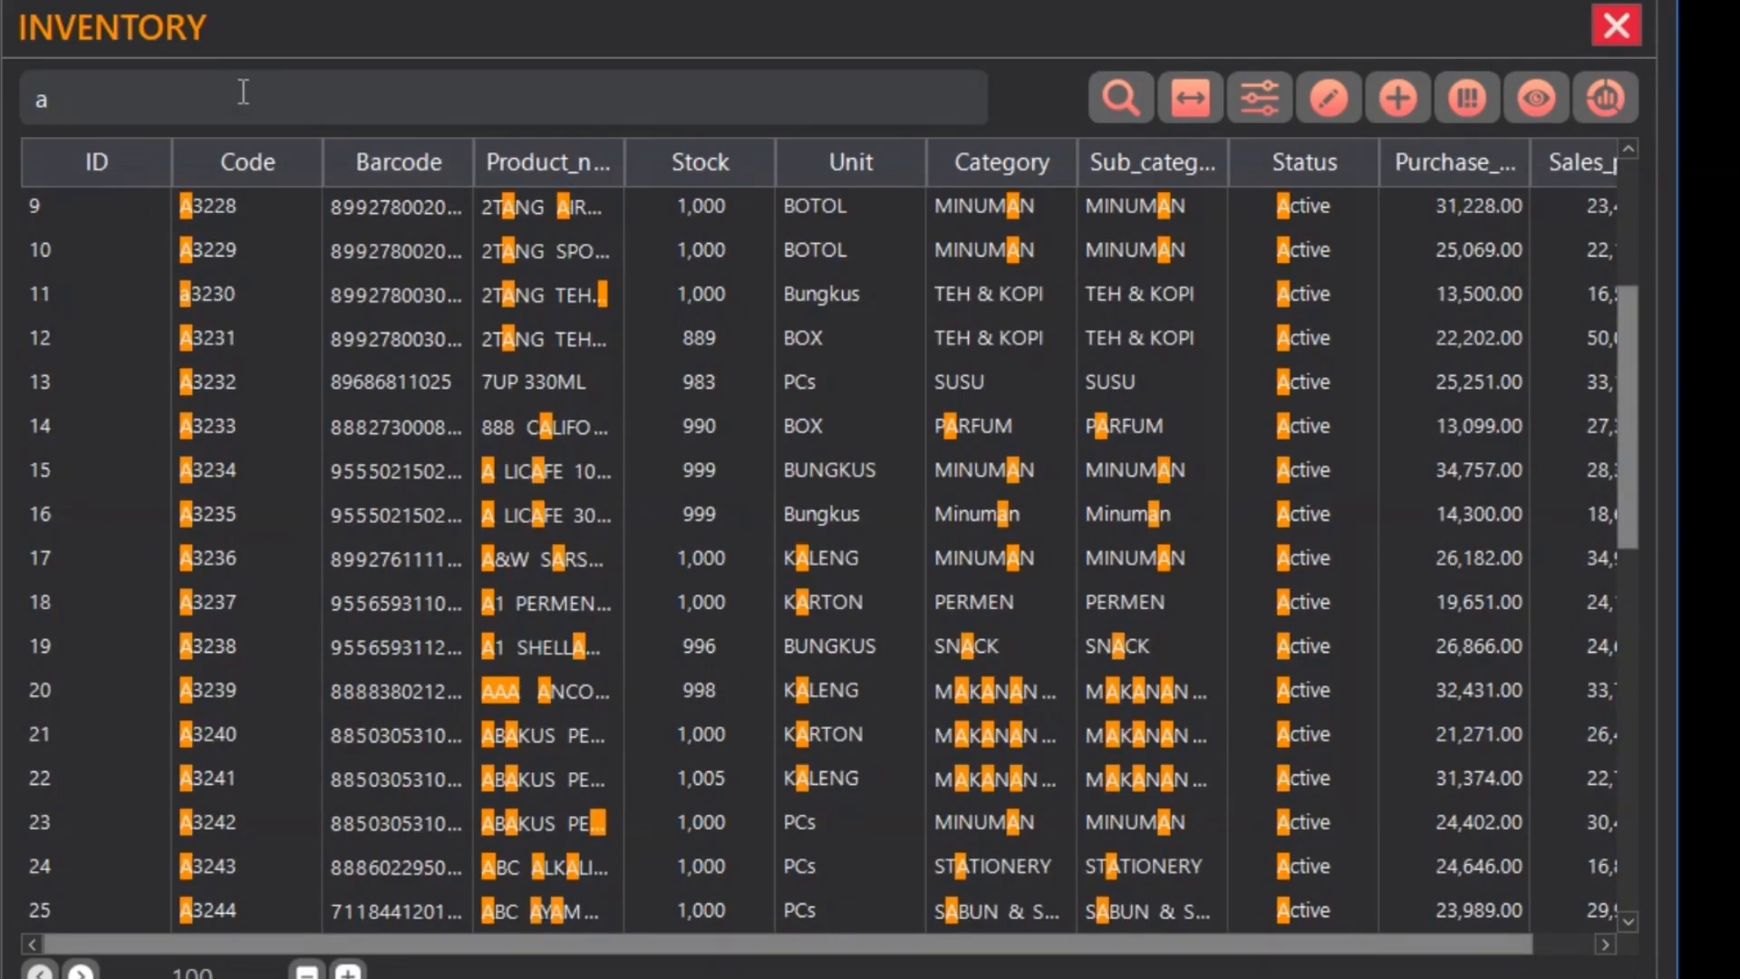
type("bc")
scroll(629, 557, "down", 2)
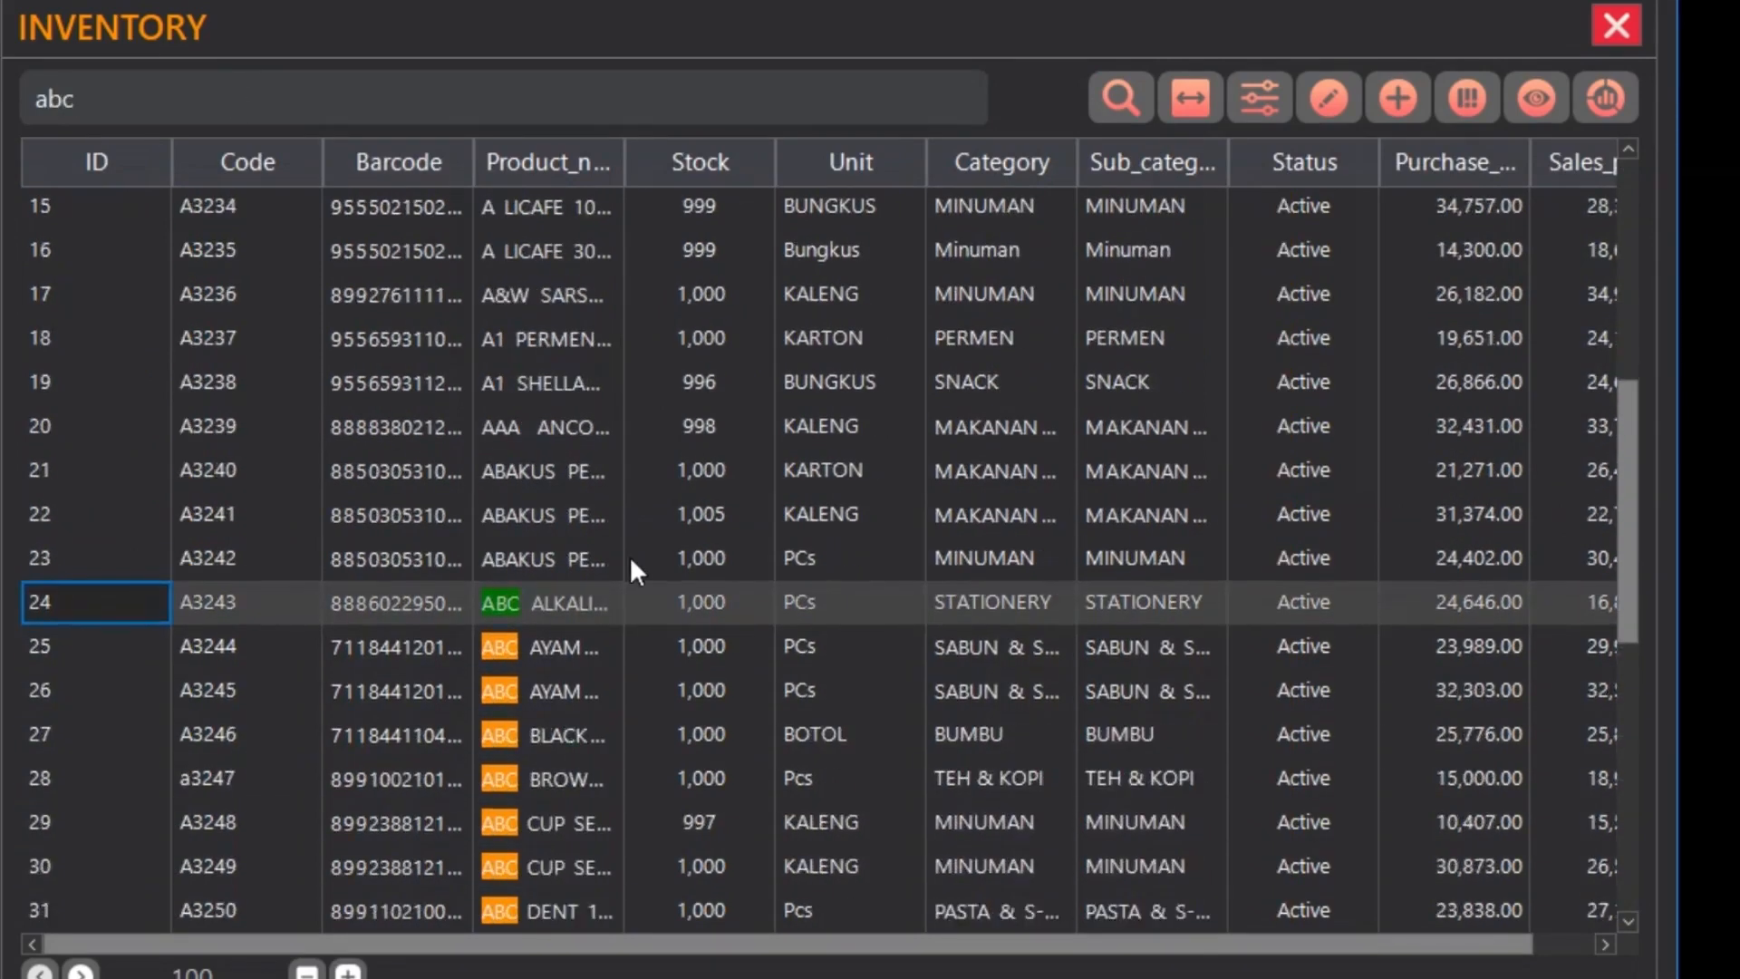
scroll(629, 556, "down", 5)
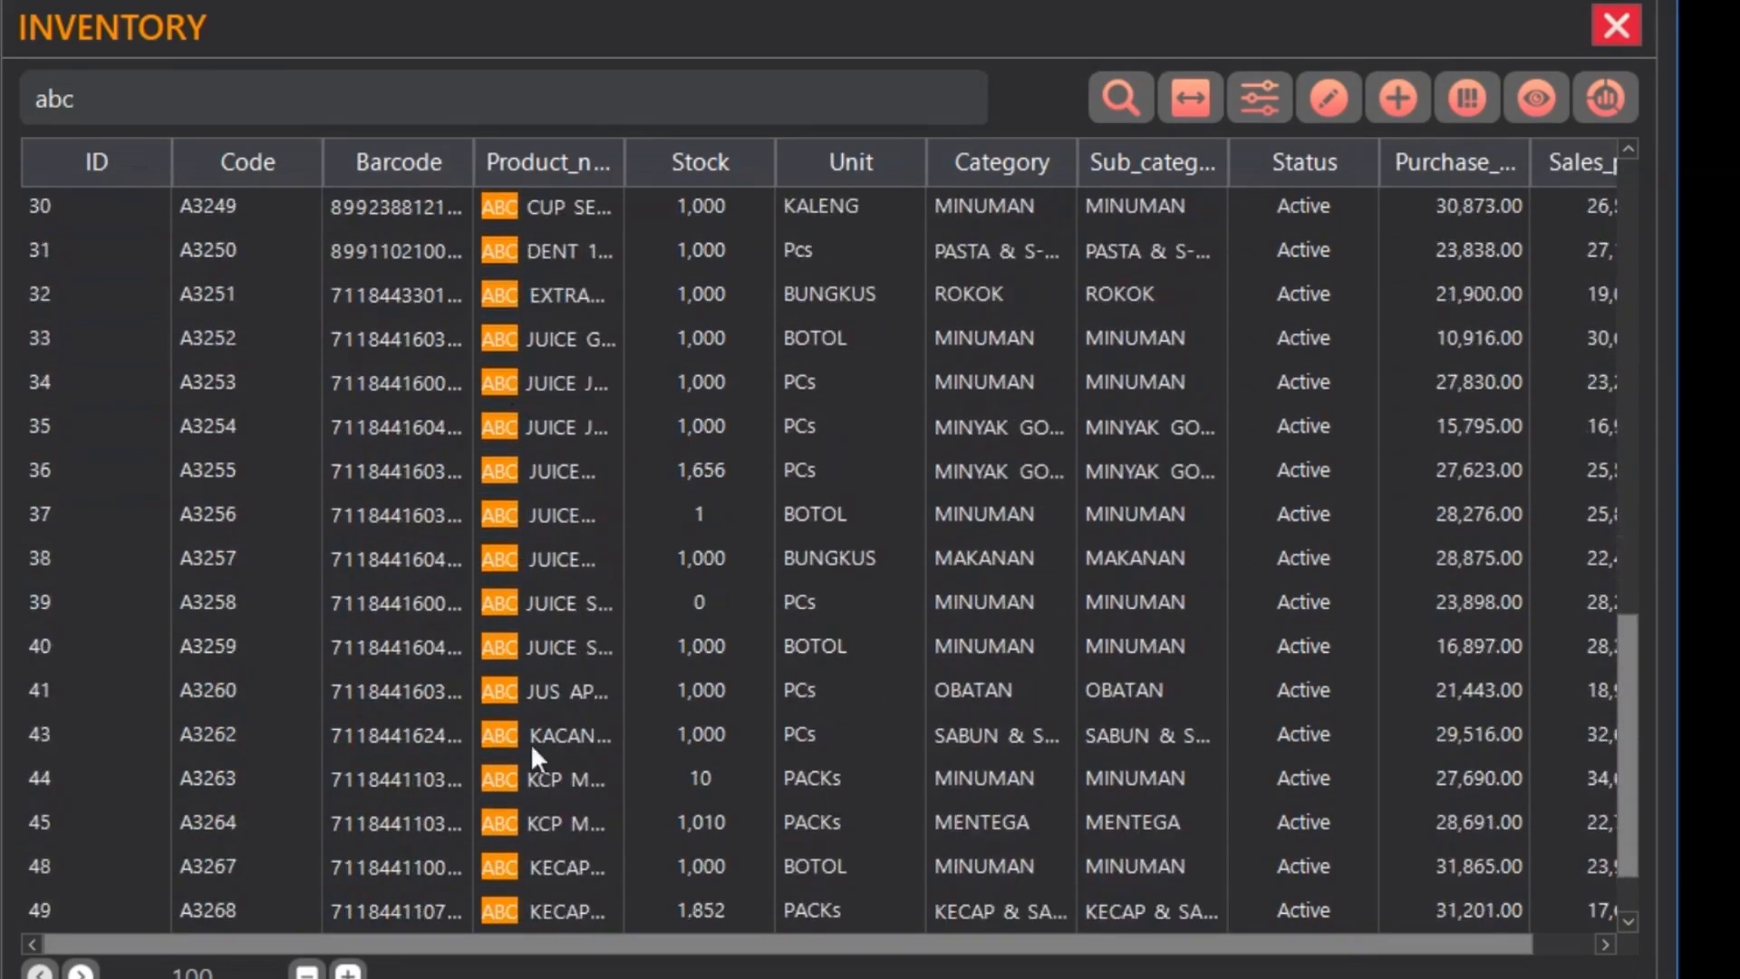
scroll(546, 651, "up", 4)
left_click(578, 482)
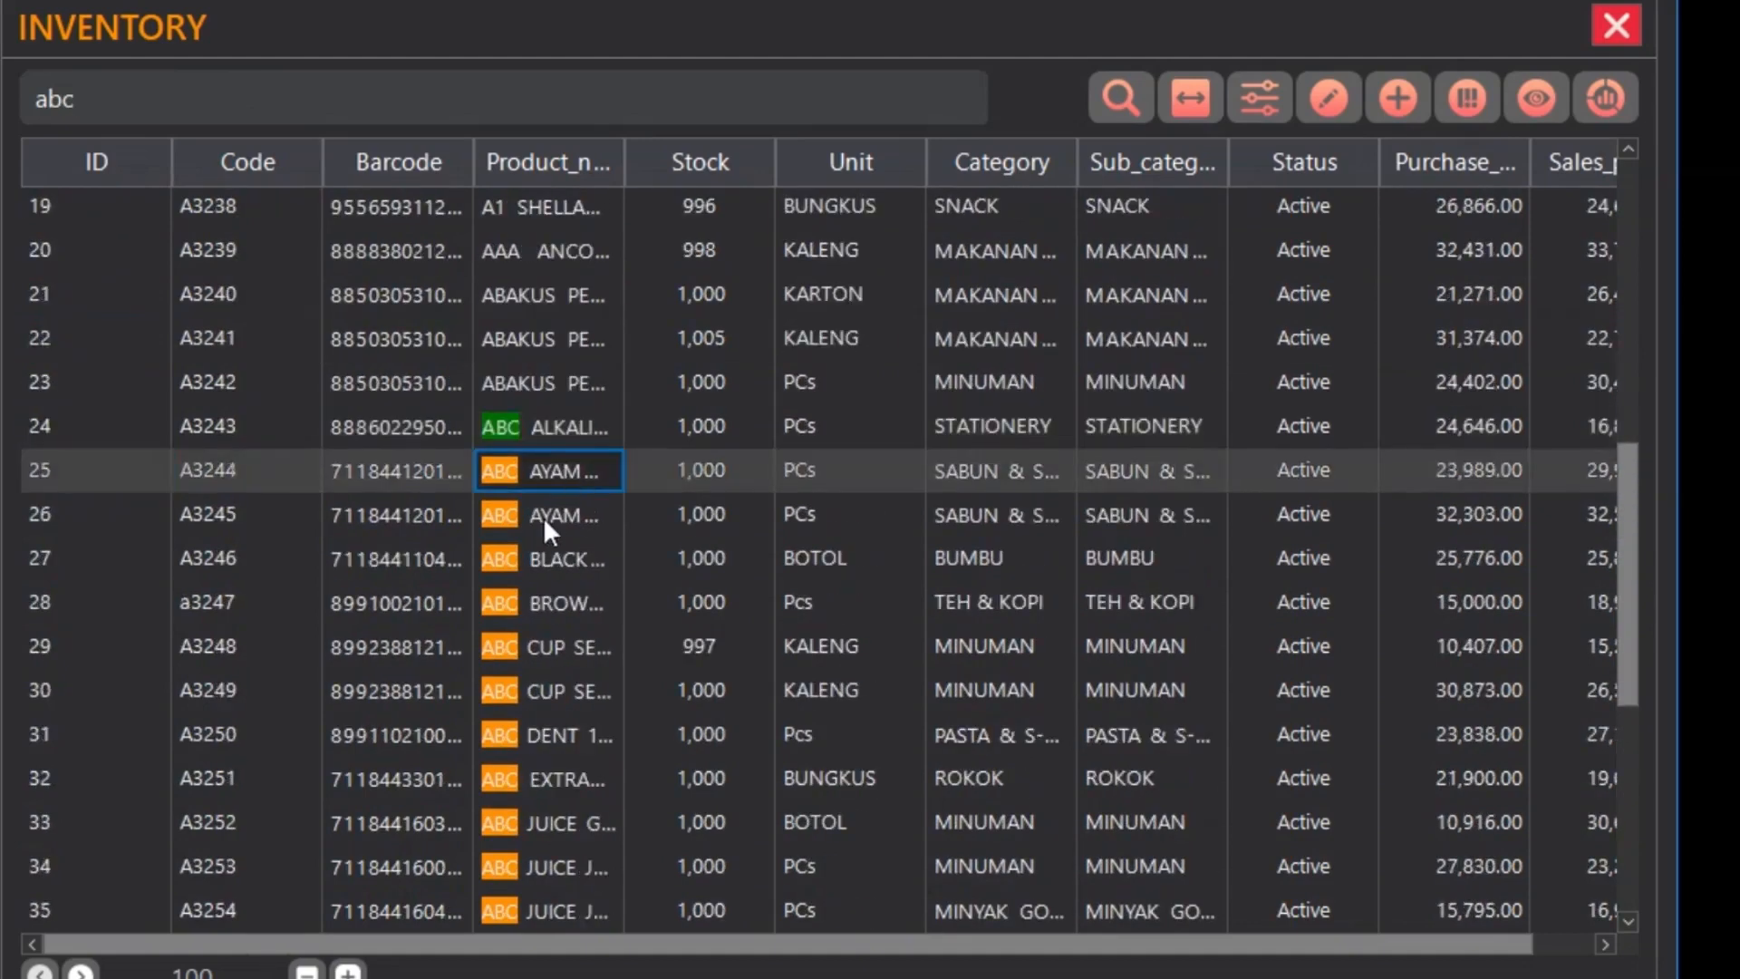
left_click(542, 517)
left_click(520, 611)
scroll(541, 733, "down", 2)
scroll(505, 575, "up", 2)
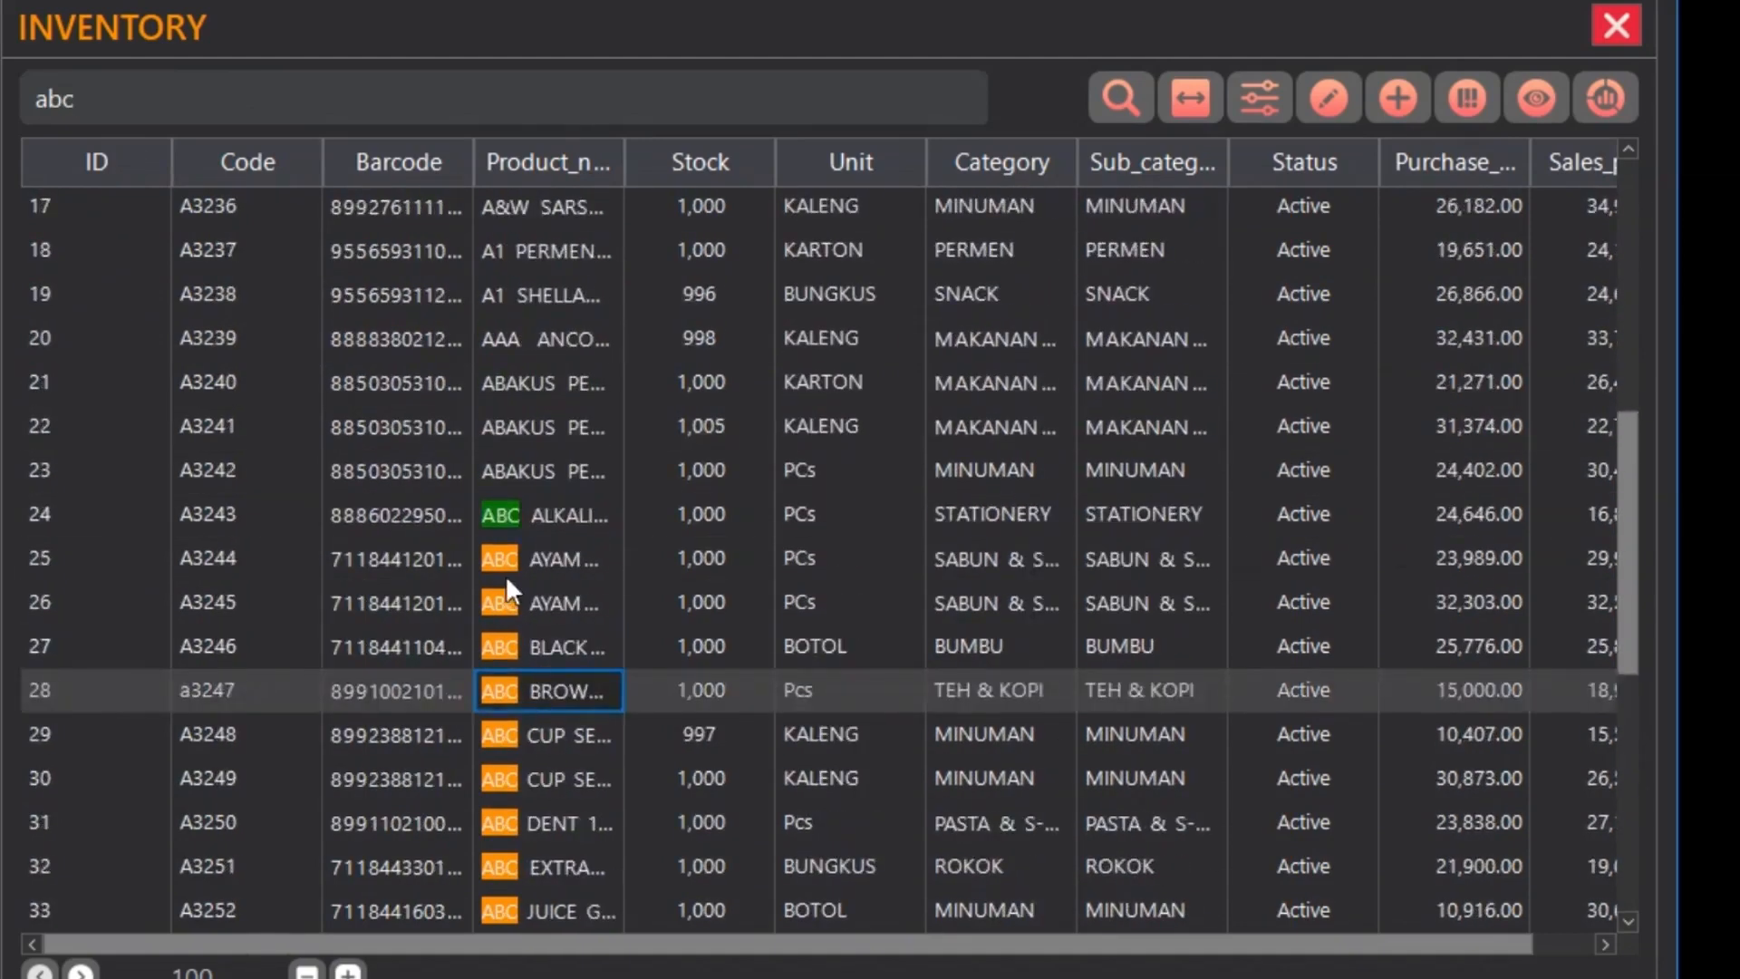
left_click(528, 513)
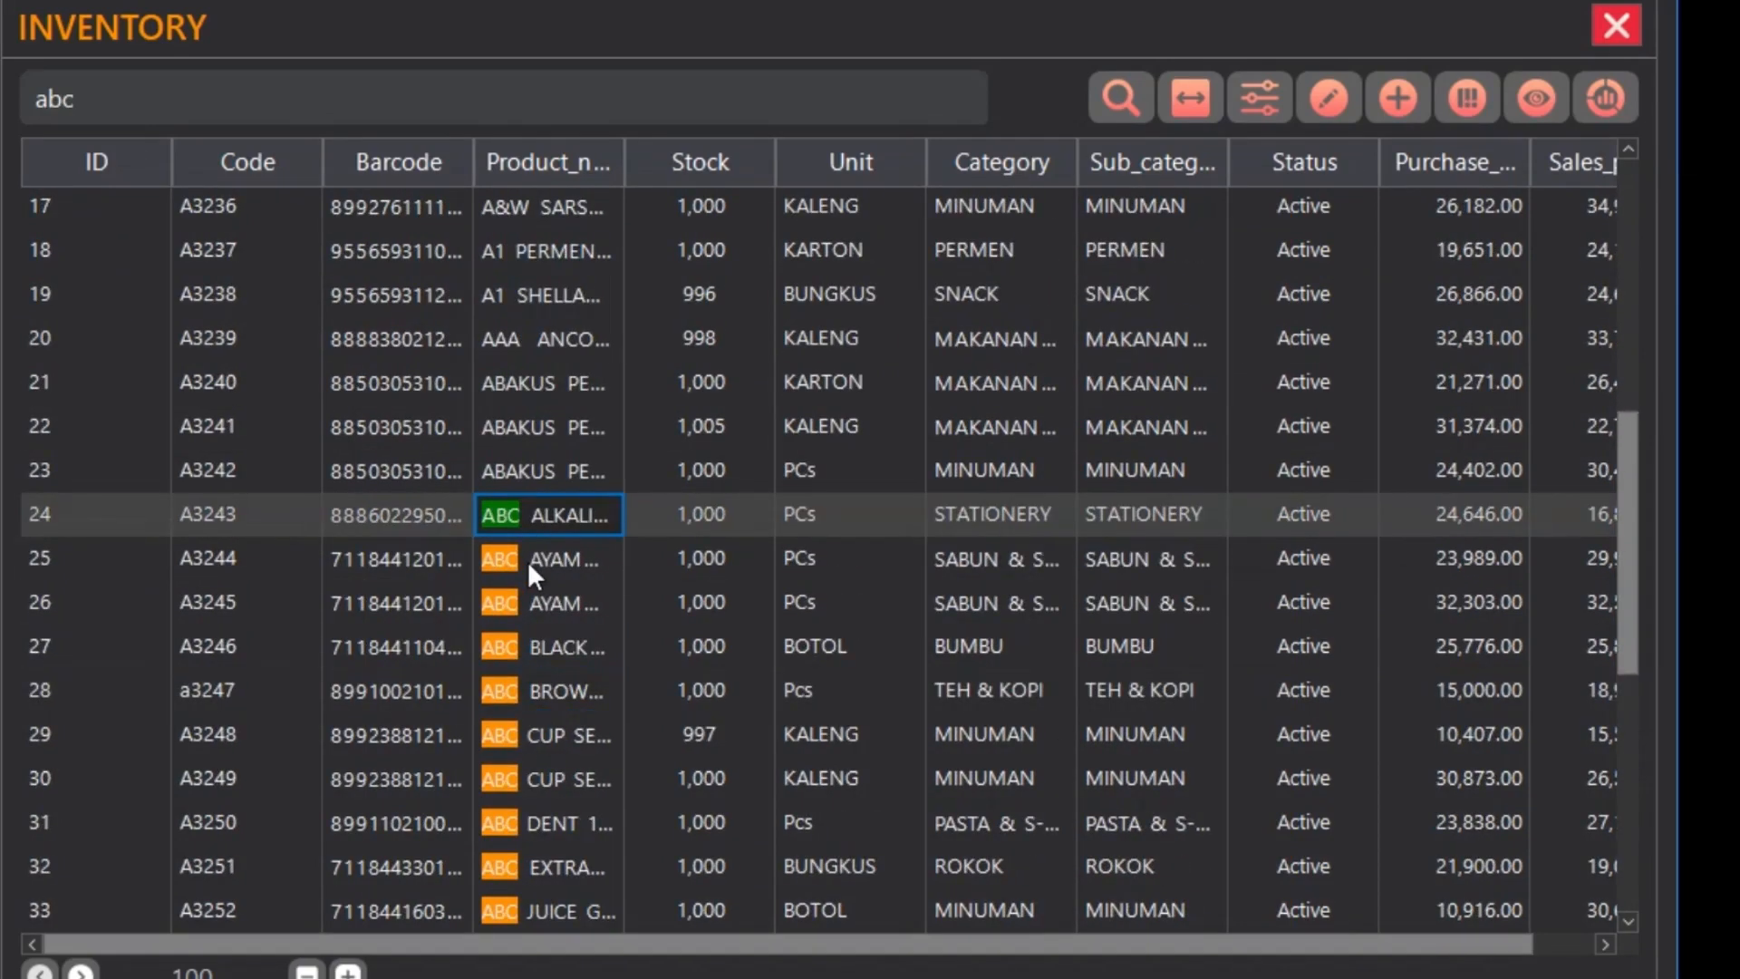
Step: Replace the search text with "pcs" to check highlighting in the Unit column, and clear the search
left_click(655, 92)
key("BackSpace")
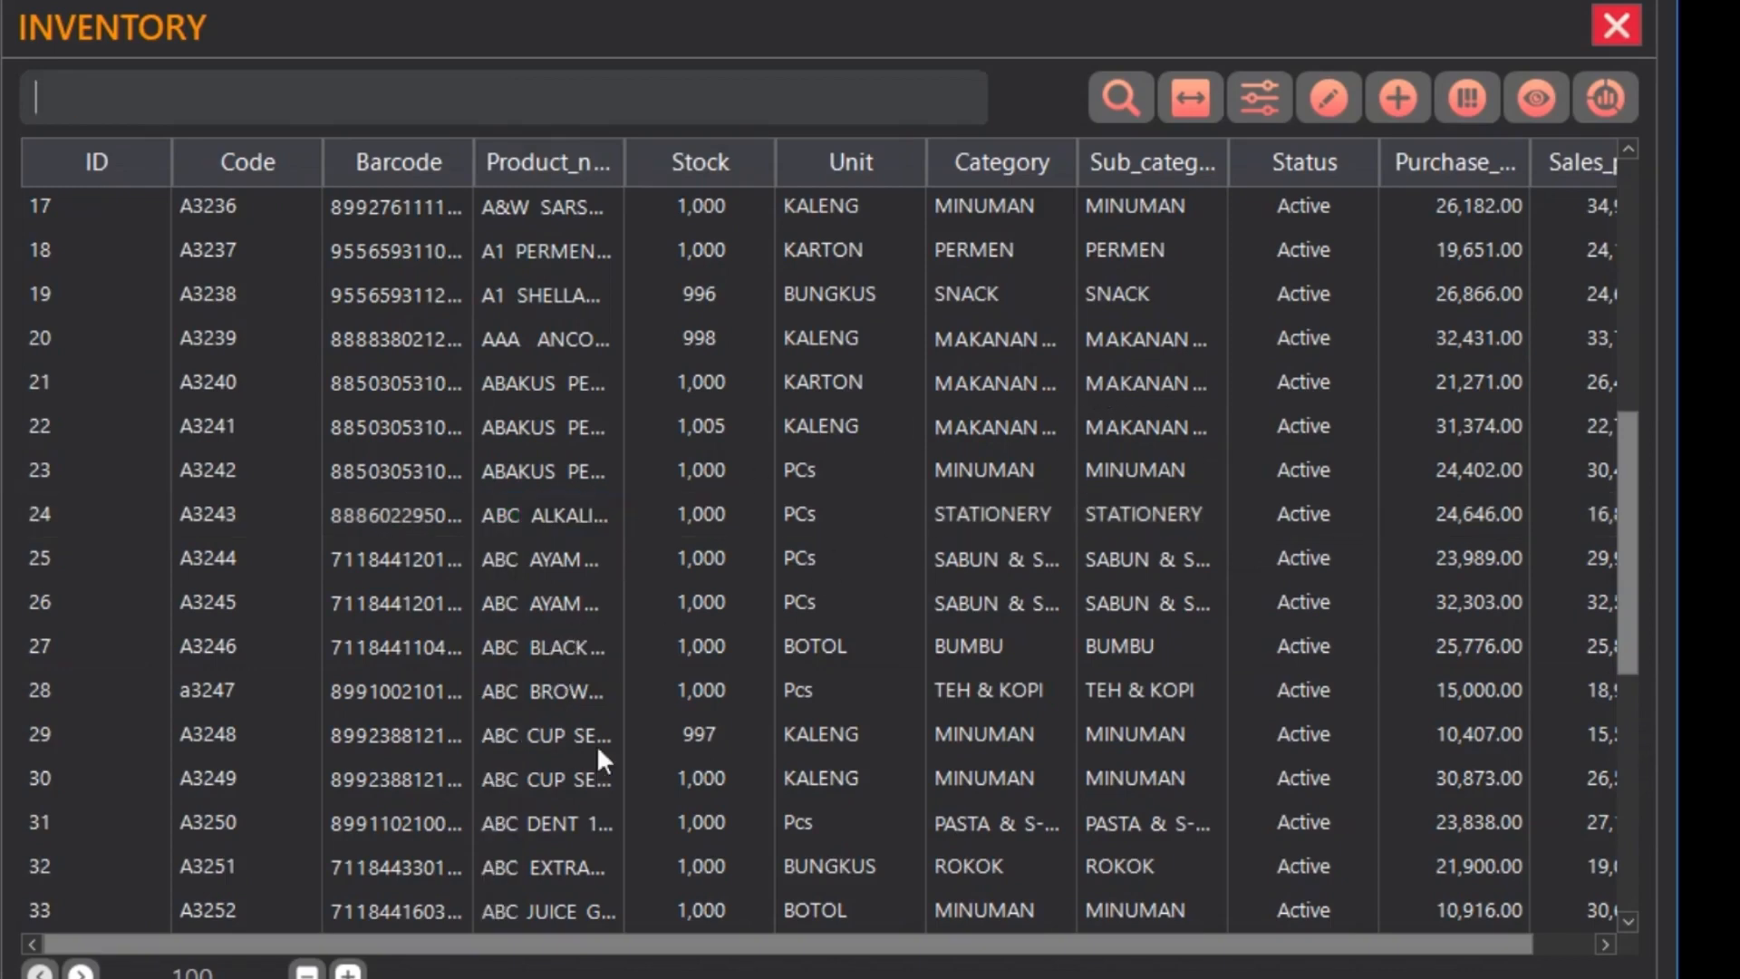
scroll(530, 691, "down", 2)
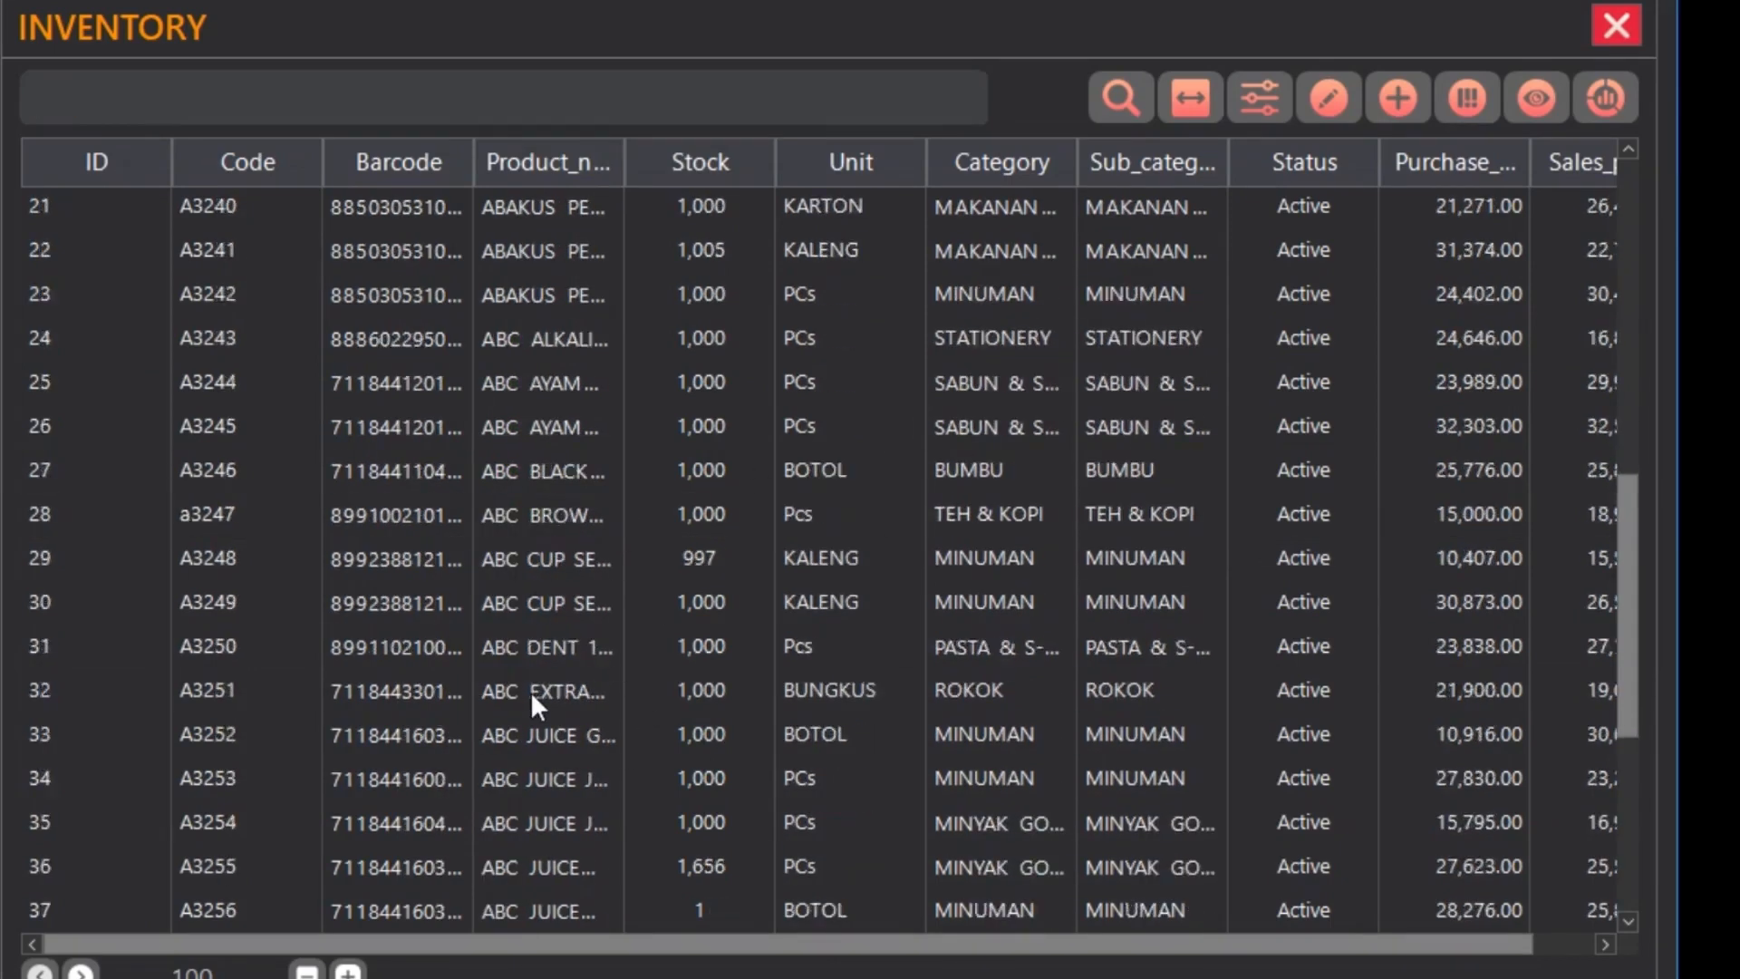
scroll(1155, 471, "up", 2)
scroll(722, 422, "up", 2)
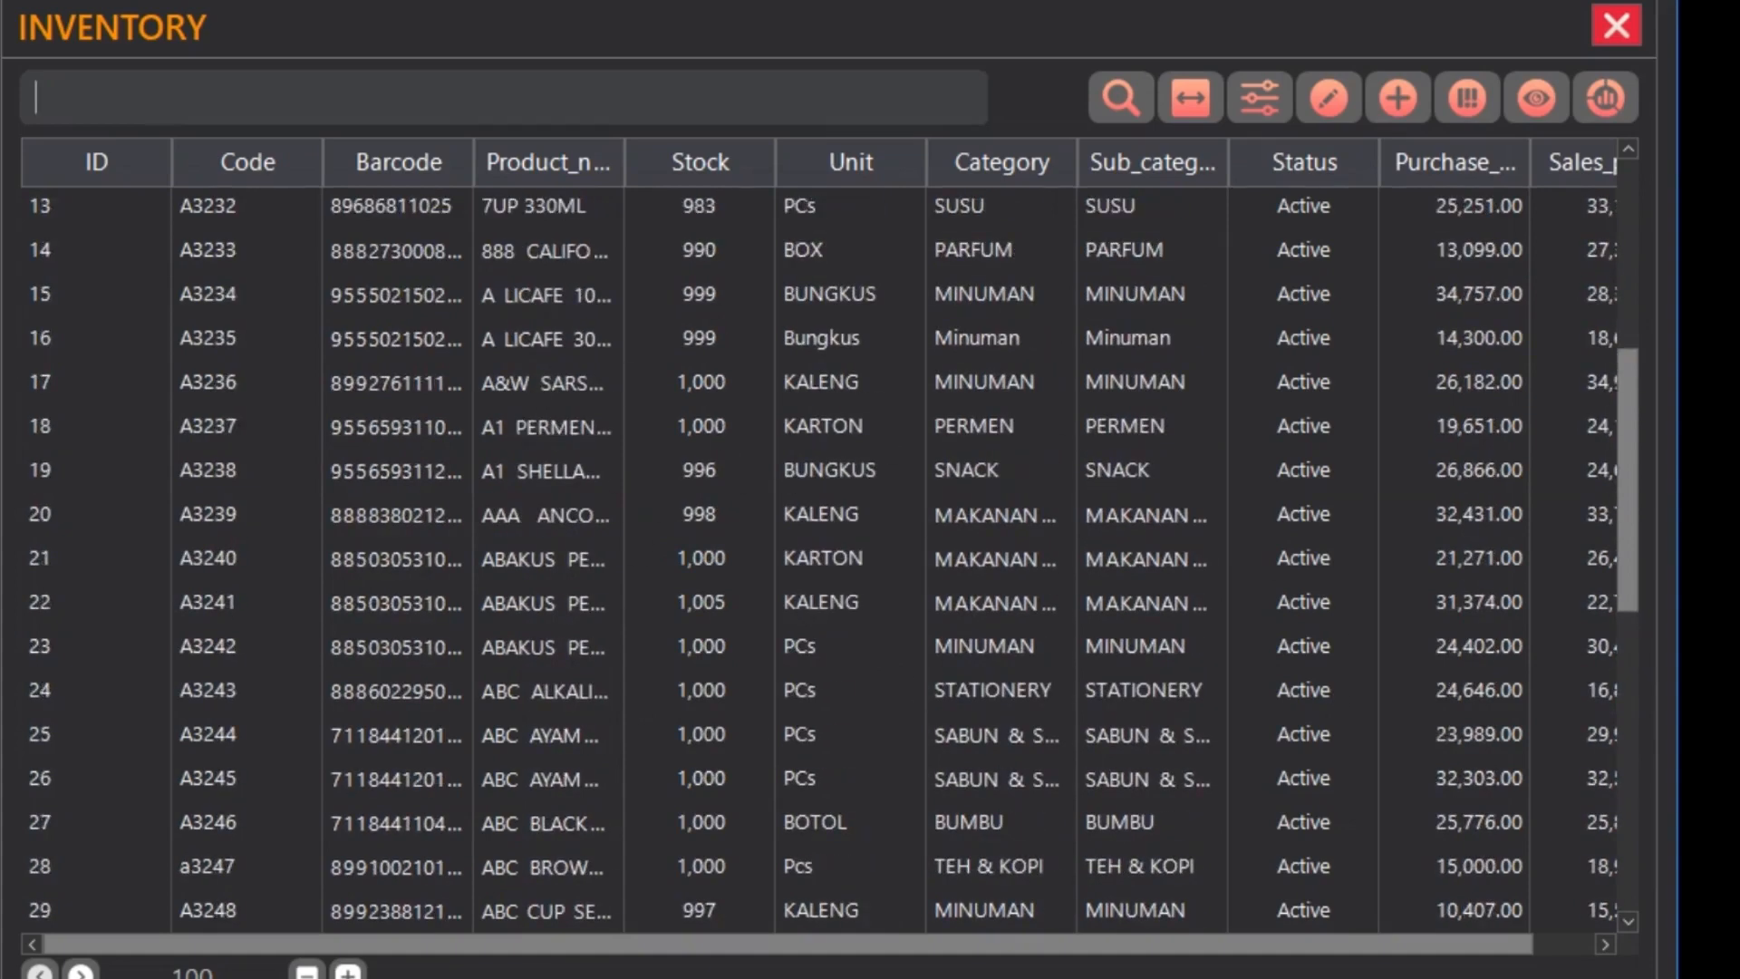
type("pcs")
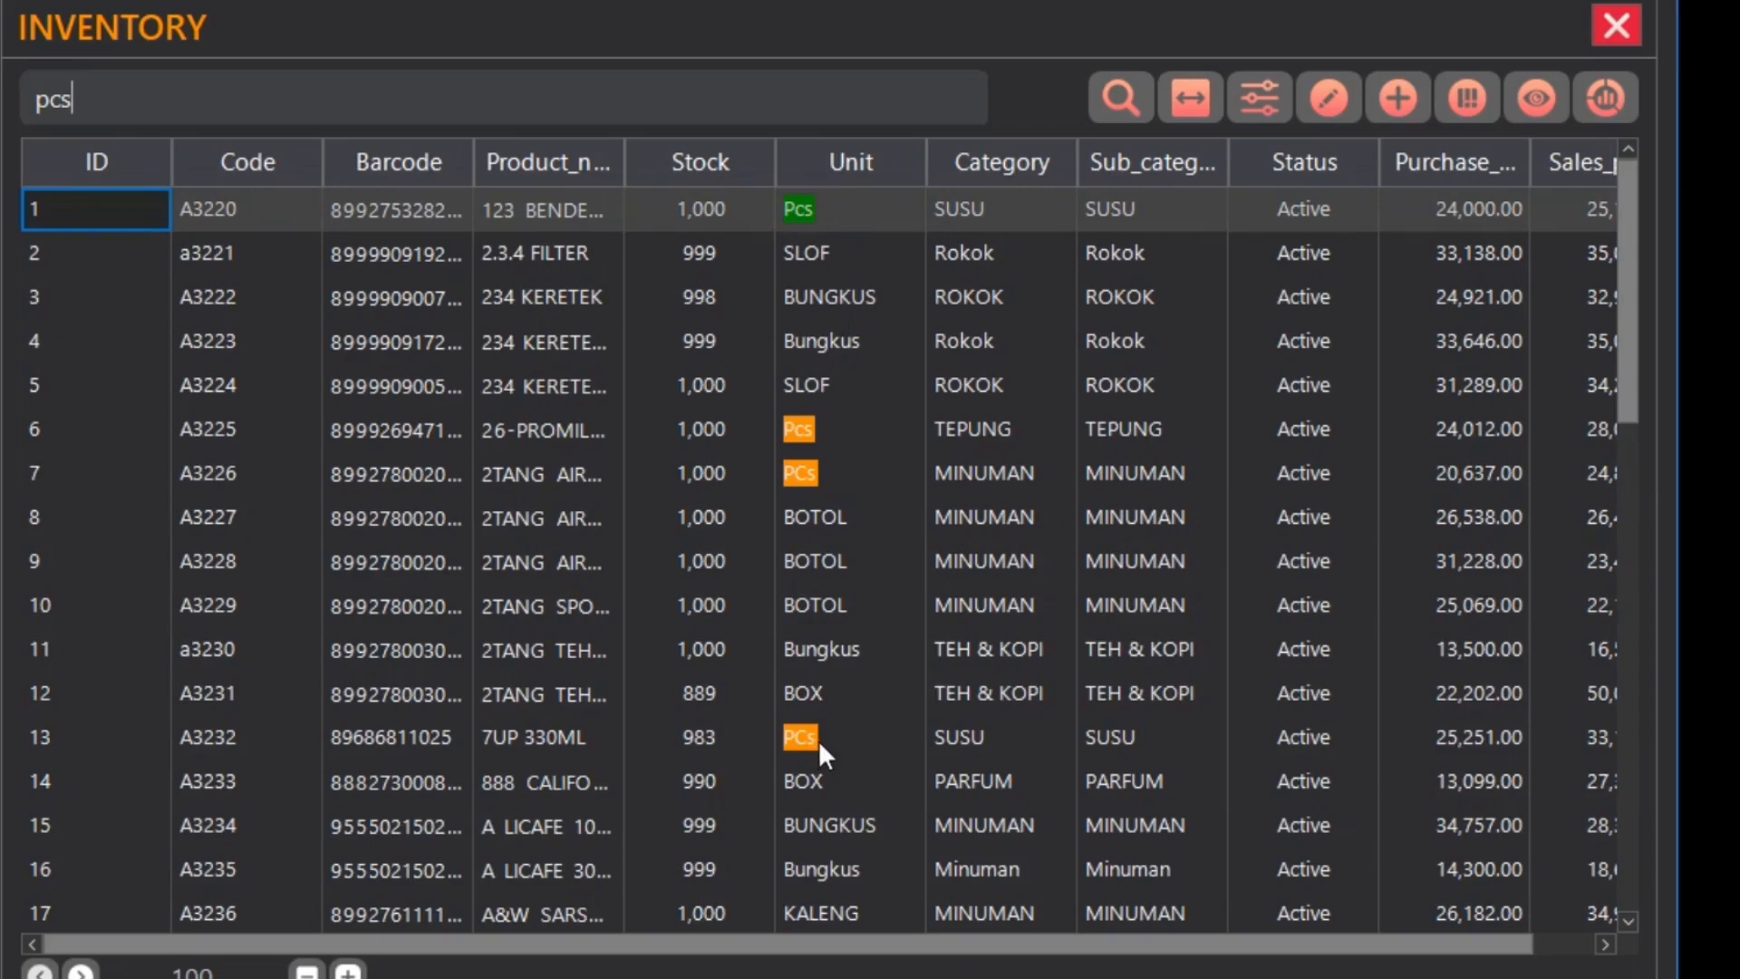
key("BackSpace")
key("BackSpace")
key("BackSpace")
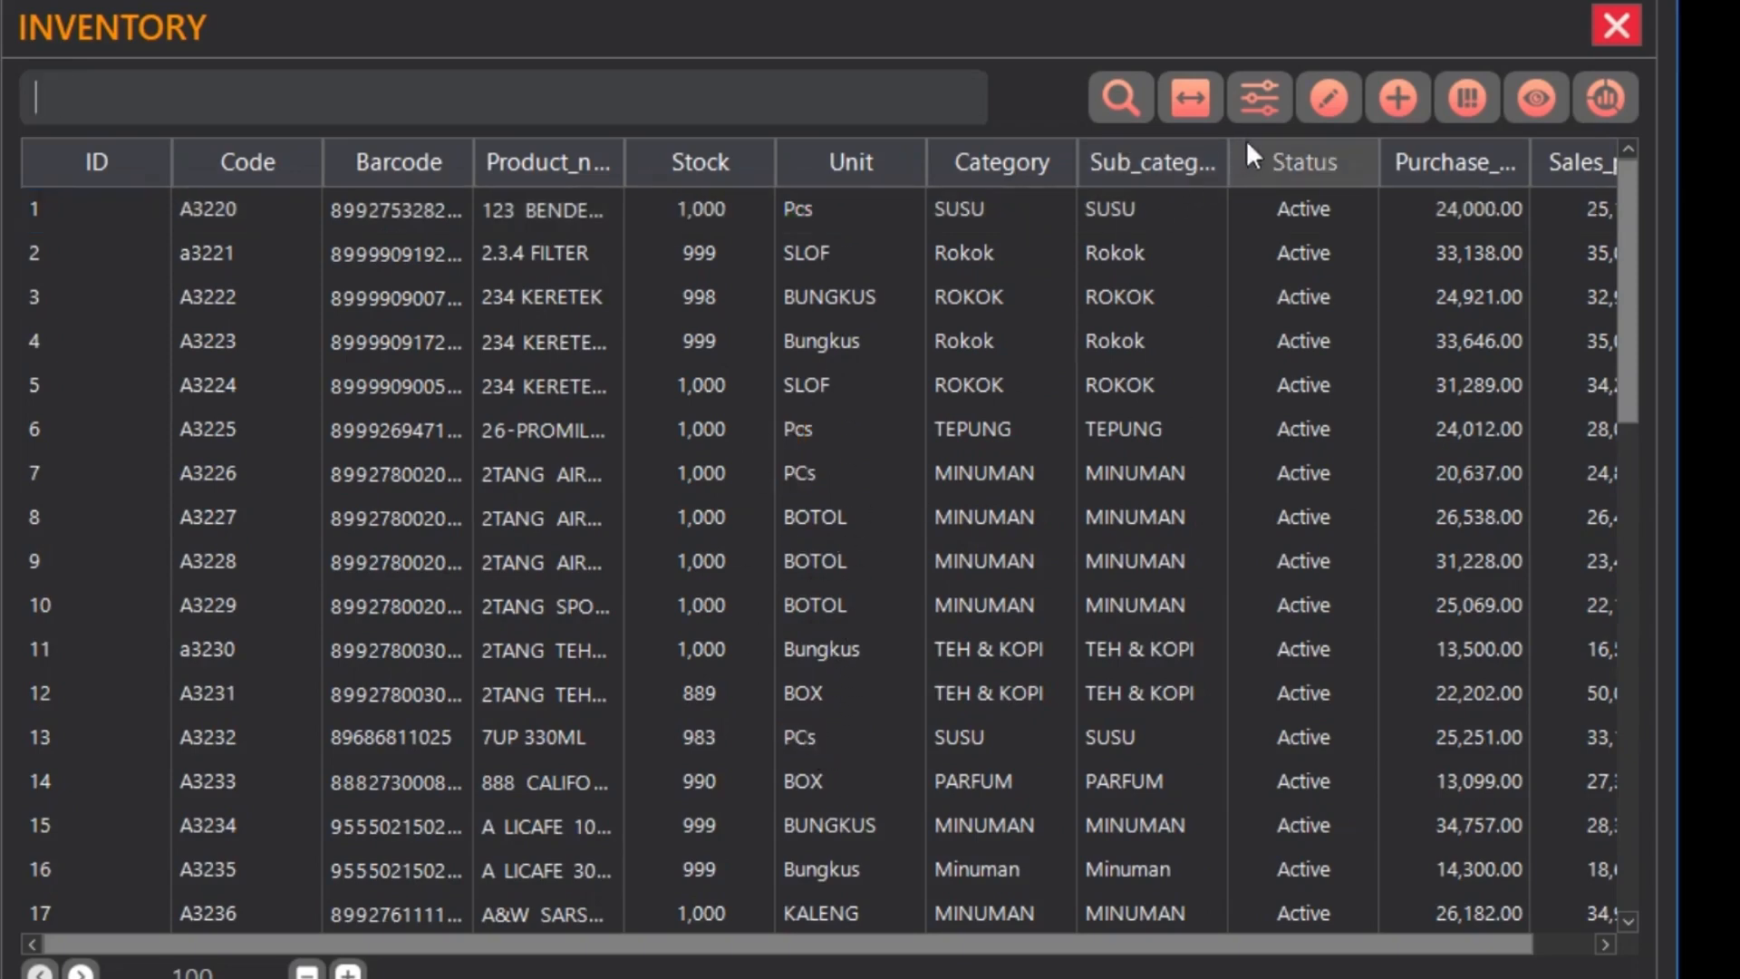
Step: Limit the inventory search to the Code field in the table settings
left_click(1261, 106)
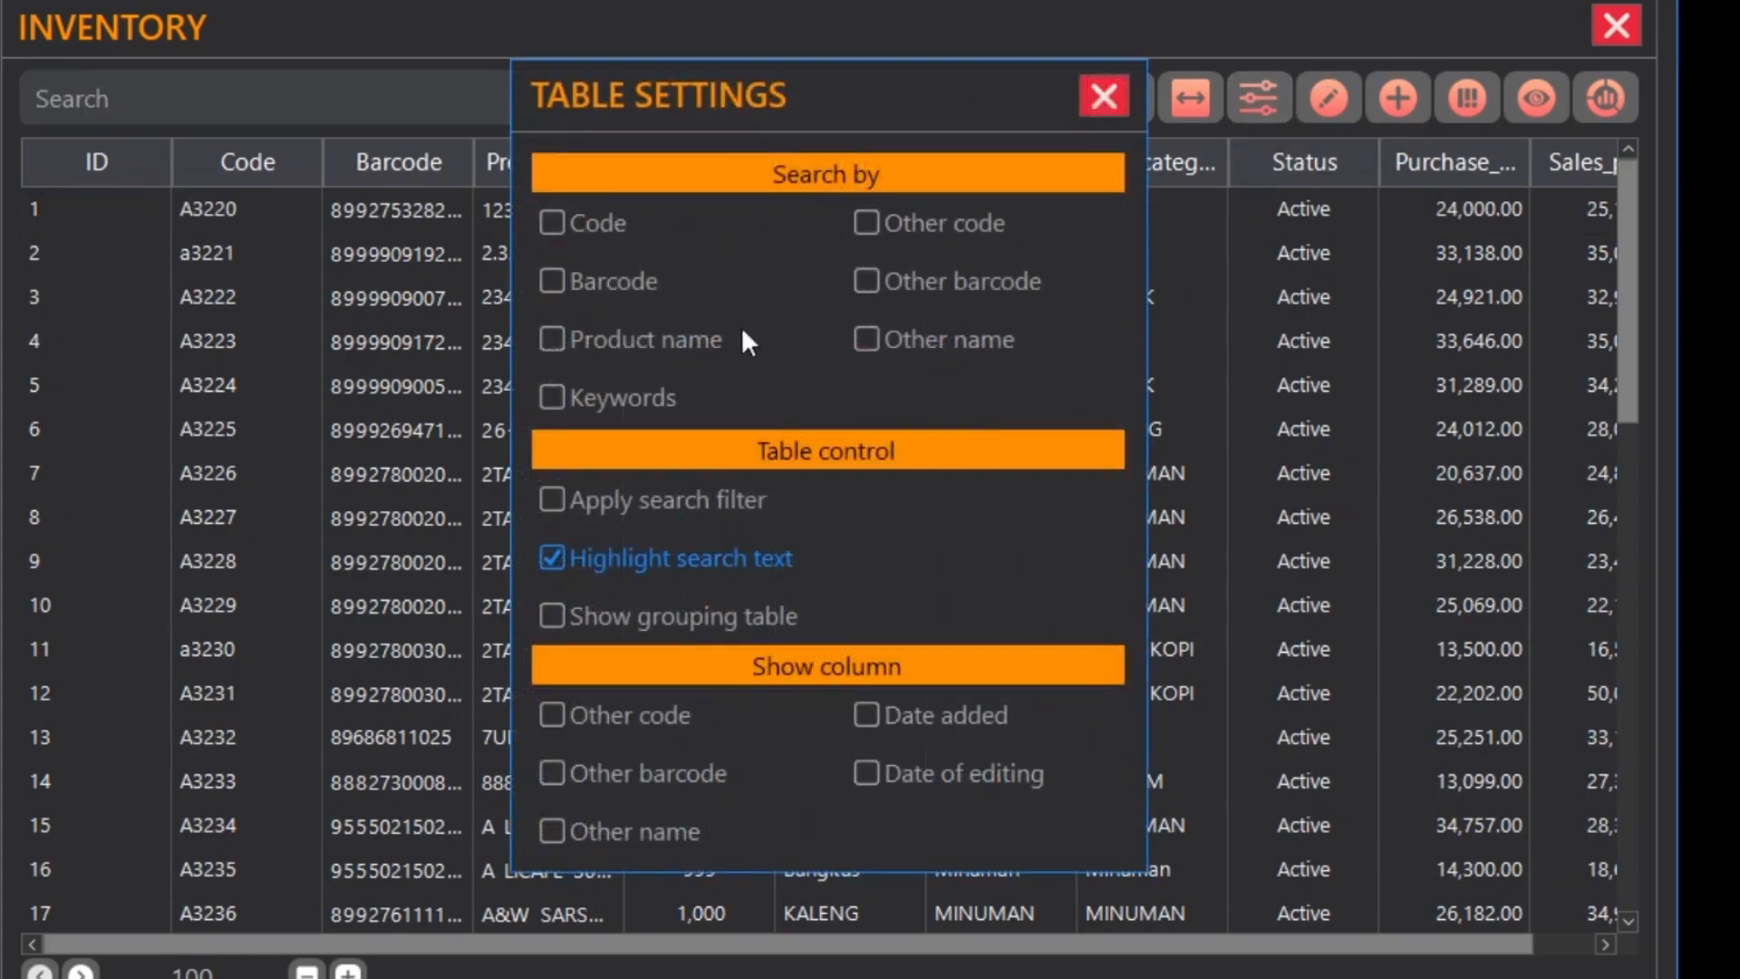
left_click(553, 224)
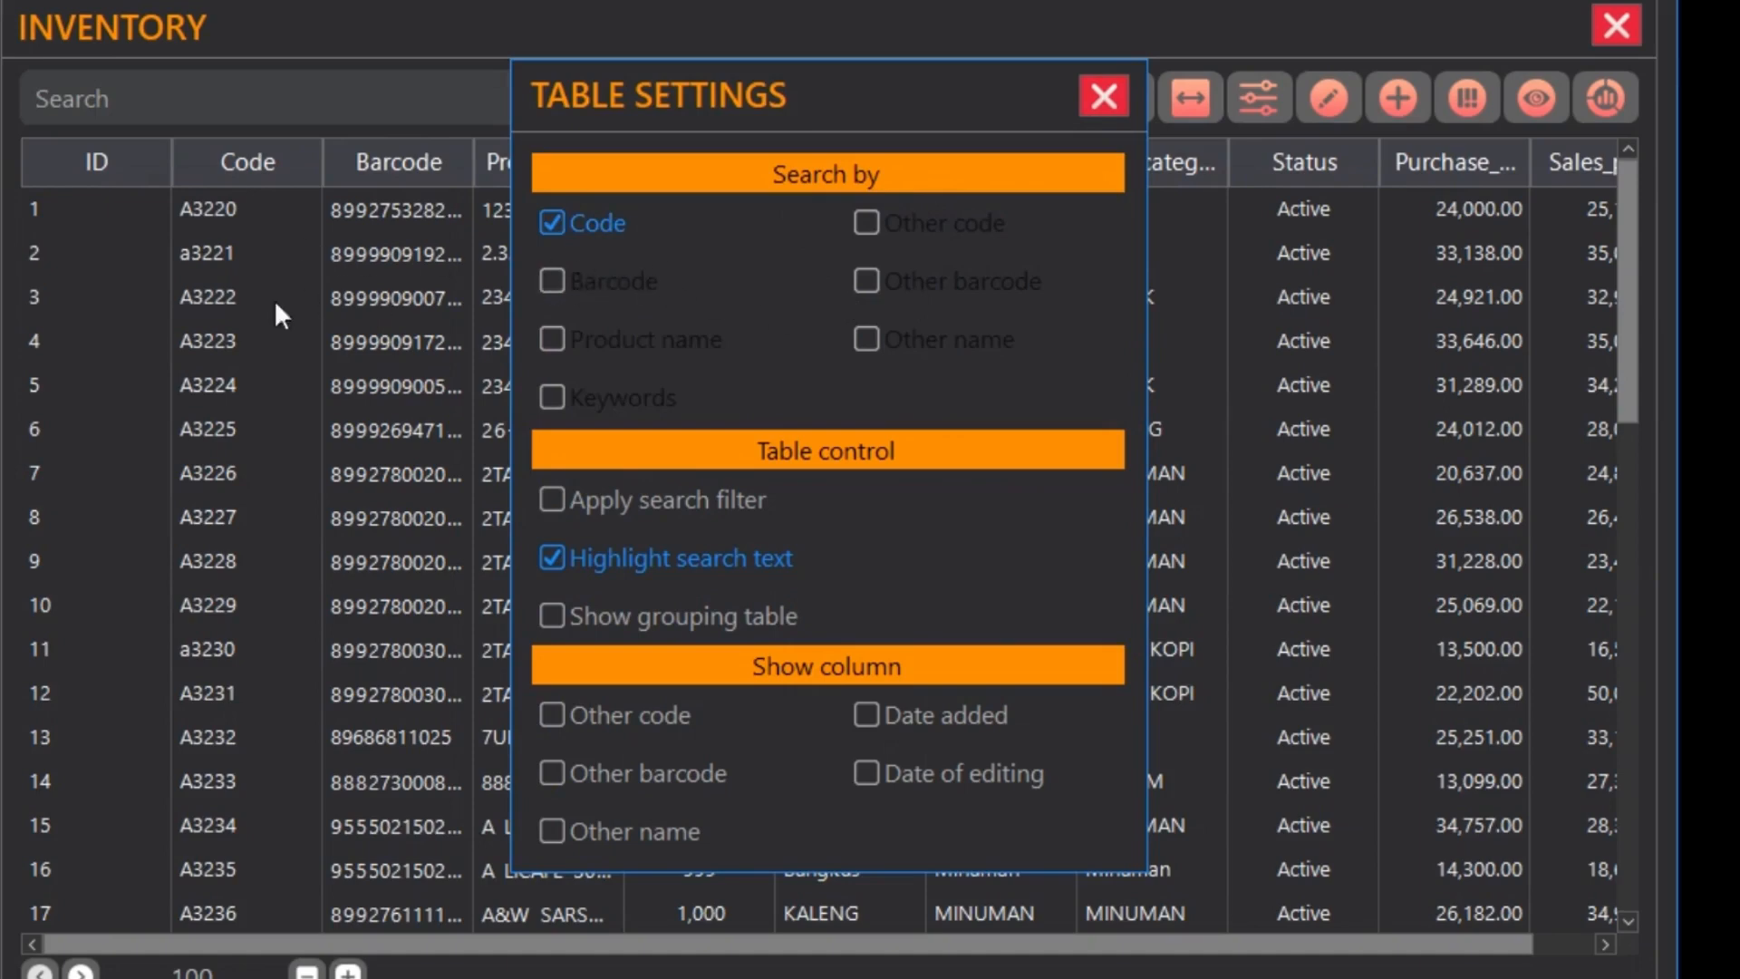
left_click(1104, 95)
Step: Search the inventory for code a3221, shorten the text to "a322", and review the highlighted codes
left_click(351, 97)
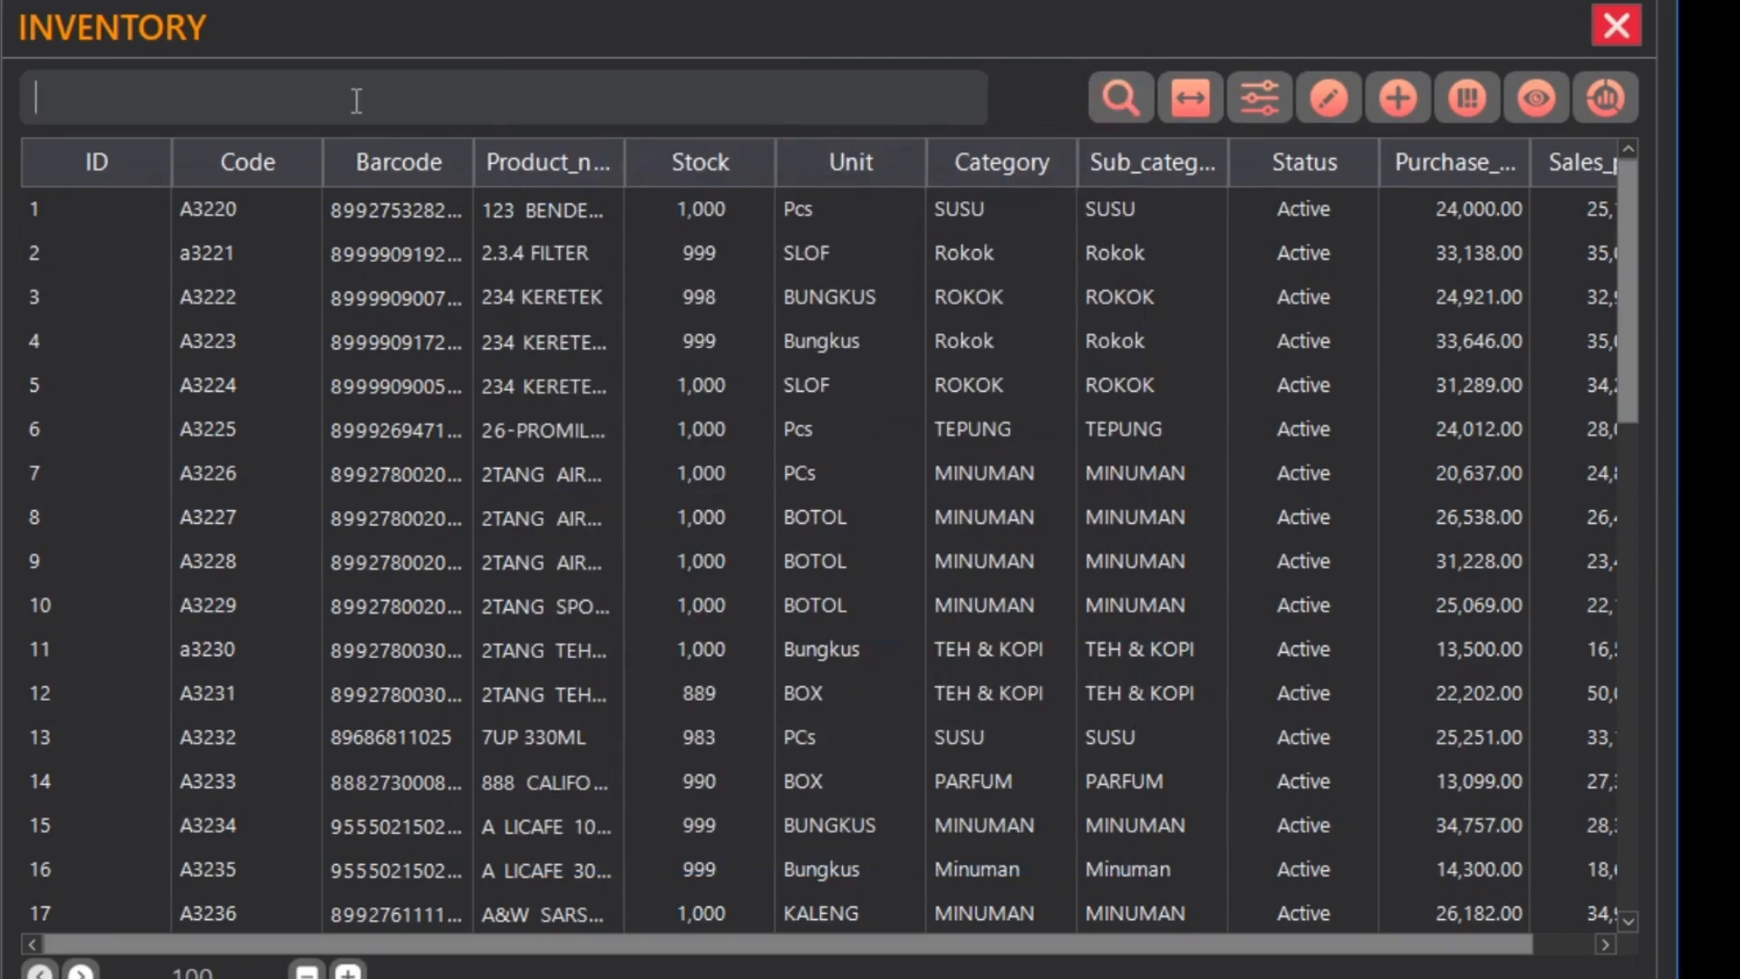
type("a3221")
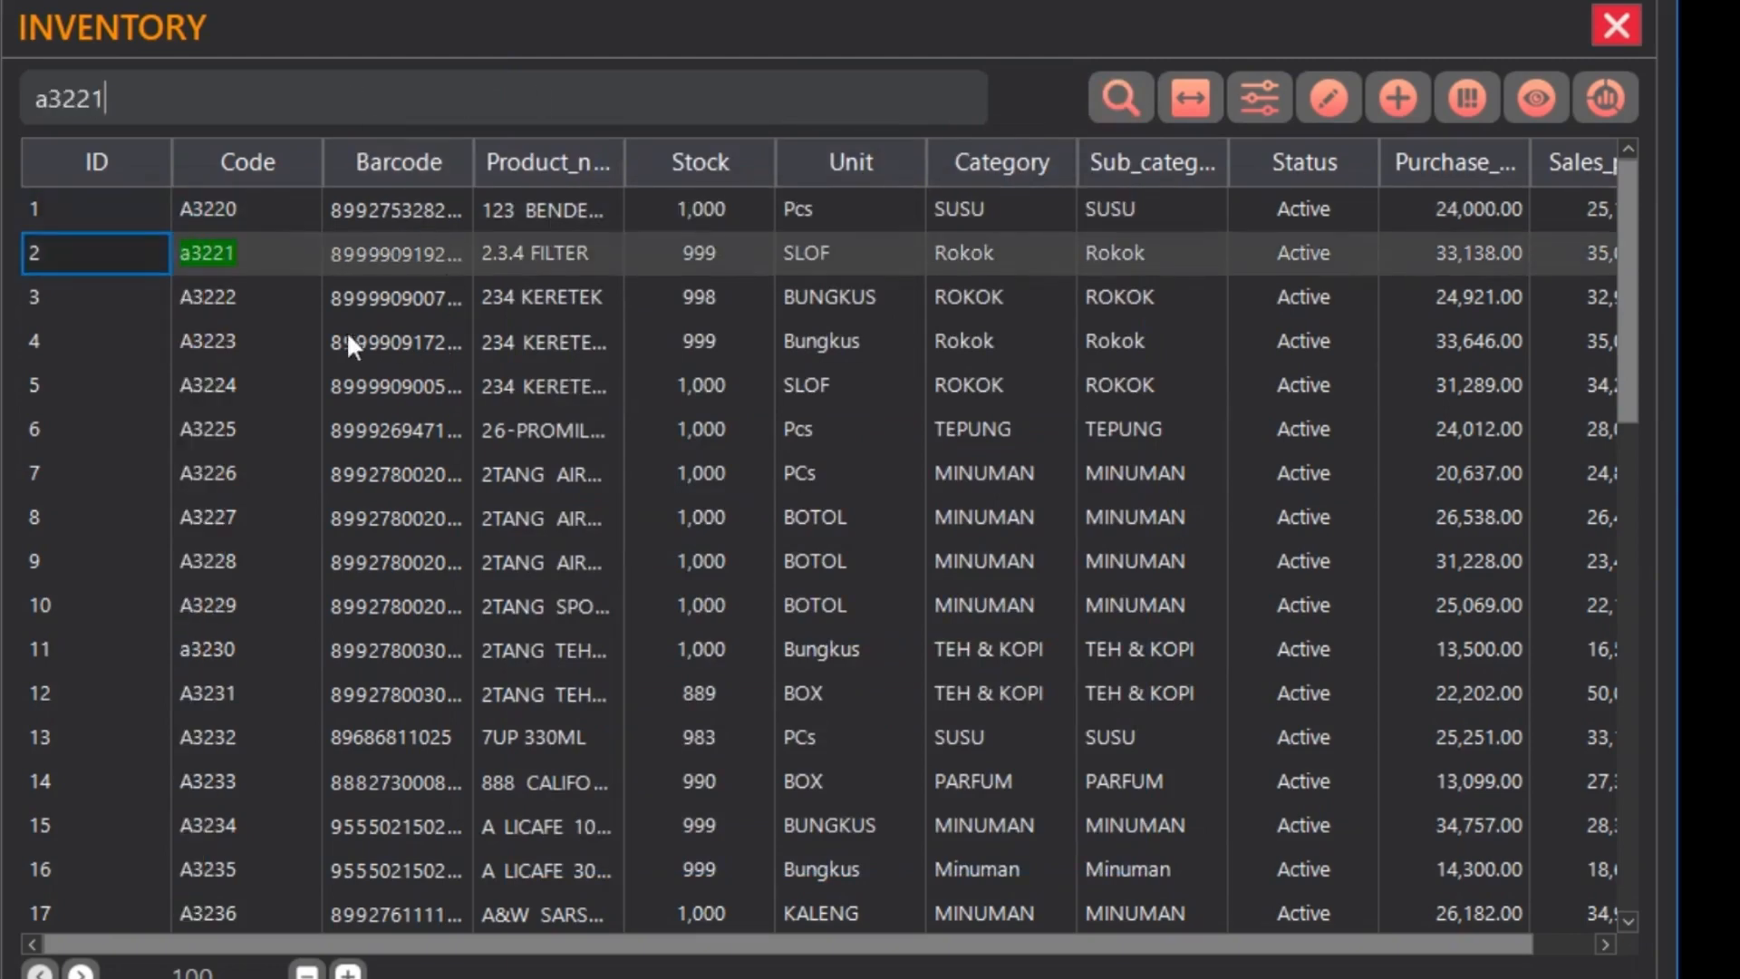
key("BackSpace")
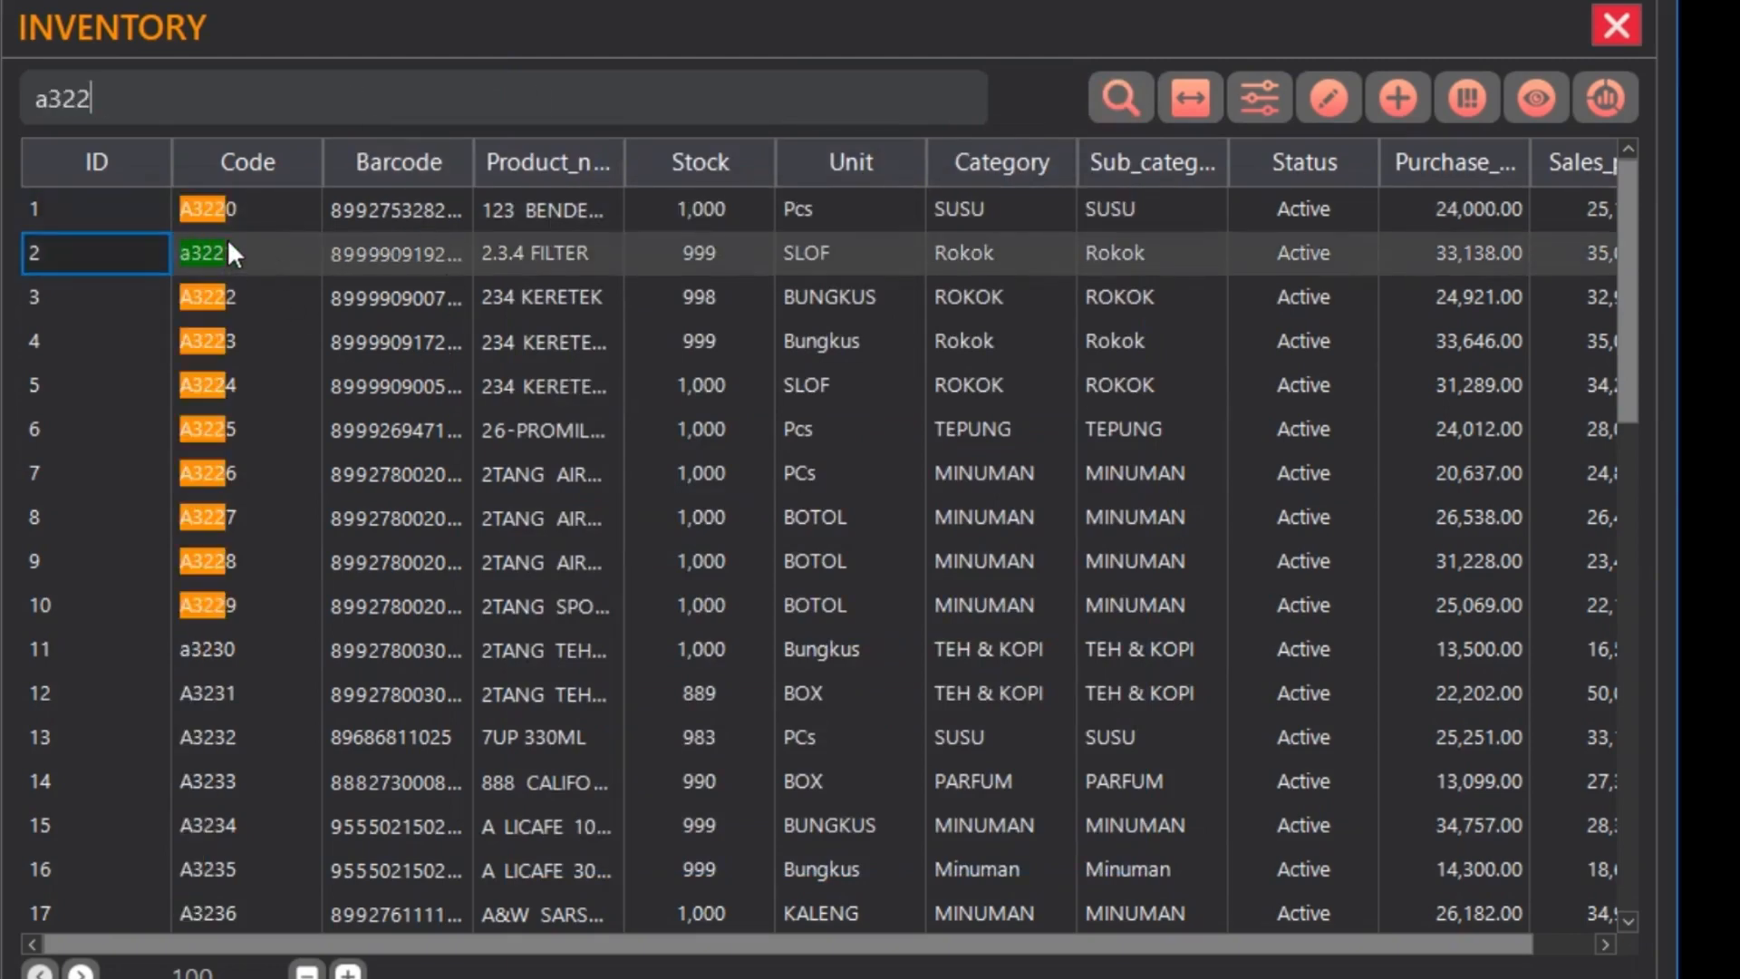
scroll(205, 601, "down", 1)
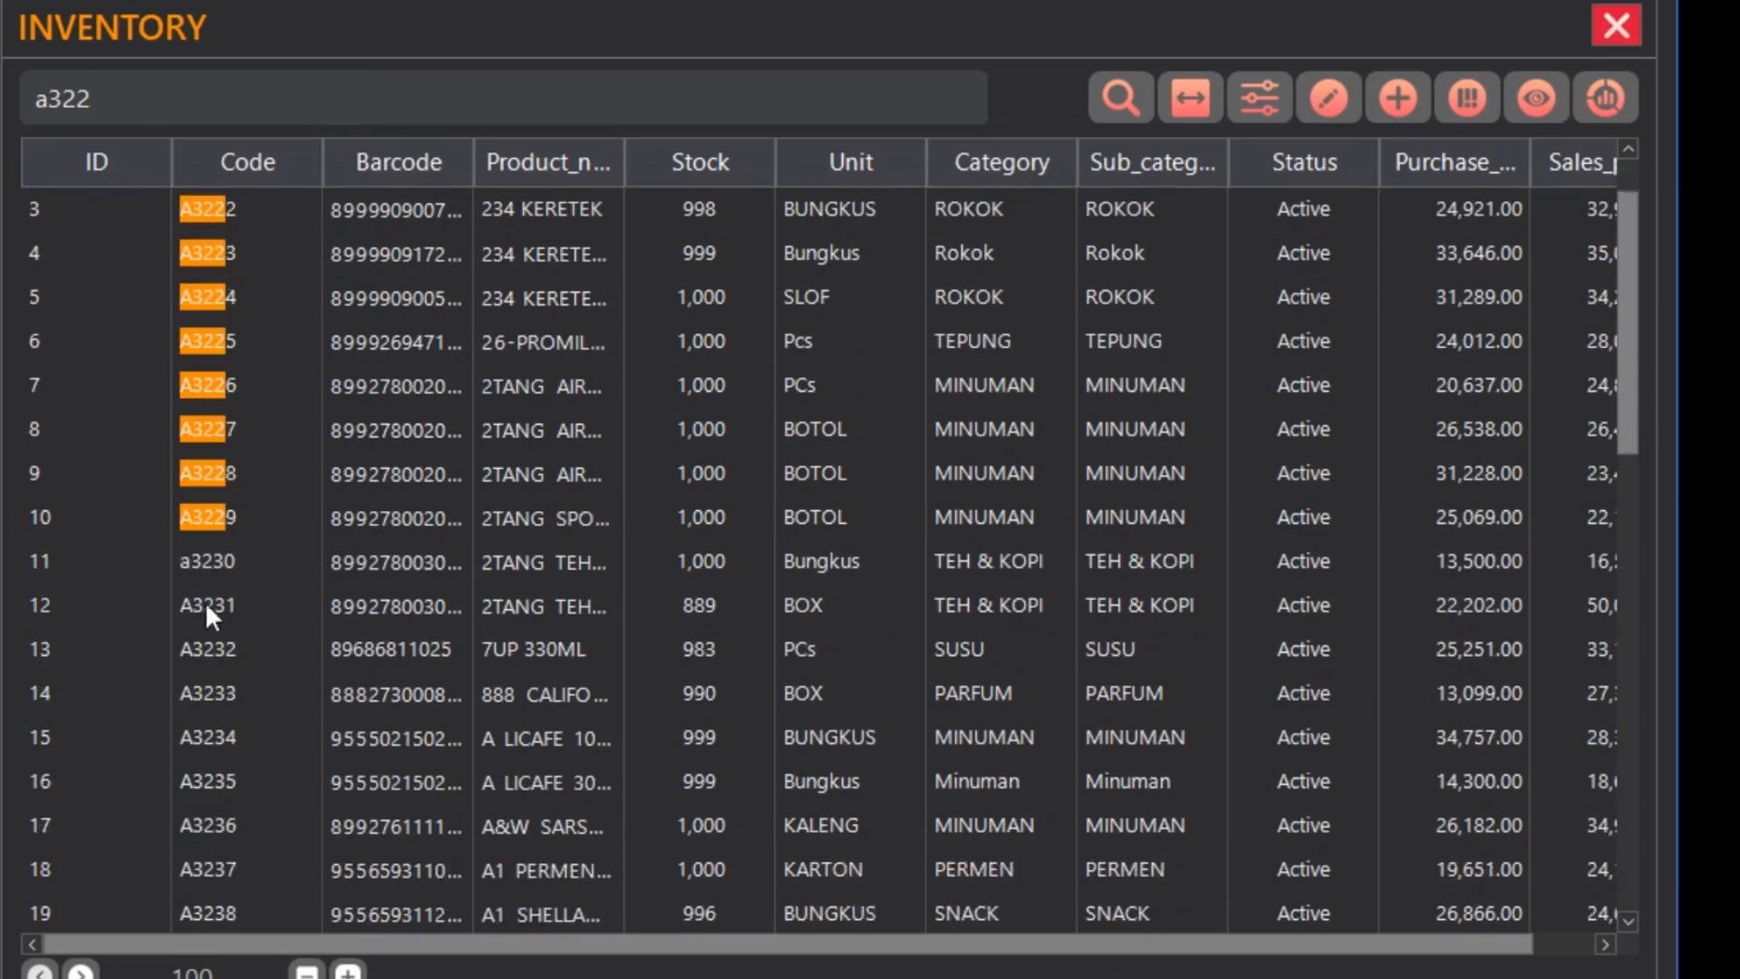
Step: Return to the first inventory rows and clear the search text "a322"
scroll(205, 601, "up", 1)
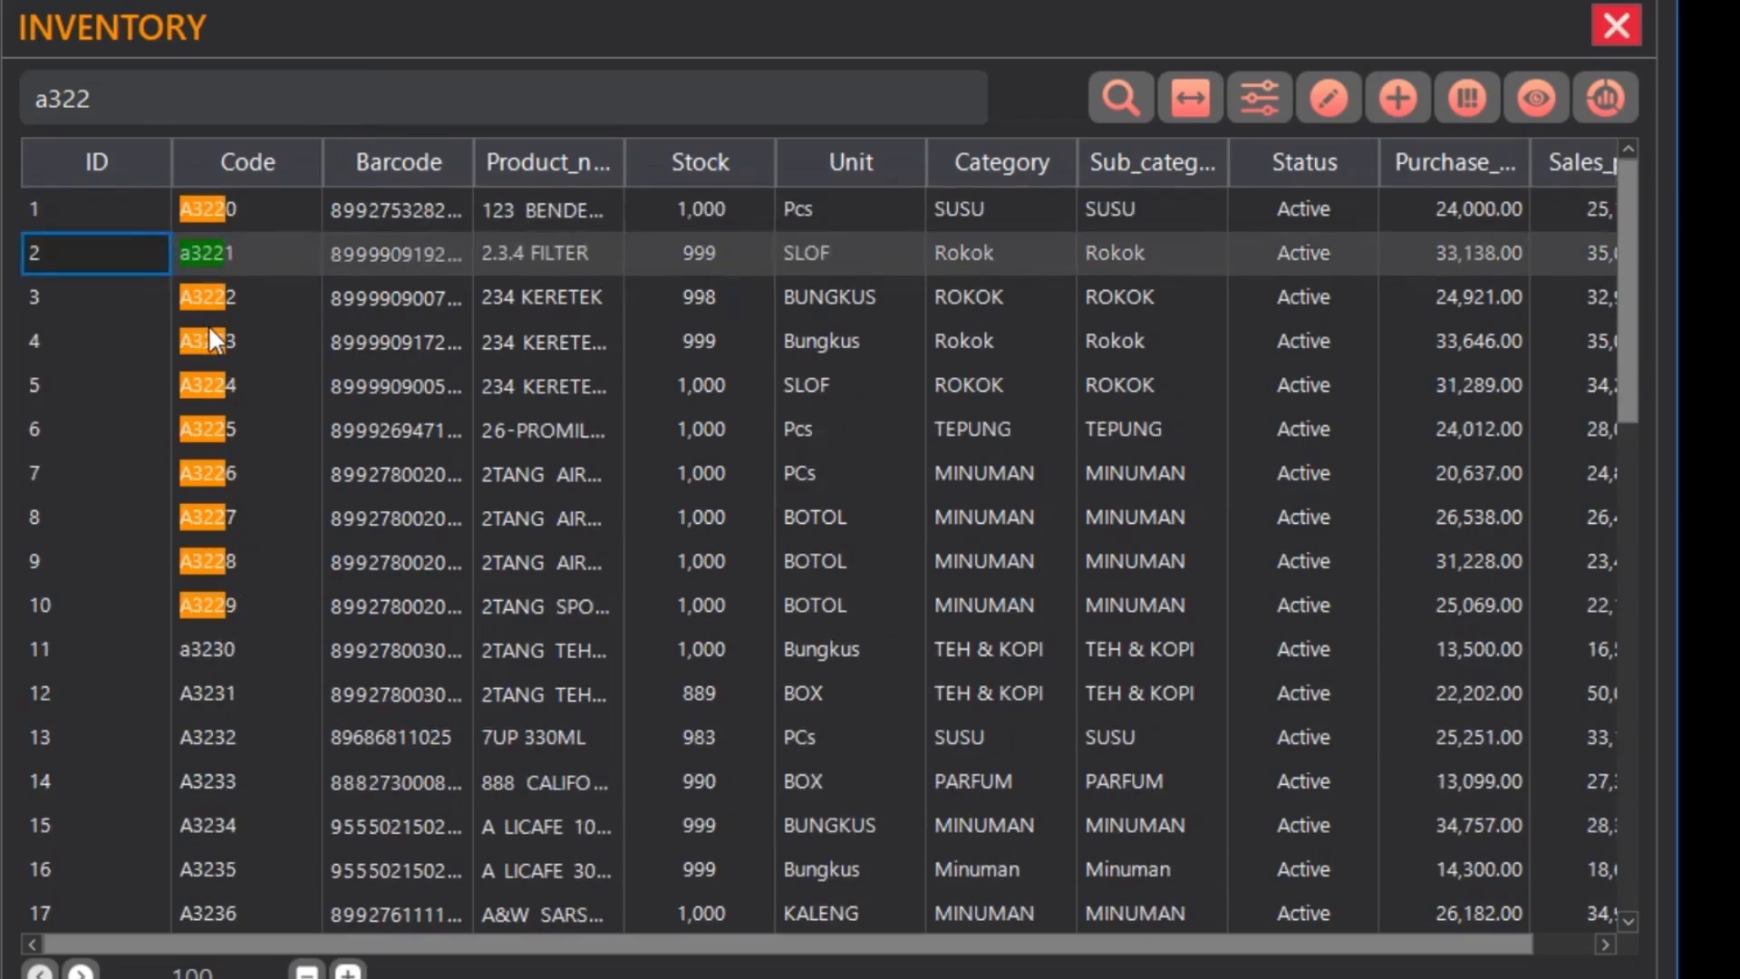
key("BackSpace")
key("BackSpace")
key("BackSpace")
key("BackSpace")
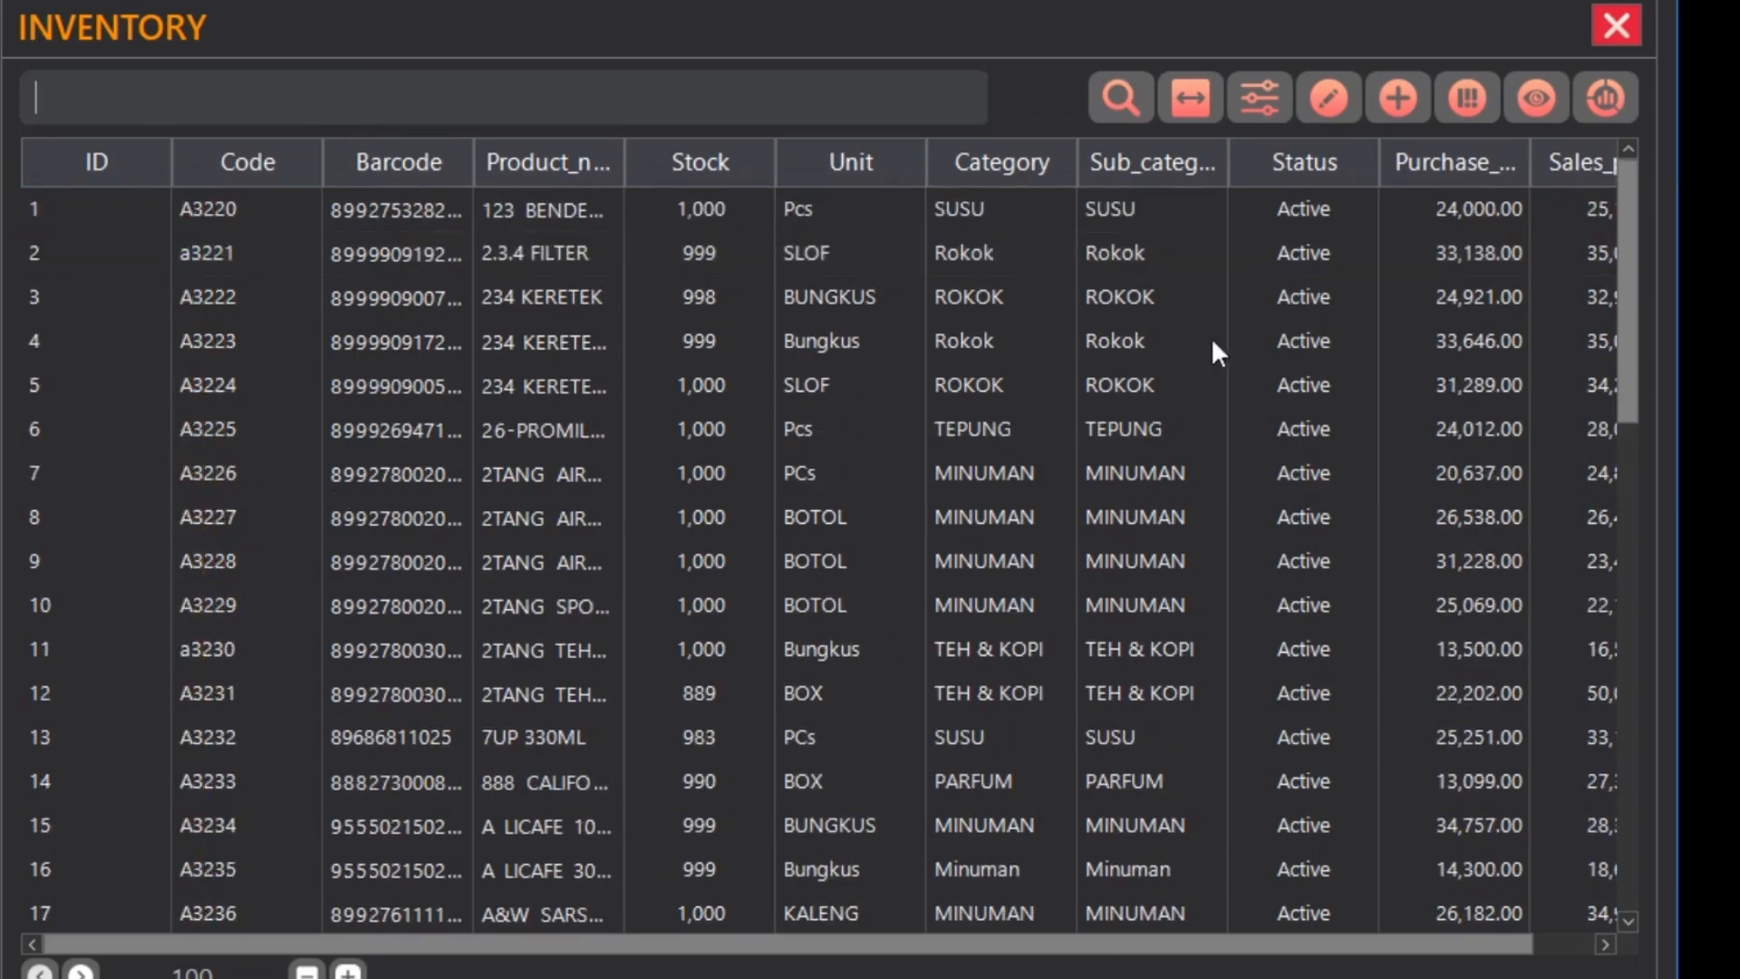
Step: Turn off searching by Code in the inventory table settings
left_click(1260, 102)
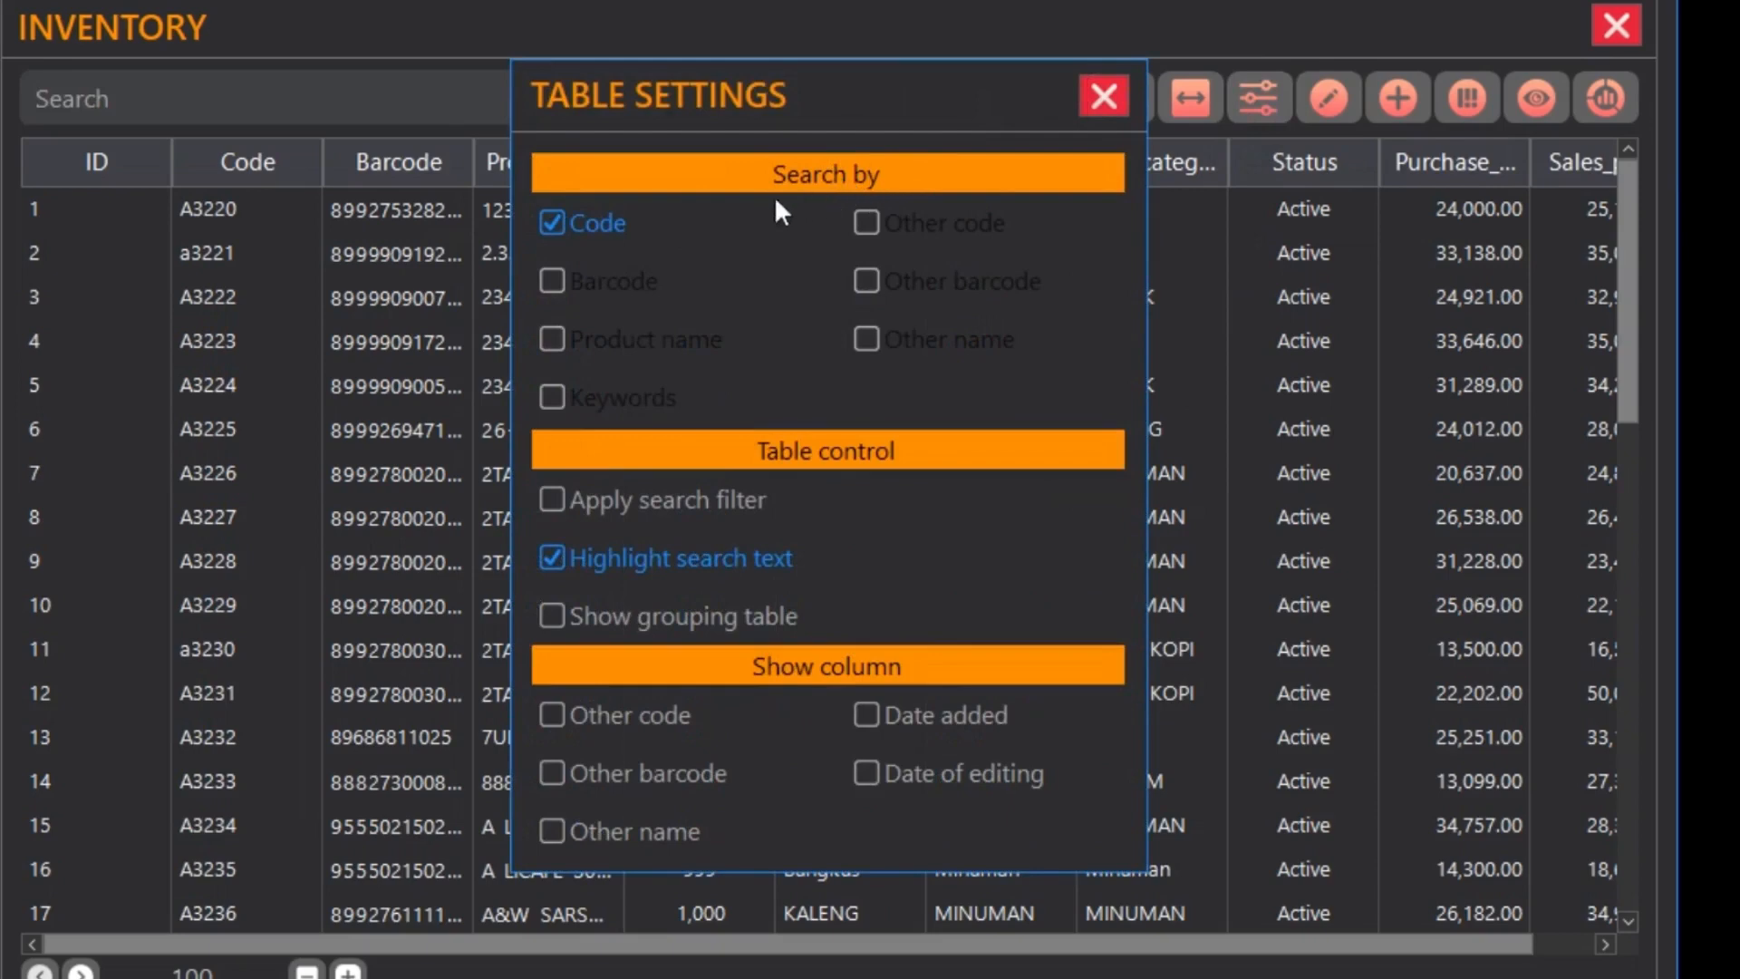
left_click(593, 225)
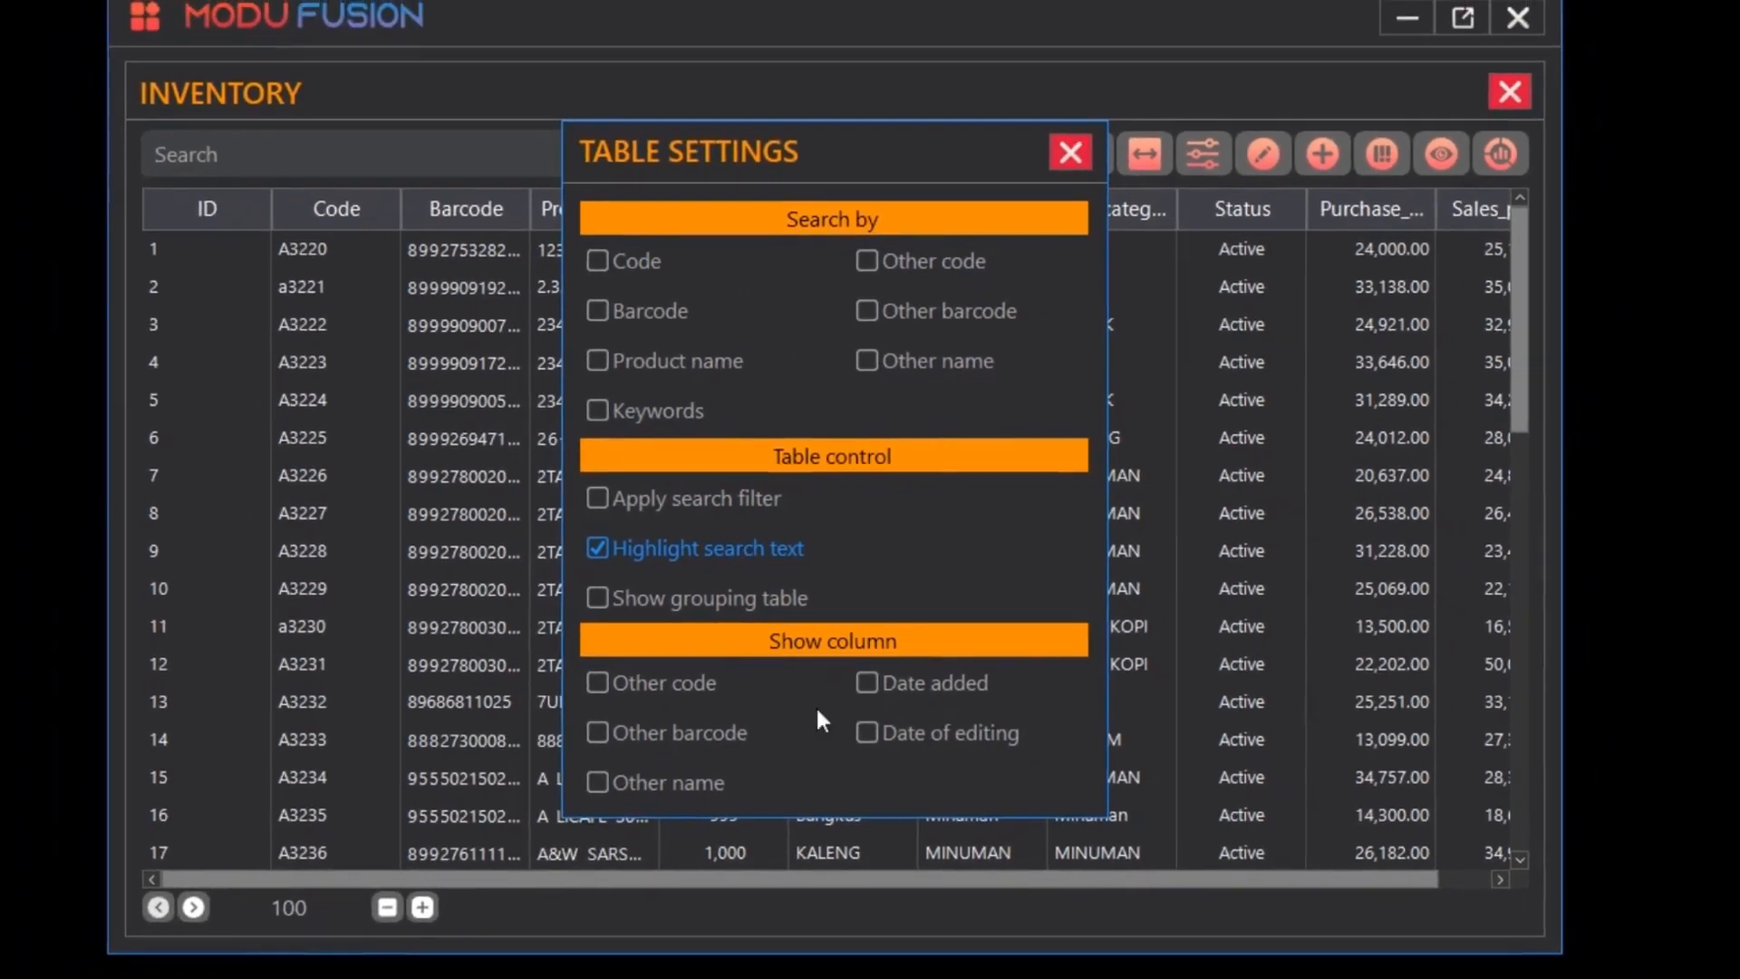
left_click(1075, 151)
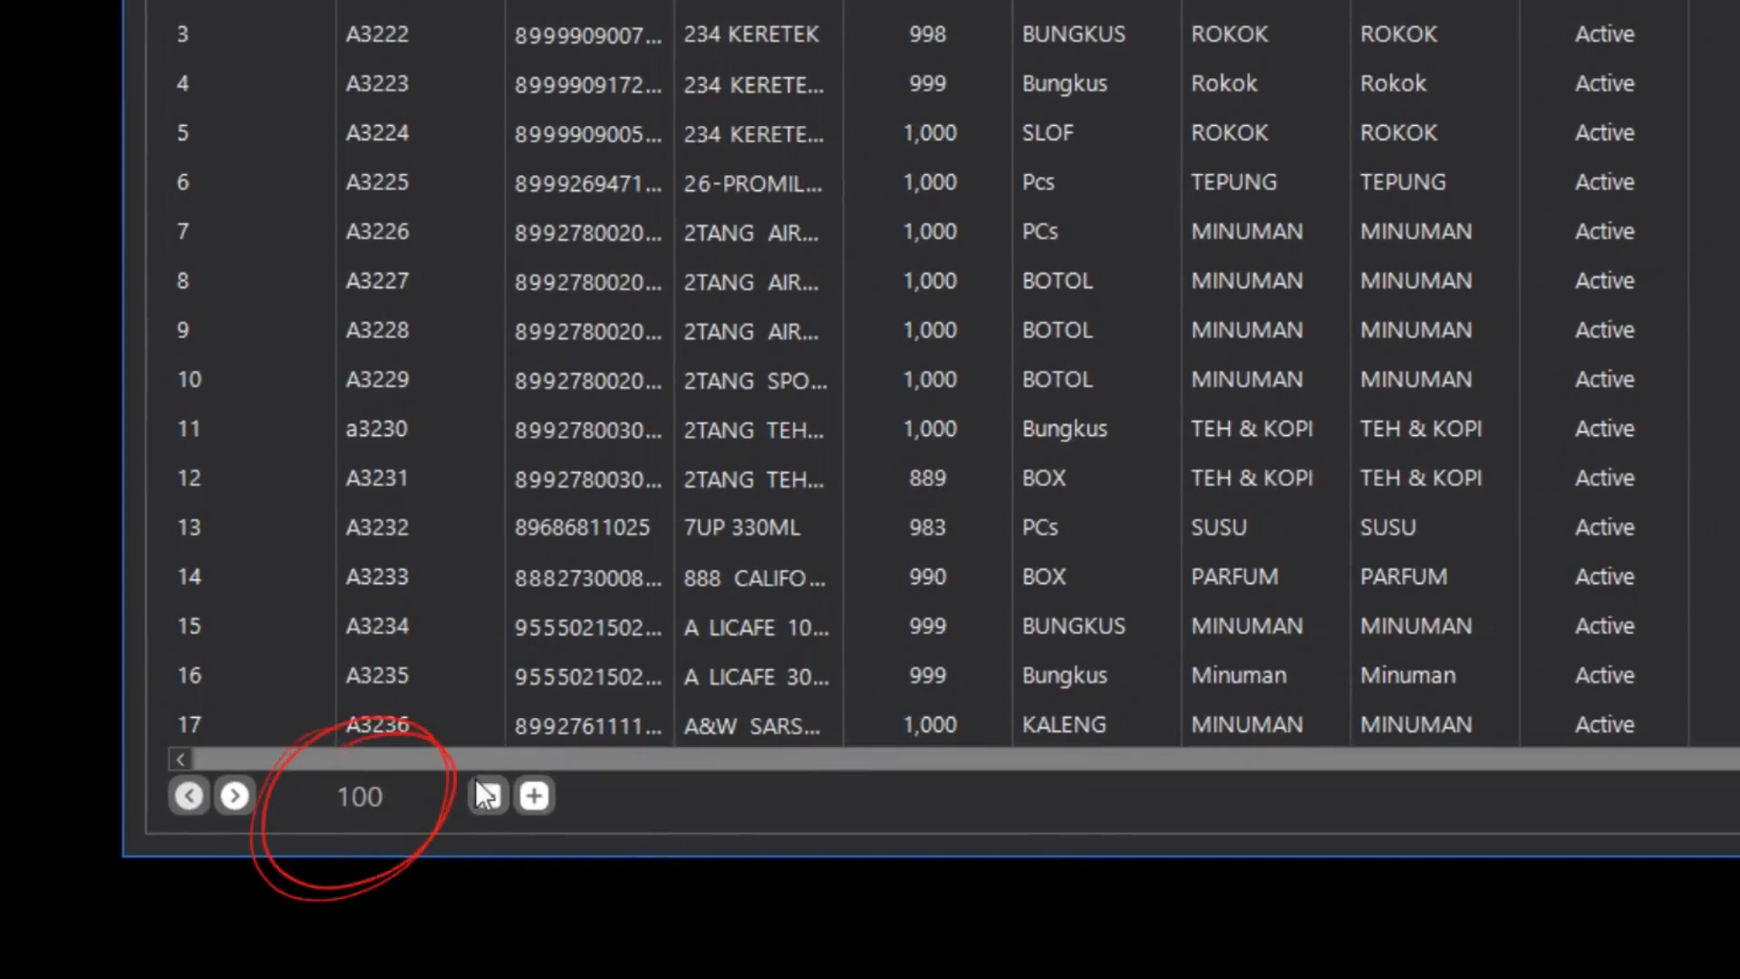
Step: Examine the product rows loaded in the inventory table with the row limit at 100
scroll(1052, 513, "down", 7)
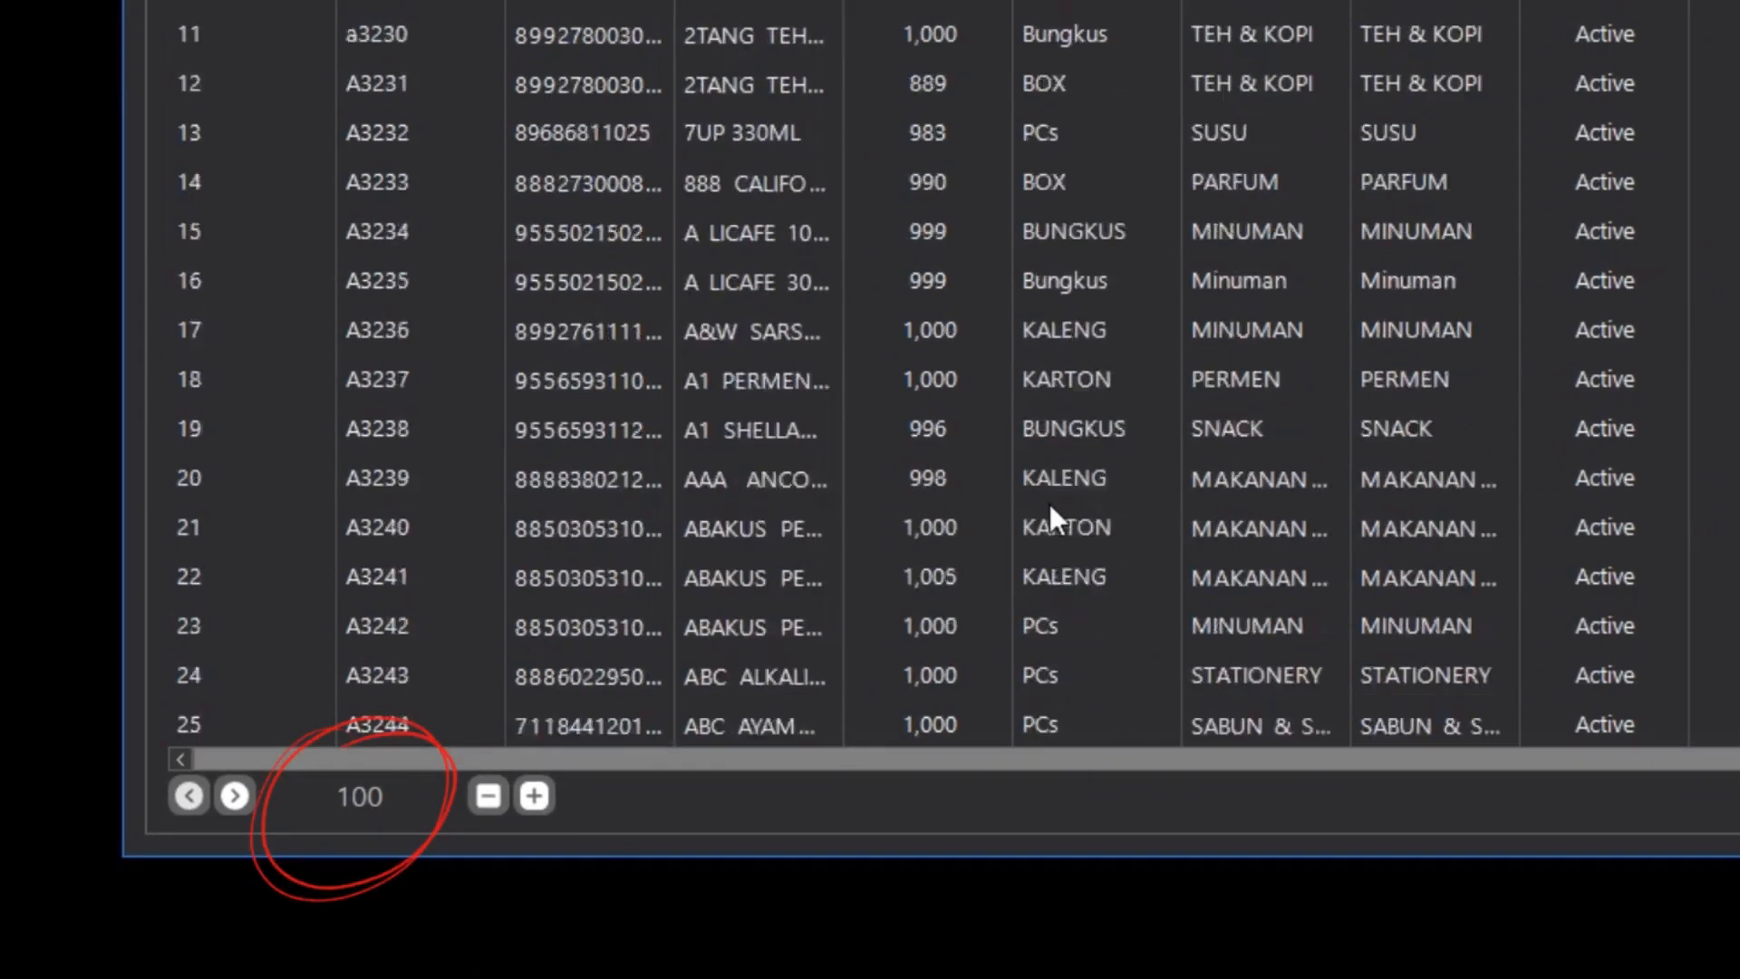
scroll(1050, 504, "down", 4)
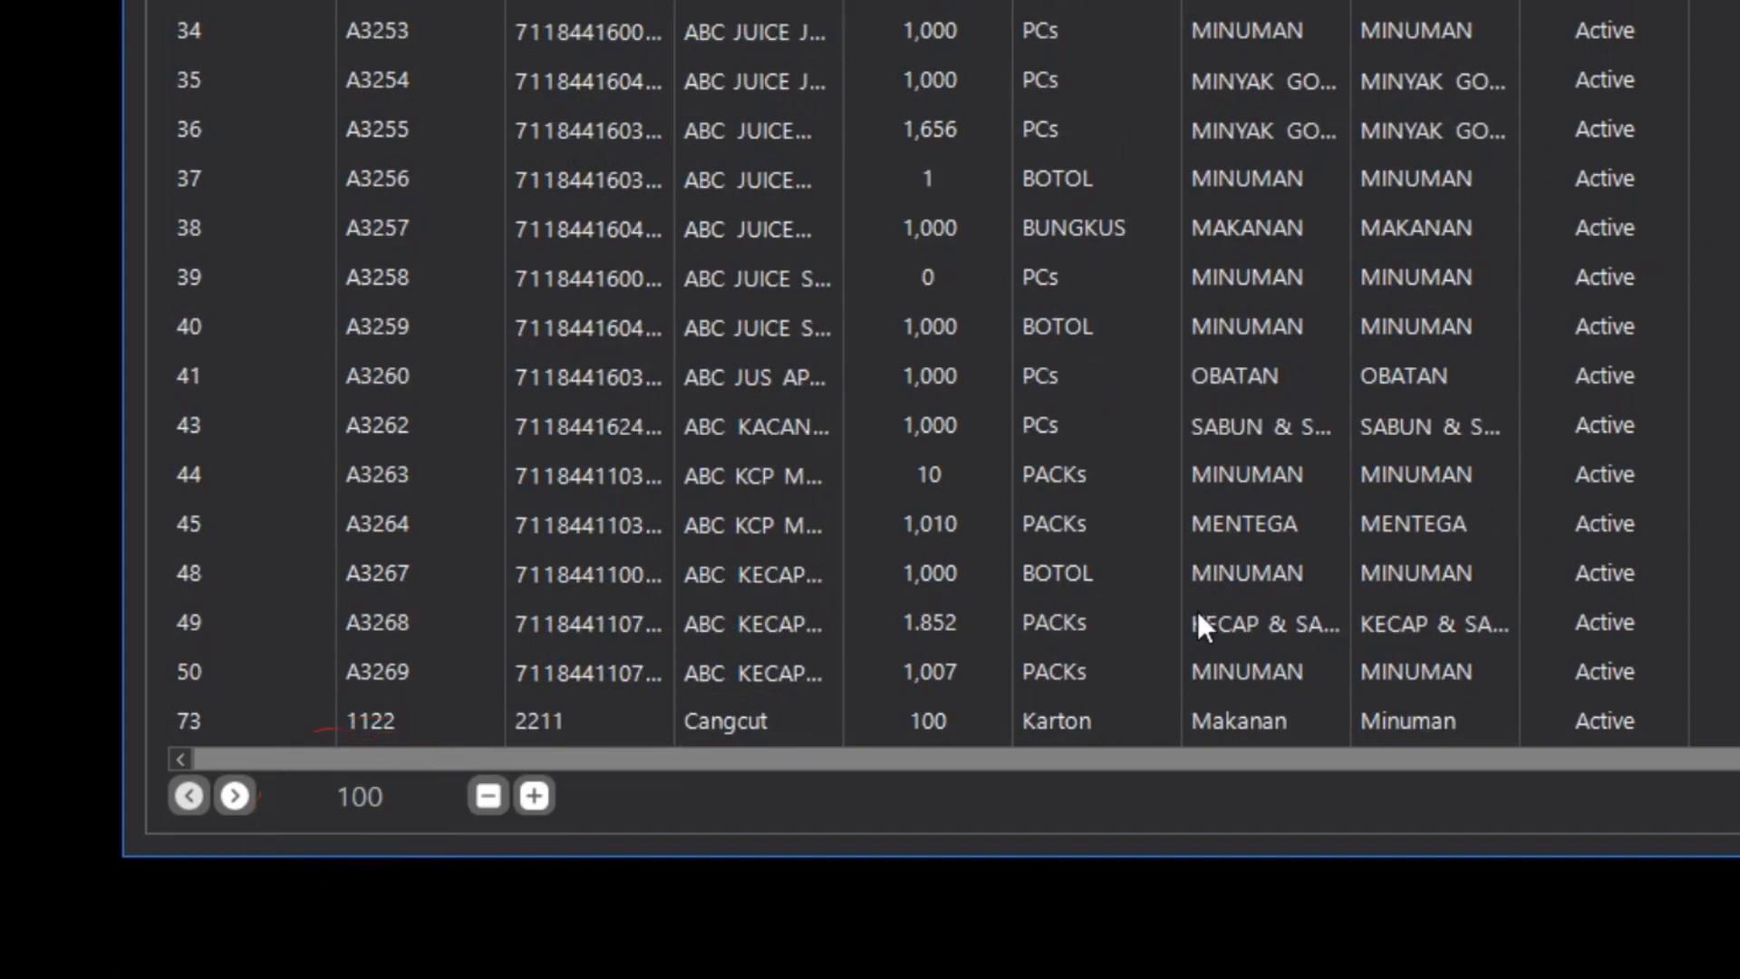
scroll(1210, 456, "up", 1)
scroll(1215, 426, "up", 8)
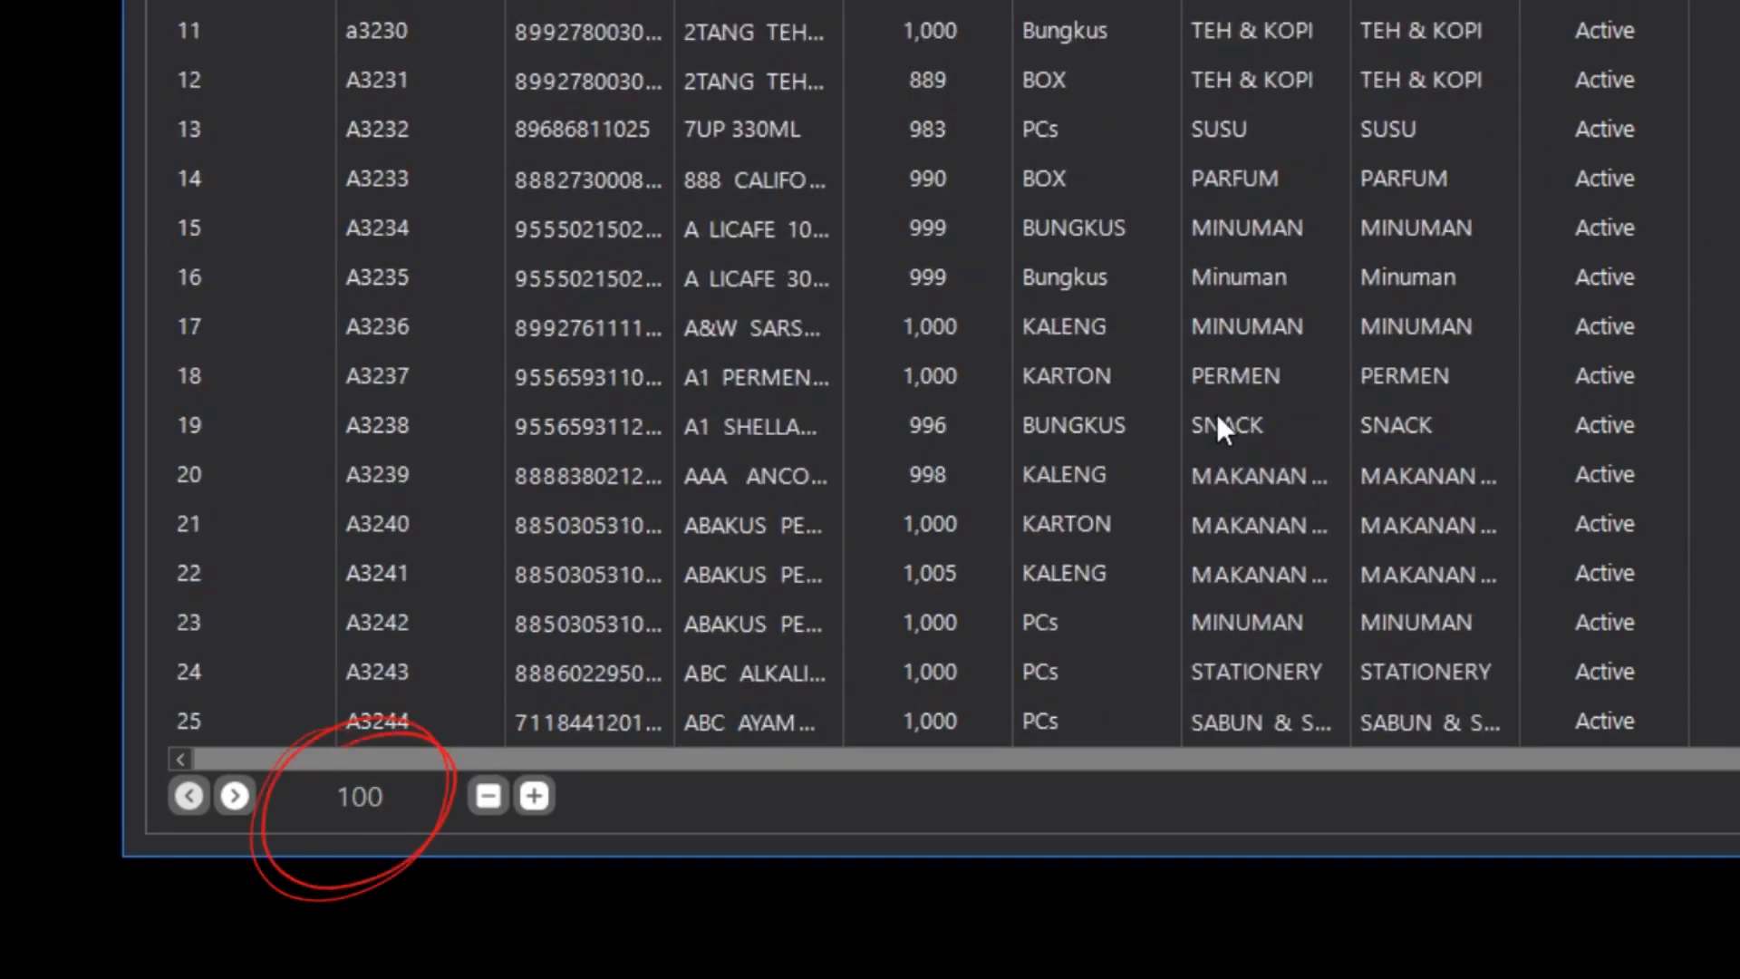
scroll(1218, 419, "up", 1)
scroll(1217, 419, "down", 4)
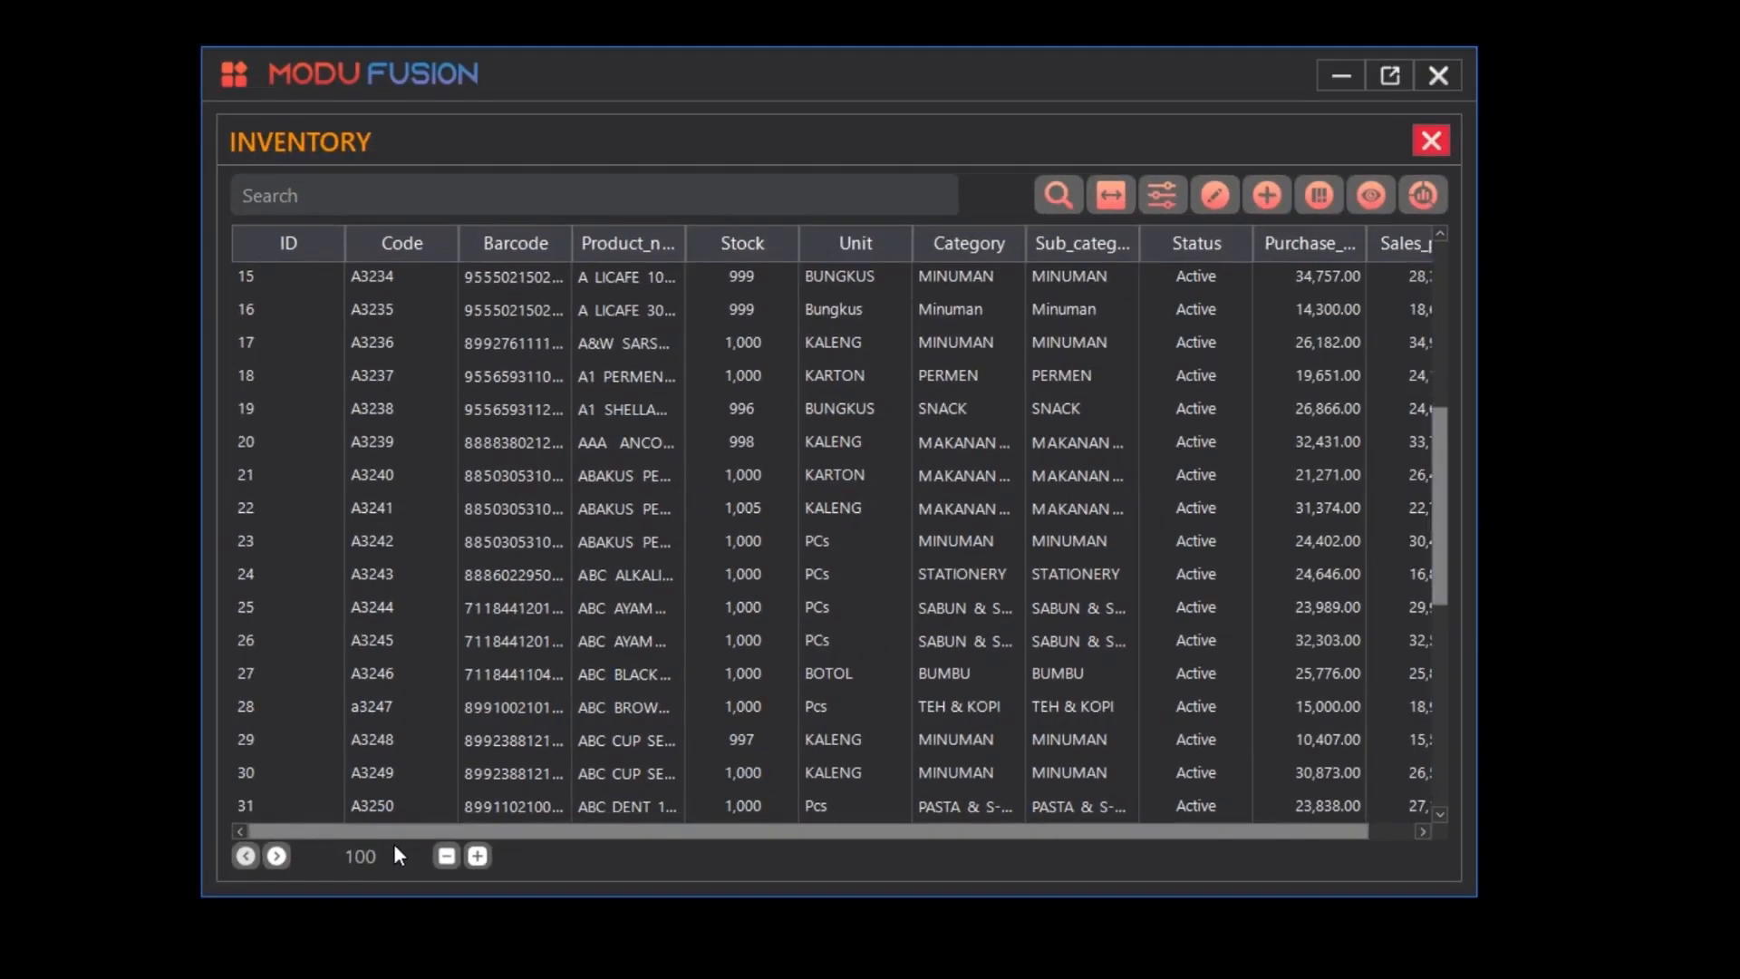
Step: Set the inventory table to search by Keywords and apply the search filter
left_click(1166, 198)
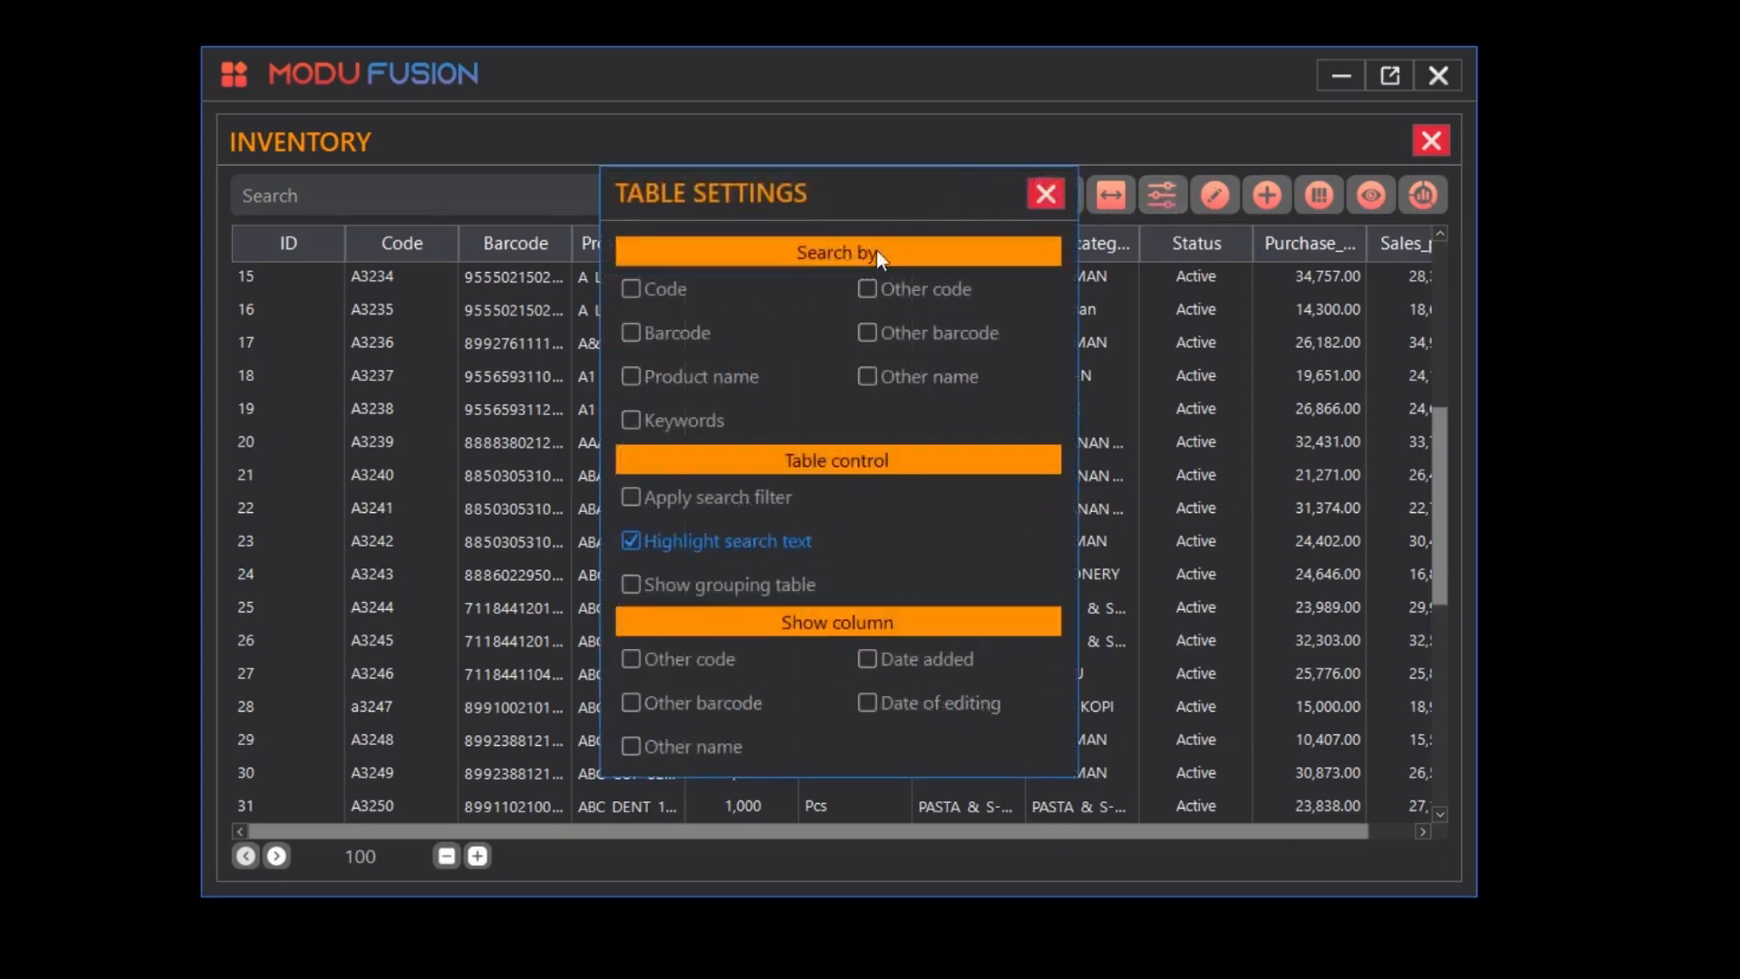
left_click(720, 421)
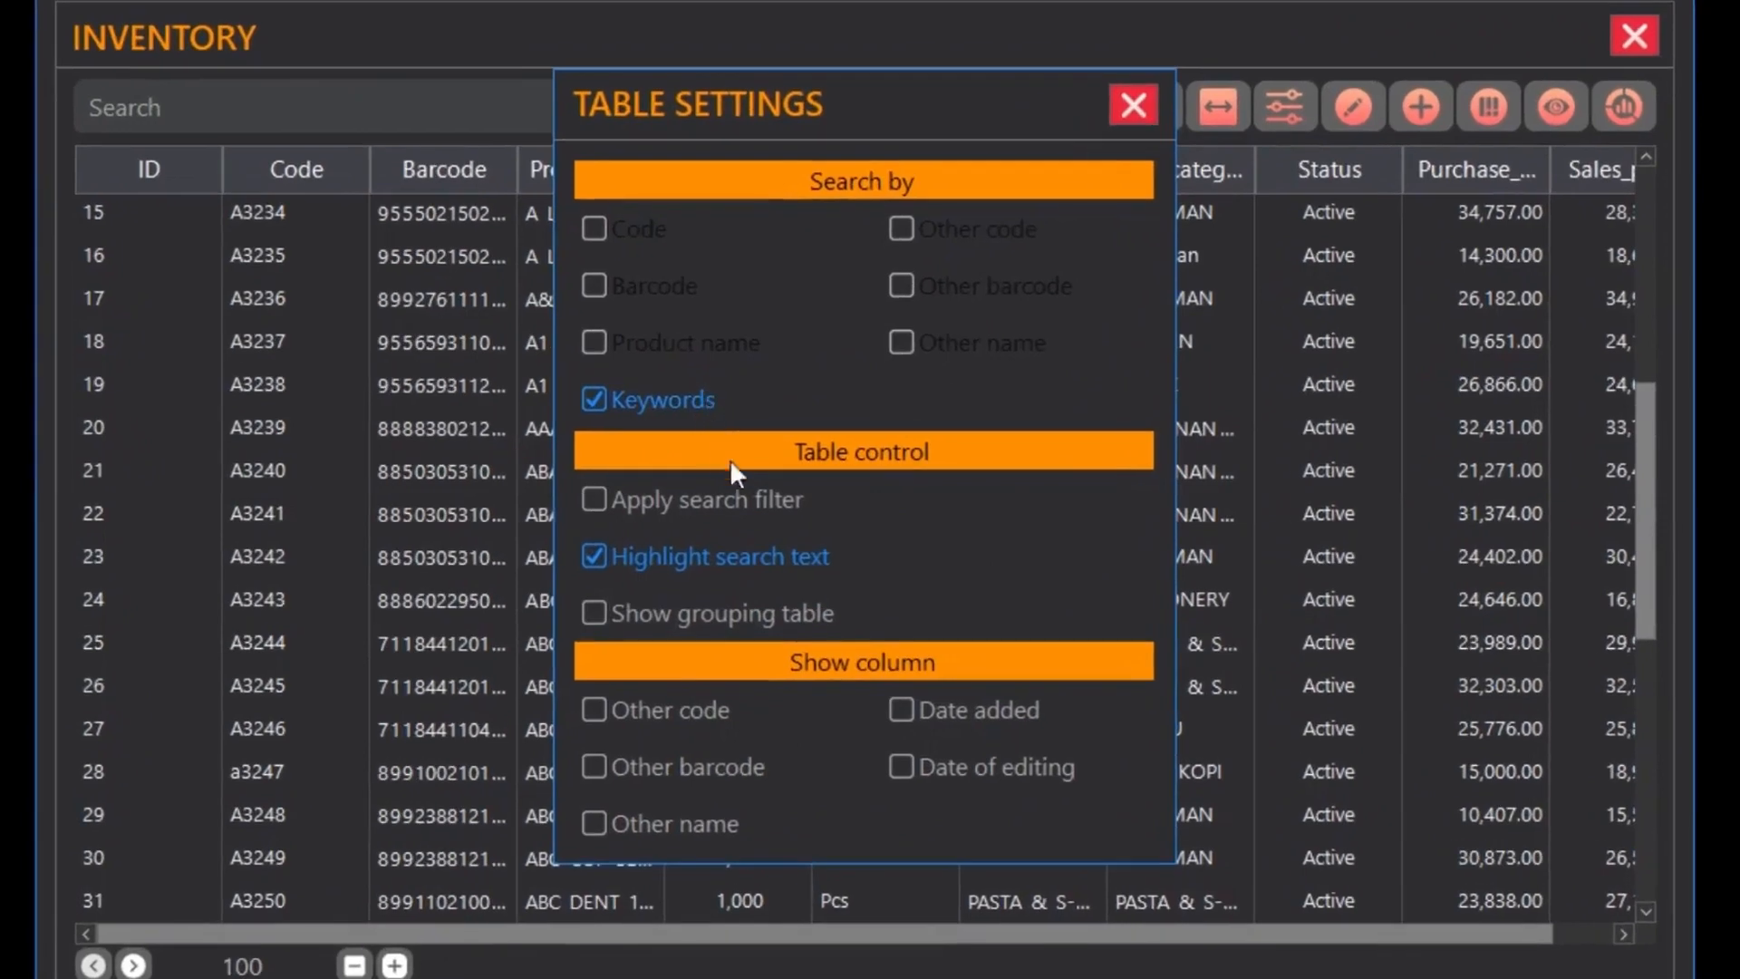
left_click(740, 509)
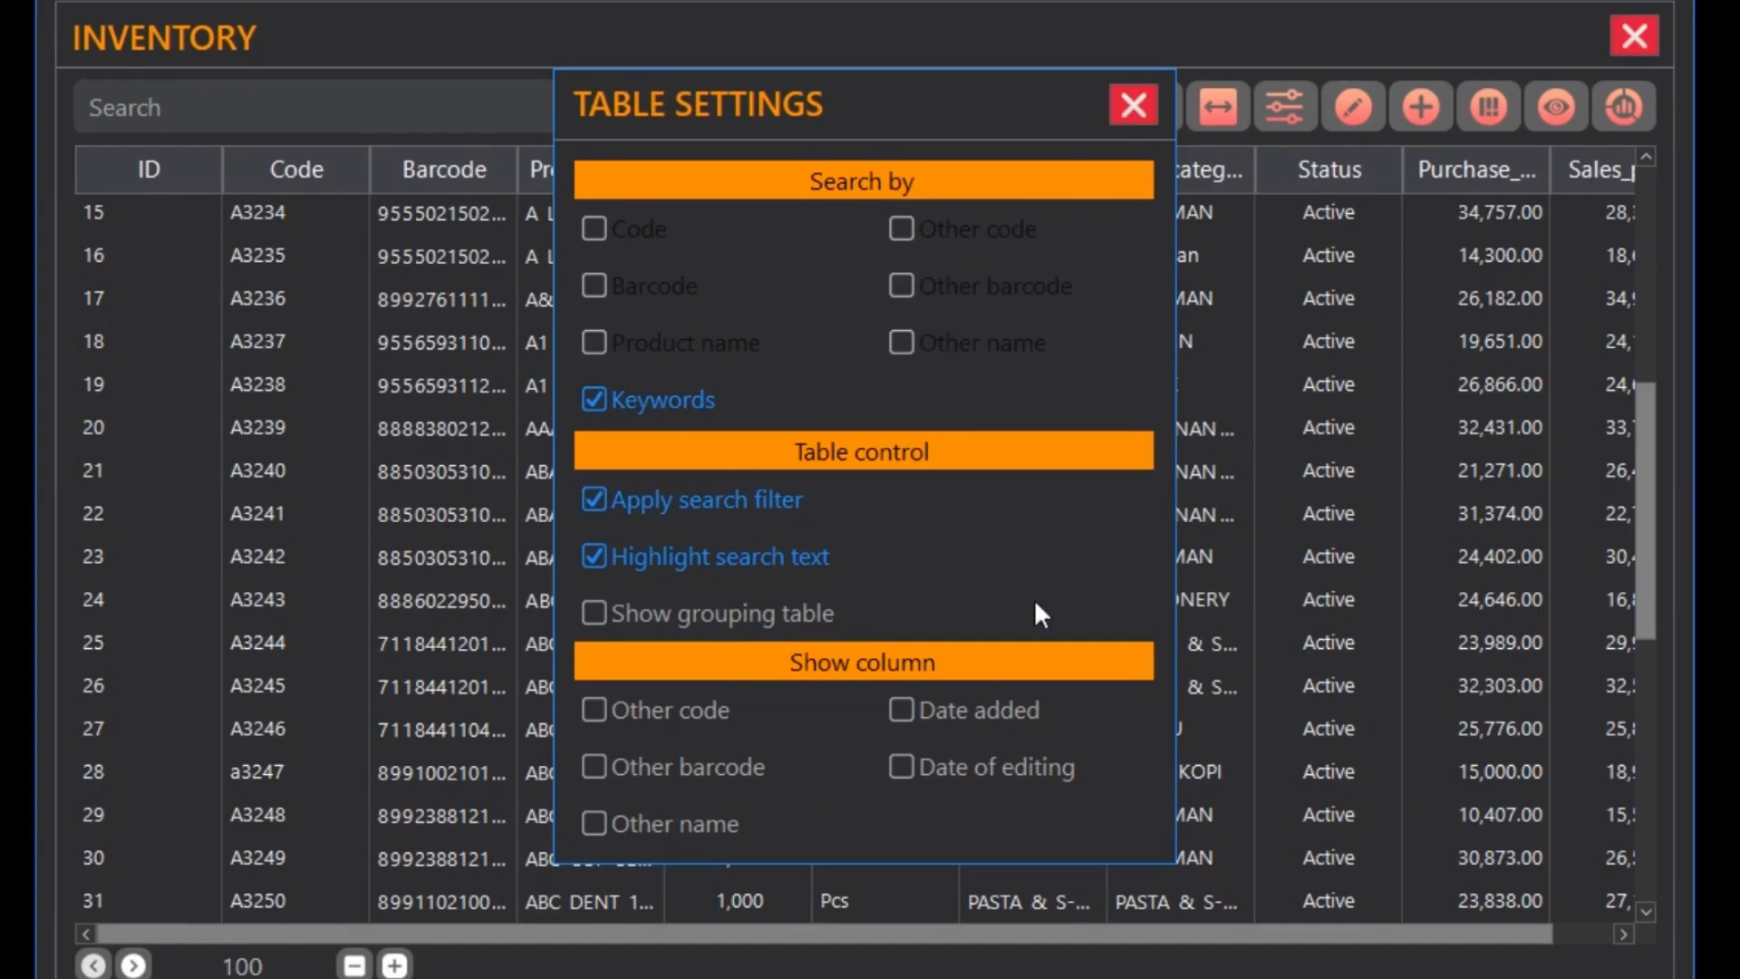
left_click(1132, 106)
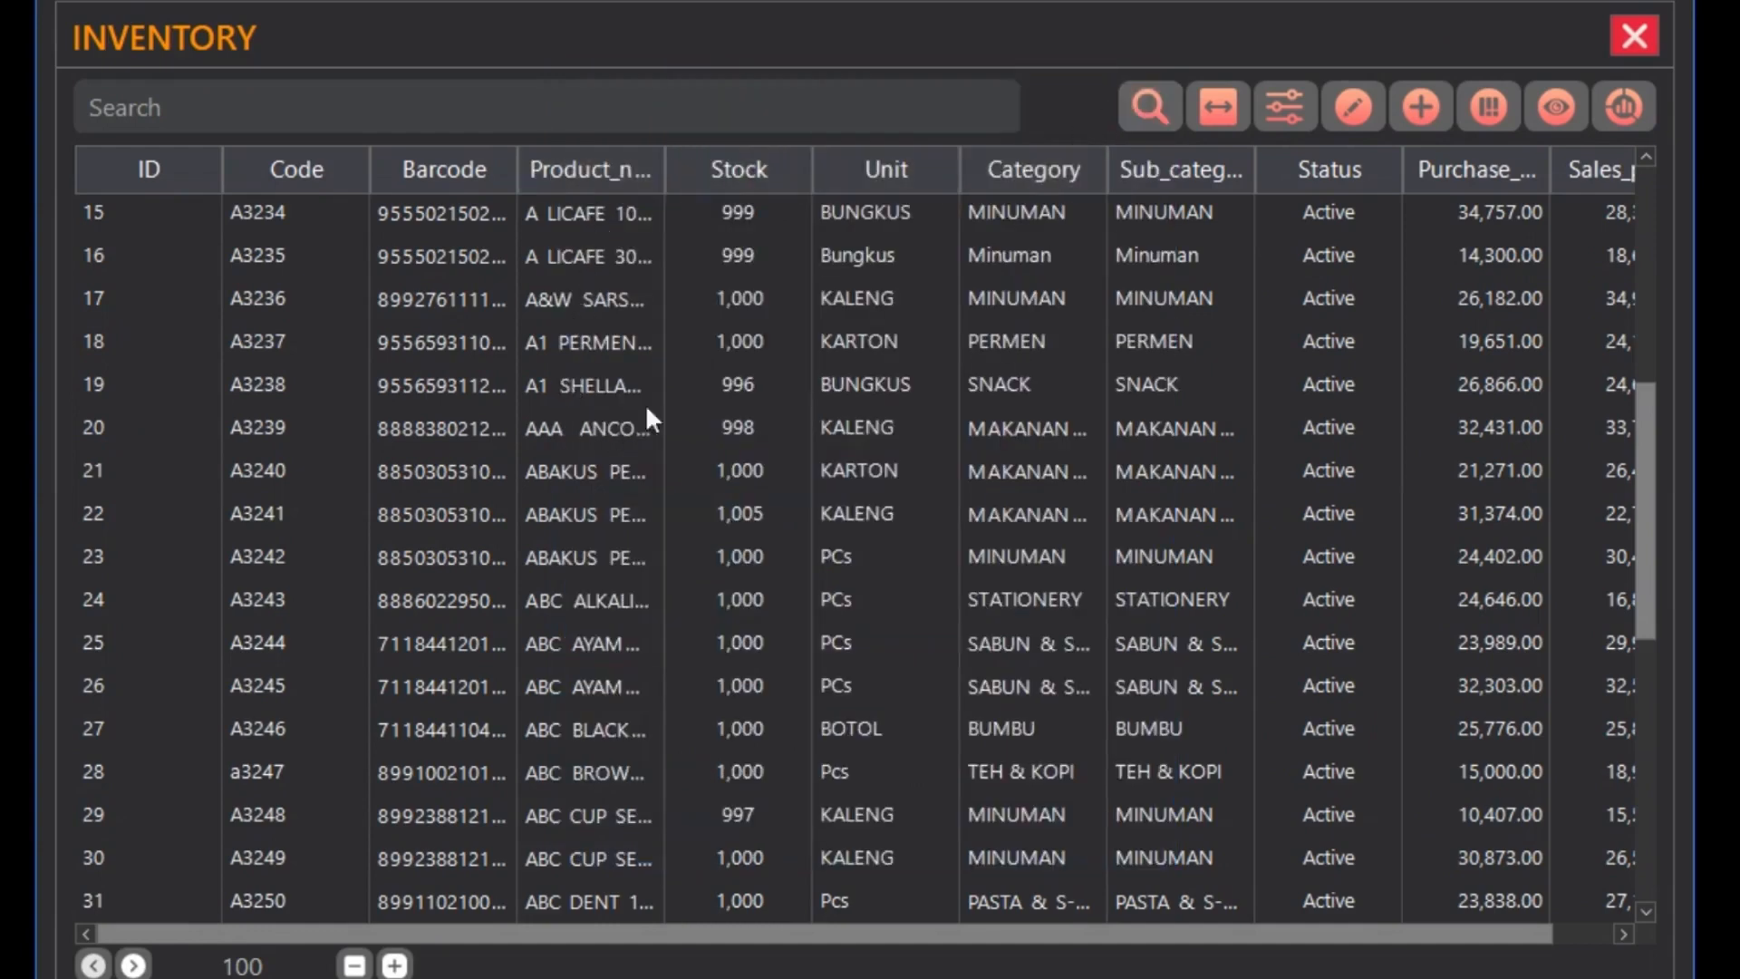
Step: Fit the table columns to their contents and search the inventory for "kecap"
left_click(1214, 111)
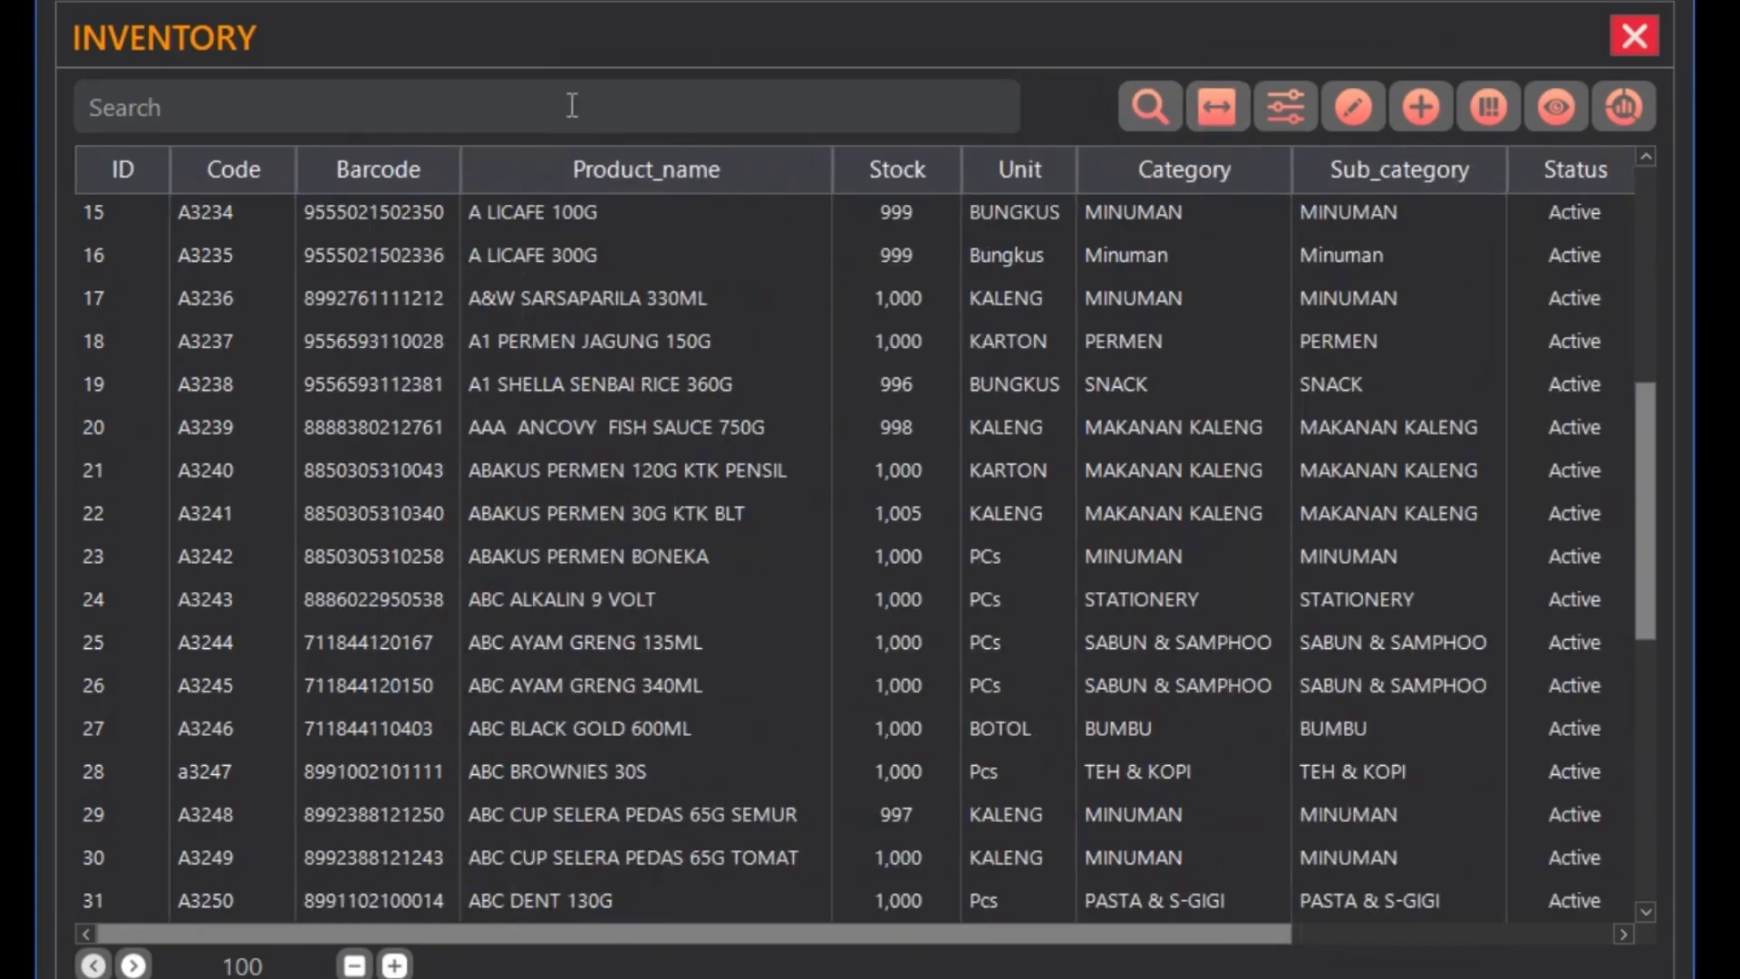
left_click(512, 105)
type("kecap")
key("Return")
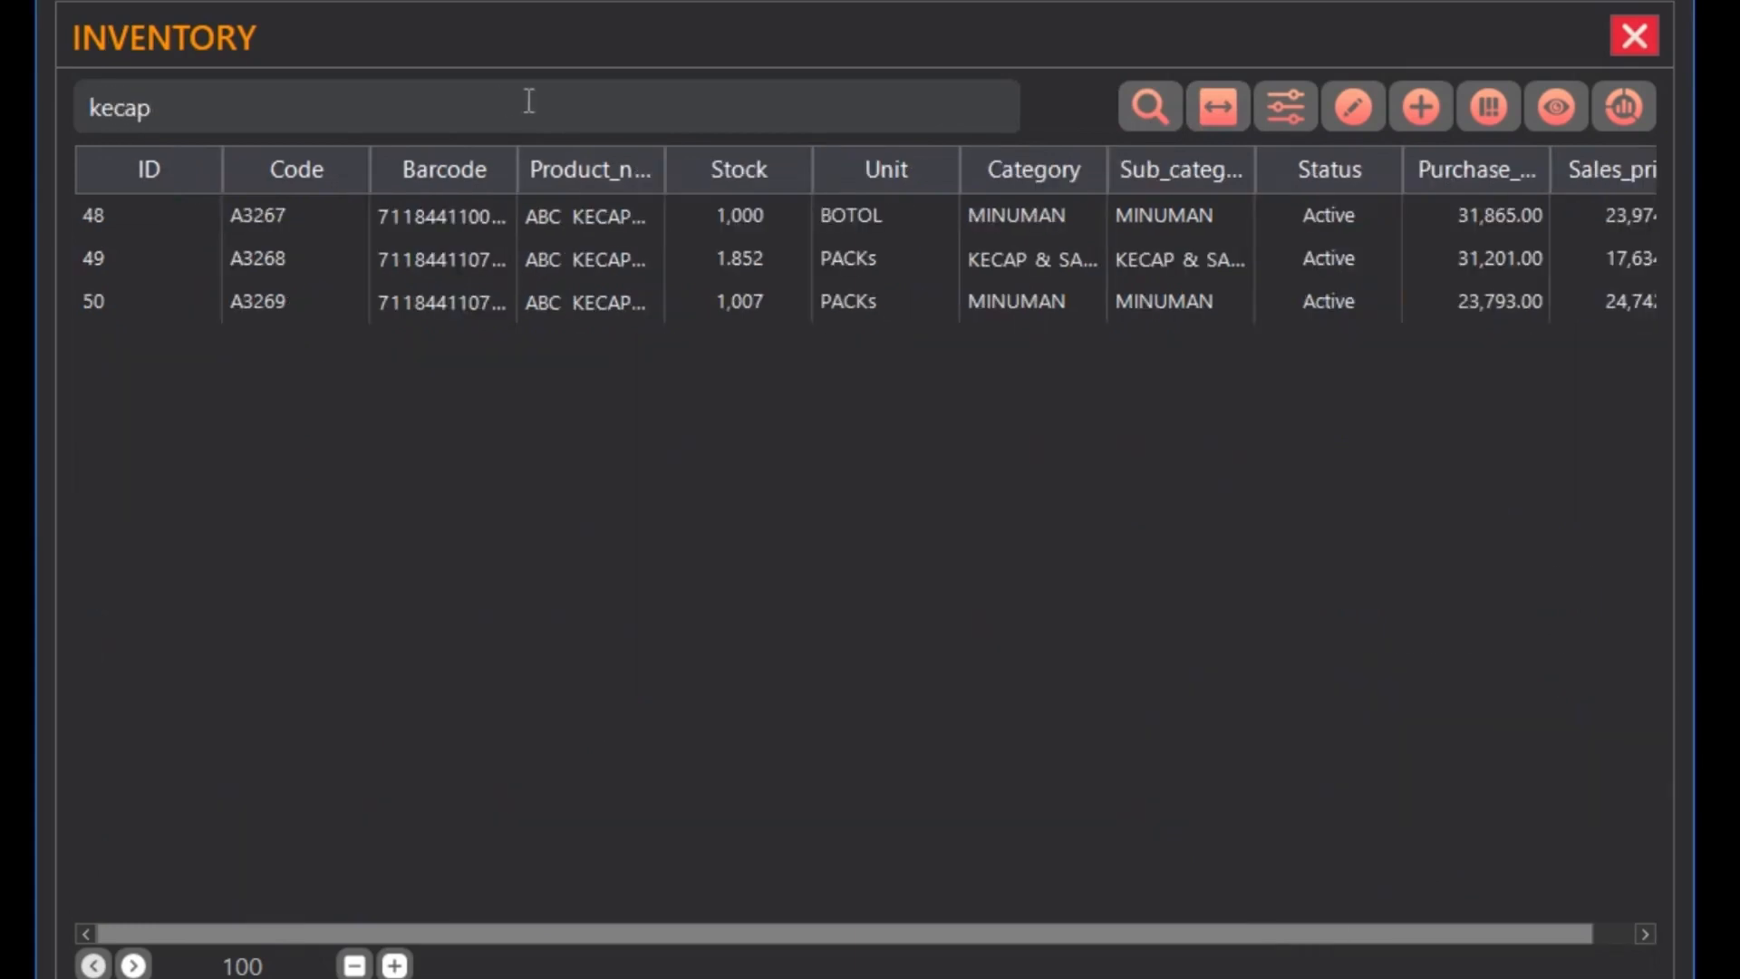
Step: Check the filtered kecap products one by one and widen the columns to read their full names
left_click_drag(221, 111, 14, 95)
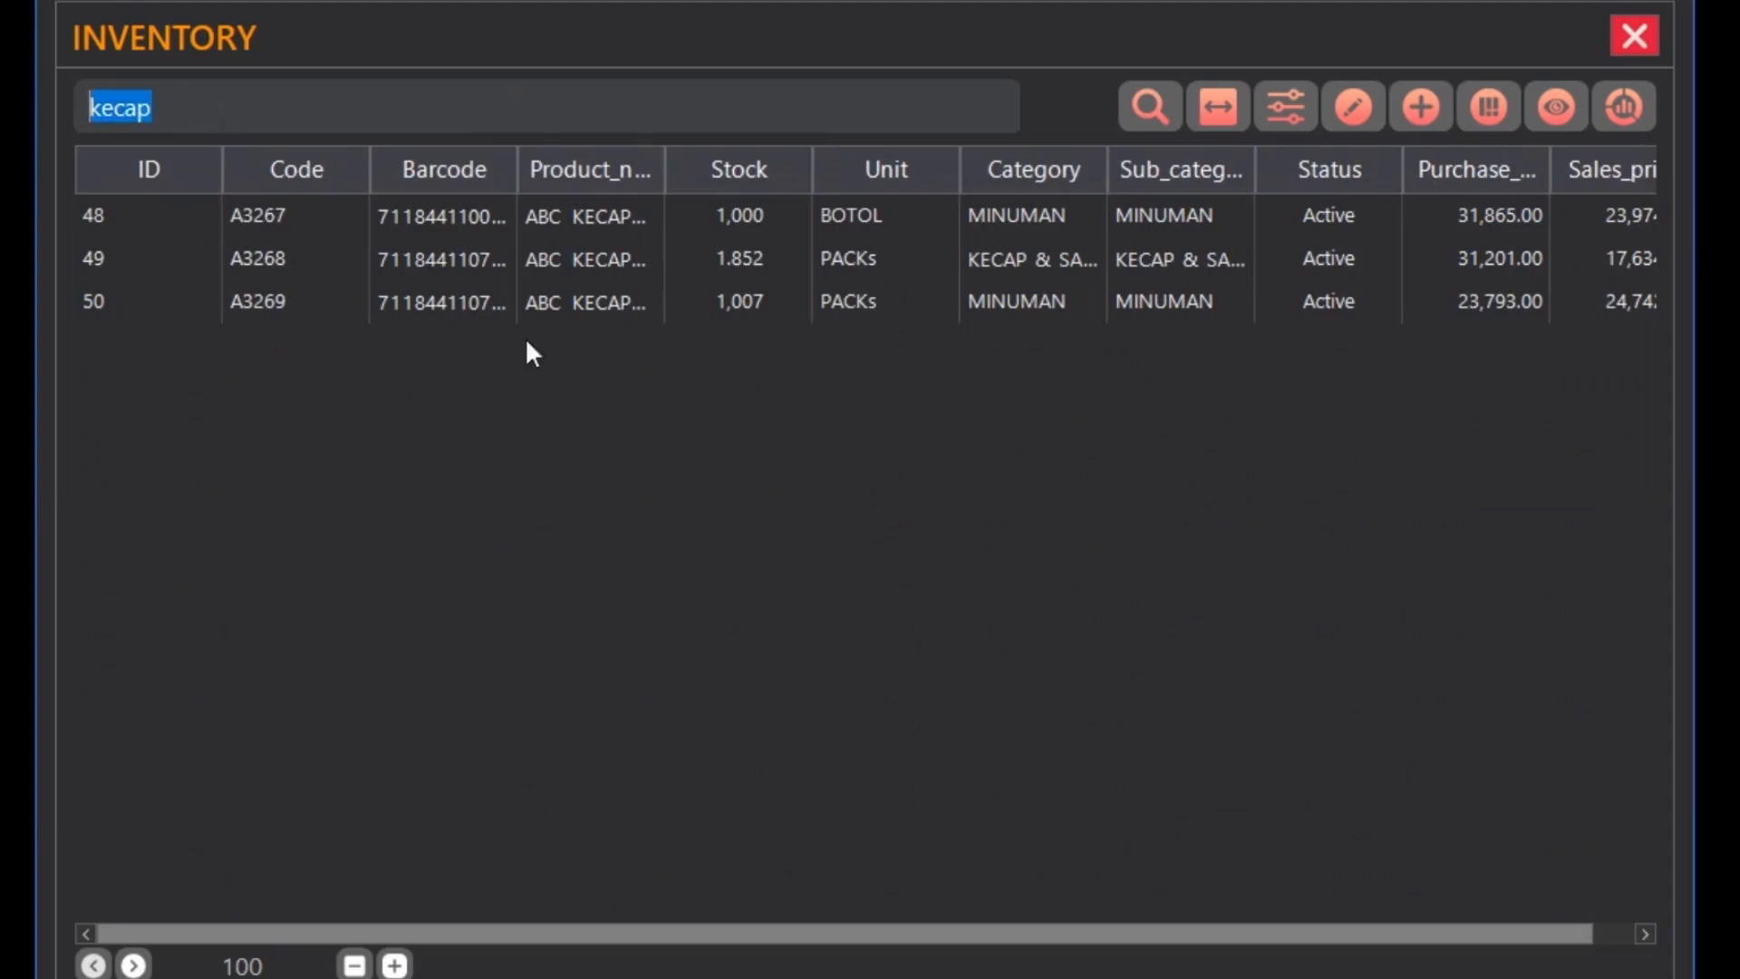
left_click(600, 222)
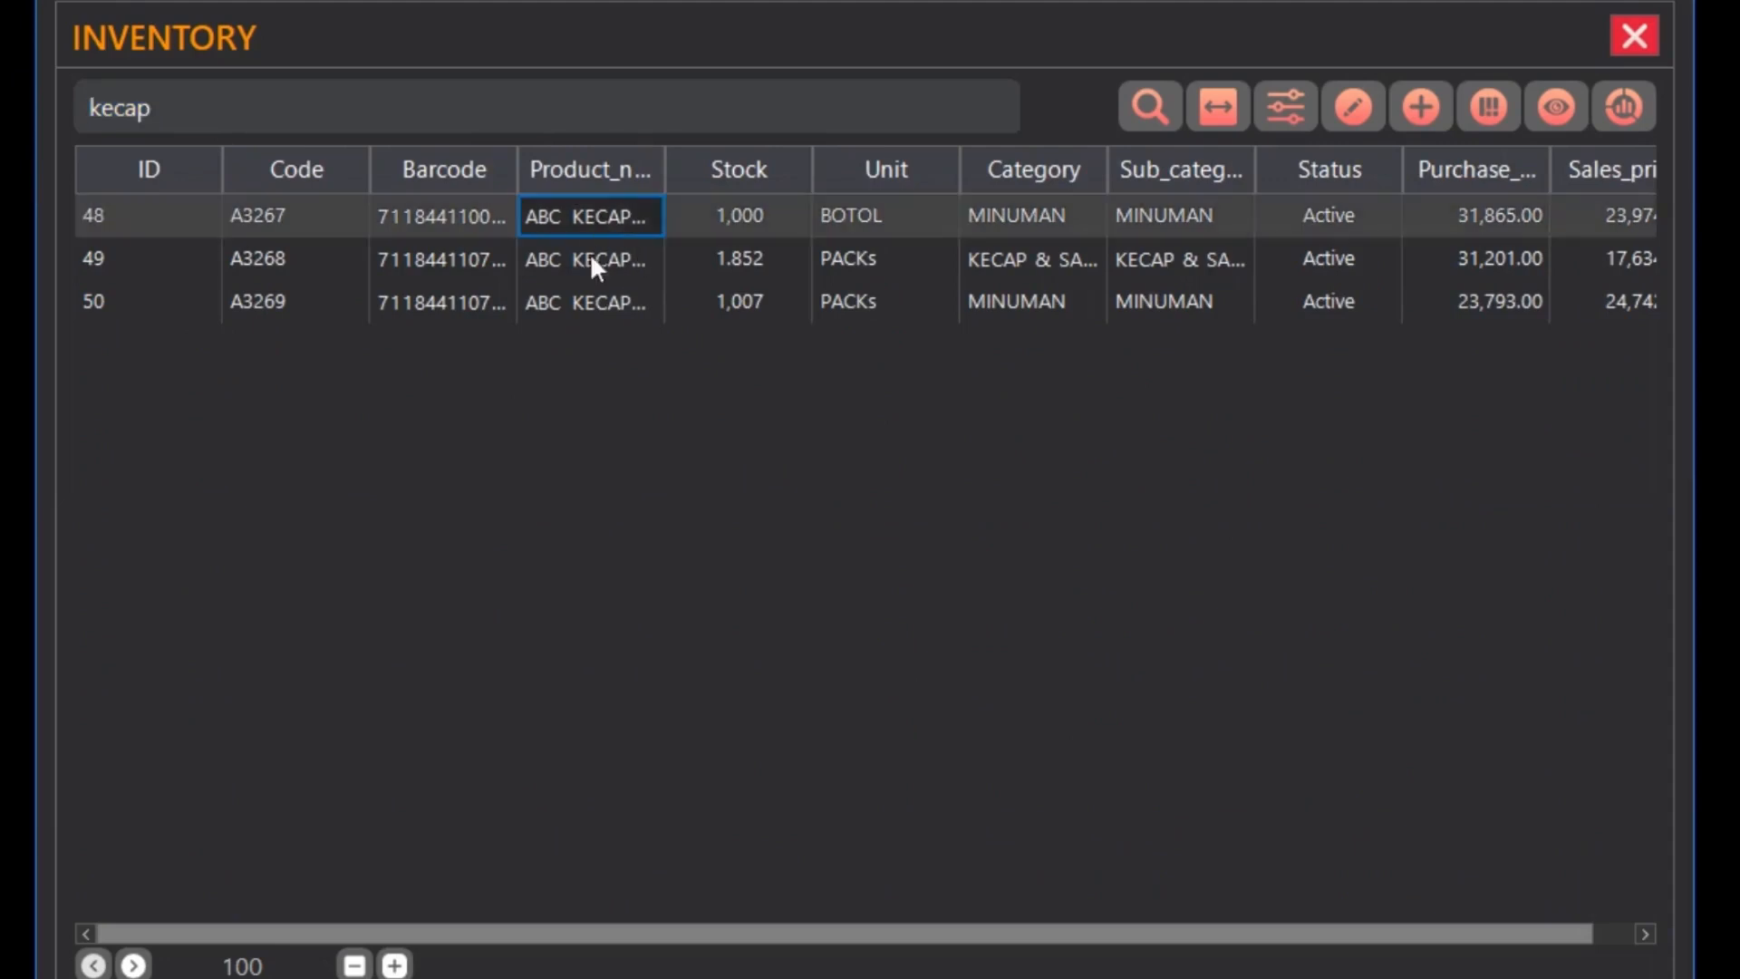
left_click(595, 259)
left_click(584, 299)
left_click(600, 225)
left_click(589, 264)
left_click(591, 306)
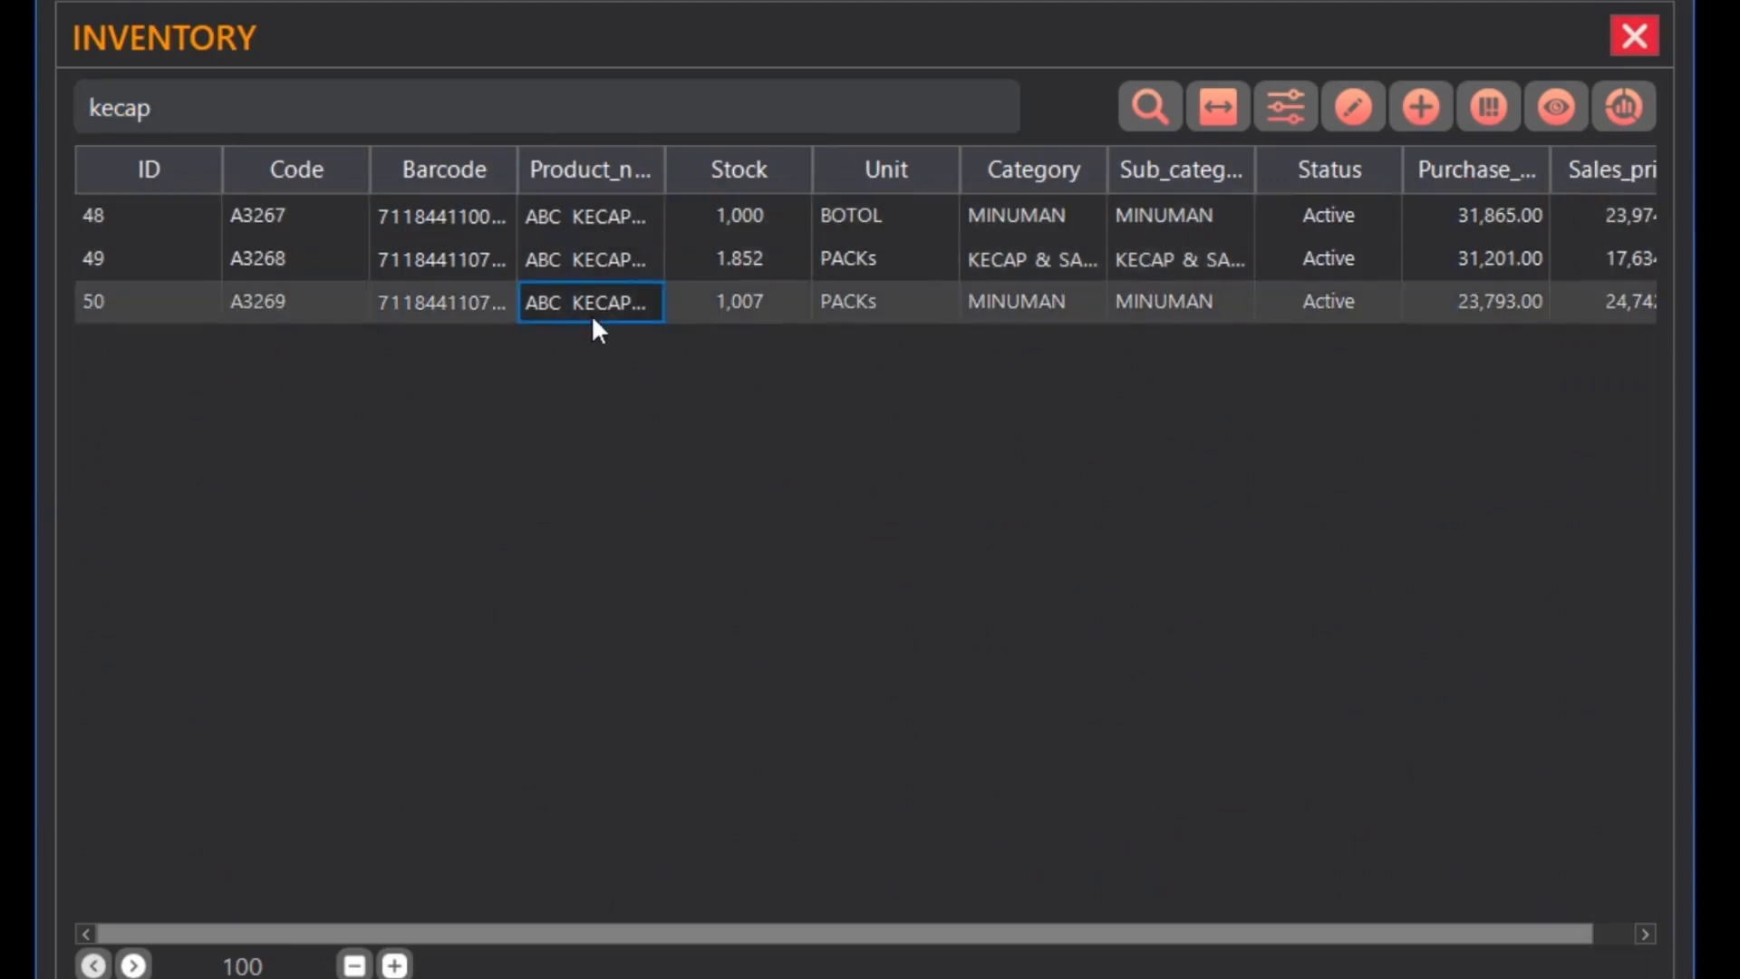
left_click(1218, 112)
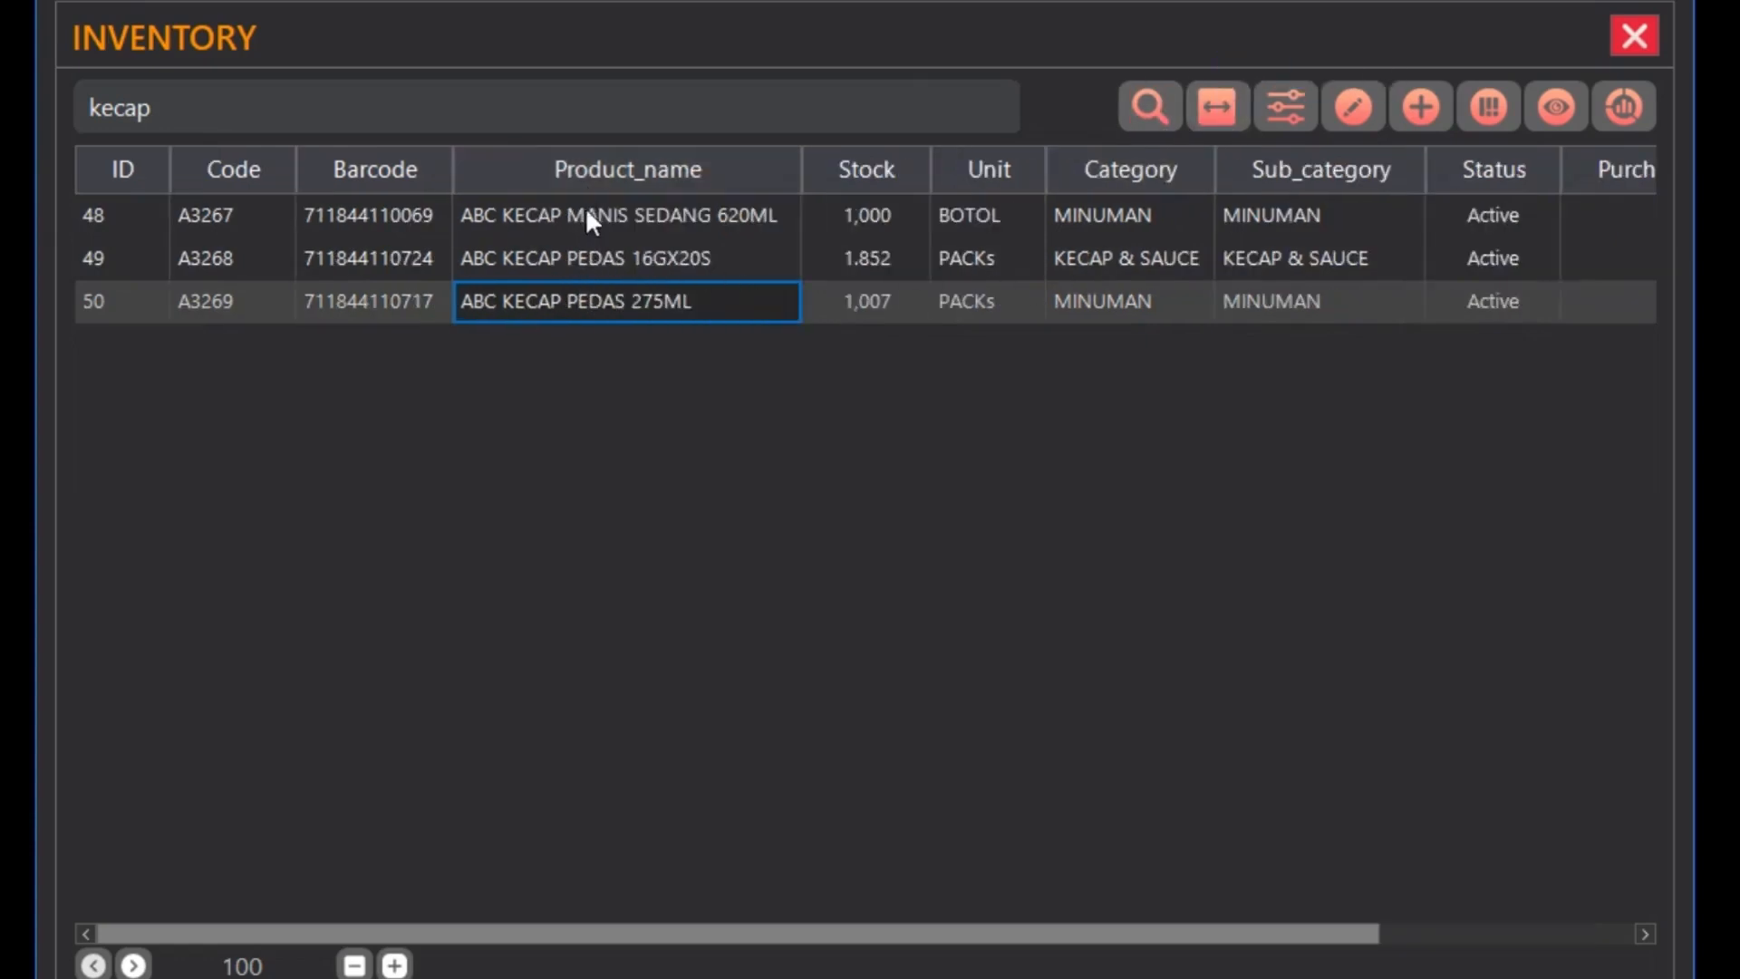
double_click(604, 109)
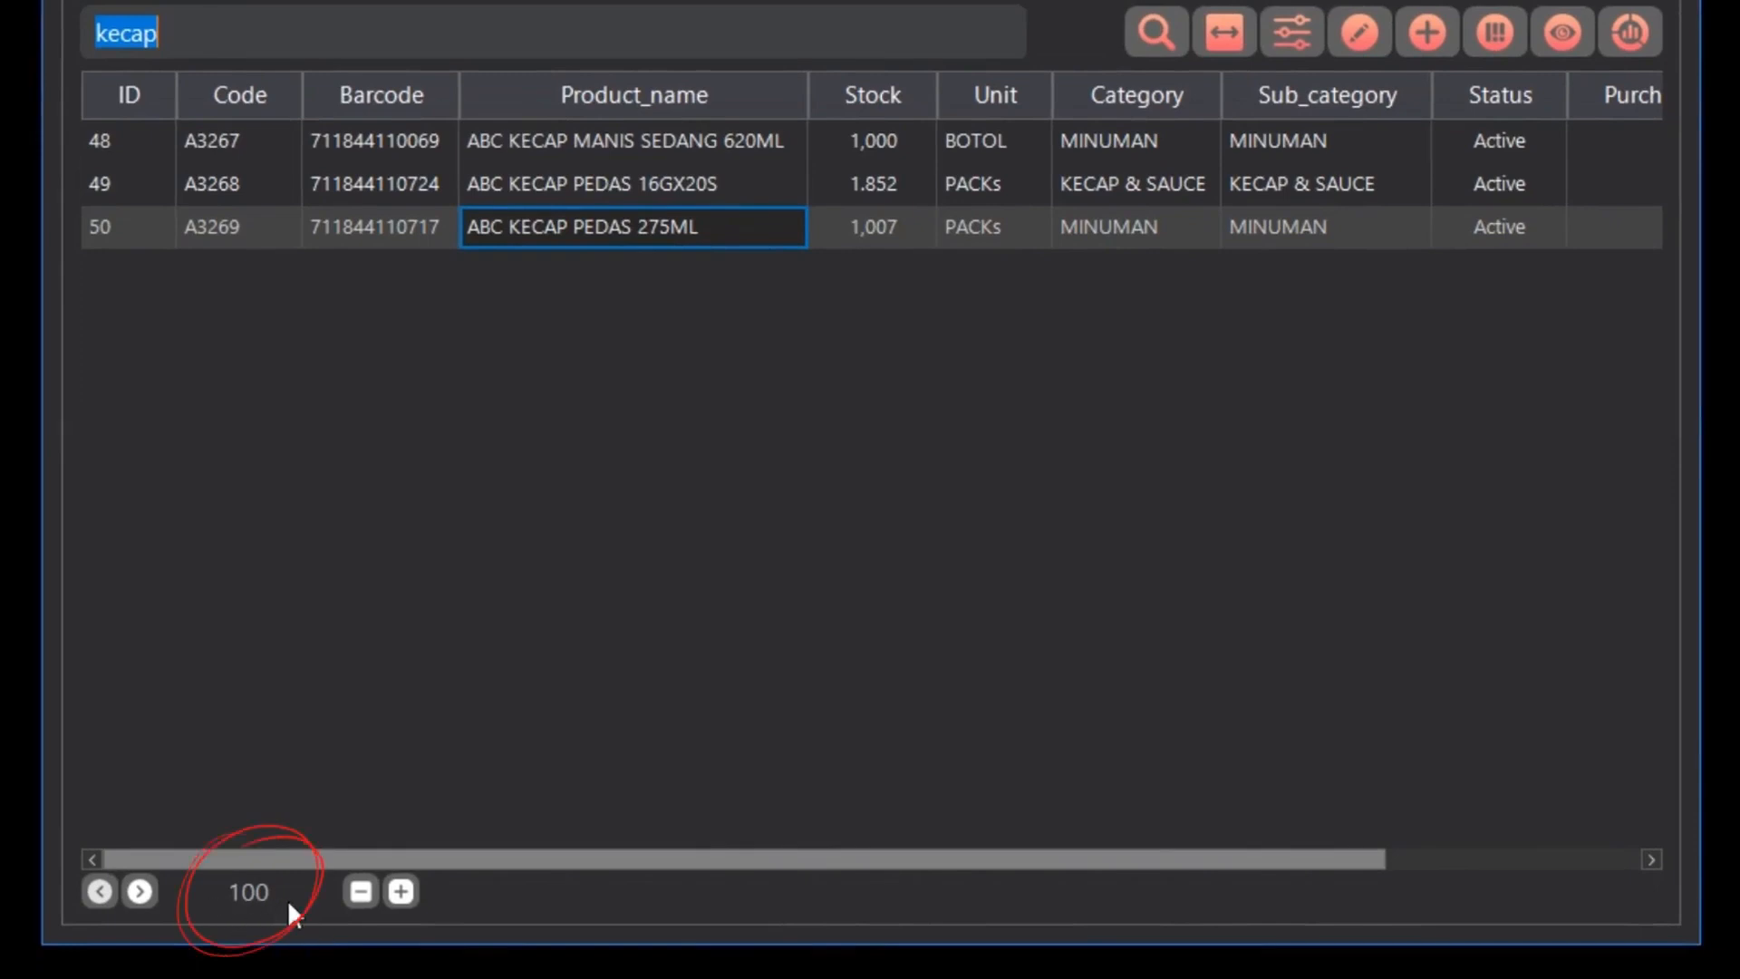
Step: Raise the inventory table's row limit to 1100
left_click(401, 892)
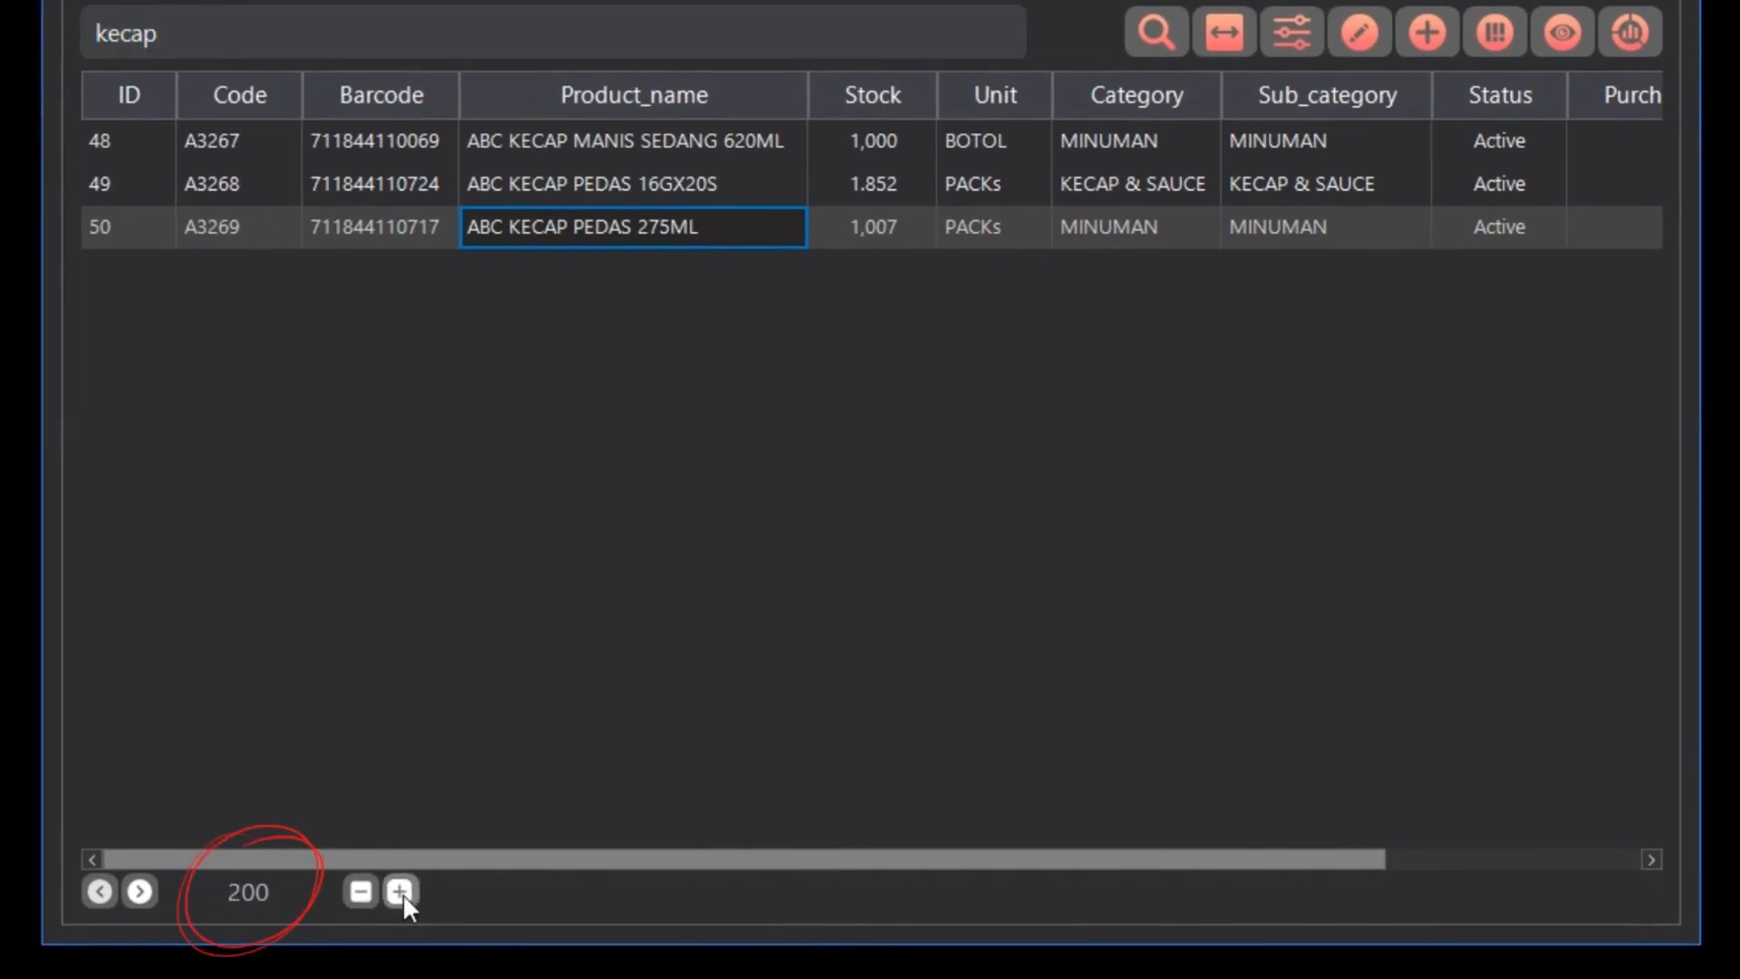
left_click(402, 893)
left_click(402, 894)
left_click(402, 893)
left_click(403, 894)
left_click(403, 894)
left_click(402, 894)
left_click(402, 894)
left_click(402, 894)
left_click(402, 894)
left_click(367, 895)
left_click(367, 895)
left_click(402, 892)
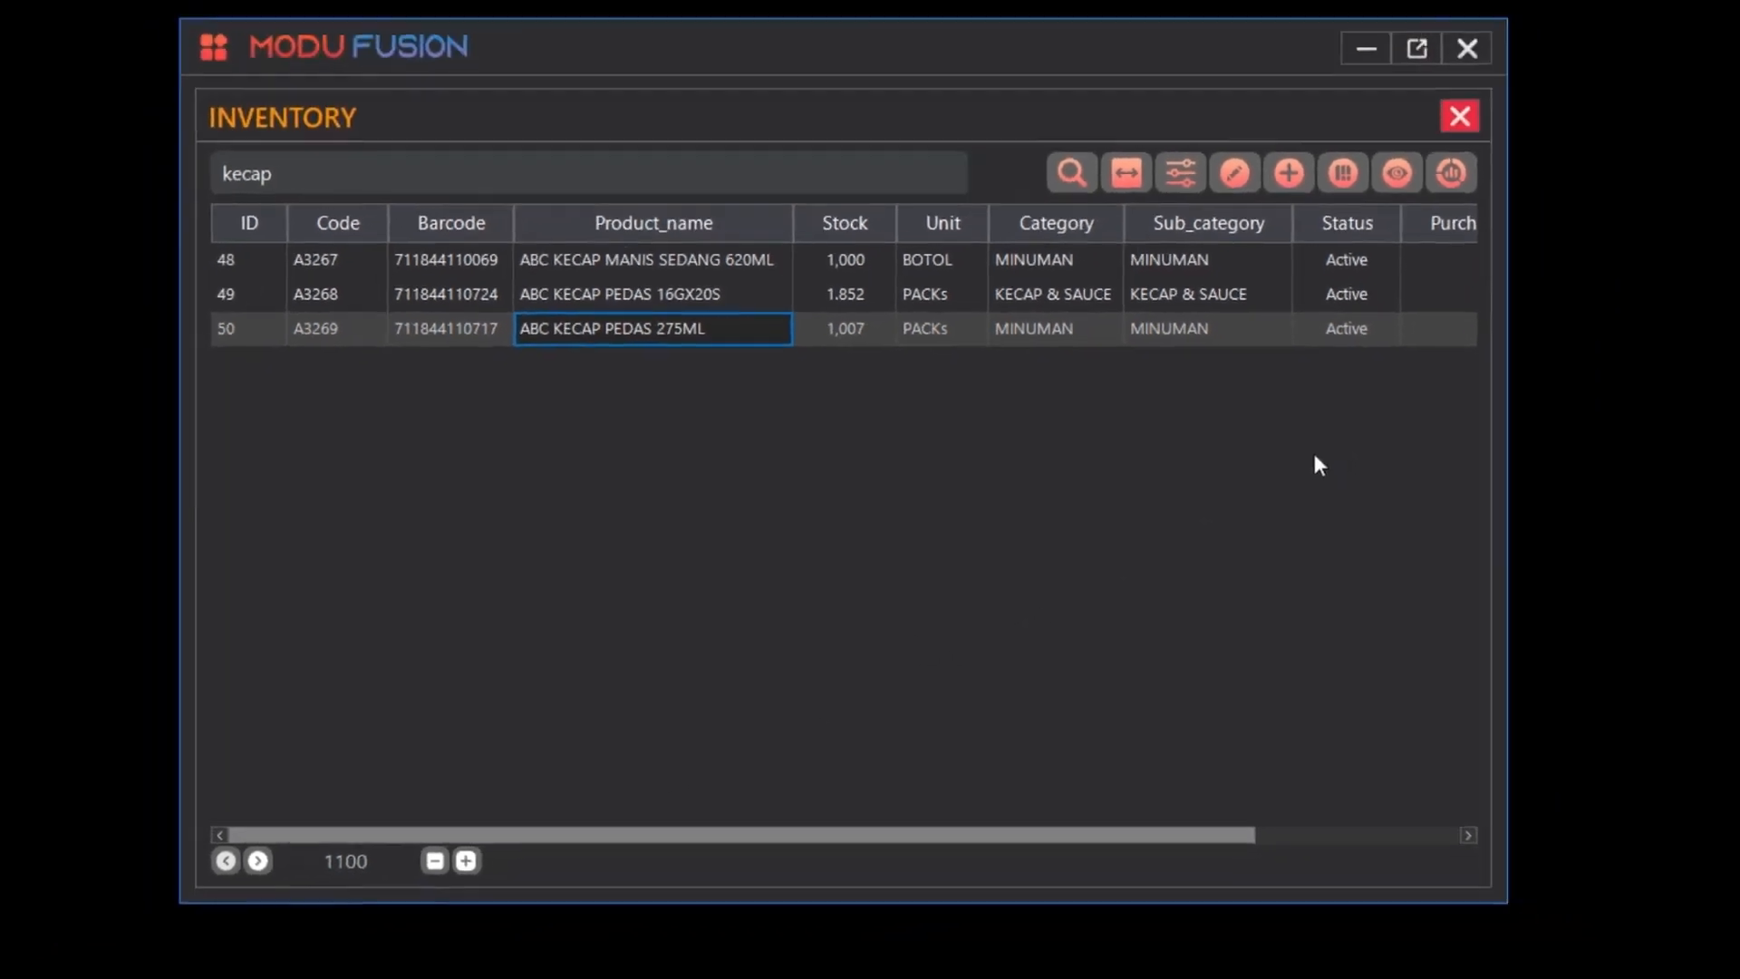
Step: Turn off the search filter and Keywords search in the table settings, and fit the columns to their contents
left_click(1168, 195)
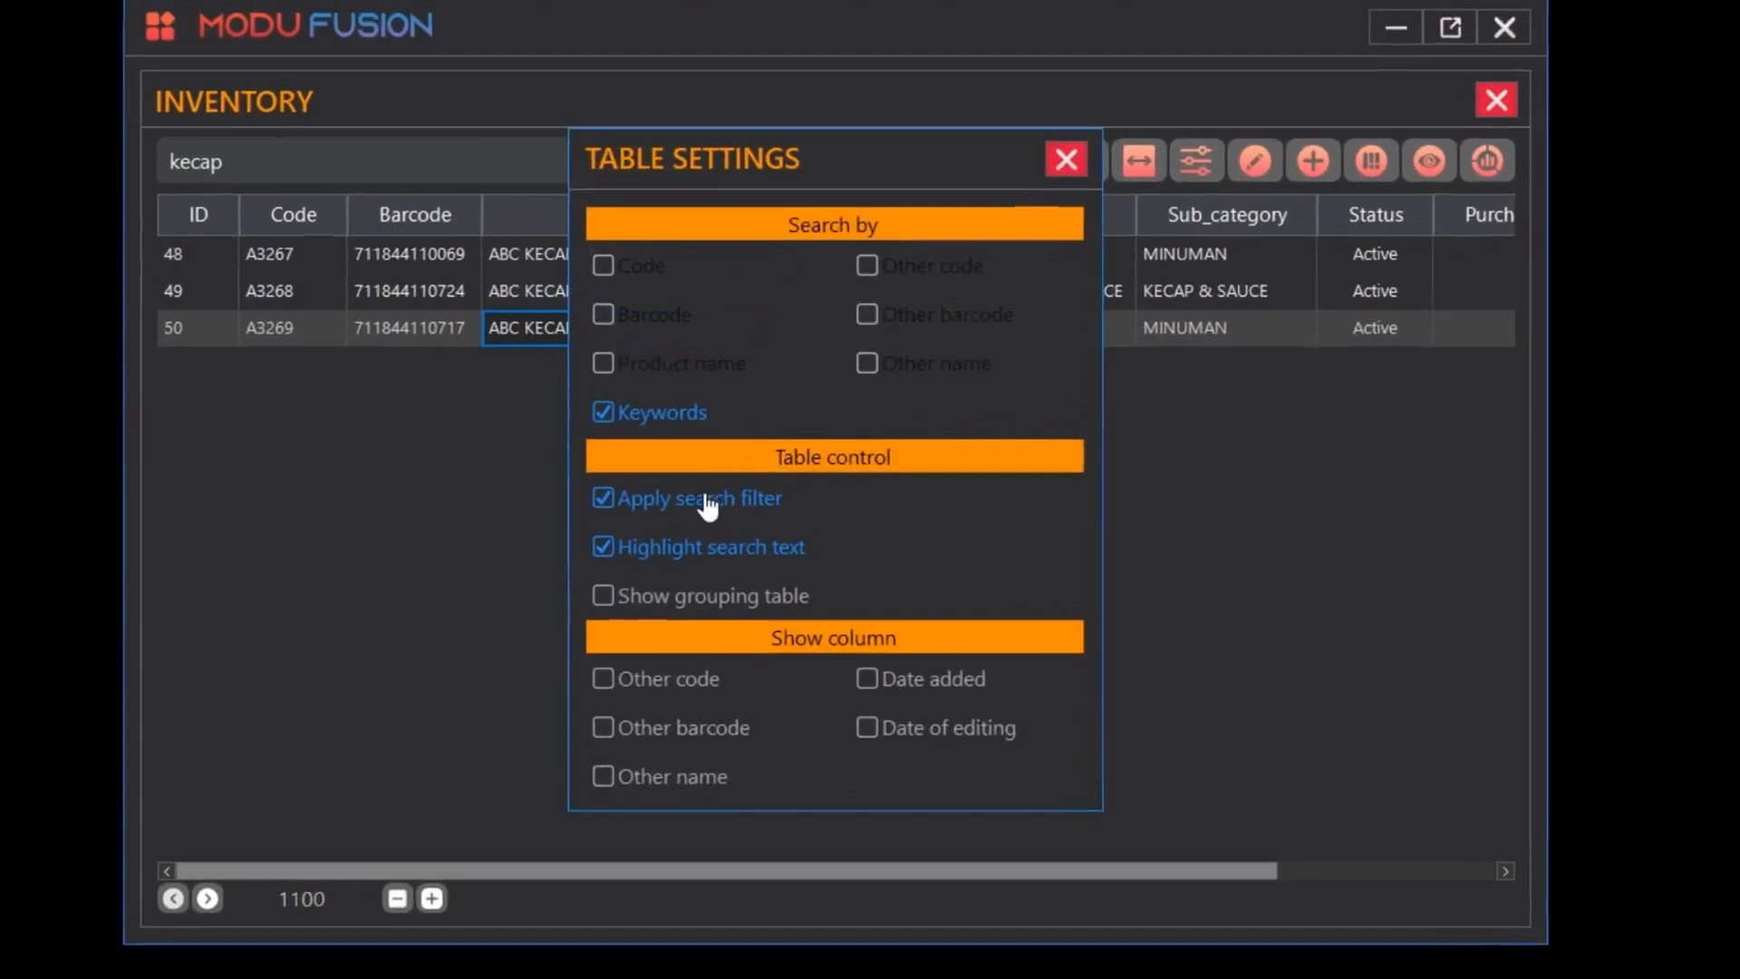
left_click(716, 451)
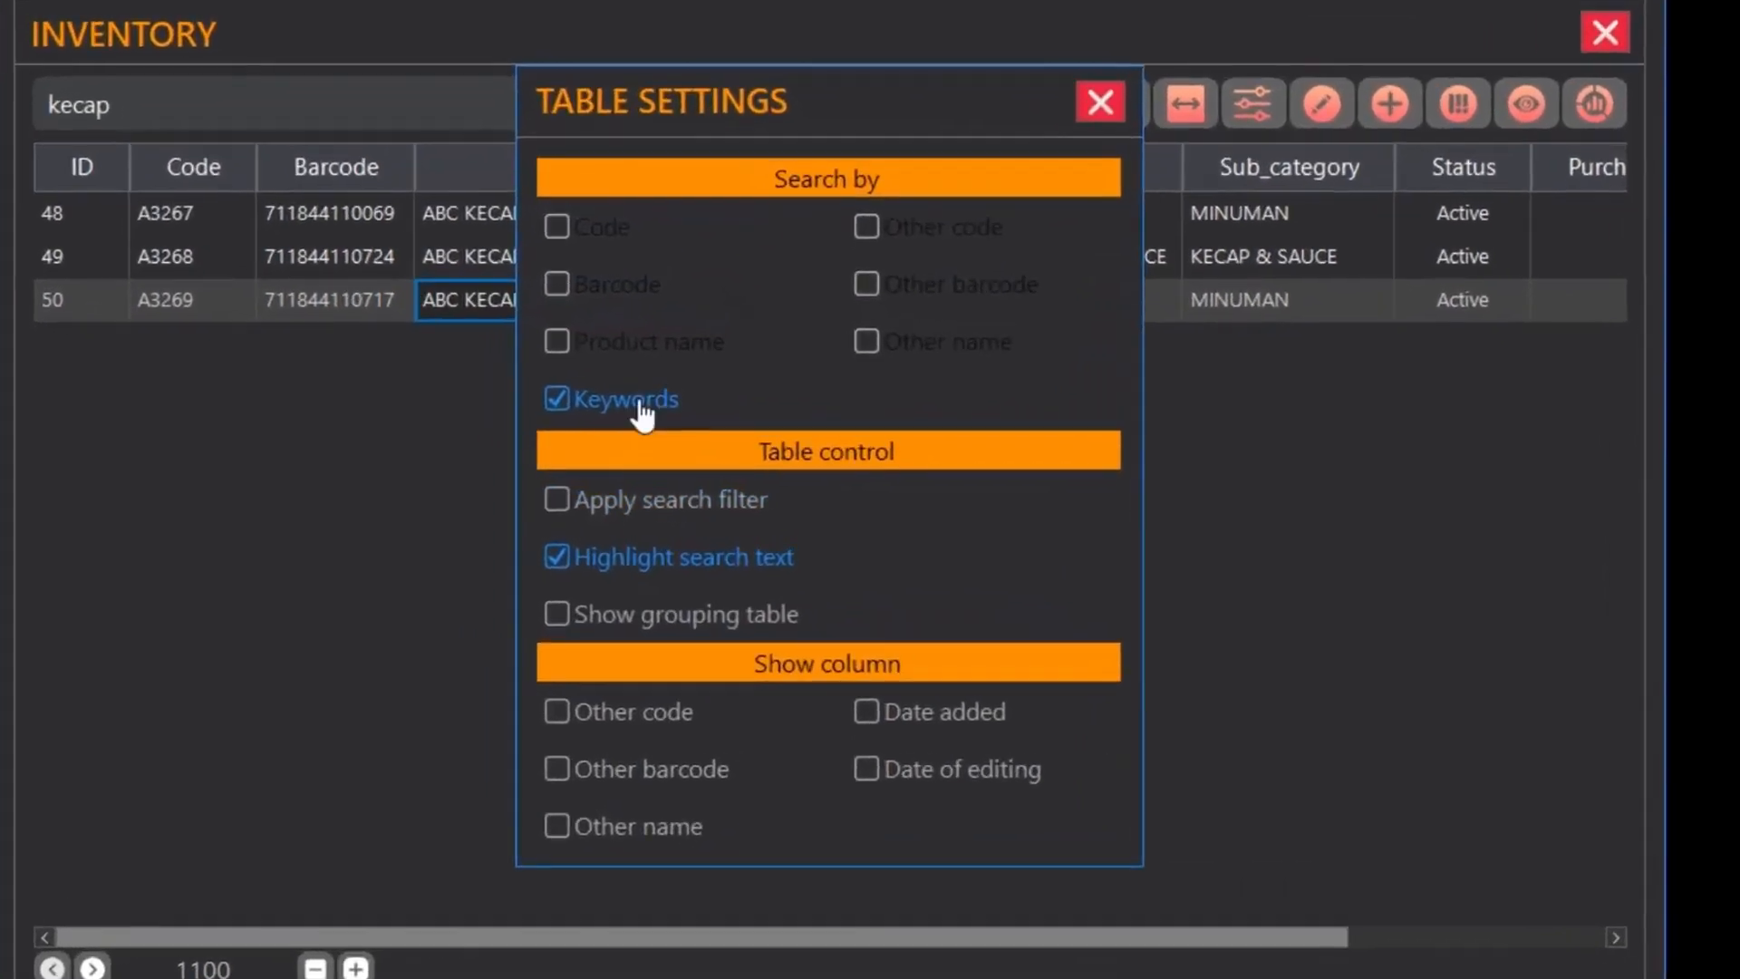
left_click(638, 403)
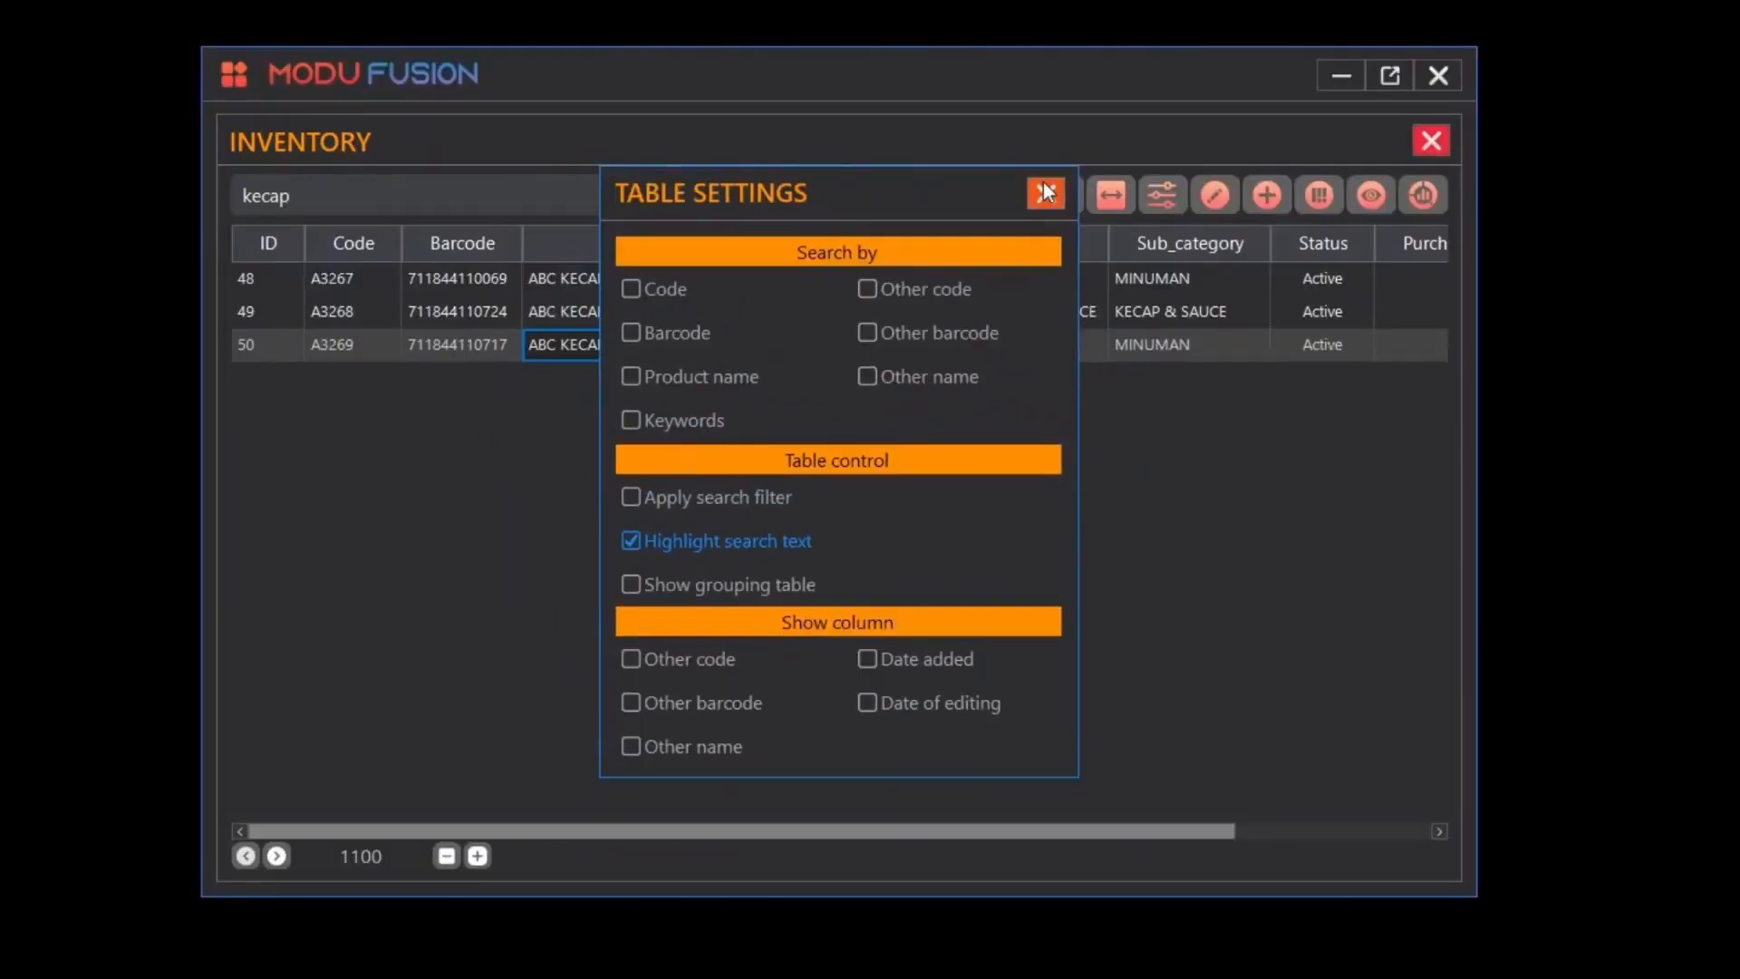
left_click(1045, 191)
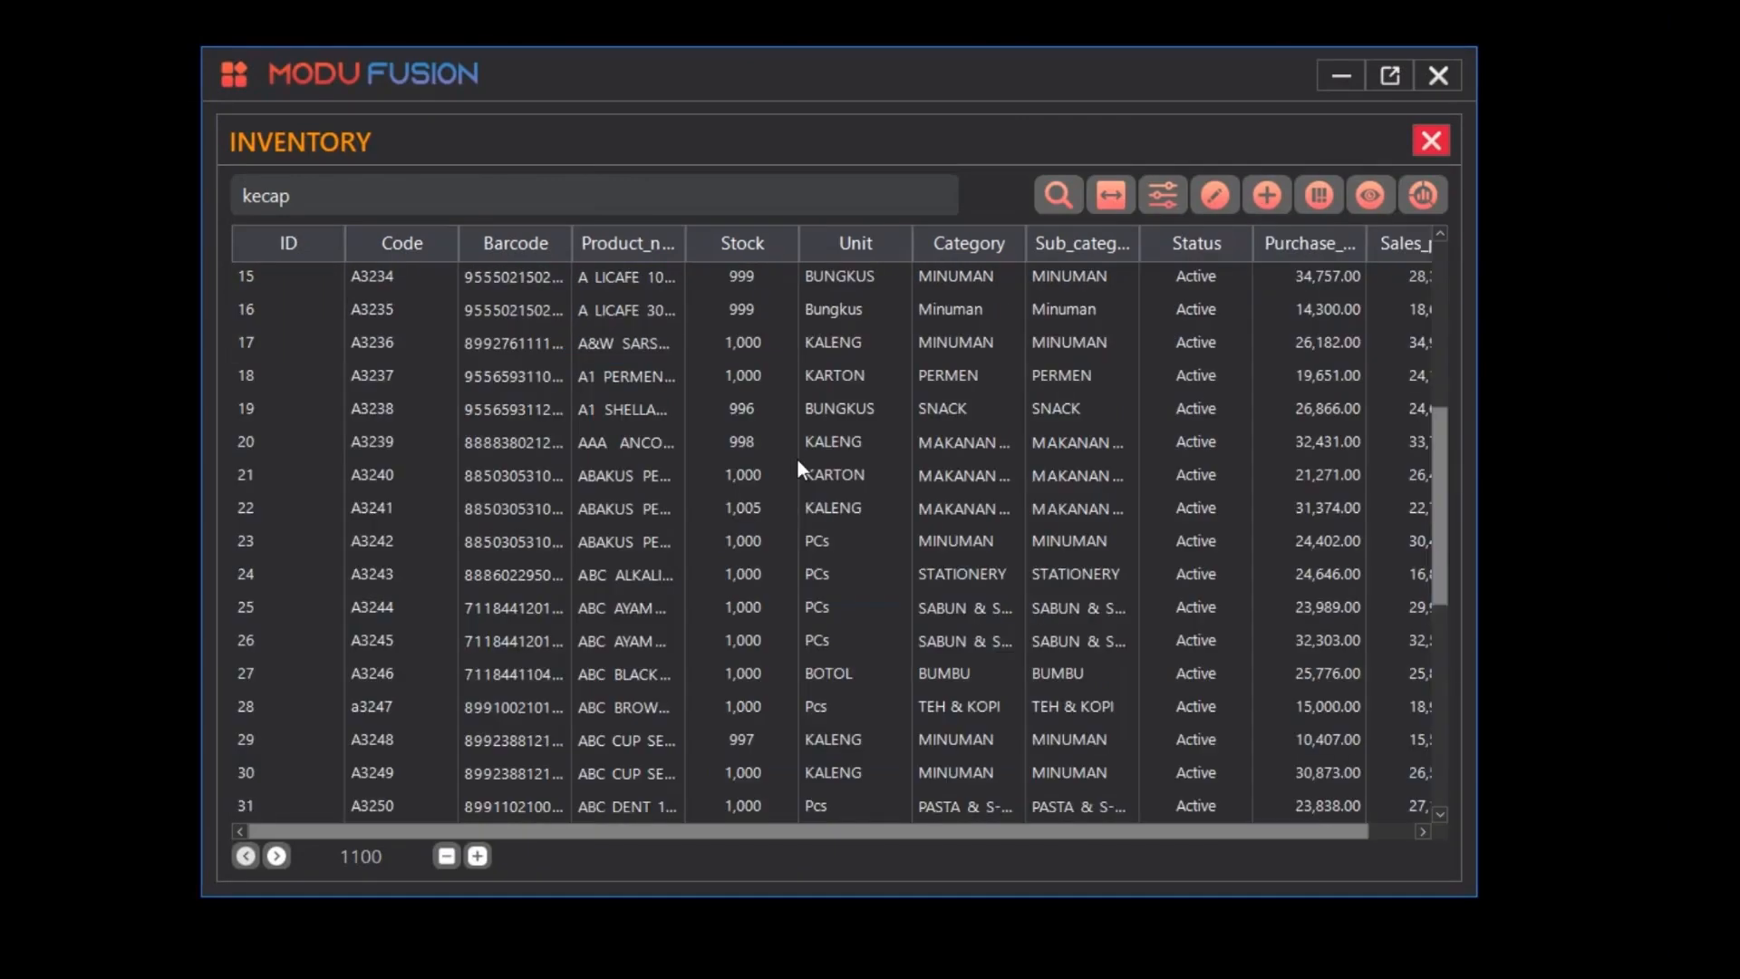
left_click(1112, 194)
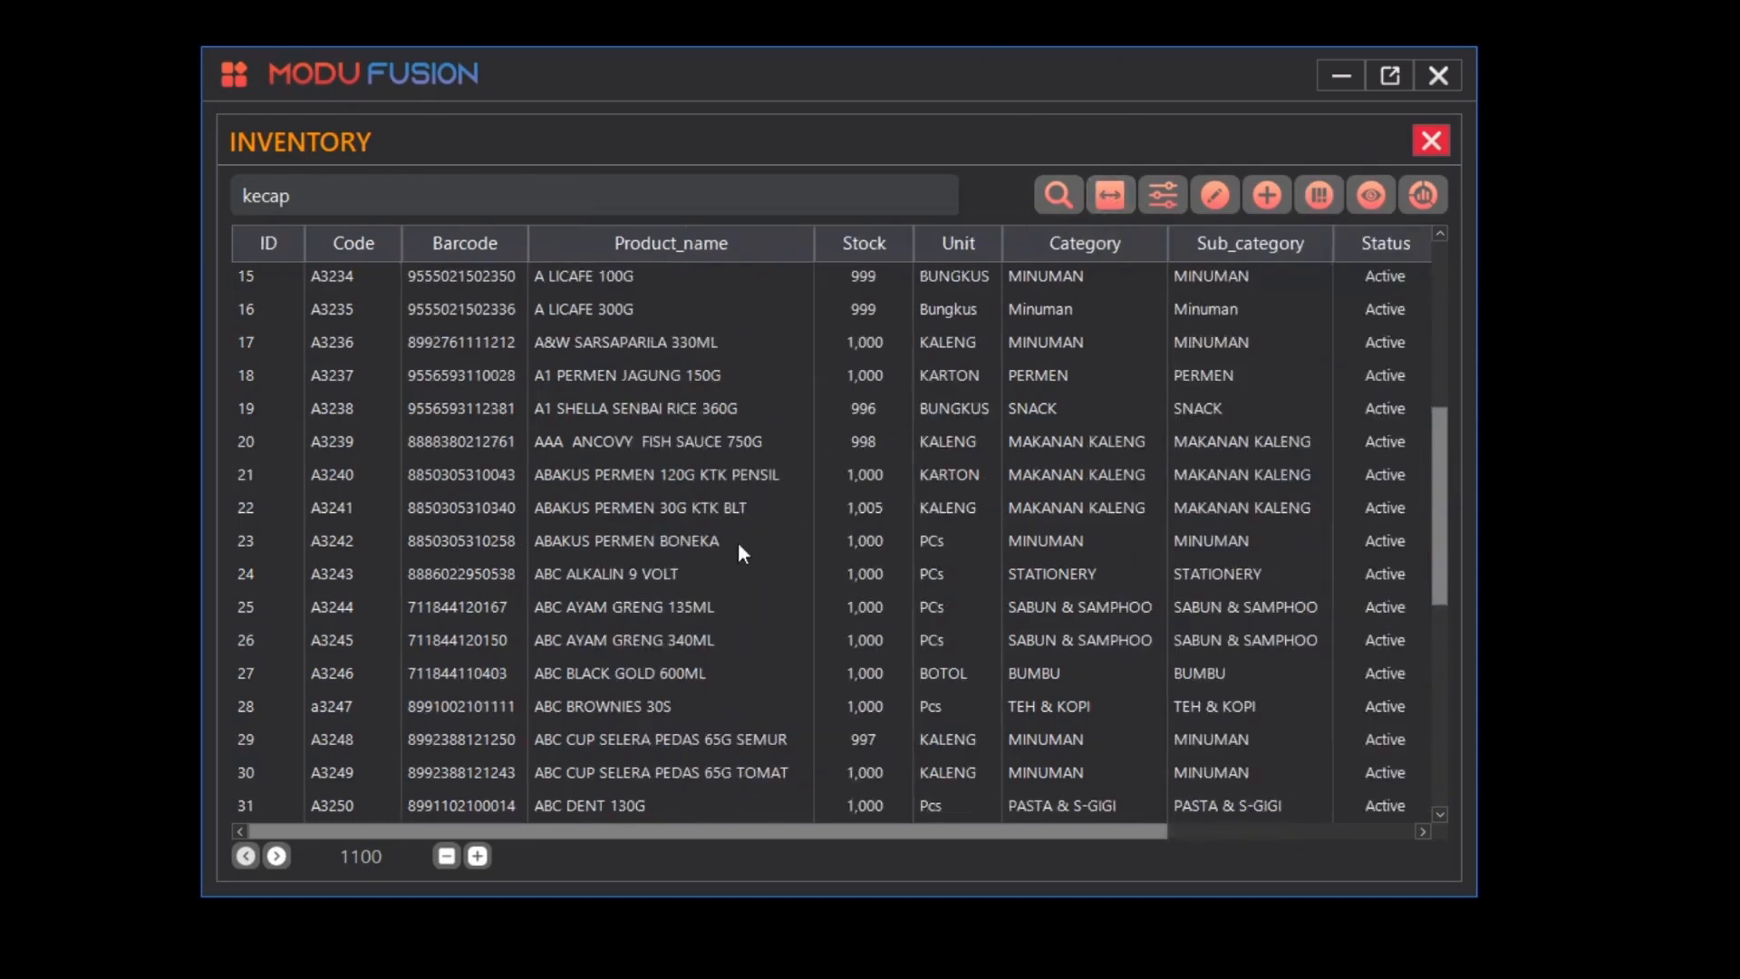